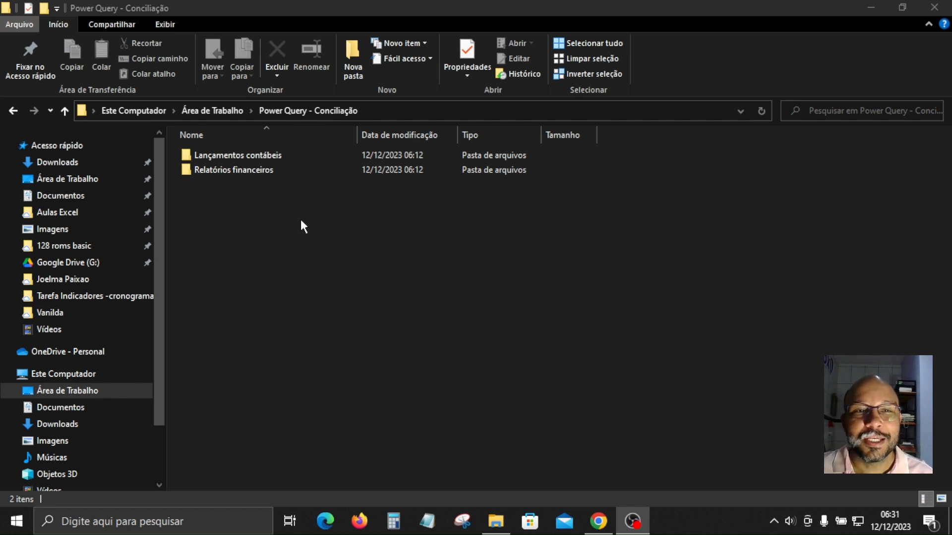
- Examine the accounting entries in Lançamentos.txt from the Lançamentos contábeis folder, and close the file
{"action": "left_click", "coordinate": [237, 169]}
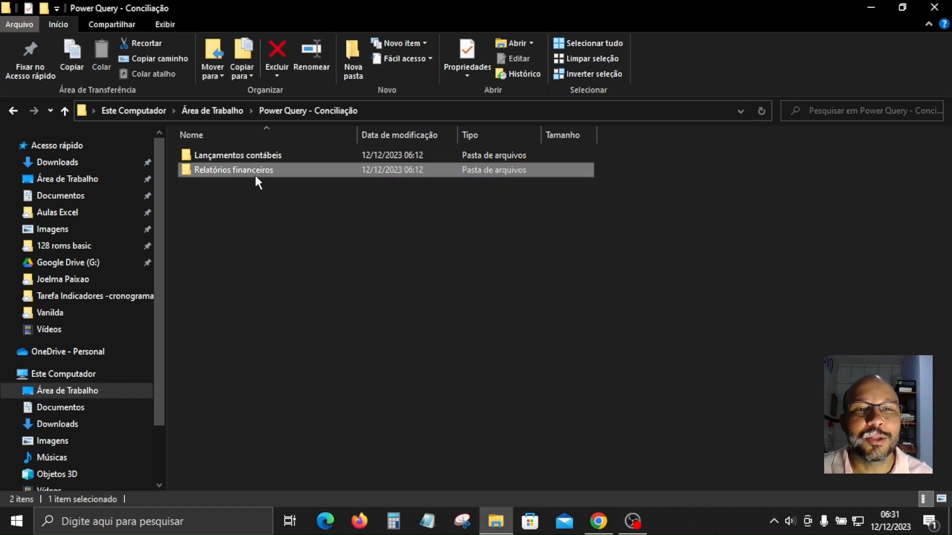
{"action": "left_click", "coordinate": [248, 155]}
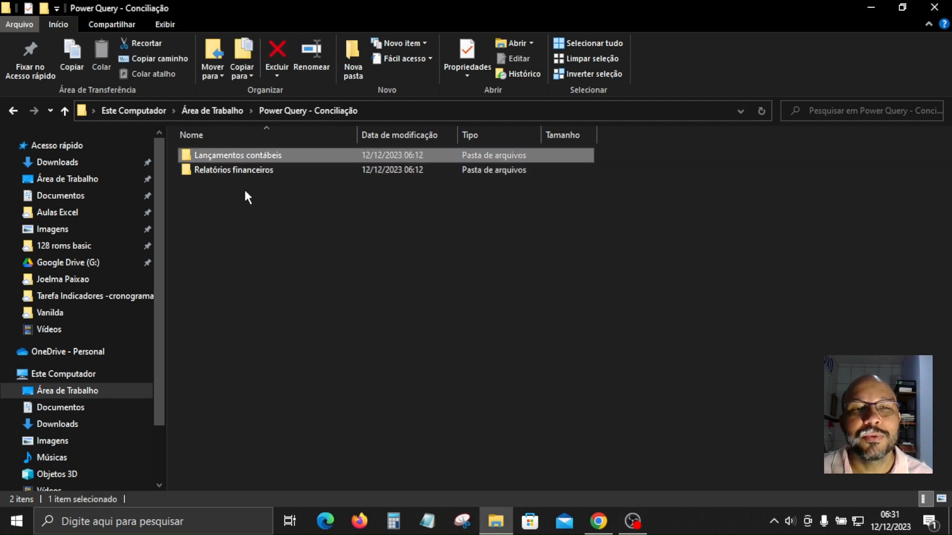
{"action": "double_click", "coordinate": [258, 154]}
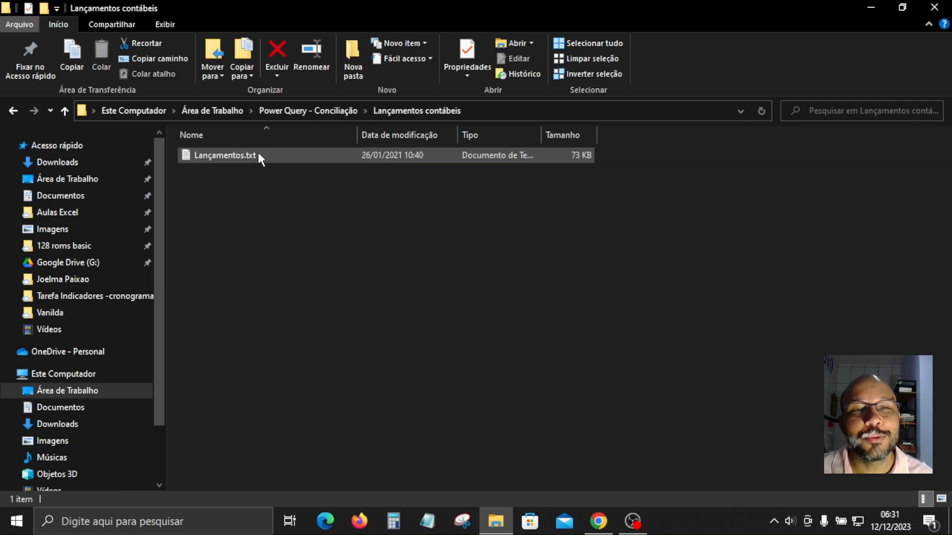
{"action": "double_click", "coordinate": [220, 155]}
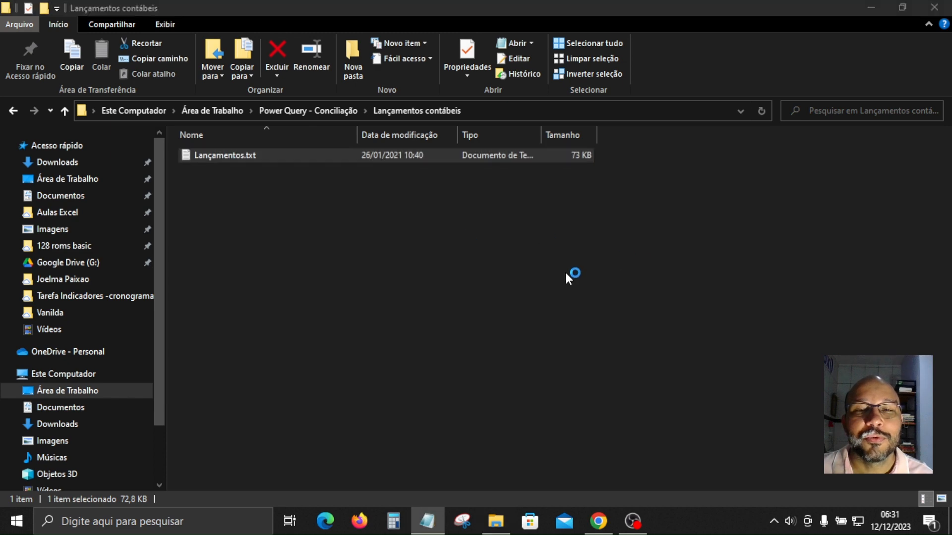
{"action": "left_click_drag", "start_coordinate": [641, 156], "coordinate": [451, 122]}
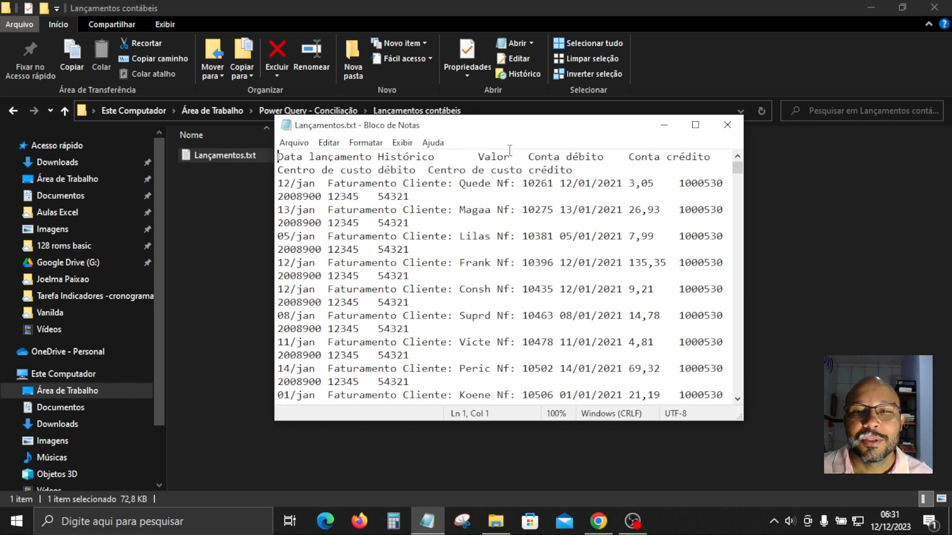
{"action": "left_click", "coordinate": [694, 130]}
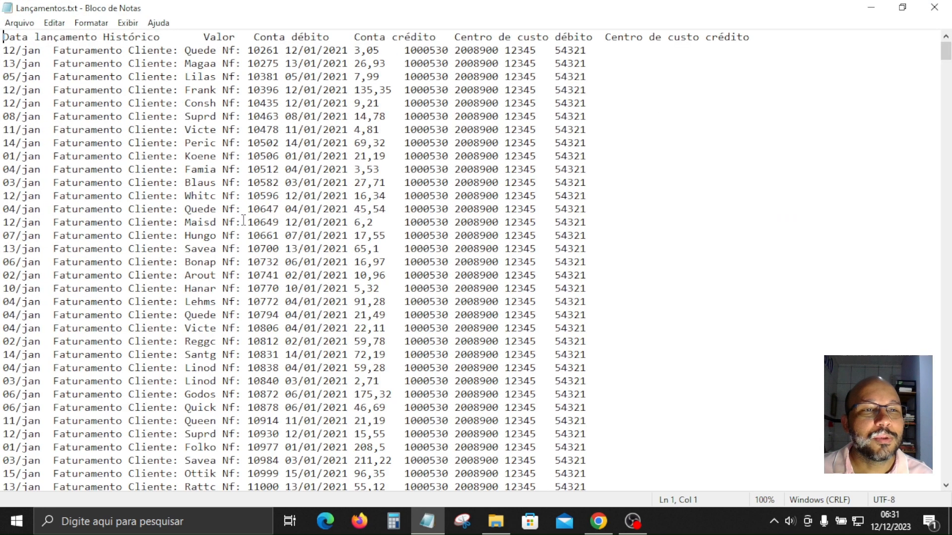
{"action": "left_click_drag", "start_coordinate": [946, 52], "coordinate": [948, 385]}
{"action": "scroll", "coordinate": [913, 323], "scroll_direction": "up", "scroll_amount": 20}
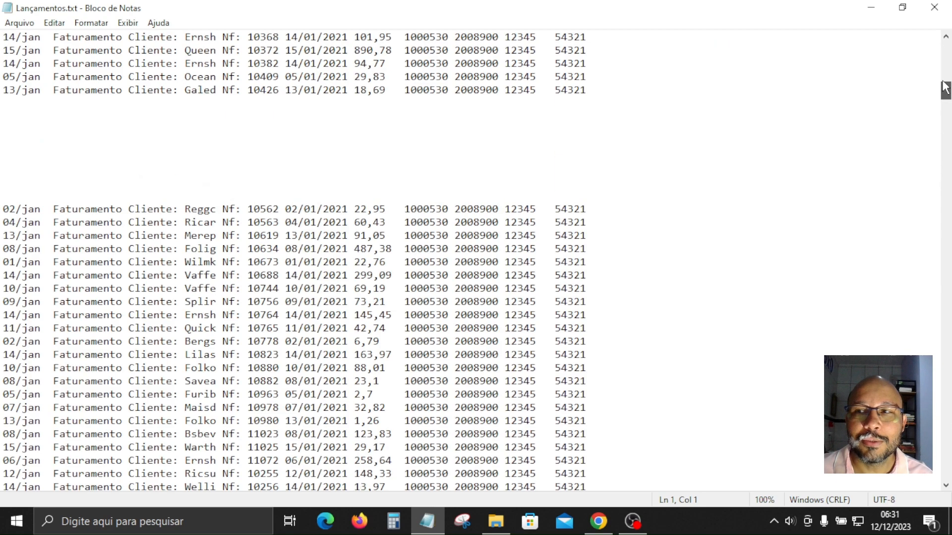
{"action": "left_click", "coordinate": [934, 7]}
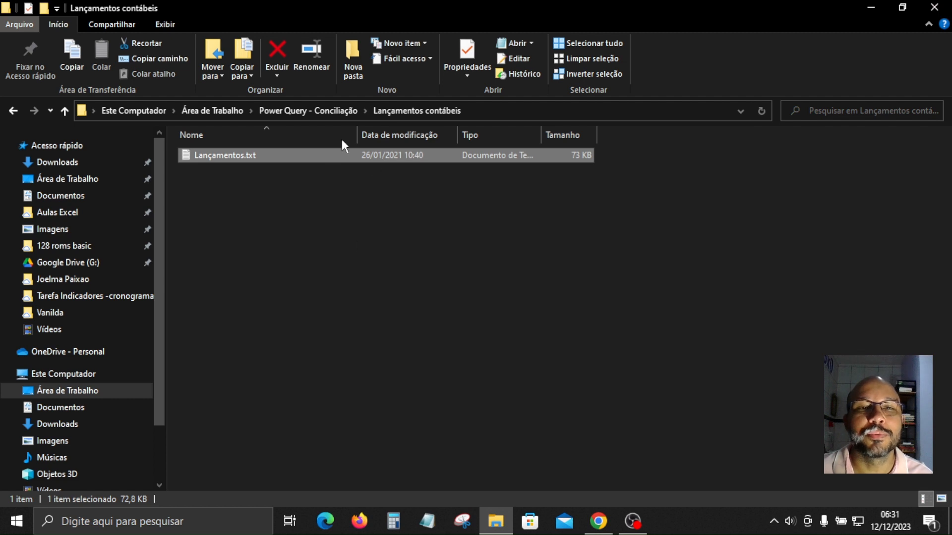
- Examine the layout and rows of Relatório.txt in the Relatórios financeiros folder, and close the file
{"action": "left_click", "coordinate": [312, 110]}
{"action": "left_click", "coordinate": [247, 172]}
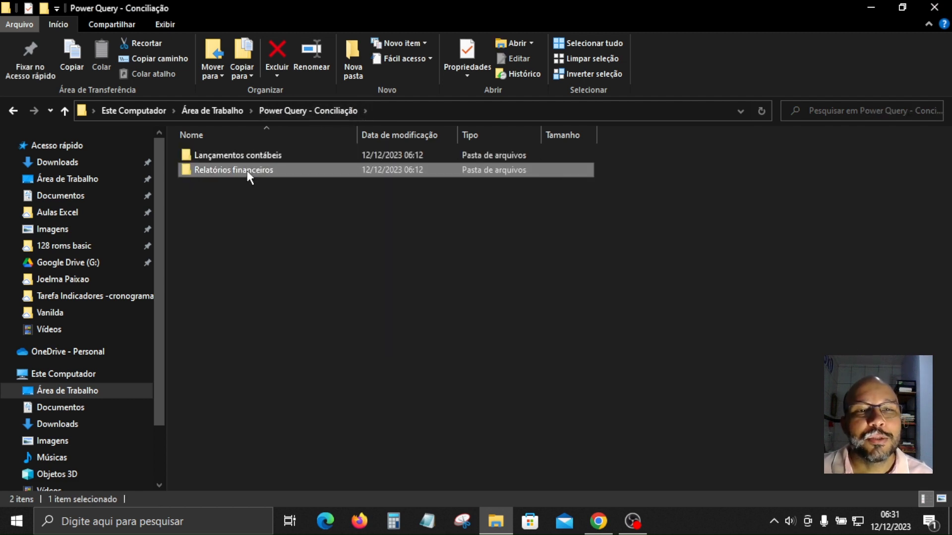
{"action": "double_click", "coordinate": [247, 171]}
{"action": "double_click", "coordinate": [208, 156]}
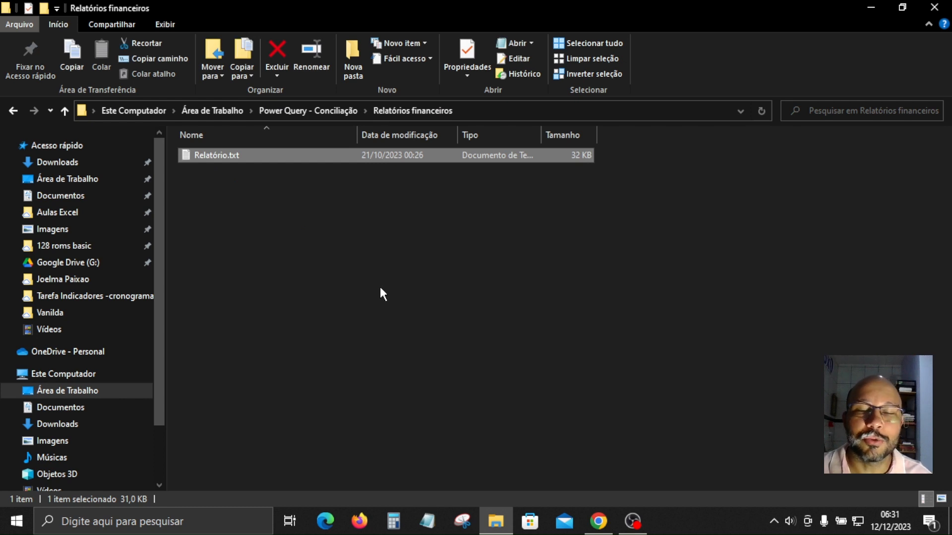
{"action": "double_click", "coordinate": [219, 157]}
{"action": "left_click", "coordinate": [693, 125]}
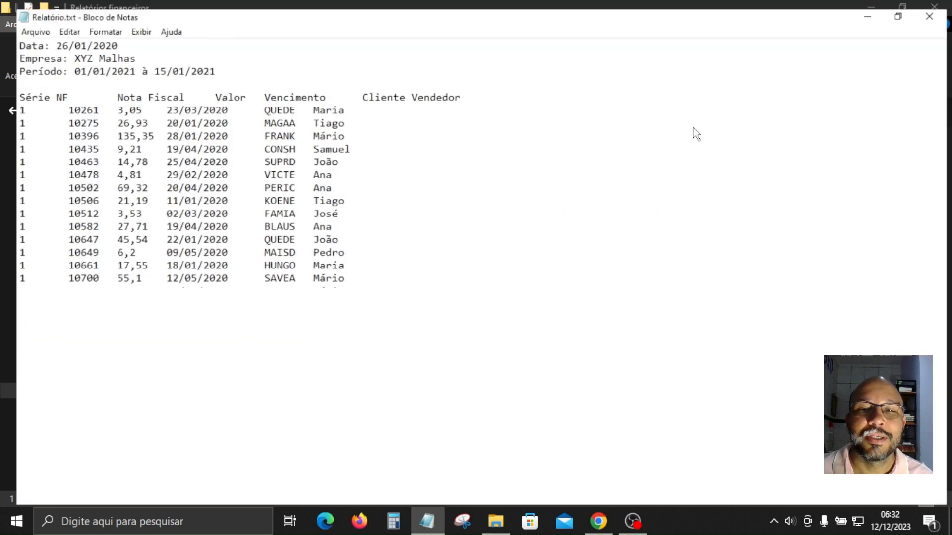
{"action": "scroll", "coordinate": [287, 203], "scroll_direction": "down", "scroll_amount": 10}
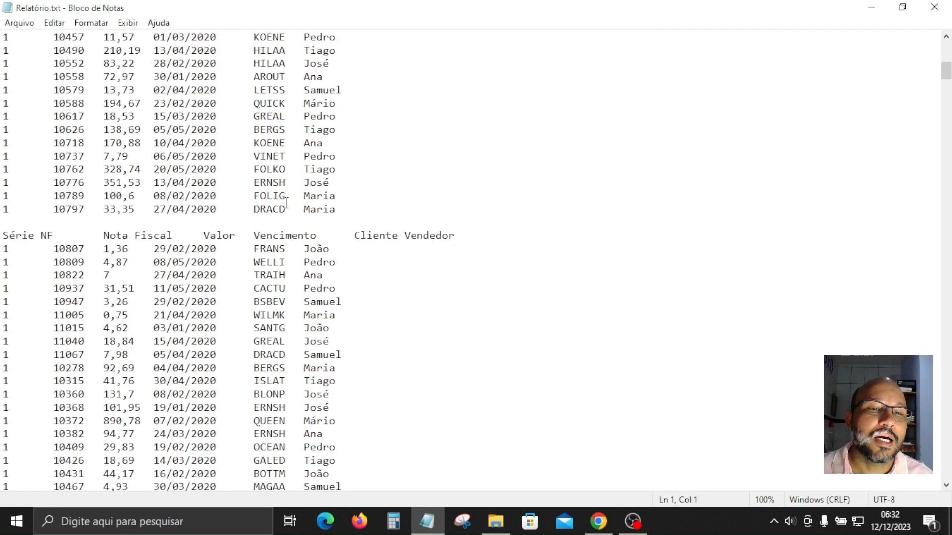
{"action": "scroll", "coordinate": [286, 203], "scroll_direction": "down", "scroll_amount": 20}
{"action": "scroll", "coordinate": [240, 254], "scroll_direction": "up", "scroll_amount": 5}
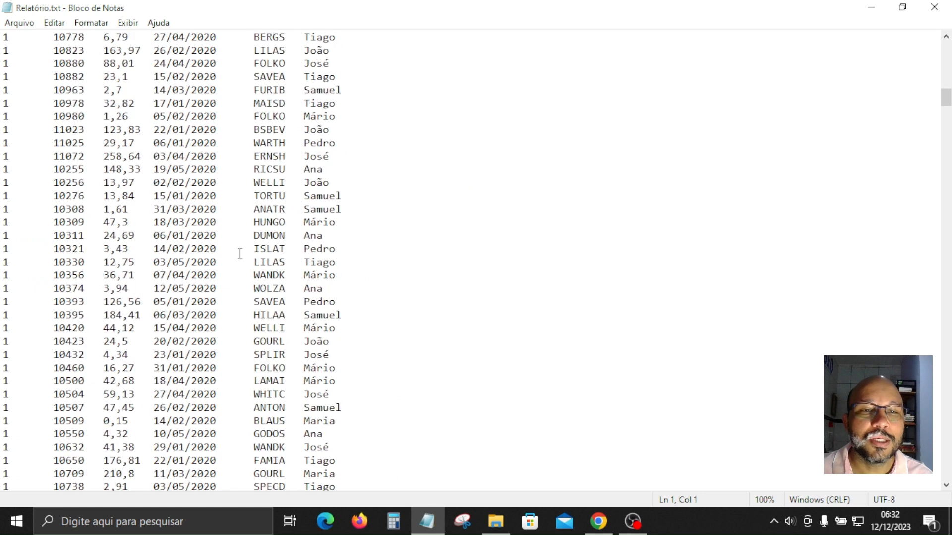
{"action": "scroll", "coordinate": [240, 253], "scroll_direction": "up", "scroll_amount": 20}
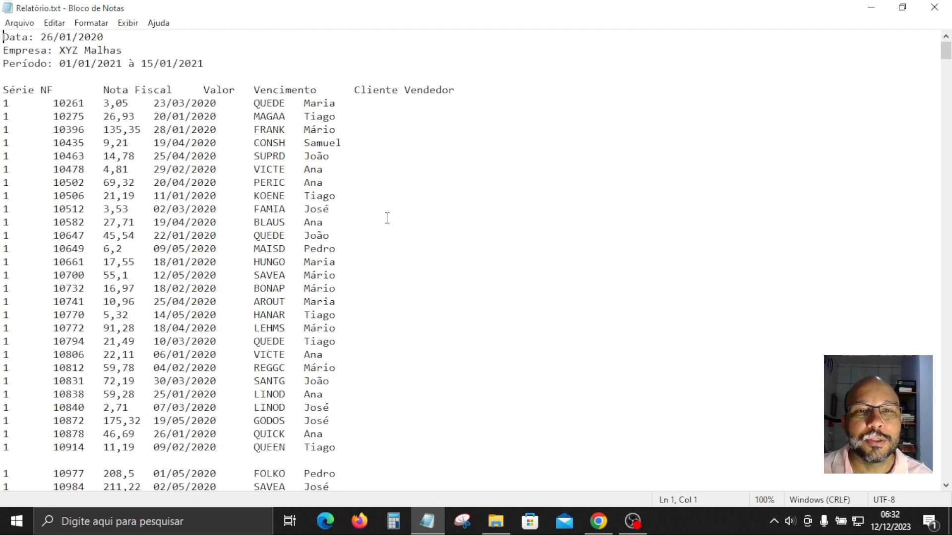
{"action": "left_click", "coordinate": [934, 8]}
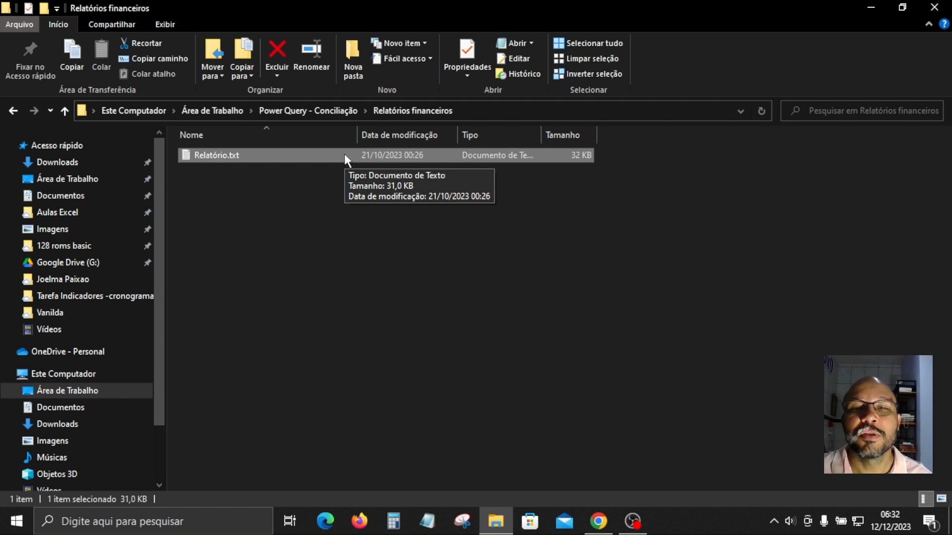
{"action": "left_click", "coordinate": [489, 266]}
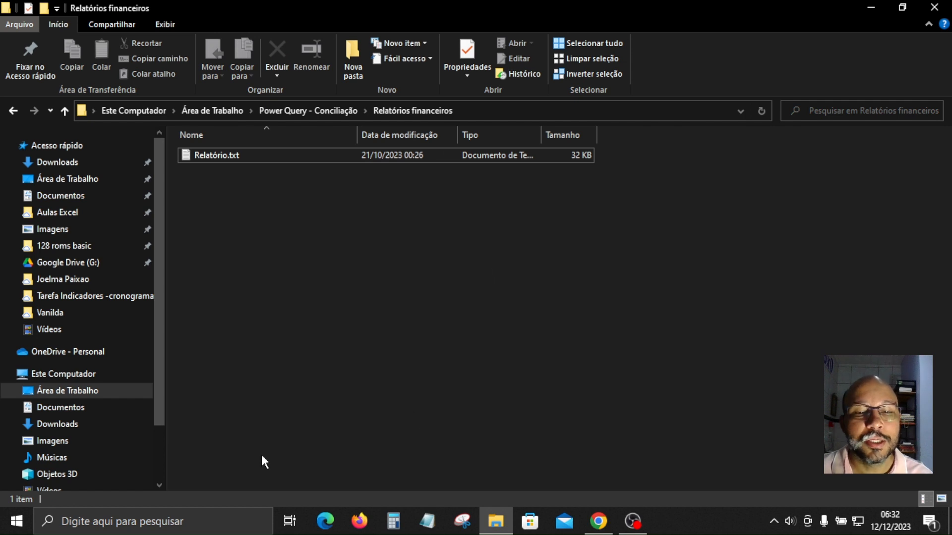
- Start Excel with a blank workbook in a maximized window
{"action": "left_click", "coordinate": [17, 522]}
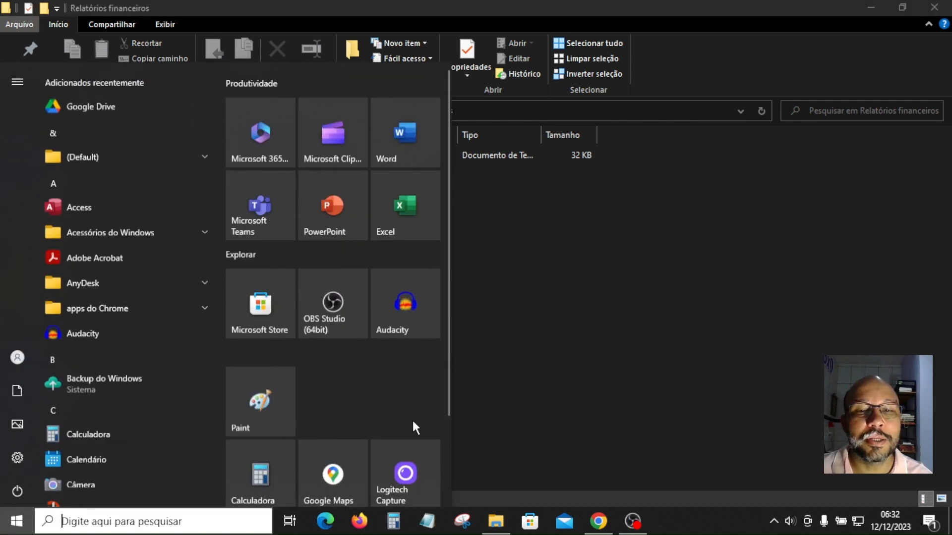
{"action": "left_click", "coordinate": [409, 197]}
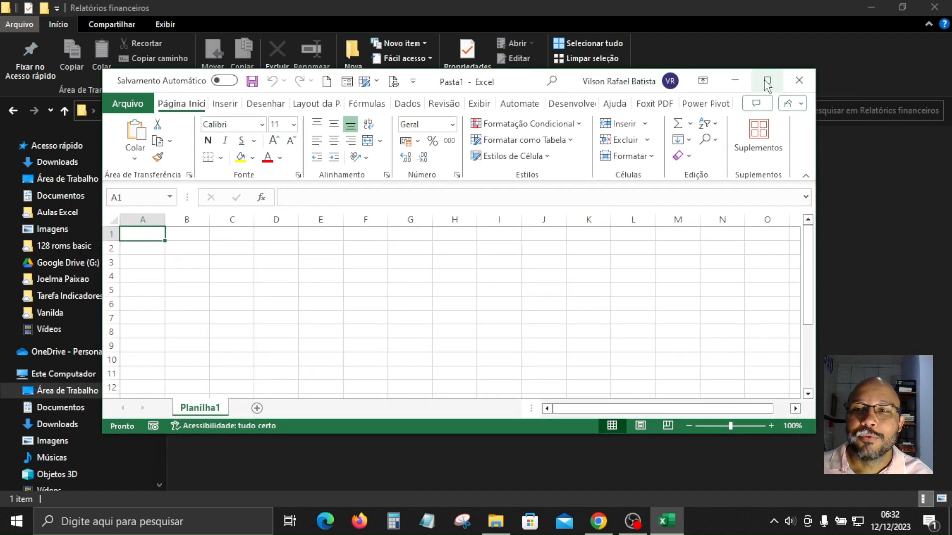
{"action": "left_click", "coordinate": [767, 82]}
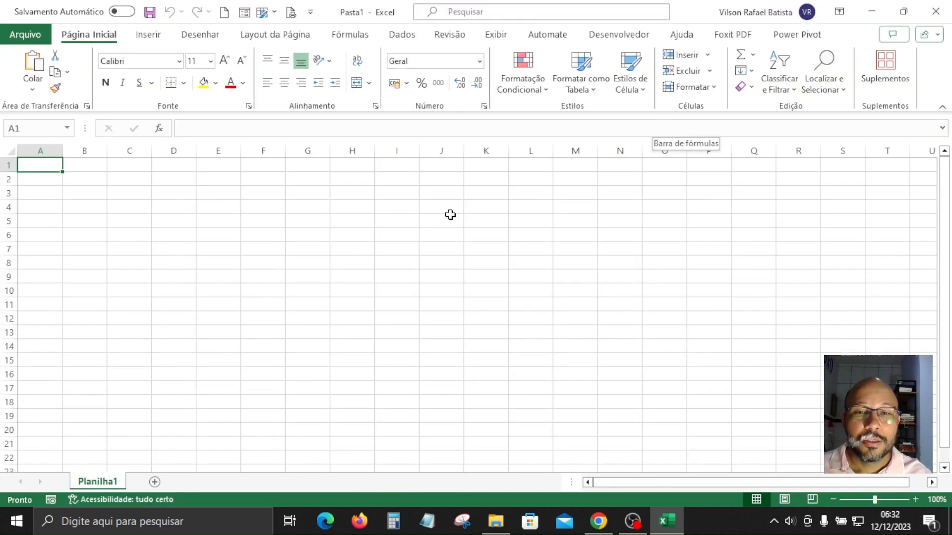
{"action": "left_click_drag", "start_coordinate": [451, 221], "coordinate": [449, 208]}
{"action": "left_click", "coordinate": [203, 212]}
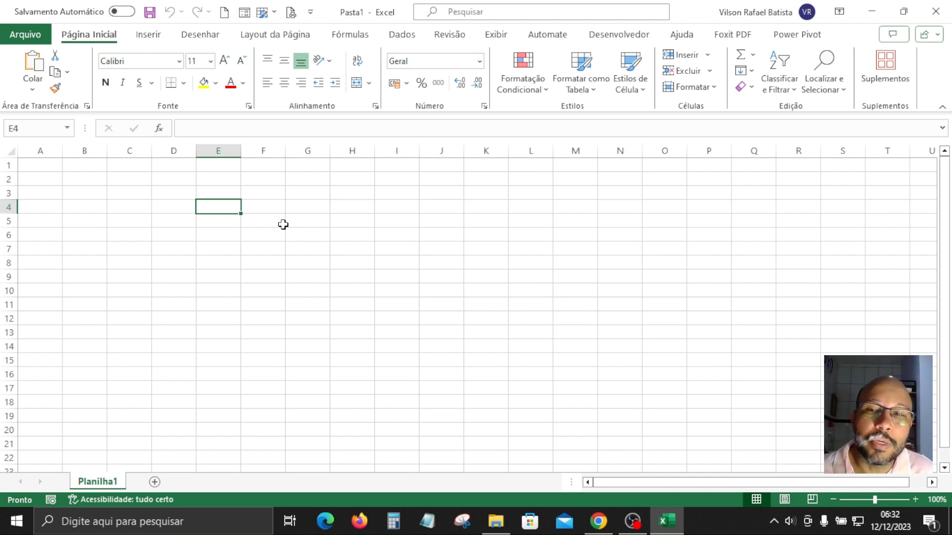
- Launch the Power Query Editor from the blank workbook and maximize its window
{"action": "left_click", "coordinate": [403, 35]}
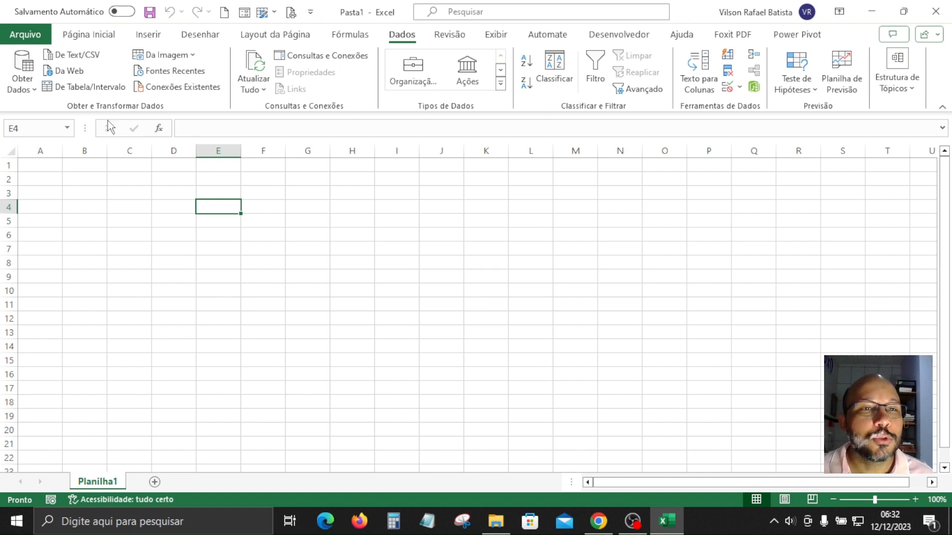
{"action": "left_click", "coordinate": [30, 89]}
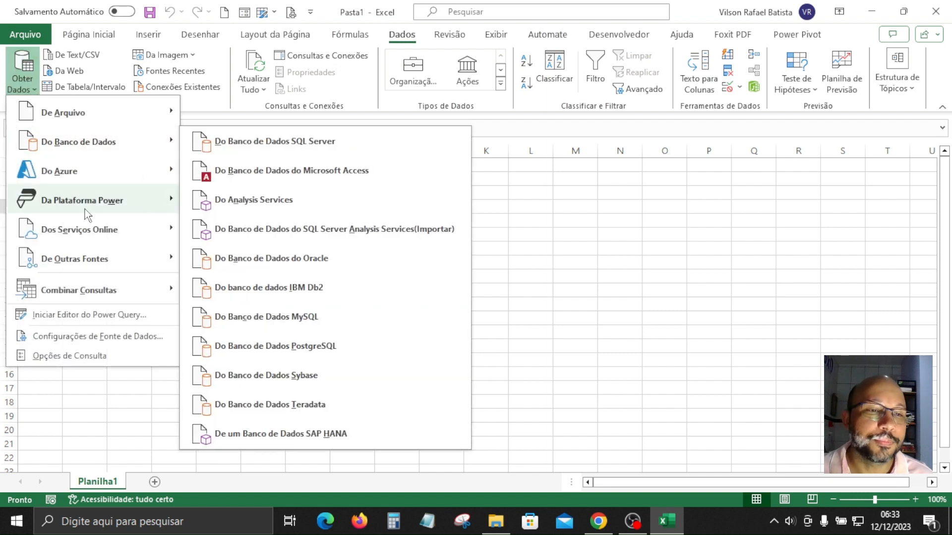
{"action": "left_click", "coordinate": [78, 318]}
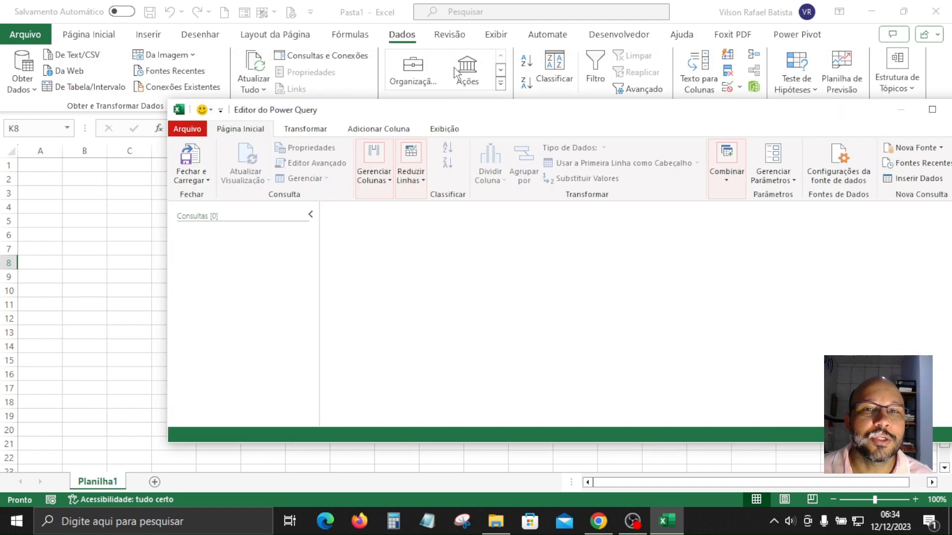
{"action": "left_click_drag", "start_coordinate": [485, 109], "coordinate": [408, 68]}
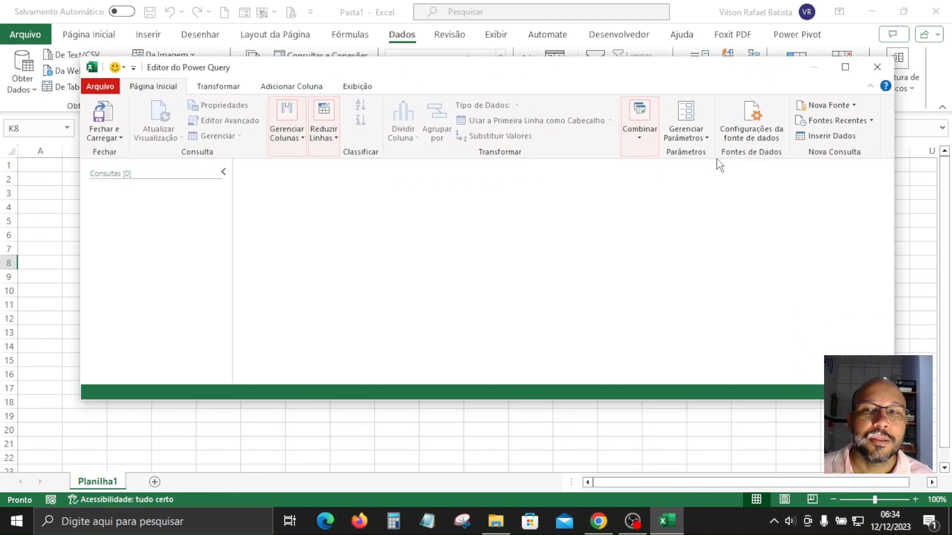
{"action": "left_click", "coordinate": [845, 69]}
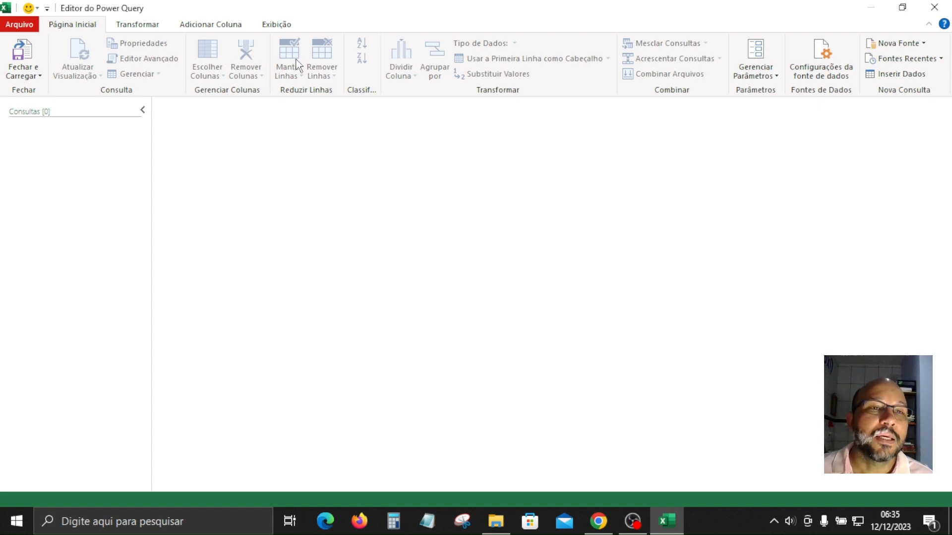
{"action": "left_click", "coordinate": [153, 26]}
{"action": "left_click", "coordinate": [201, 25]}
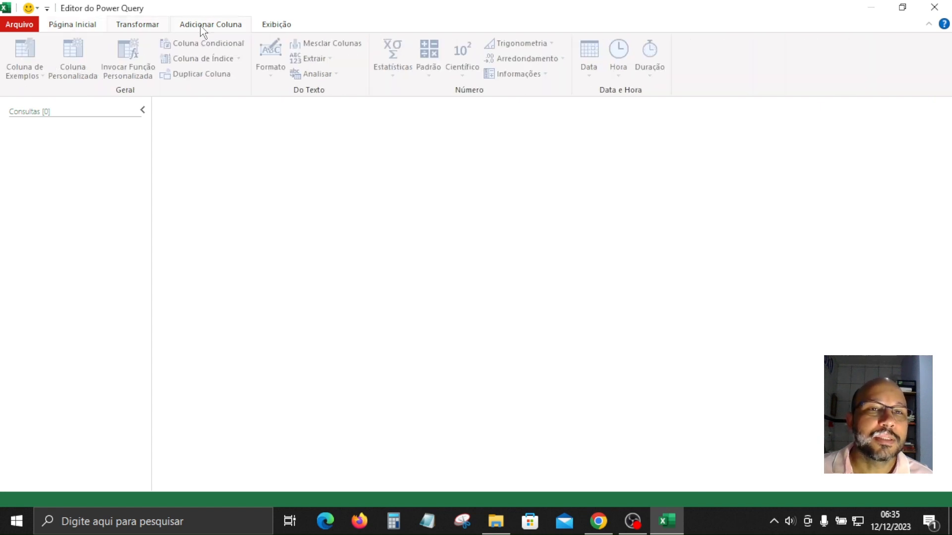
{"action": "left_click", "coordinate": [274, 26]}
{"action": "left_click", "coordinate": [71, 26]}
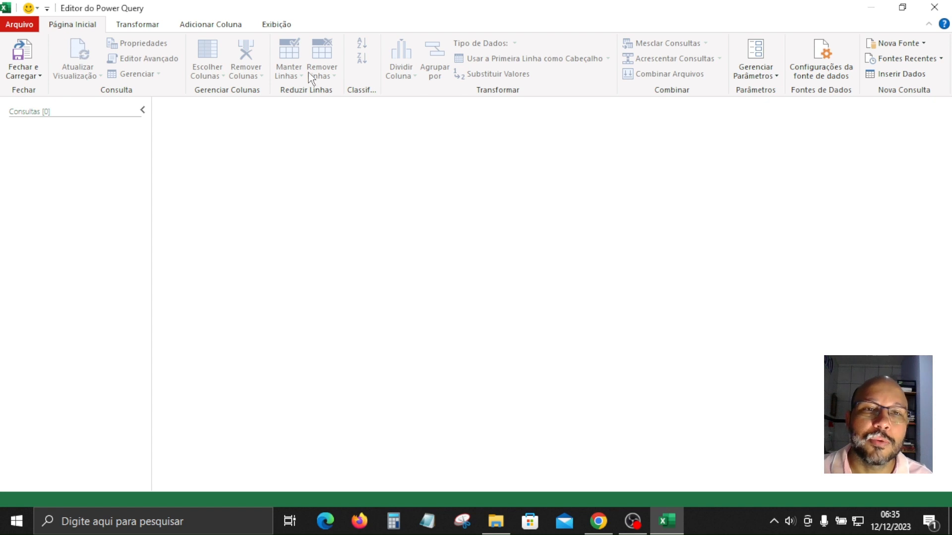
{"action": "left_click", "coordinate": [138, 24]}
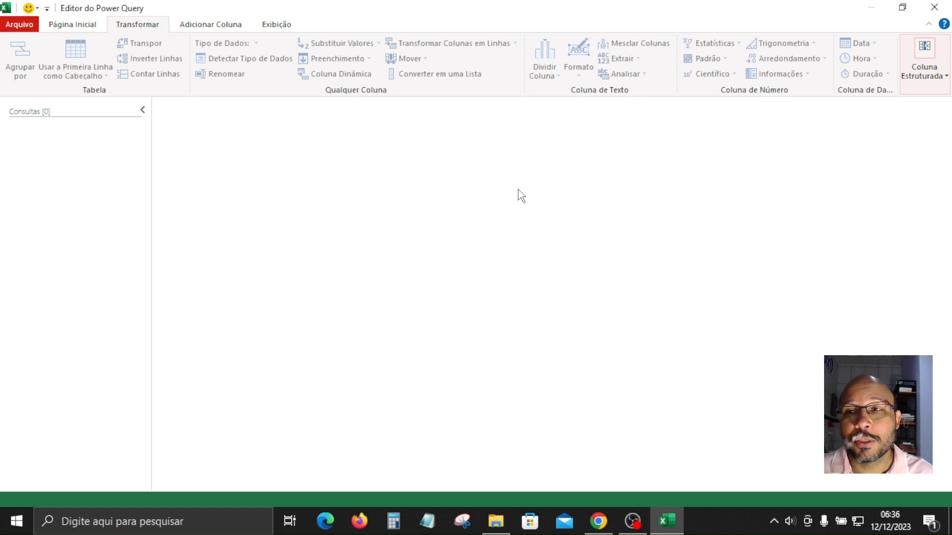
{"action": "left_click", "coordinate": [84, 26]}
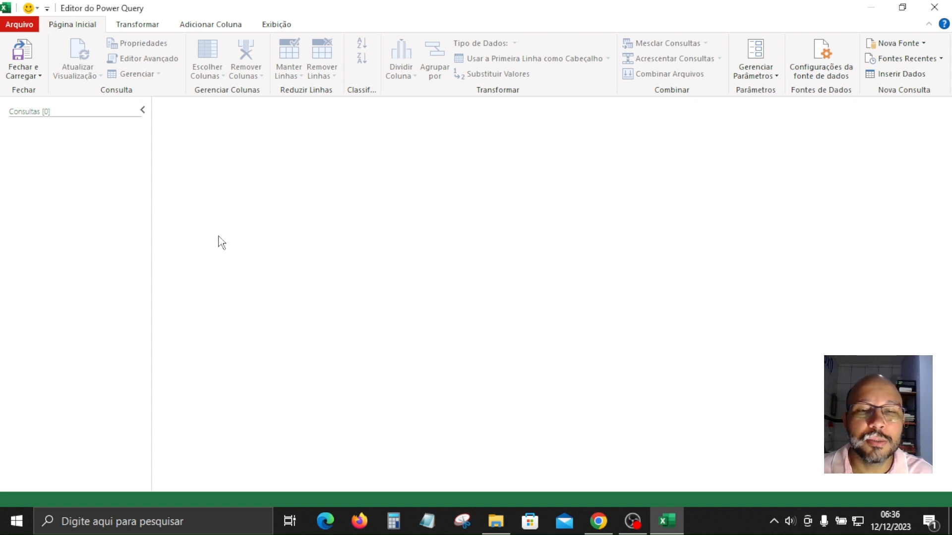
- Review the contents of the Lançamentos contábeis and Relatórios financeiros folders in File Explorer, and return to the Power Query Editor
{"action": "left_click", "coordinate": [496, 521]}
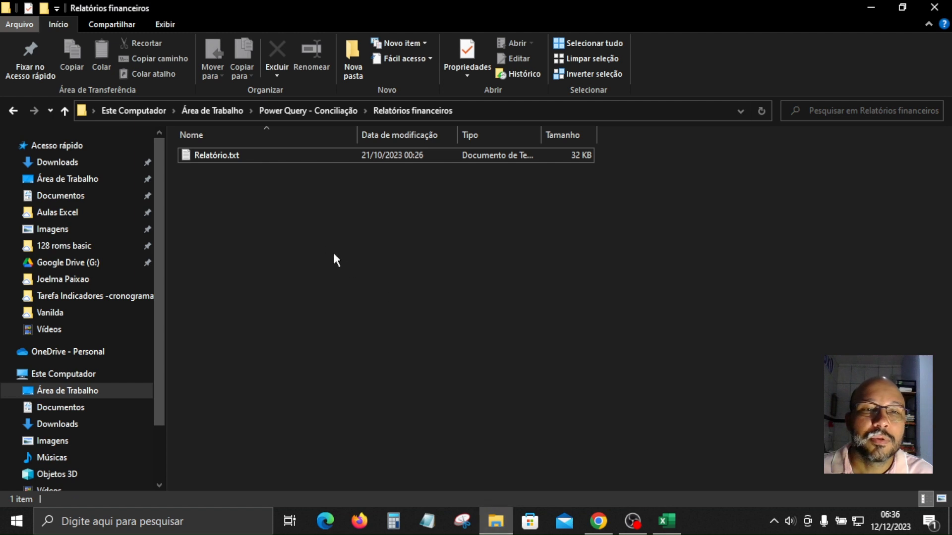
{"action": "left_click", "coordinate": [329, 111]}
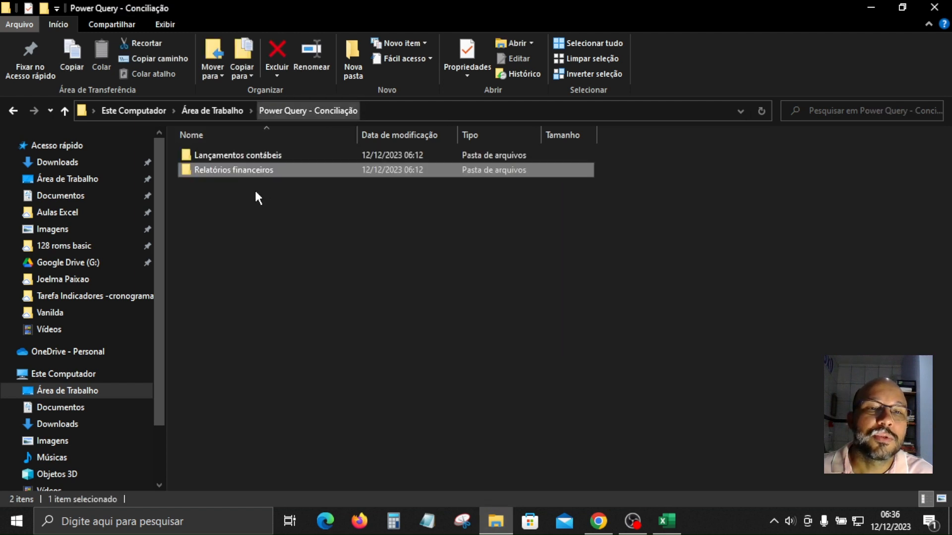
{"action": "double_click", "coordinate": [236, 155]}
{"action": "left_click", "coordinate": [323, 111]}
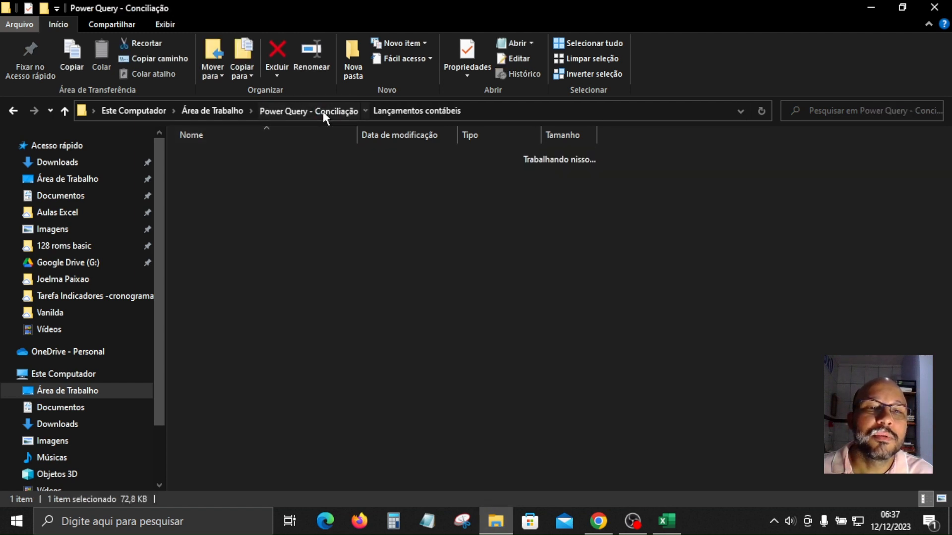
{"action": "double_click", "coordinate": [228, 168]}
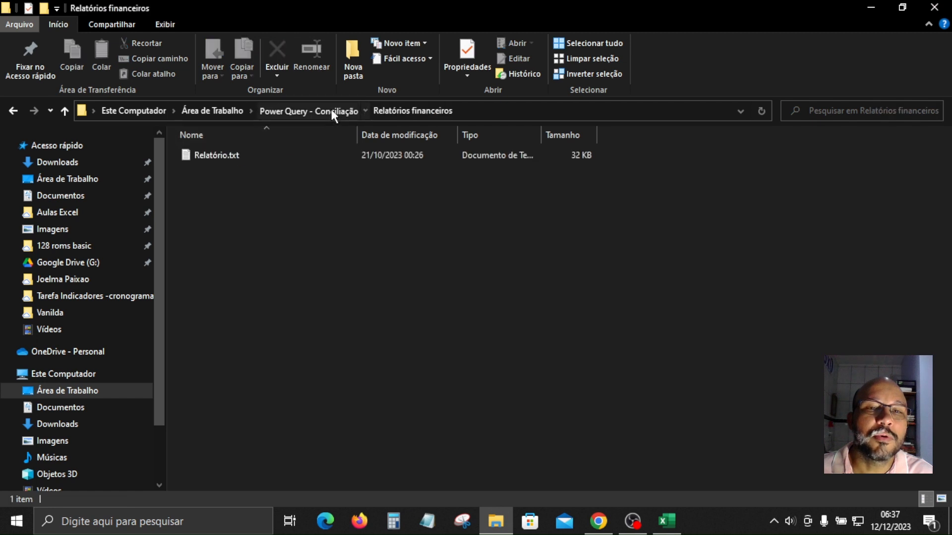
{"action": "left_click", "coordinate": [331, 111]}
{"action": "left_click", "coordinate": [245, 155]}
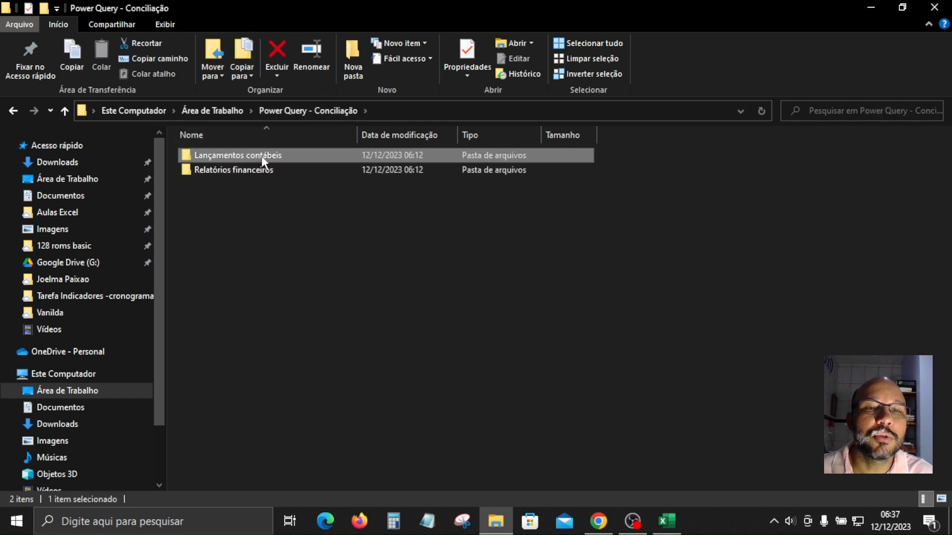
{"action": "left_click", "coordinate": [667, 521]}
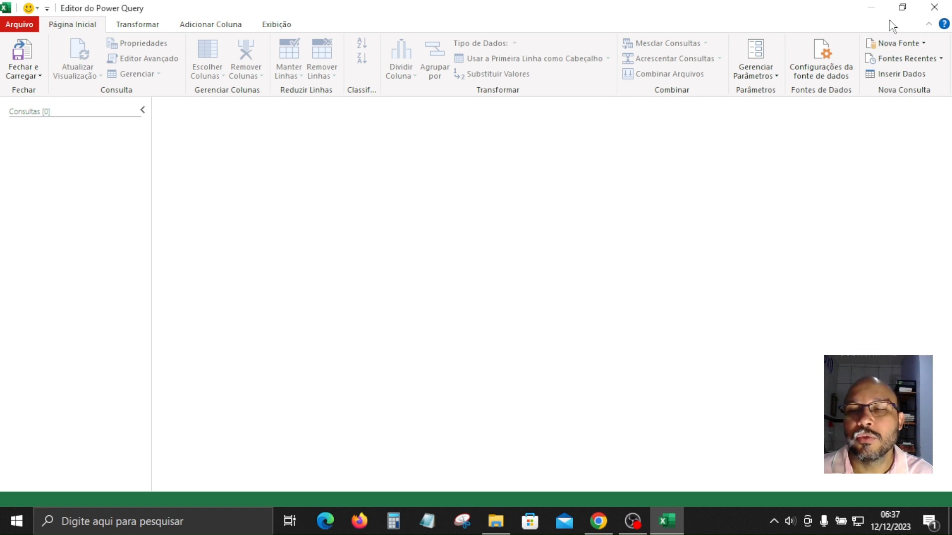
- Add the Lançamentos contábeis folder, inside Power Query - Conciliação on the desktop, as a new folder source and choose to transform its data
{"action": "left_click", "coordinate": [923, 44]}
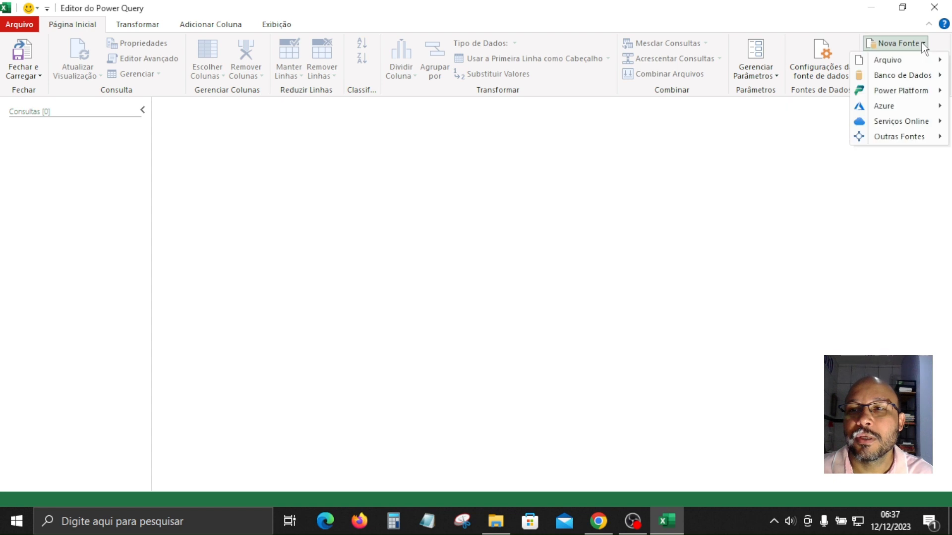
{"action": "mouse_move", "coordinate": [906, 62]}
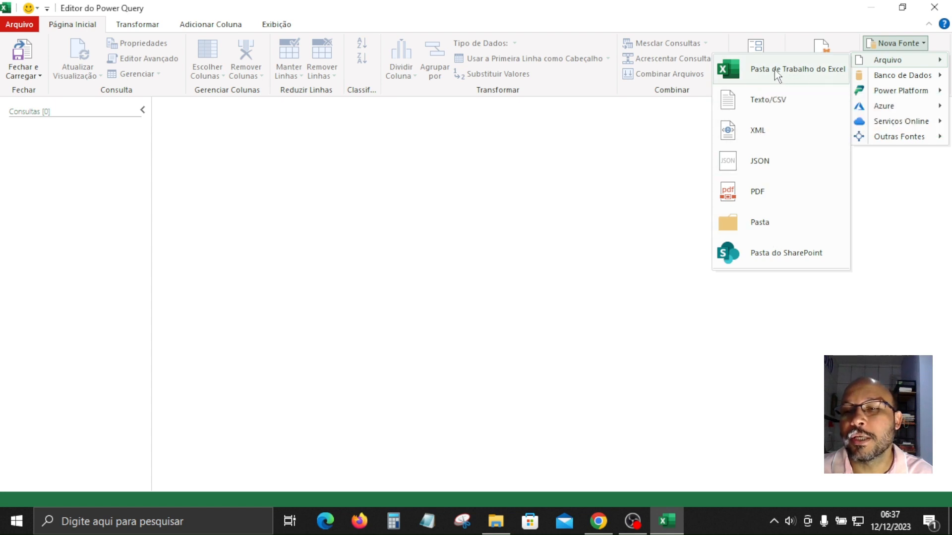
{"action": "left_click", "coordinate": [768, 227]}
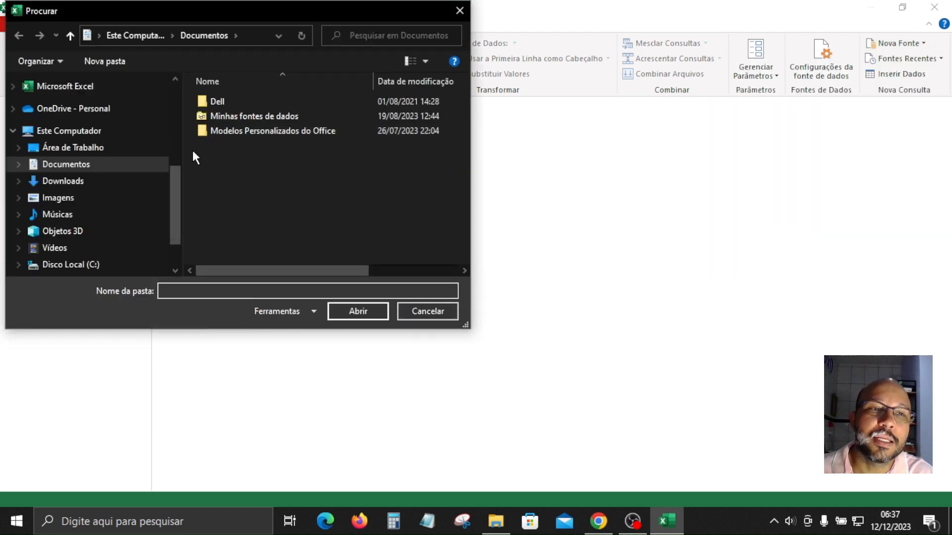
{"action": "left_click", "coordinate": [94, 149]}
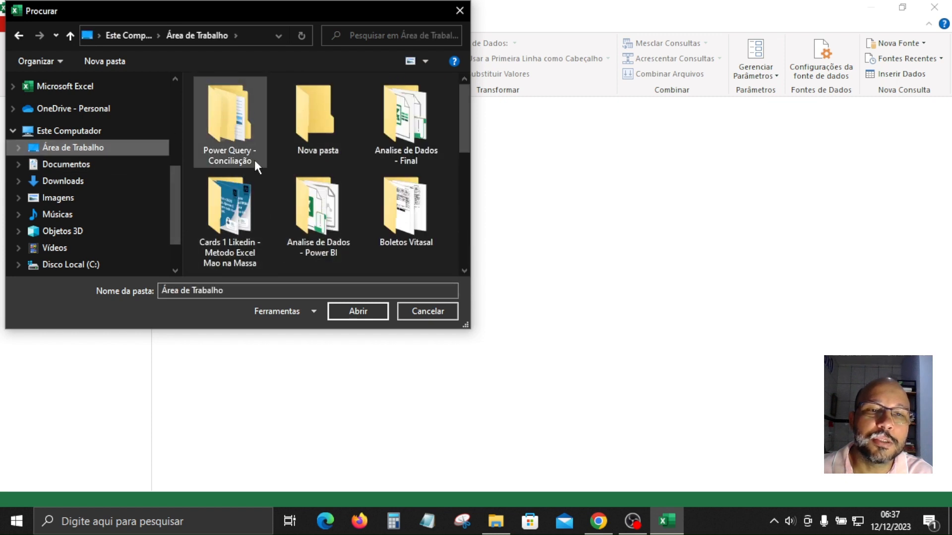
{"action": "double_click", "coordinate": [241, 130]}
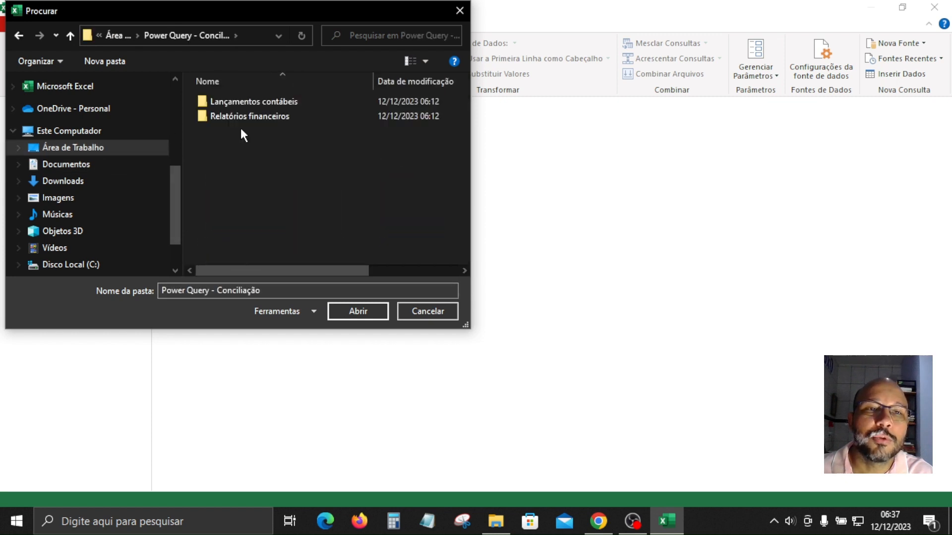
{"action": "left_click", "coordinate": [241, 102]}
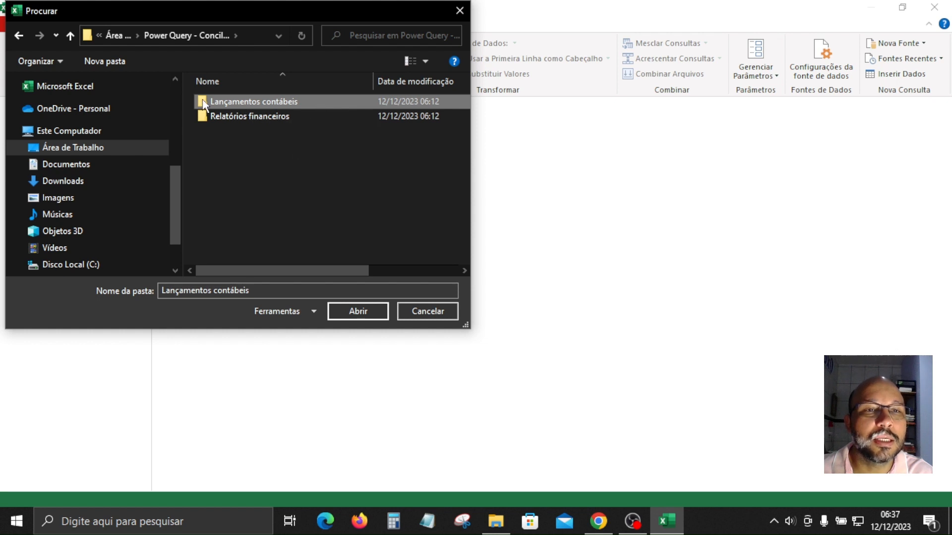
{"action": "left_click", "coordinate": [357, 311]}
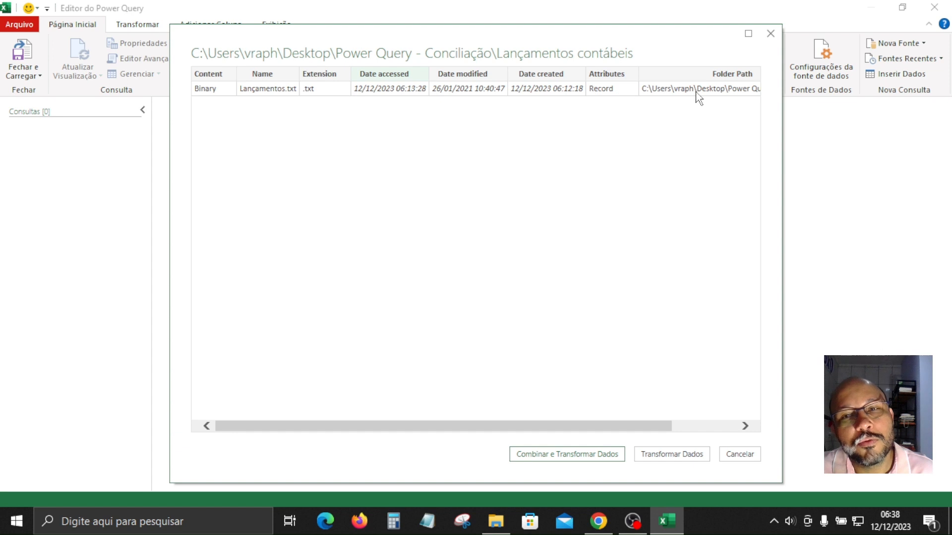
{"action": "left_click", "coordinate": [670, 459]}
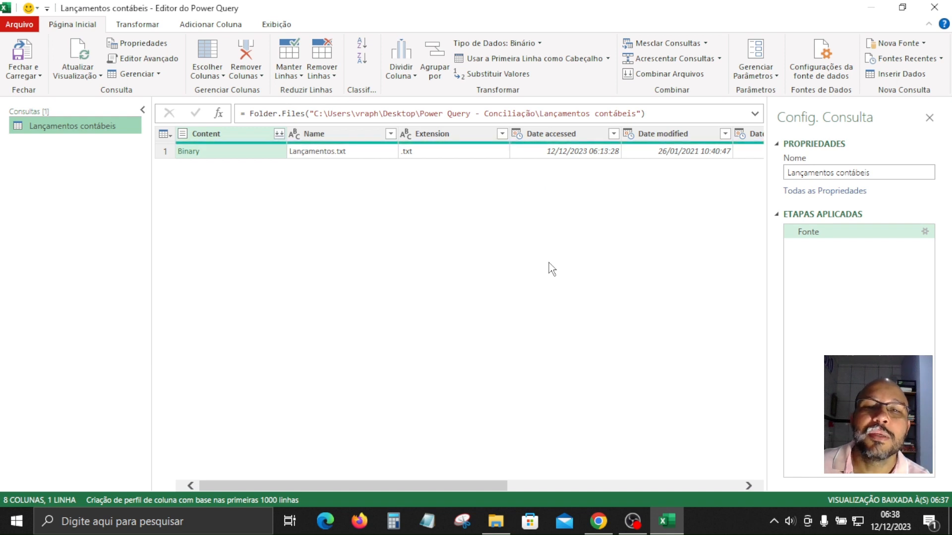
- Review the file attribute columns of the Lançamentos contábeis query, and remove all columns except Content
{"action": "left_click", "coordinate": [341, 151]}
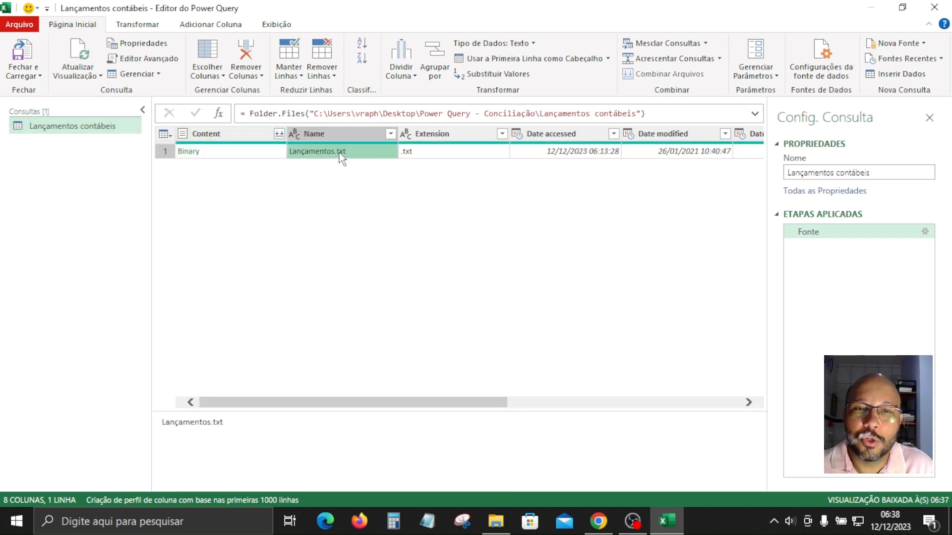
{"action": "left_click", "coordinate": [237, 153]}
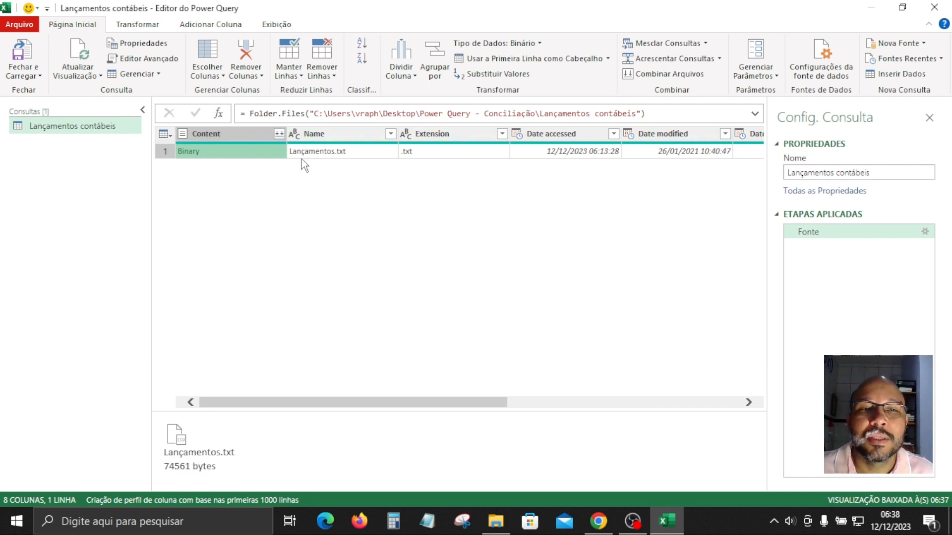
{"action": "left_click", "coordinate": [322, 153]}
{"action": "left_click", "coordinate": [436, 154]}
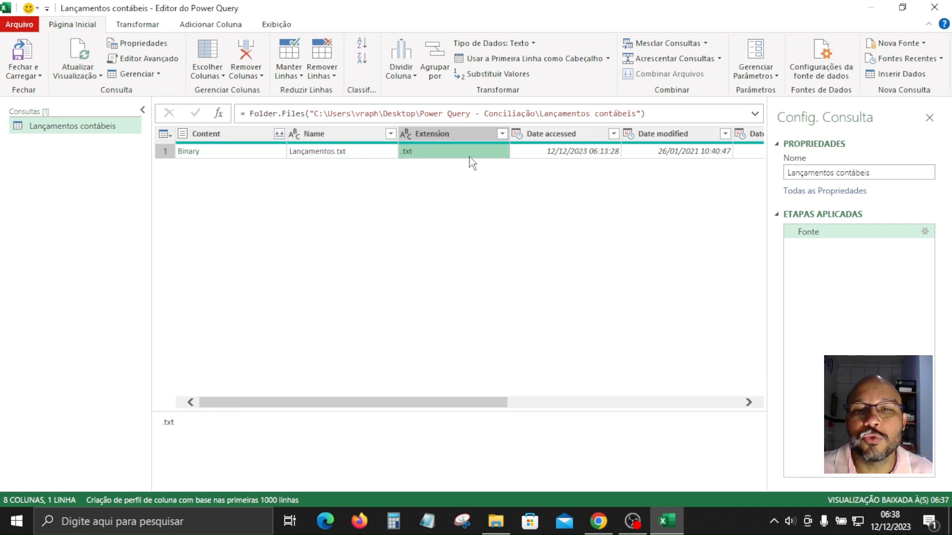
{"action": "left_click", "coordinate": [678, 156]}
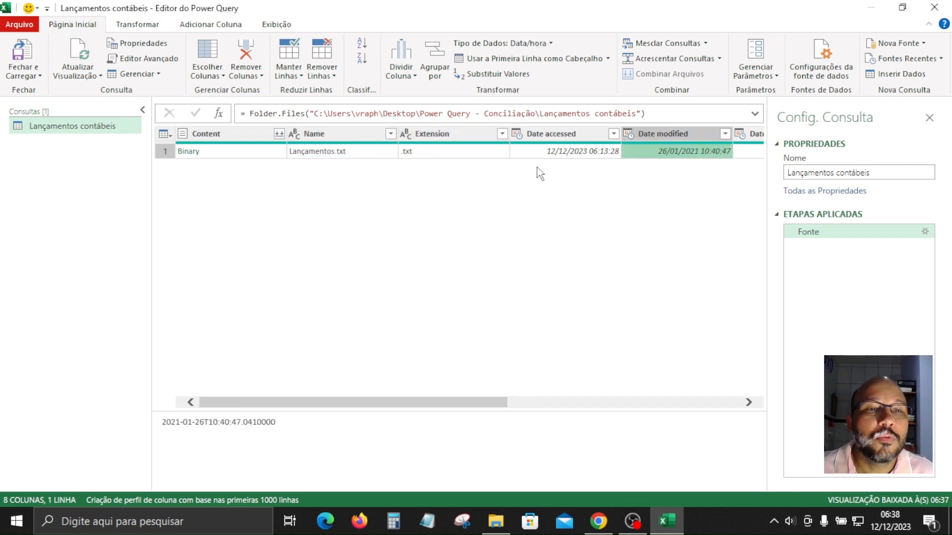
{"action": "left_click", "coordinate": [226, 134]}
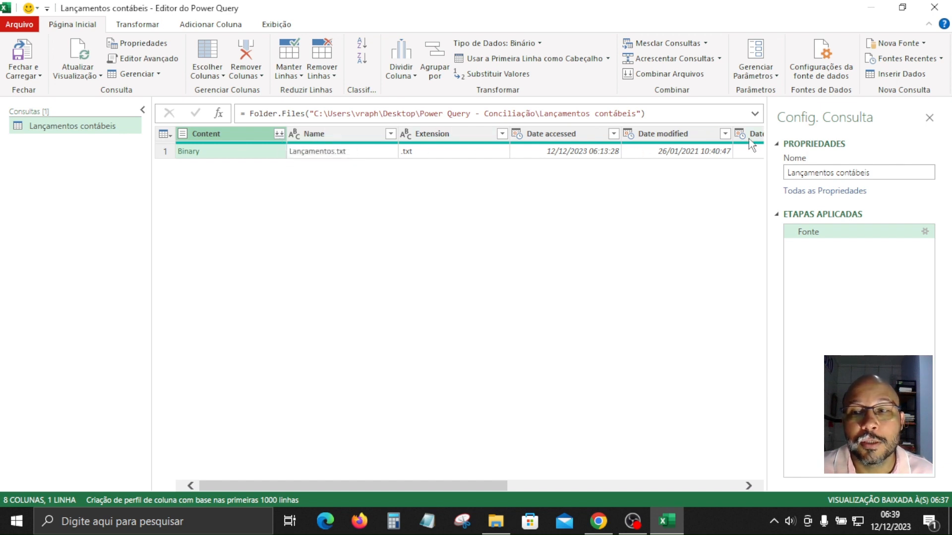
{"action": "right_click", "coordinate": [232, 135]}
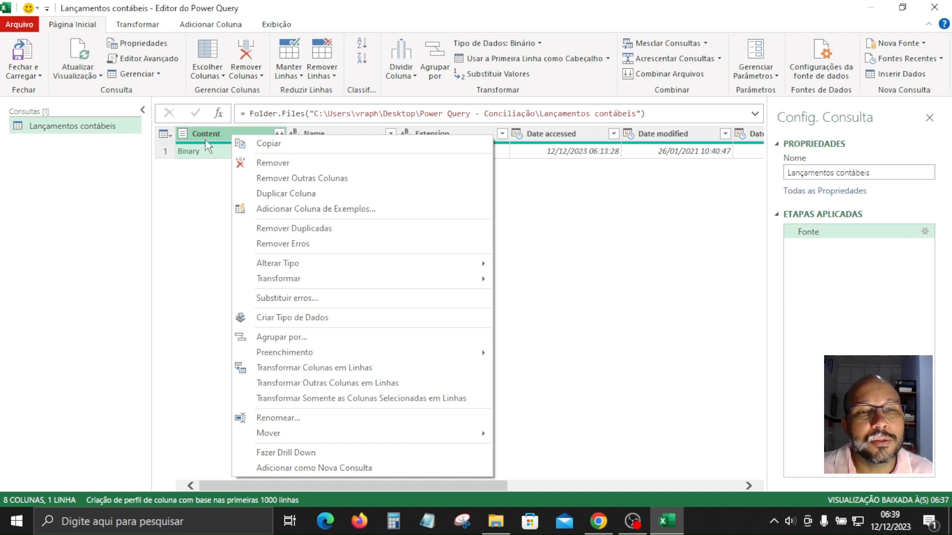
{"action": "left_click", "coordinate": [327, 180]}
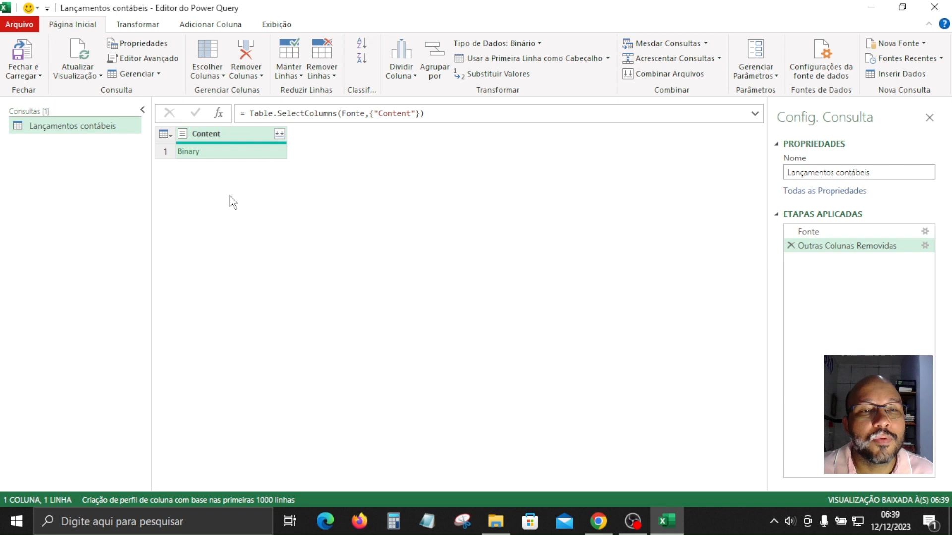
- Start combining the files in the Content column and look through the preview rows of the sample file
{"action": "left_click", "coordinate": [280, 139]}
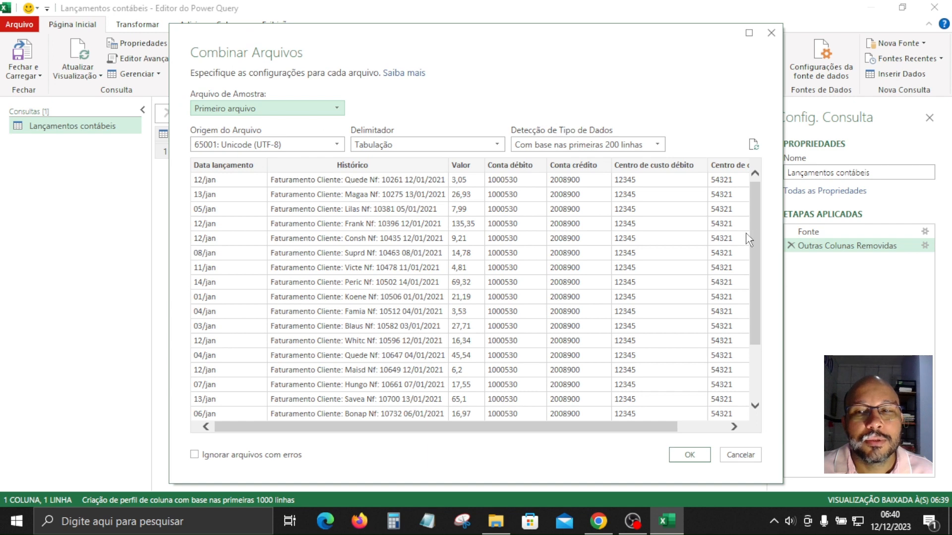
{"action": "left_click_drag", "start_coordinate": [754, 216], "coordinate": [751, 275]}
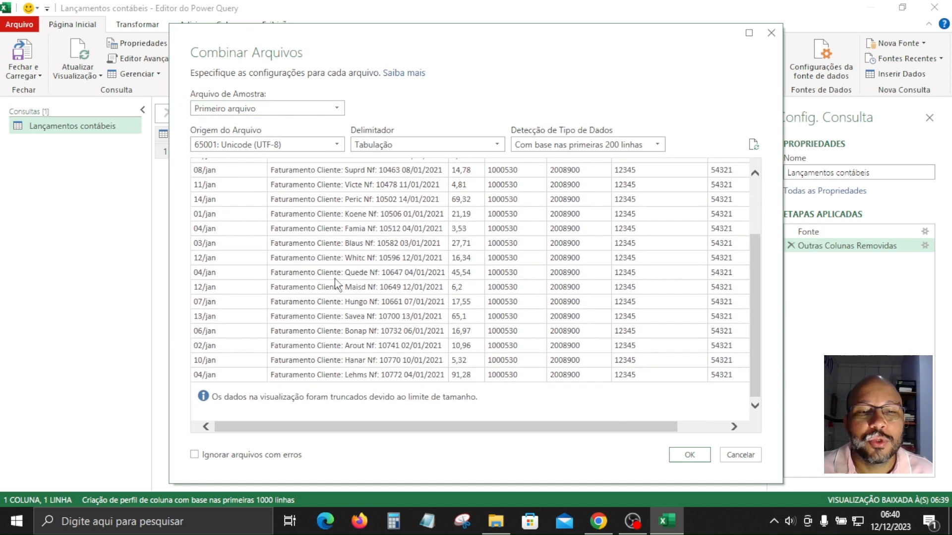
{"action": "scroll", "coordinate": [336, 284], "scroll_direction": "up", "scroll_amount": 3}
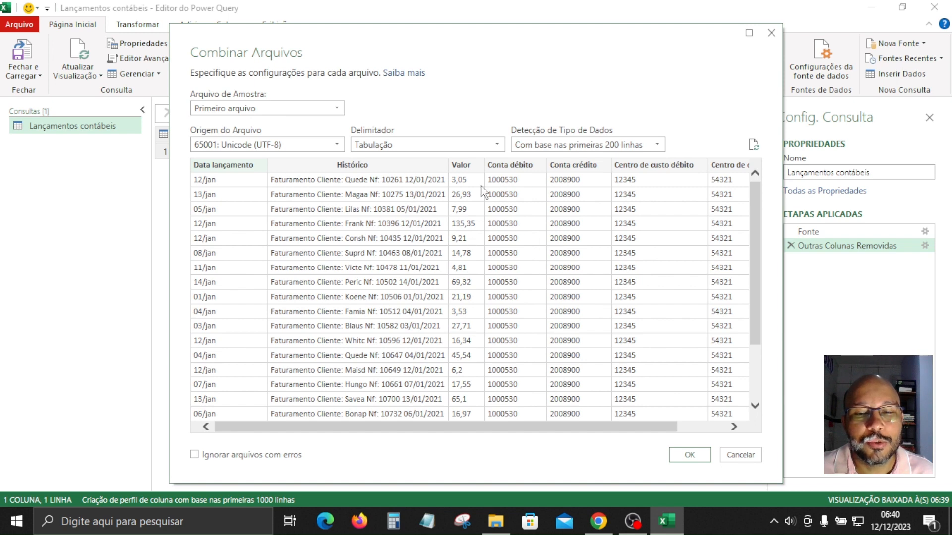
- Switch to File Explorer, check the header and rows of Lançamentos.txt in the Lançamentos contábeis folder, close it and return to the Combine Files preview
{"action": "left_click", "coordinate": [495, 530]}
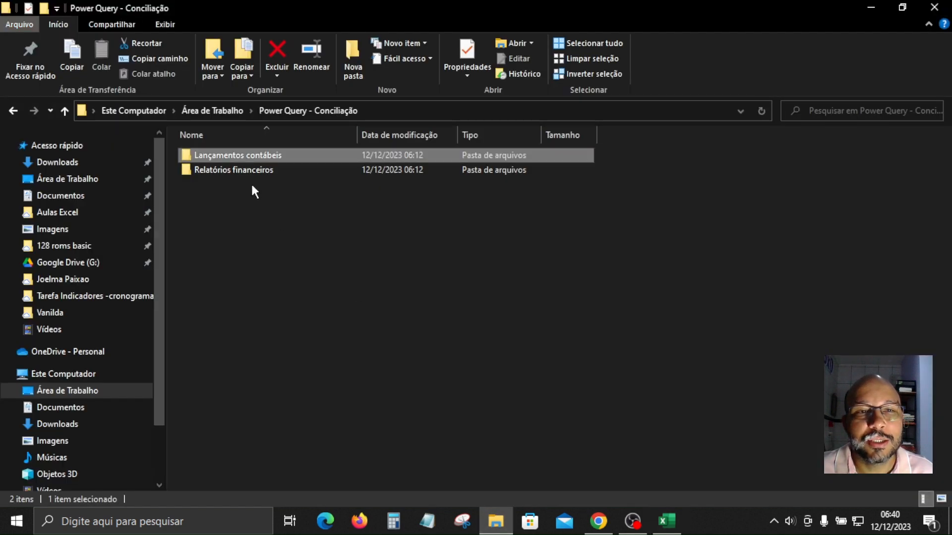
{"action": "double_click", "coordinate": [226, 158]}
{"action": "double_click", "coordinate": [207, 156]}
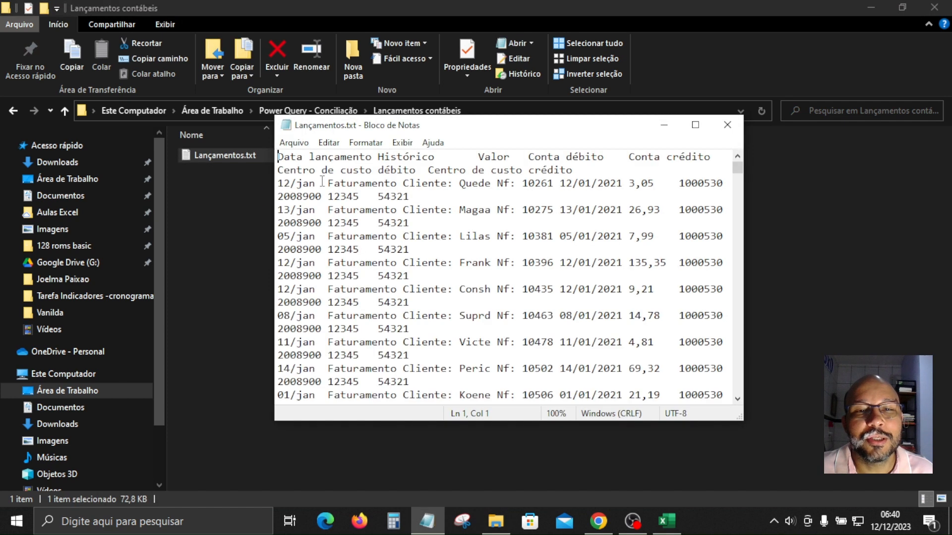
{"action": "left_click", "coordinate": [291, 159]}
{"action": "left_click_drag", "start_coordinate": [292, 158], "coordinate": [574, 183]}
{"action": "double_click", "coordinate": [529, 228]}
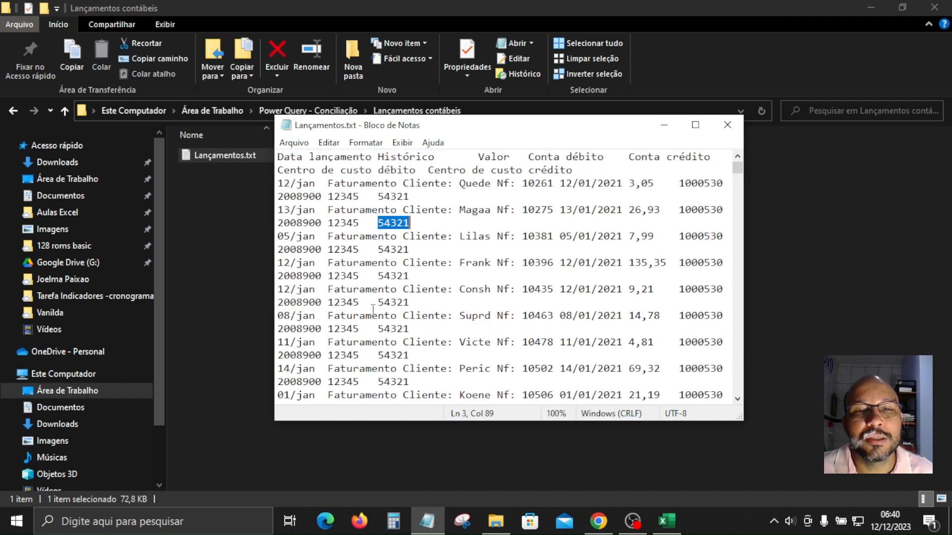
{"action": "left_click", "coordinate": [729, 128]}
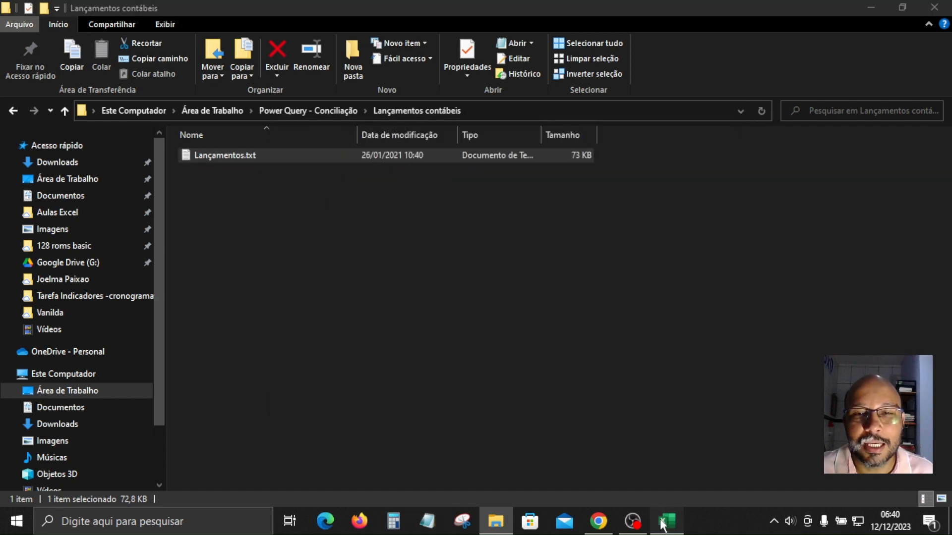
{"action": "left_click", "coordinate": [666, 521]}
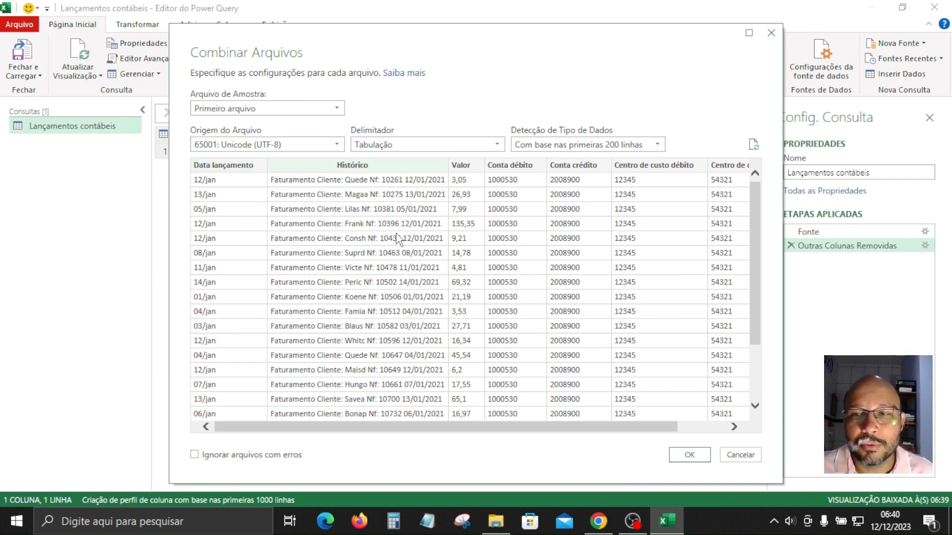
- Combine the files with UTF-8 origin, tab delimiter and type detection based on the first 200 rows
{"action": "left_click", "coordinate": [749, 33]}
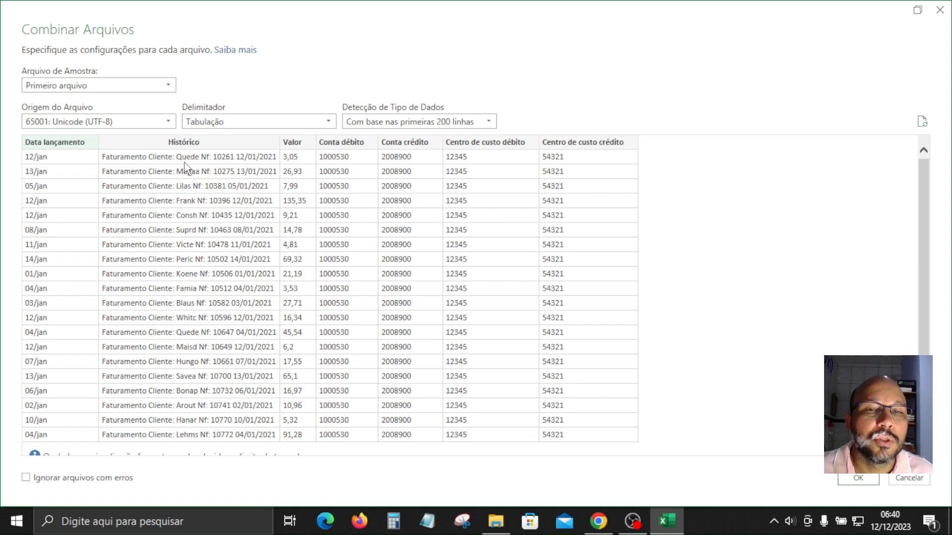
{"action": "left_click", "coordinate": [168, 122]}
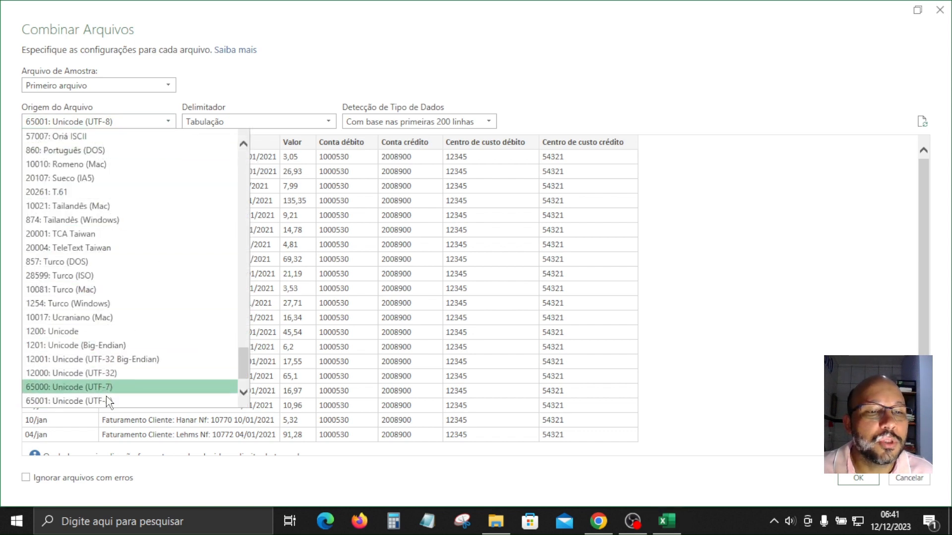
{"action": "left_click", "coordinate": [332, 323]}
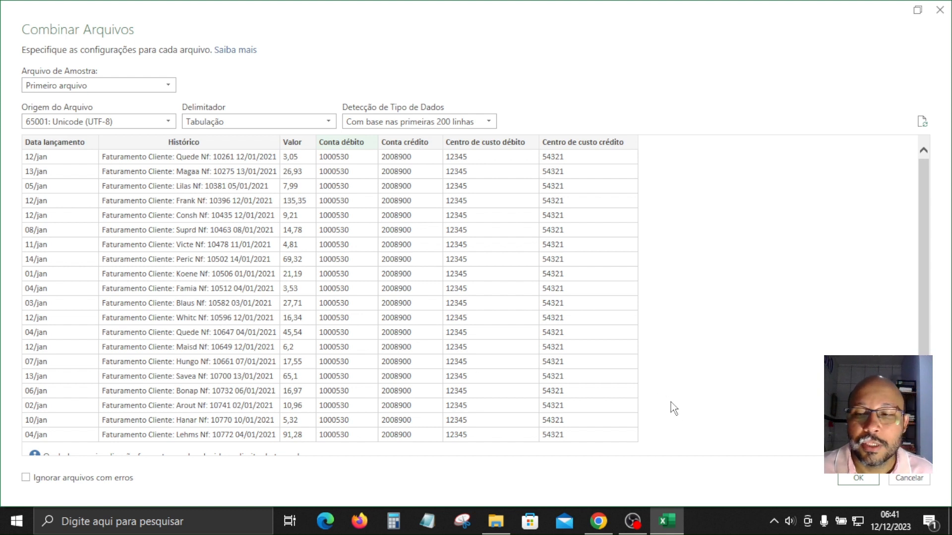
{"action": "left_click", "coordinate": [858, 479]}
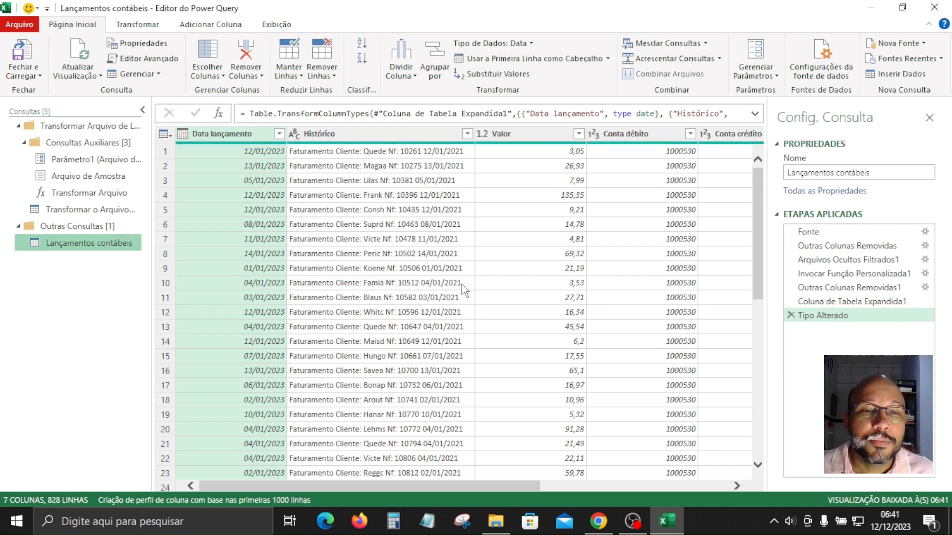
- Examine the columns of the combined Lançamentos contábeis table, from Data lançamento through Centro de custo crédito
{"action": "left_click", "coordinate": [403, 225]}
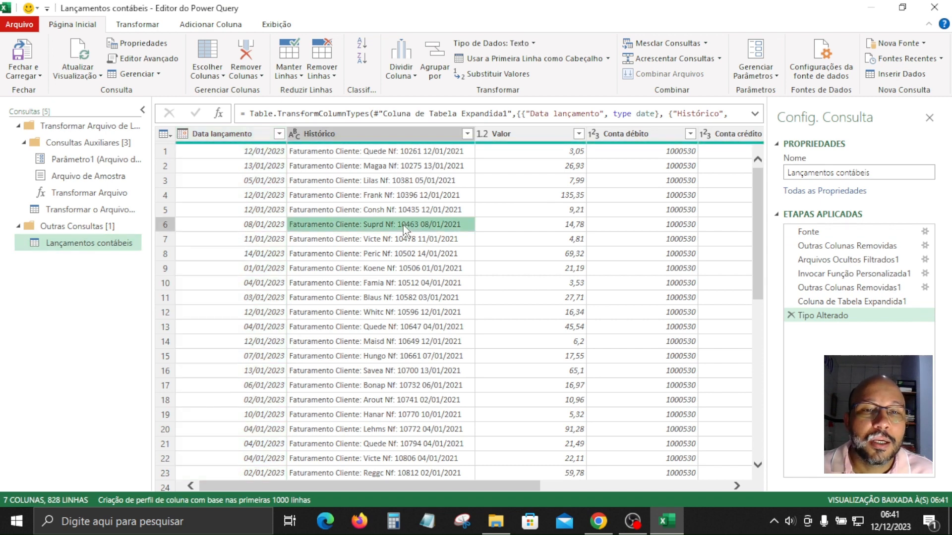
{"action": "left_click", "coordinate": [247, 139]}
{"action": "left_click", "coordinate": [353, 138]}
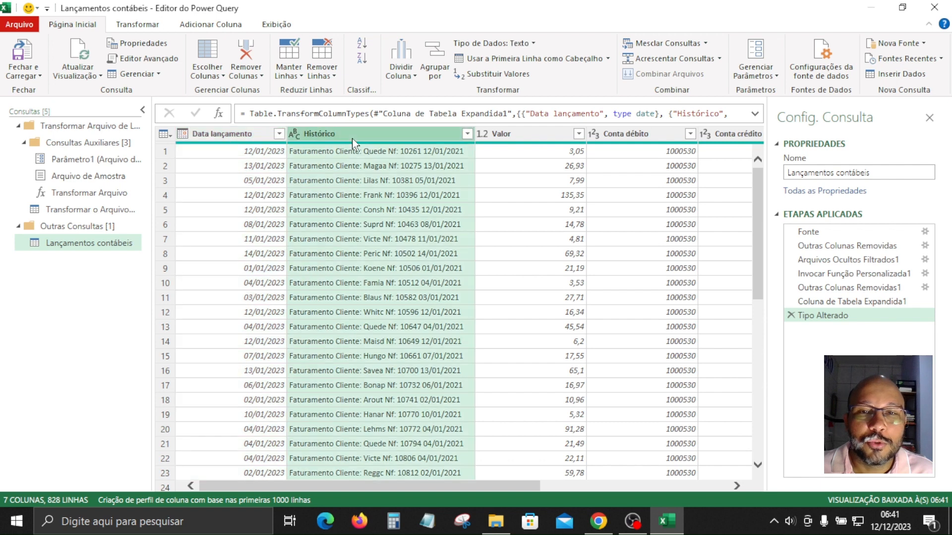
{"action": "left_click", "coordinate": [514, 141]}
{"action": "left_click", "coordinate": [634, 139]}
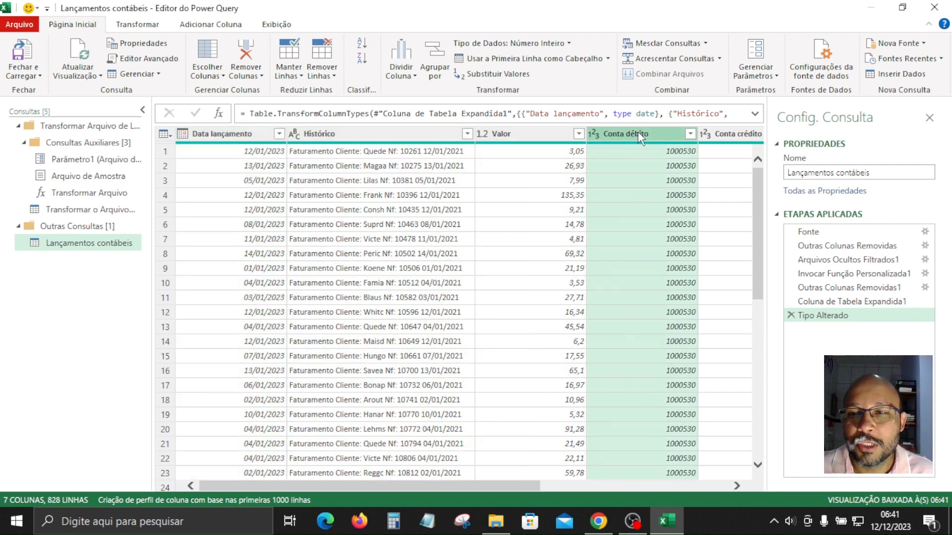
{"action": "left_click", "coordinate": [739, 141]}
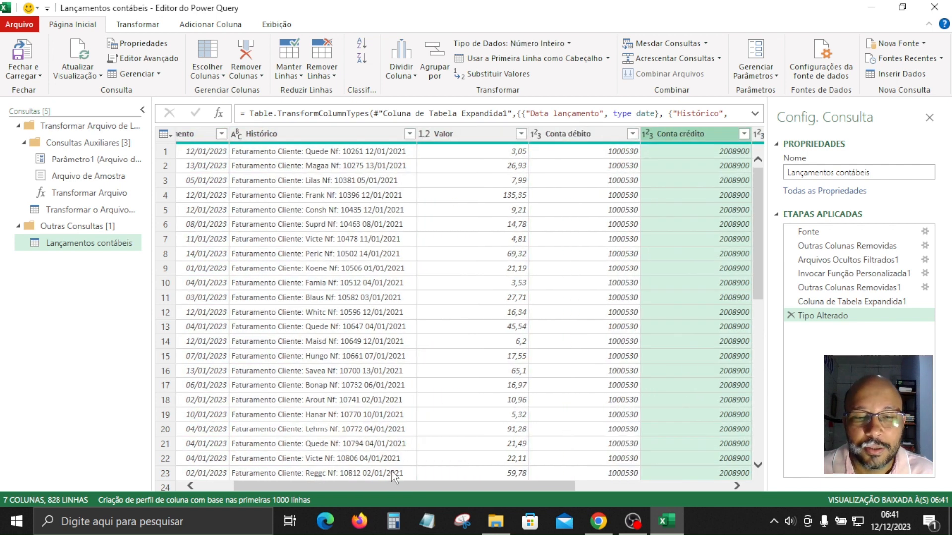
{"action": "left_click_drag", "start_coordinate": [385, 492], "coordinate": [630, 499]}
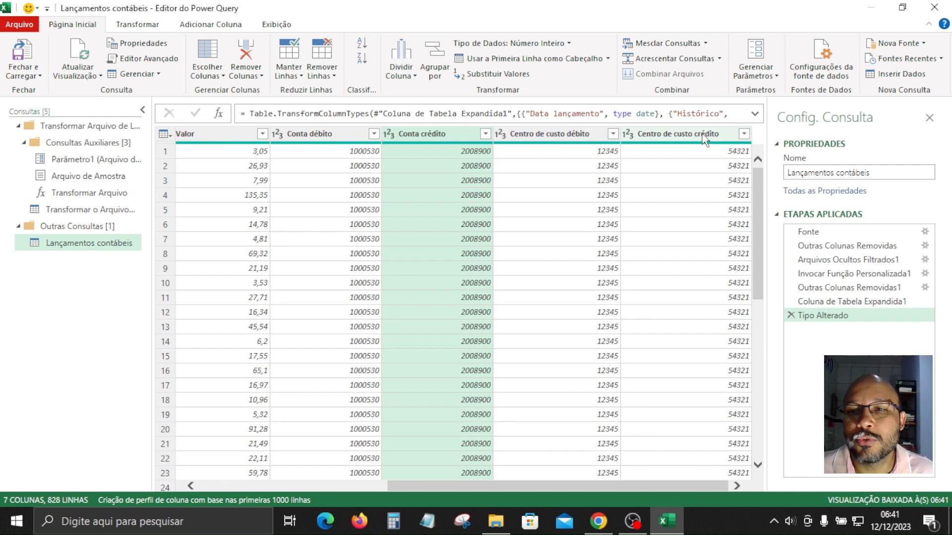
{"action": "left_click", "coordinate": [543, 136]}
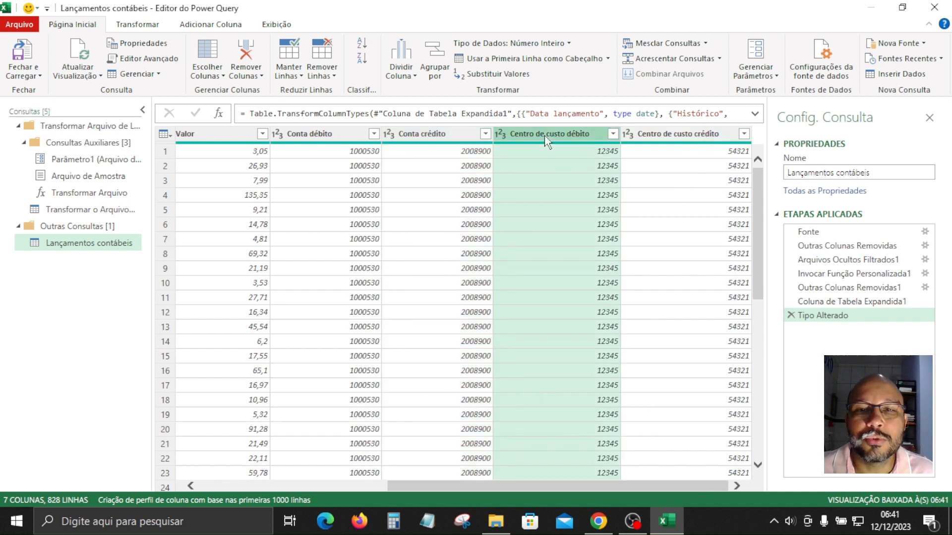
{"action": "left_click", "coordinate": [426, 135]}
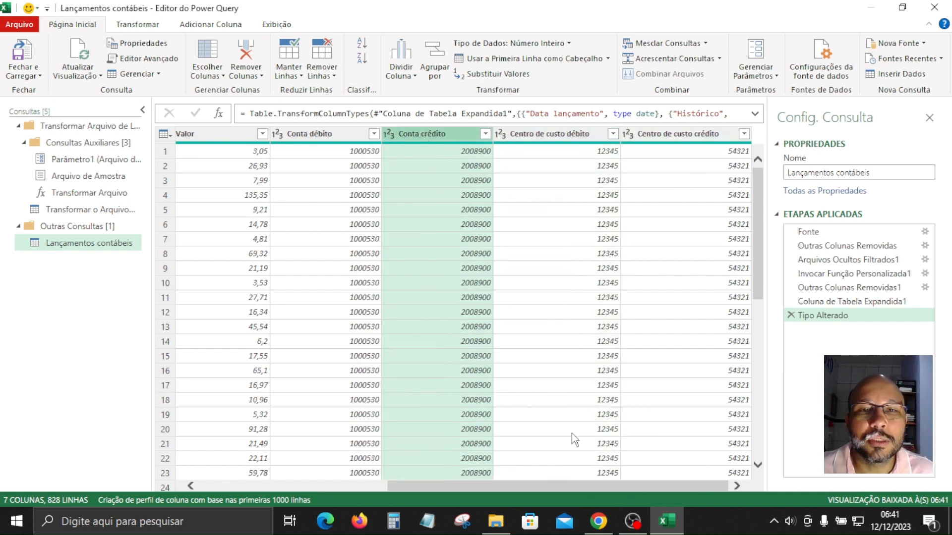
{"action": "left_click", "coordinate": [326, 135]}
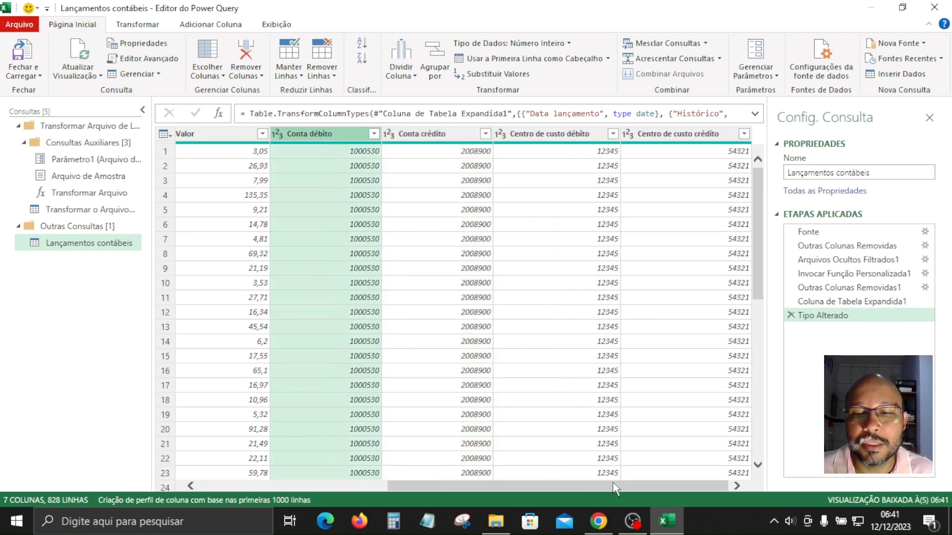
- Review the columns from Data lançamento to Conta débito and inspect the first entry's full record and Histórico text
{"action": "left_click_drag", "start_coordinate": [610, 485], "coordinate": [530, 486]}
{"action": "left_click", "coordinate": [311, 140]}
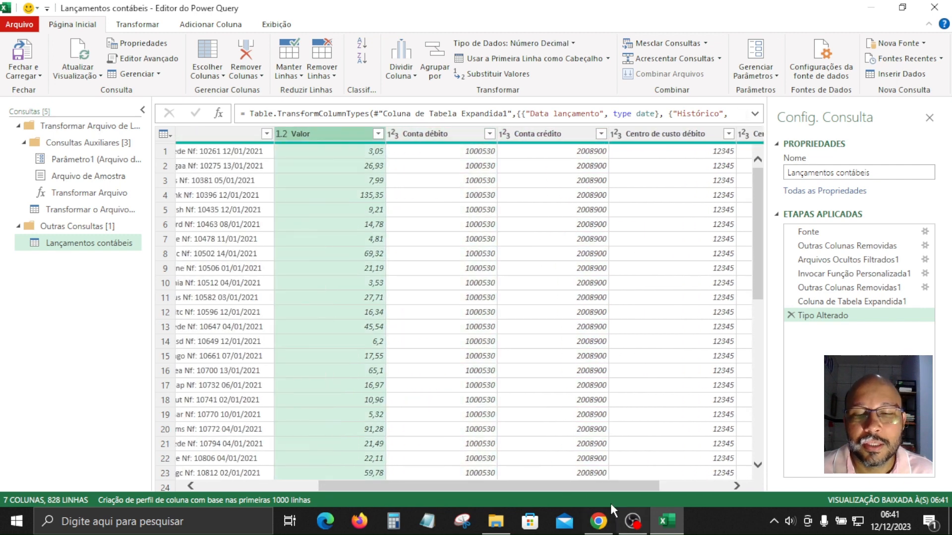
{"action": "left_click_drag", "start_coordinate": [464, 486], "coordinate": [345, 486]}
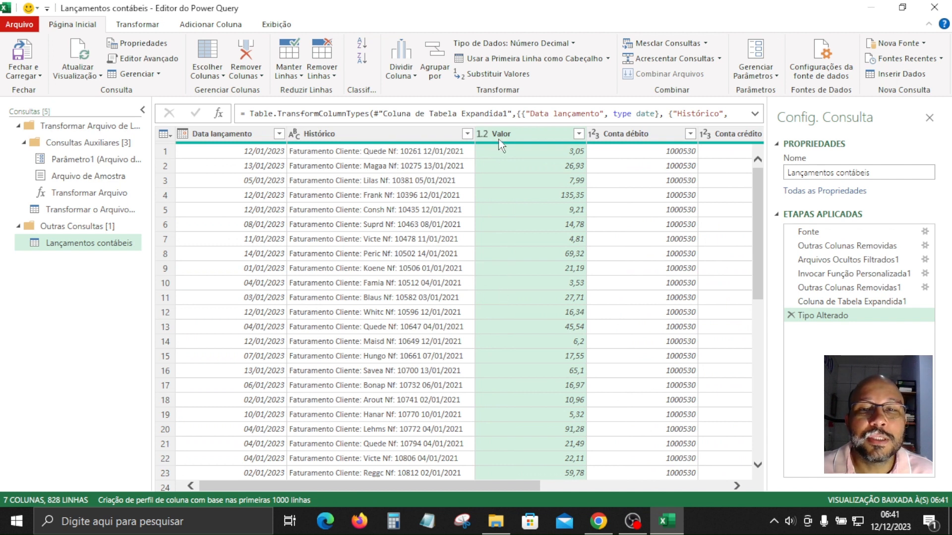
{"action": "left_click", "coordinate": [248, 136]}
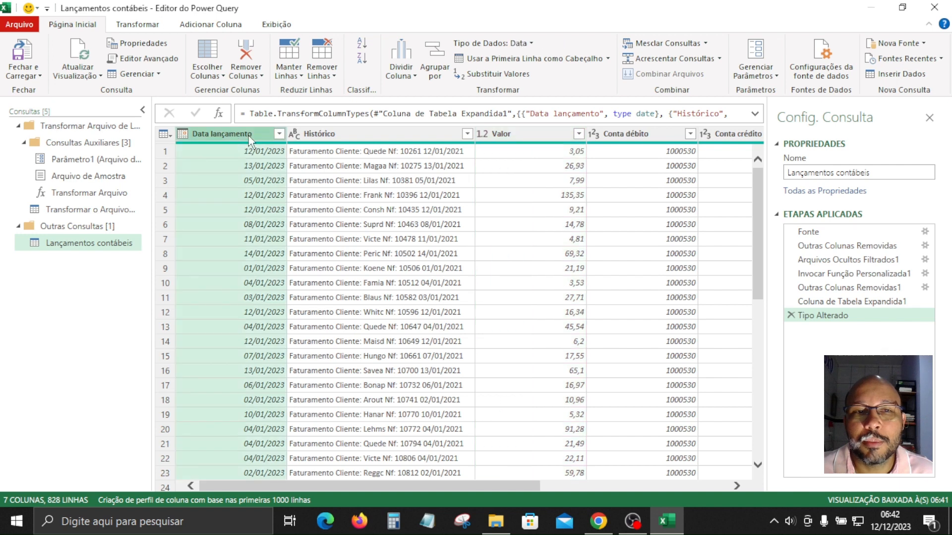
{"action": "left_click", "coordinate": [347, 137]}
{"action": "left_click", "coordinate": [510, 136]}
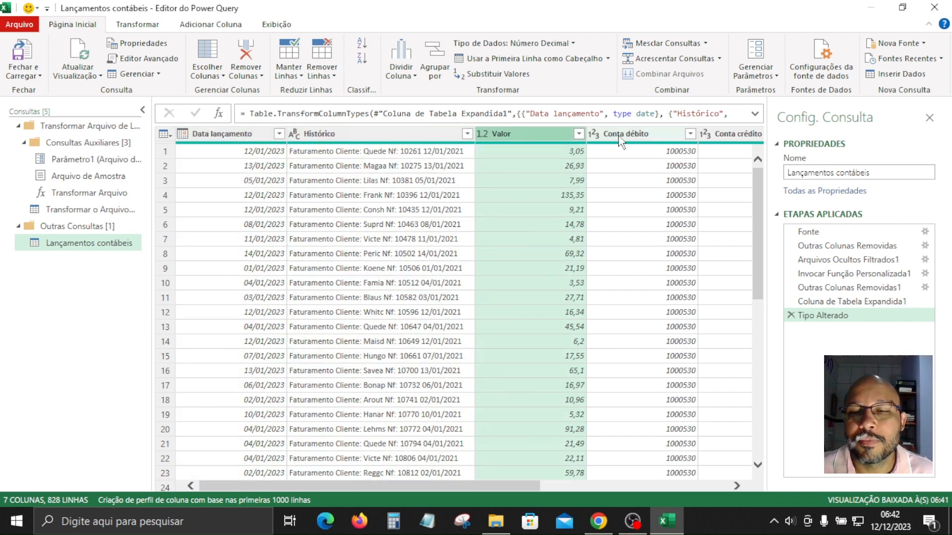
{"action": "left_click", "coordinate": [620, 137]}
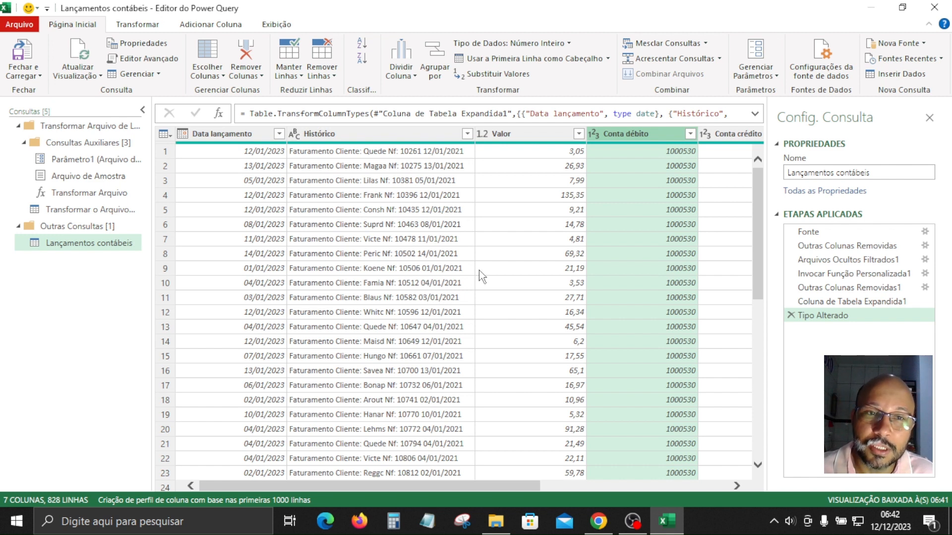
{"action": "left_click", "coordinate": [370, 167]}
{"action": "left_click", "coordinate": [164, 150]}
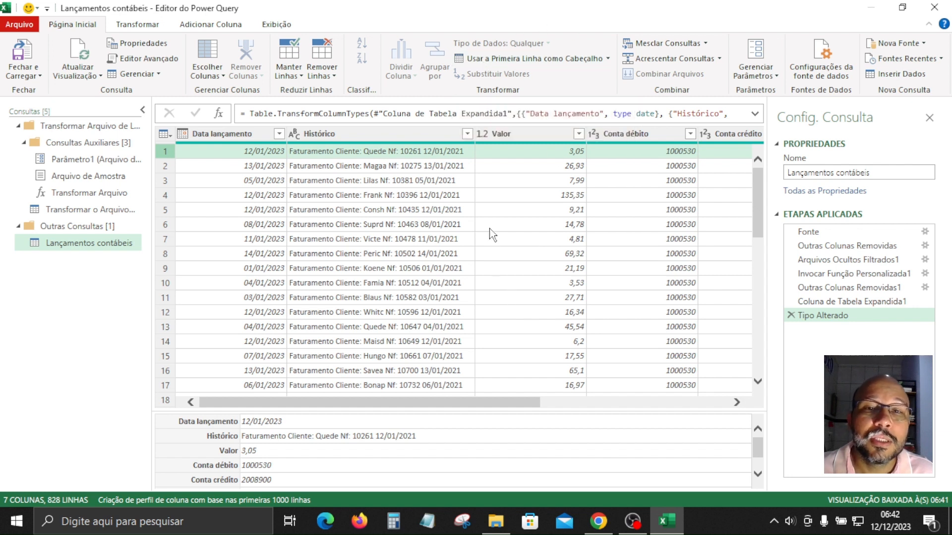
{"action": "left_click", "coordinate": [484, 210]}
{"action": "left_click", "coordinate": [346, 154]}
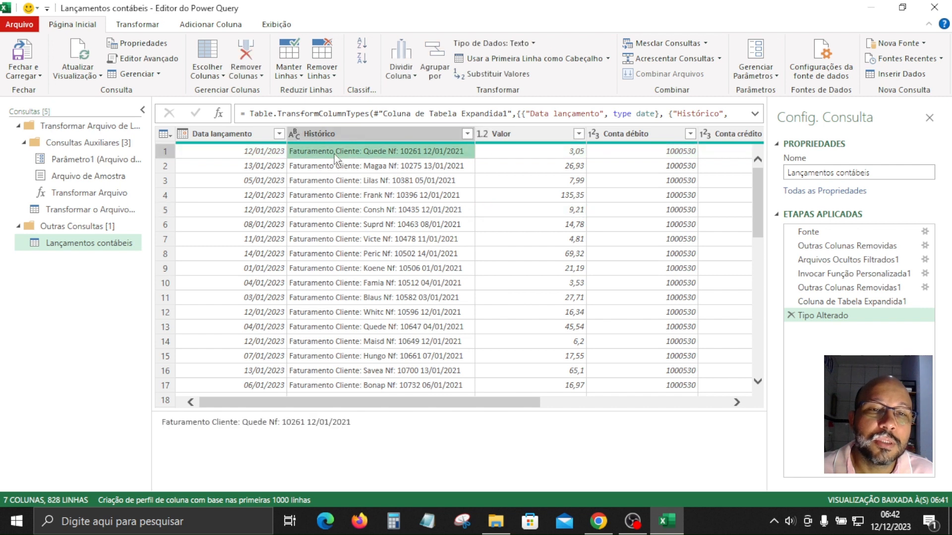
- Compare the Data lançamento values with the invoice details in the Histórico column across the accounting entries
{"action": "left_click", "coordinate": [219, 135]}
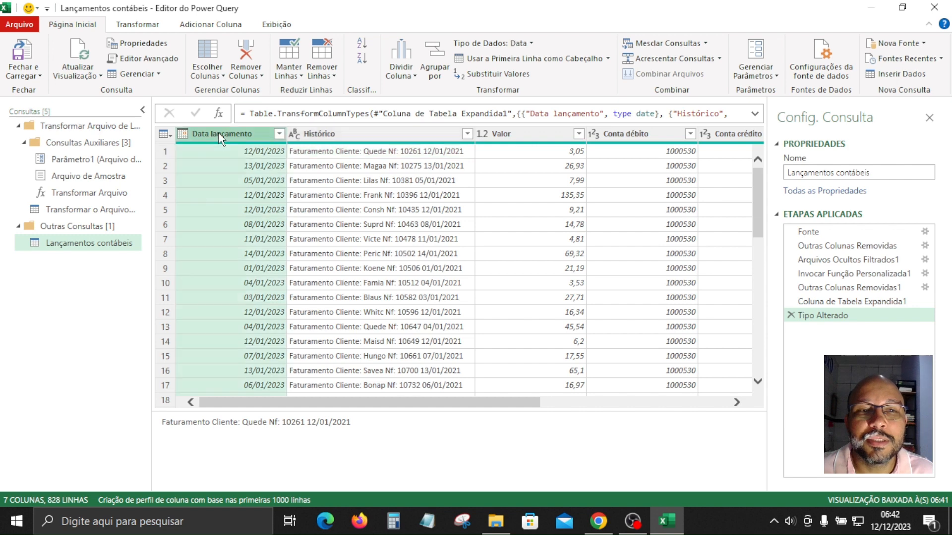
{"action": "left_click", "coordinate": [353, 135]}
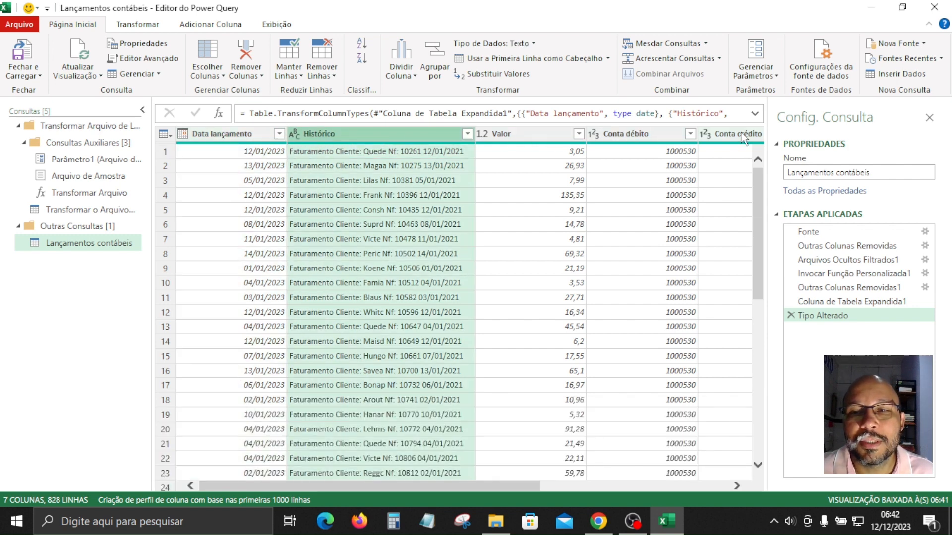
{"action": "left_click", "coordinate": [620, 134]}
{"action": "left_click", "coordinate": [501, 135]}
{"action": "left_click", "coordinate": [364, 140]}
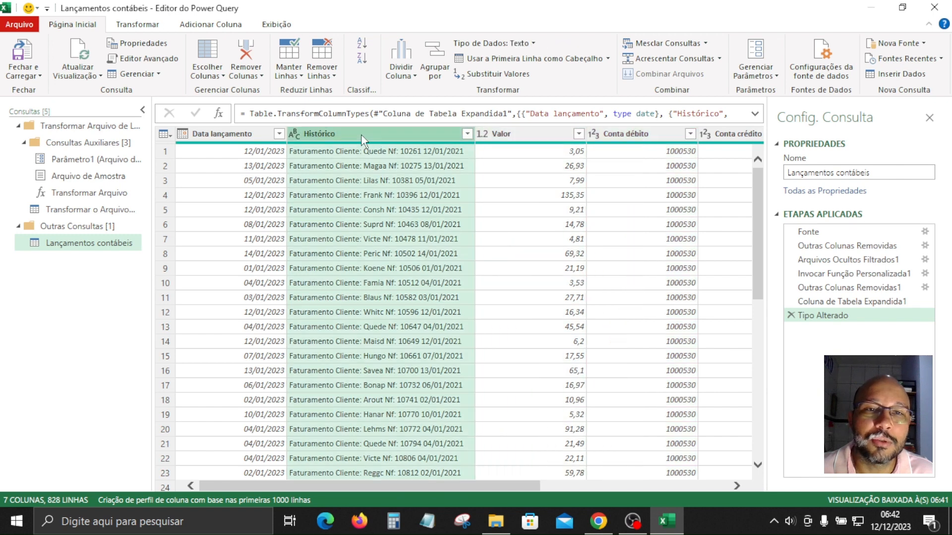
{"action": "left_click", "coordinate": [329, 195]}
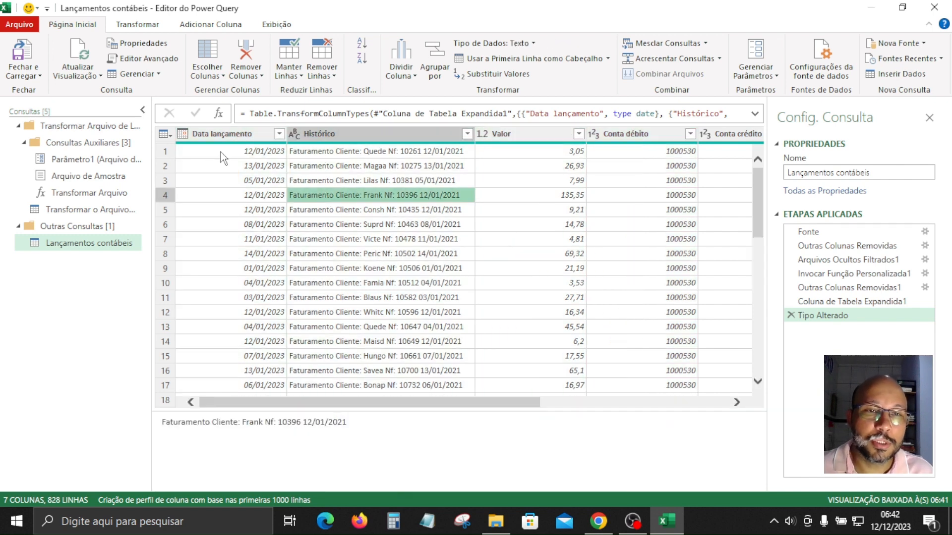
{"action": "left_click", "coordinate": [165, 152]}
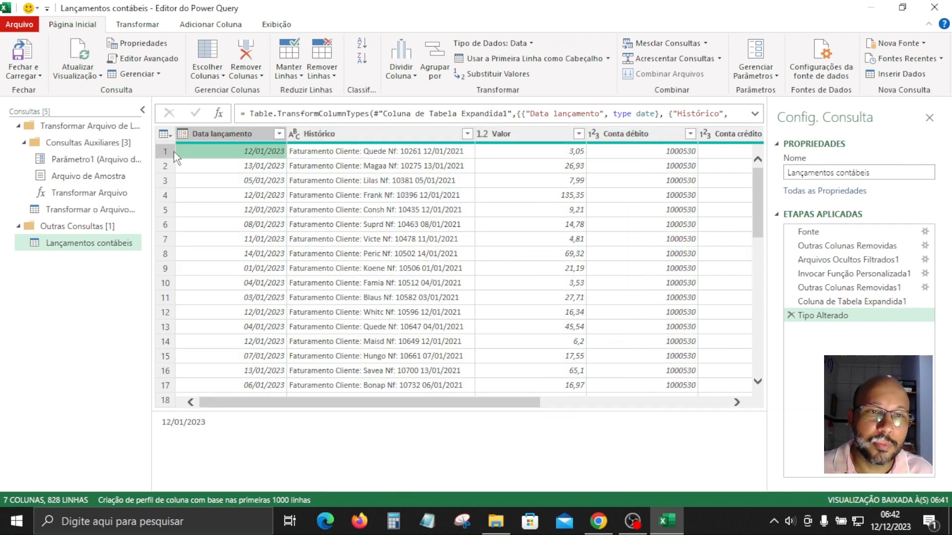
{"action": "left_click", "coordinate": [445, 197]}
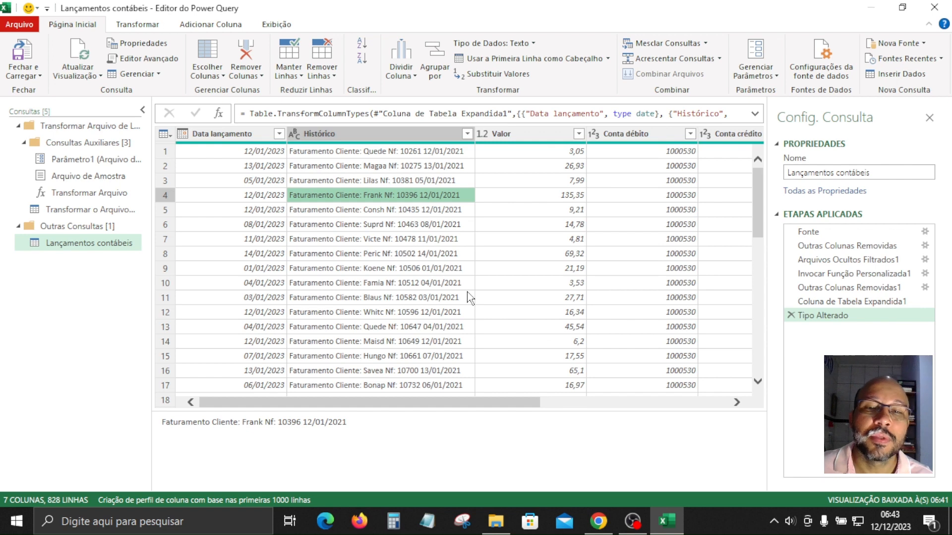
{"action": "left_click", "coordinate": [241, 134]}
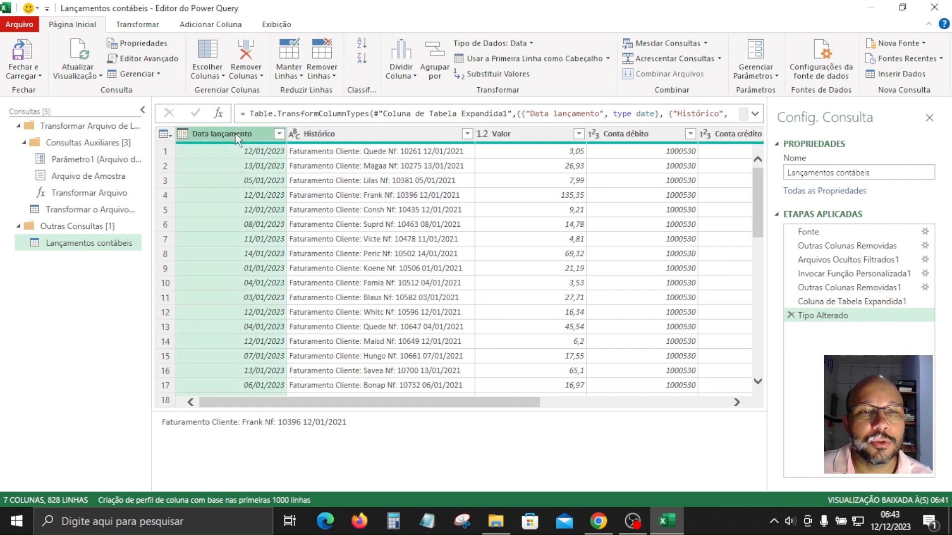
{"action": "left_click", "coordinate": [339, 135]}
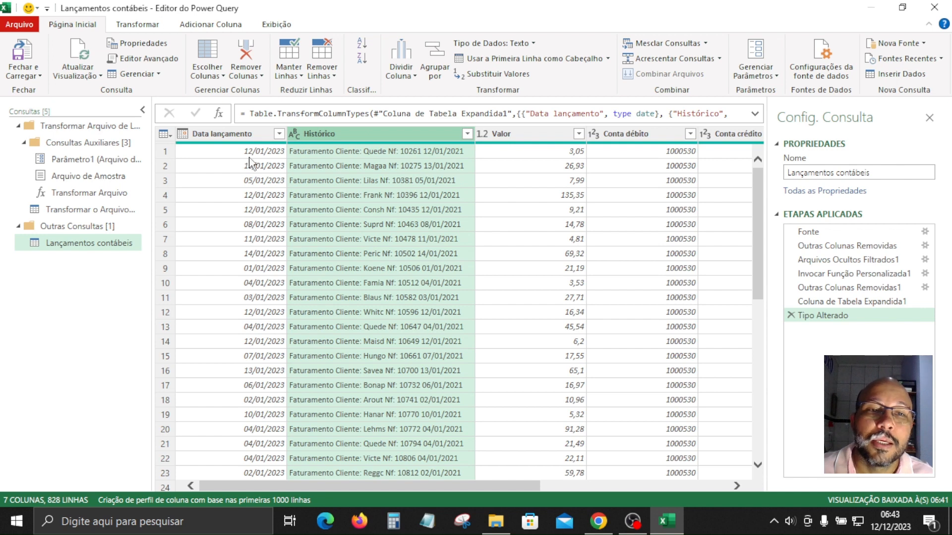
{"action": "left_click", "coordinate": [233, 138]}
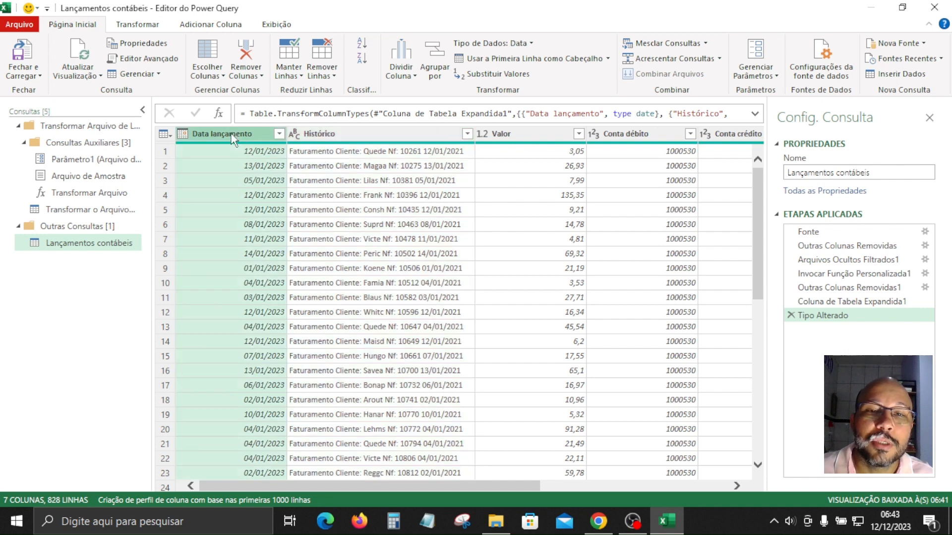
{"action": "left_click", "coordinate": [420, 140]}
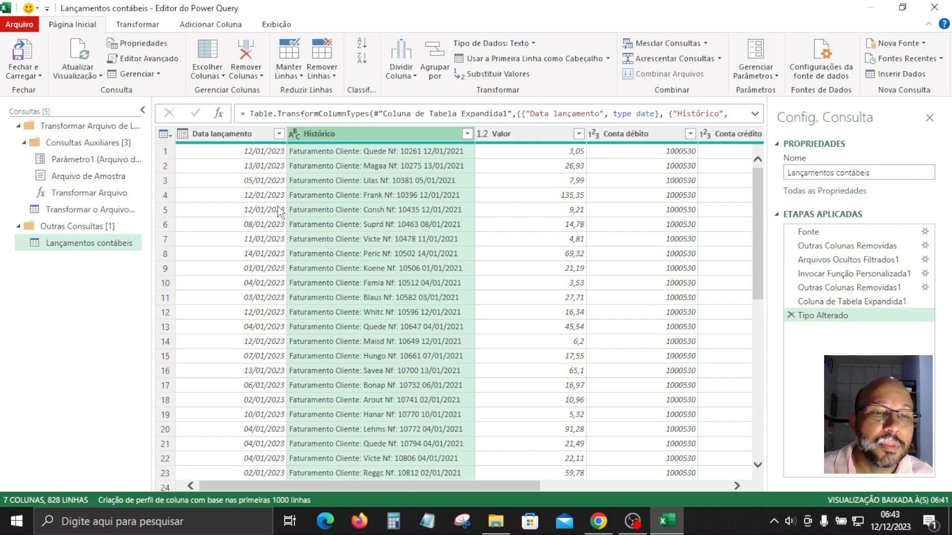
{"action": "scroll", "coordinate": [263, 215], "scroll_direction": "down", "scroll_amount": 9}
{"action": "scroll", "coordinate": [263, 215], "scroll_direction": "down", "scroll_amount": 20}
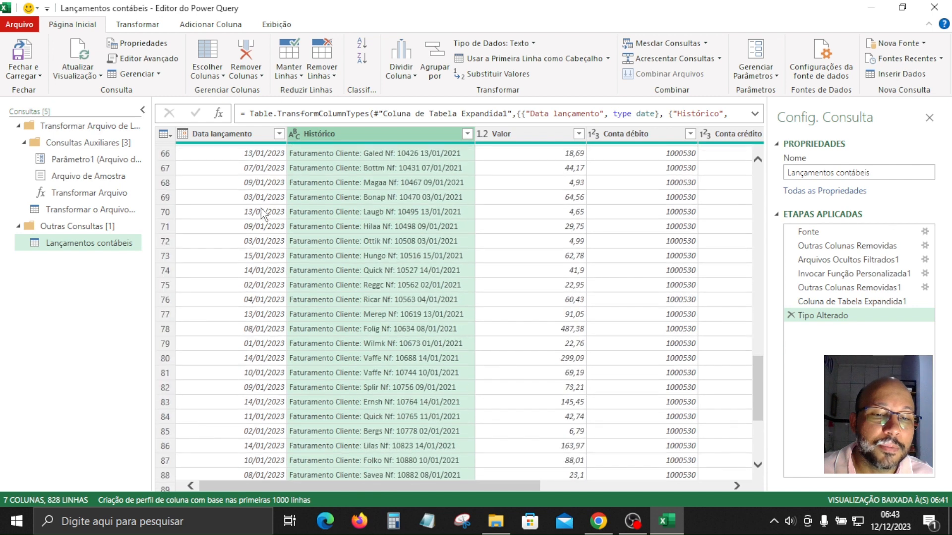
- Filter out empty values from the Data lançamento column and check the remaining rows
{"action": "left_click", "coordinate": [245, 138]}
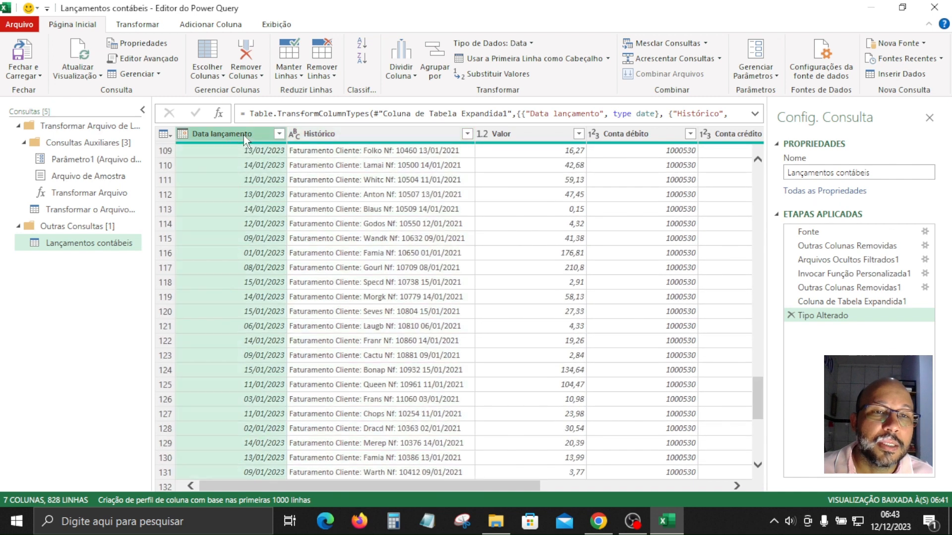
{"action": "left_click", "coordinate": [279, 134]}
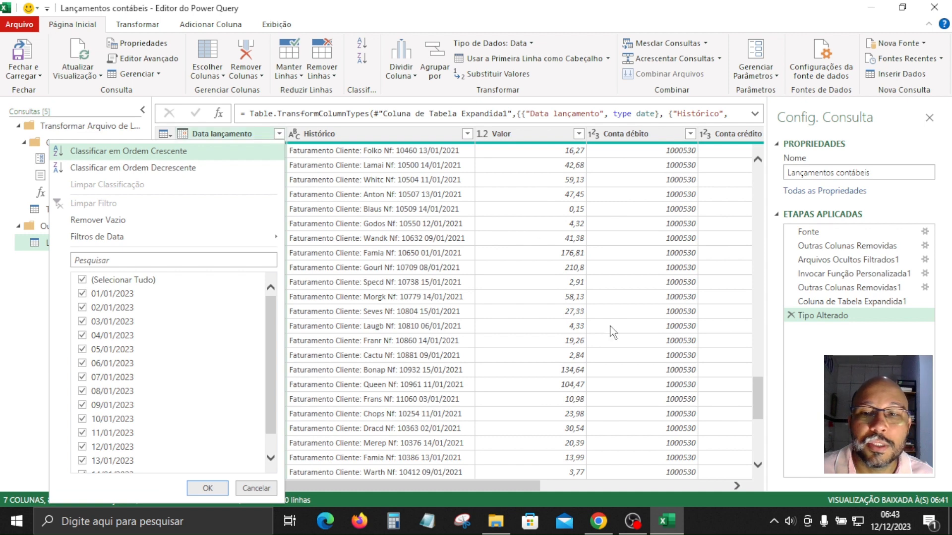
{"action": "left_click", "coordinate": [354, 205]}
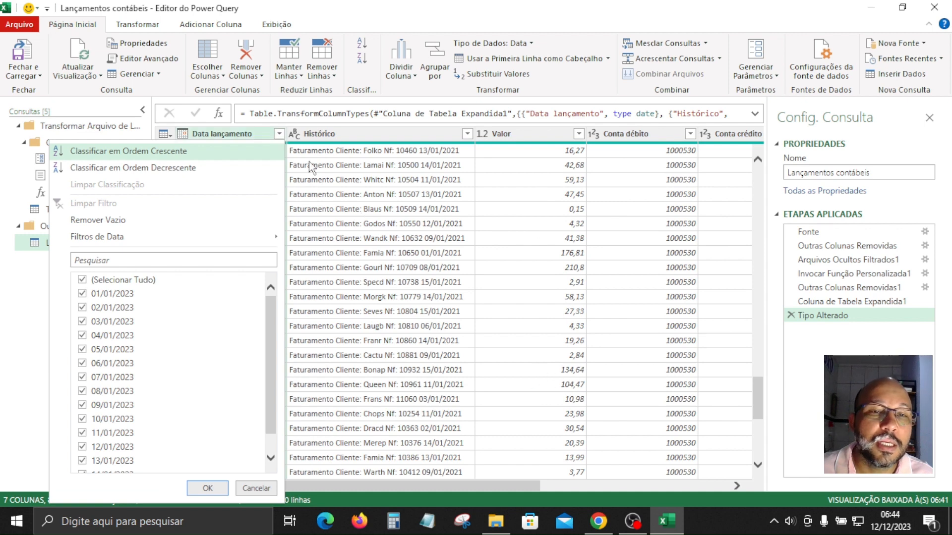
{"action": "left_click", "coordinate": [232, 133]}
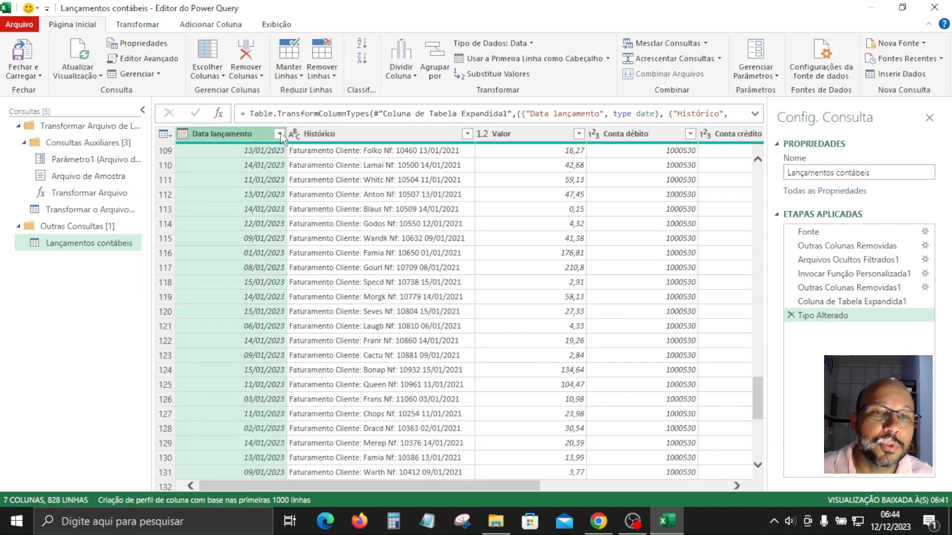
{"action": "left_click", "coordinate": [280, 134]}
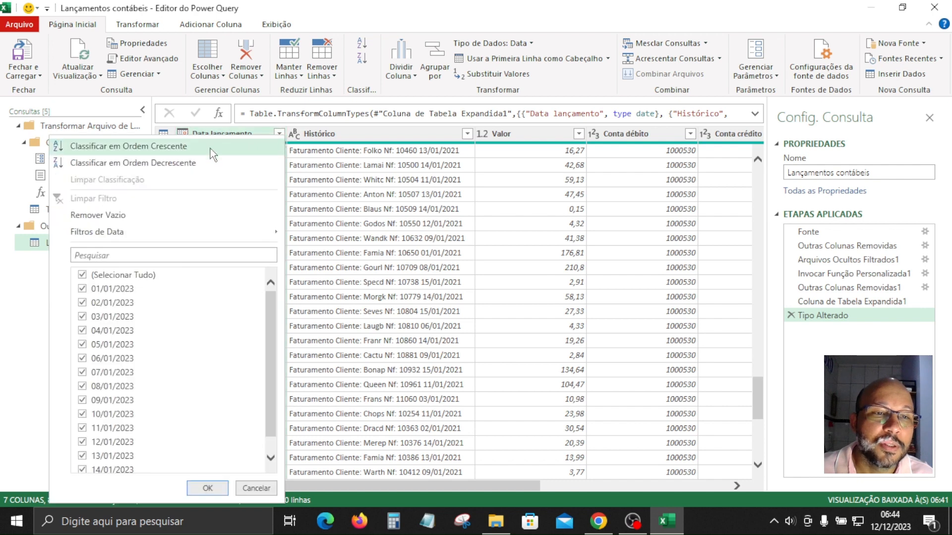
{"action": "left_click", "coordinate": [106, 216]}
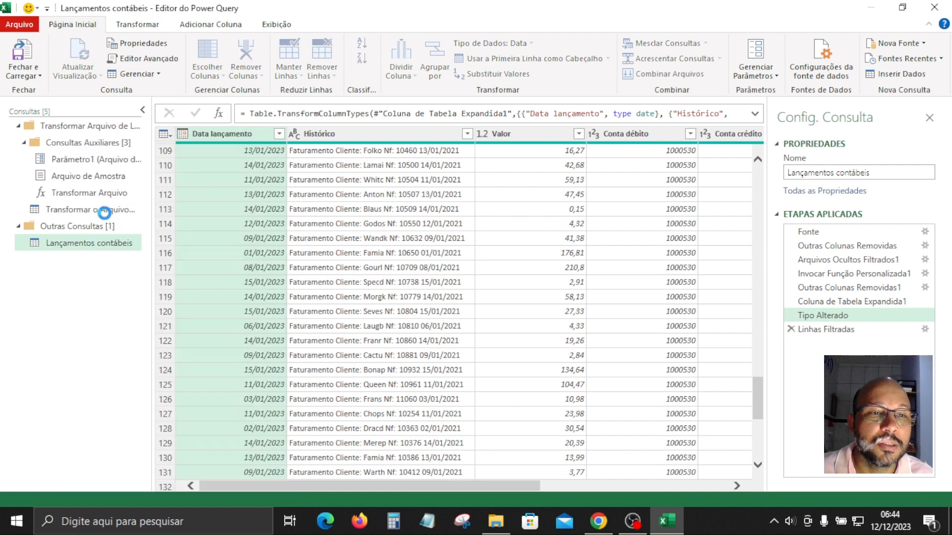
{"action": "scroll", "coordinate": [216, 246], "scroll_direction": "down", "scroll_amount": 20}
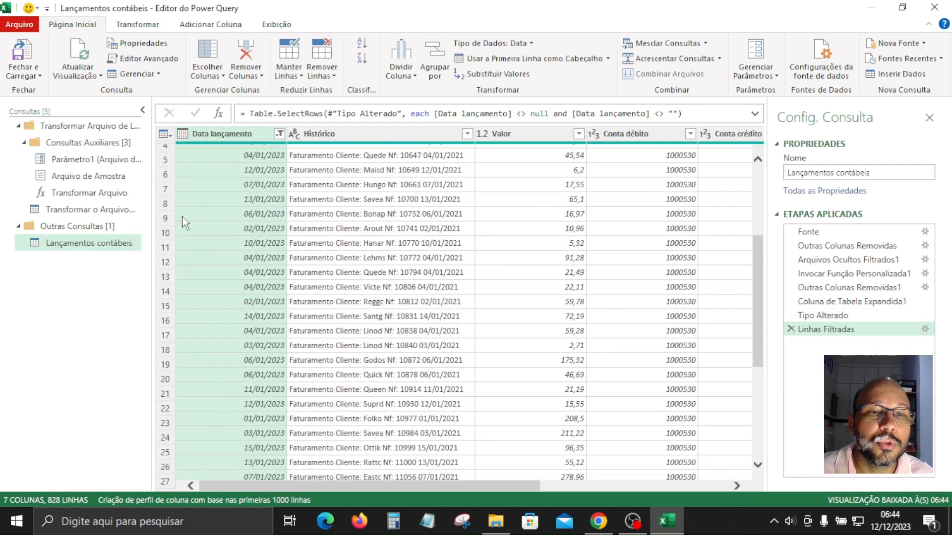
{"action": "scroll", "coordinate": [236, 233], "scroll_direction": "down", "scroll_amount": 13}
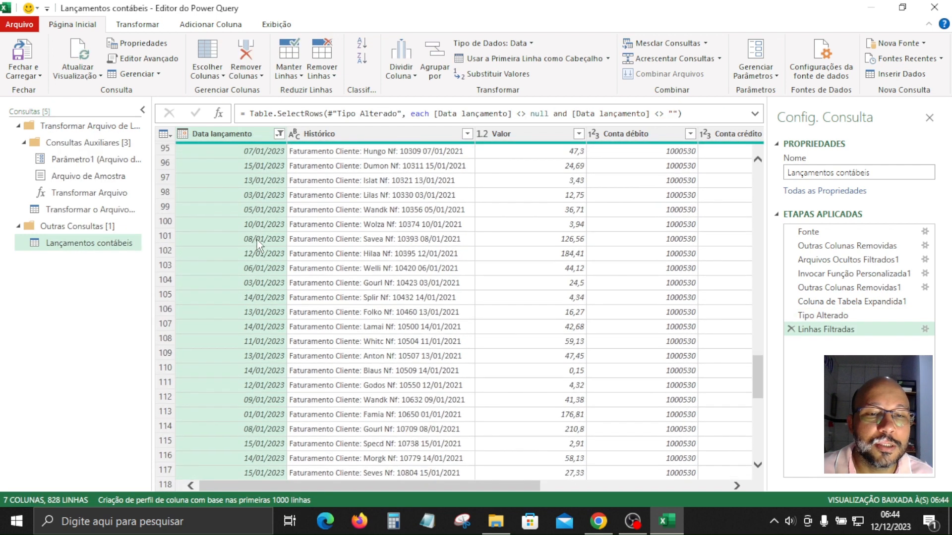
{"action": "left_click_drag", "start_coordinate": [761, 425], "coordinate": [760, 173]}
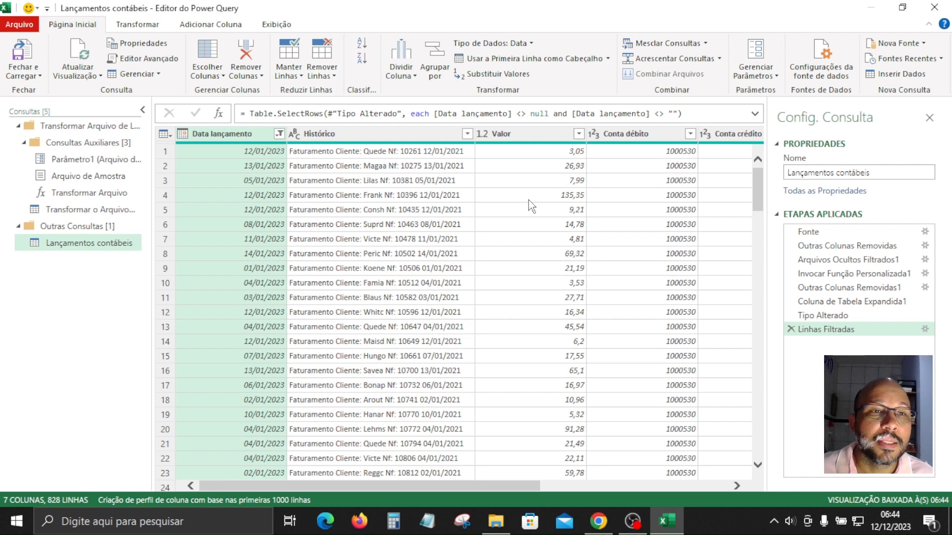
- Remove the rows with errors in the Data lançamento column
{"action": "left_click", "coordinate": [211, 25]}
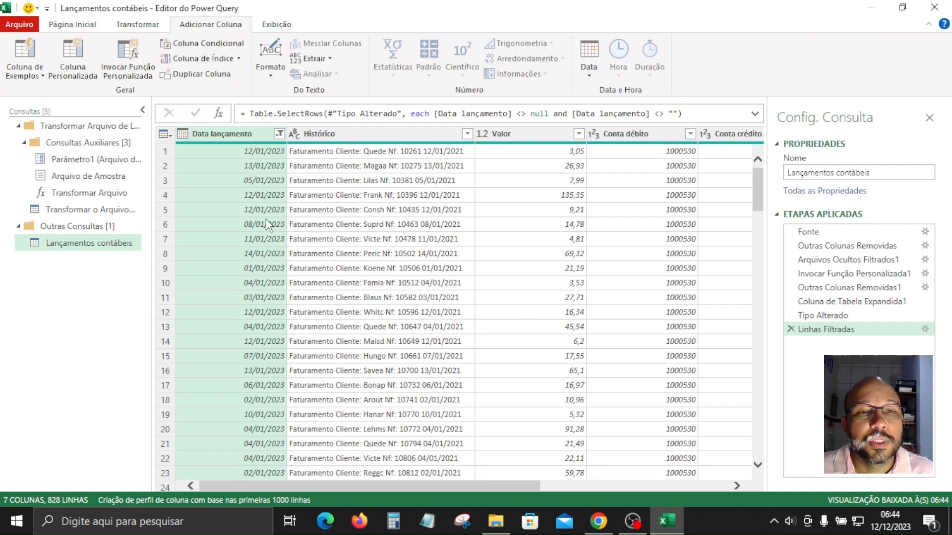
{"action": "right_click", "coordinate": [230, 140]}
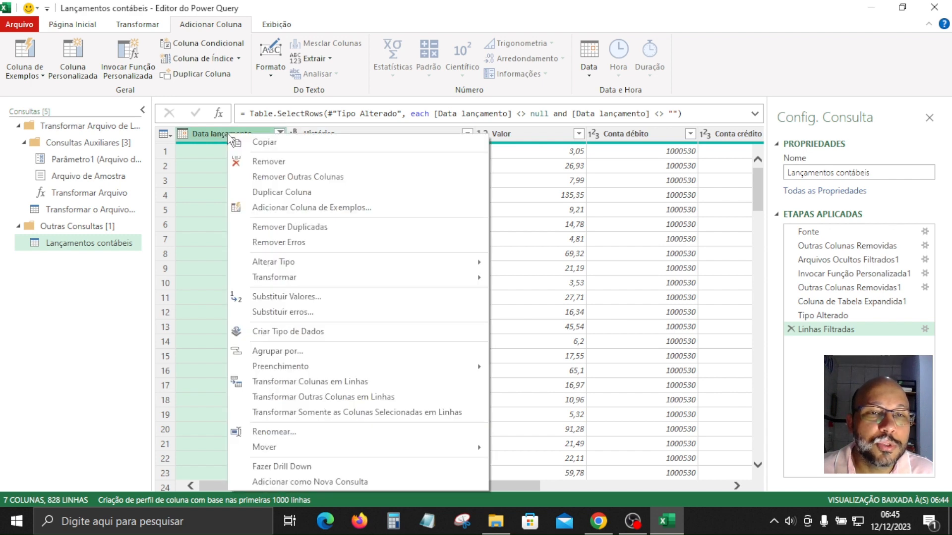
{"action": "left_click", "coordinate": [552, 223]}
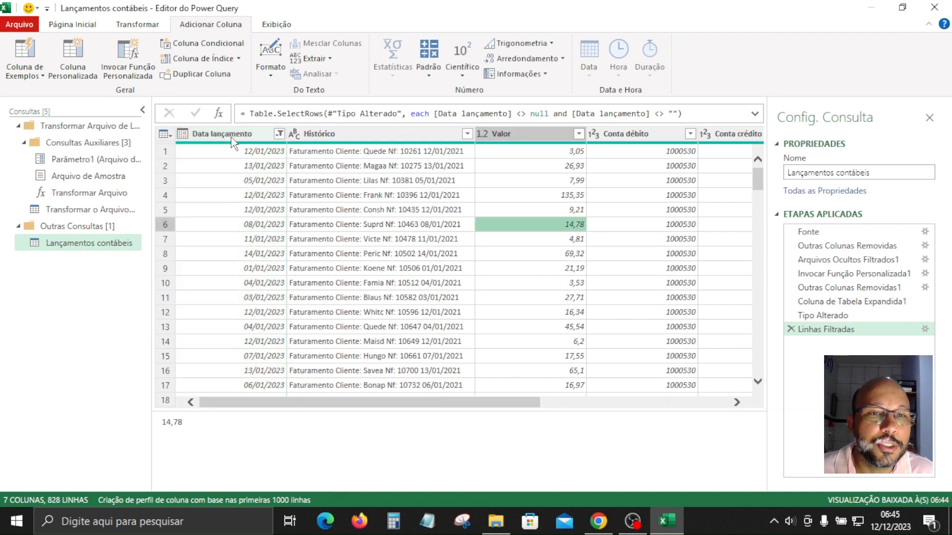
{"action": "right_click", "coordinate": [217, 136]}
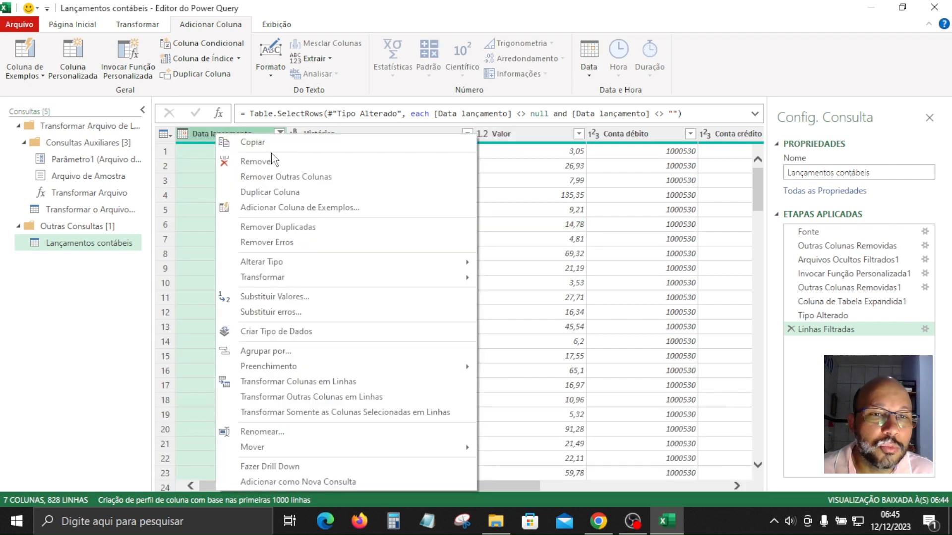
{"action": "left_click", "coordinate": [277, 243]}
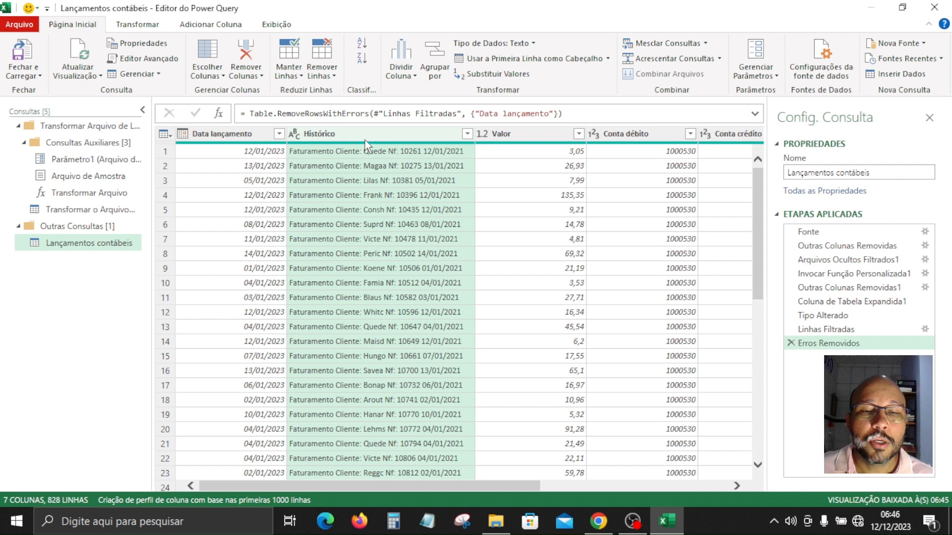
- Inspect the full Histórico text of the first accounting entry and select the Histórico column
{"action": "left_click", "coordinate": [380, 137]}
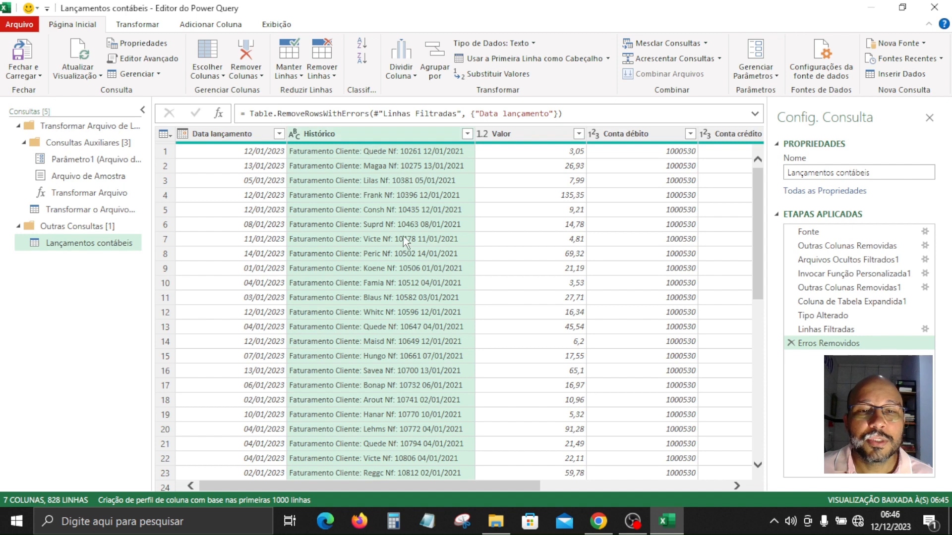
{"action": "left_click", "coordinate": [389, 151]}
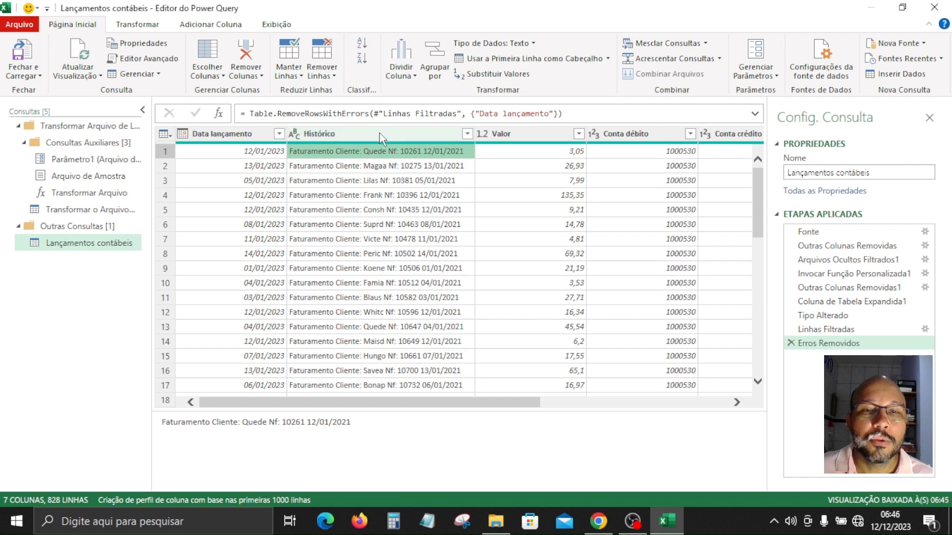
{"action": "left_click", "coordinate": [379, 133]}
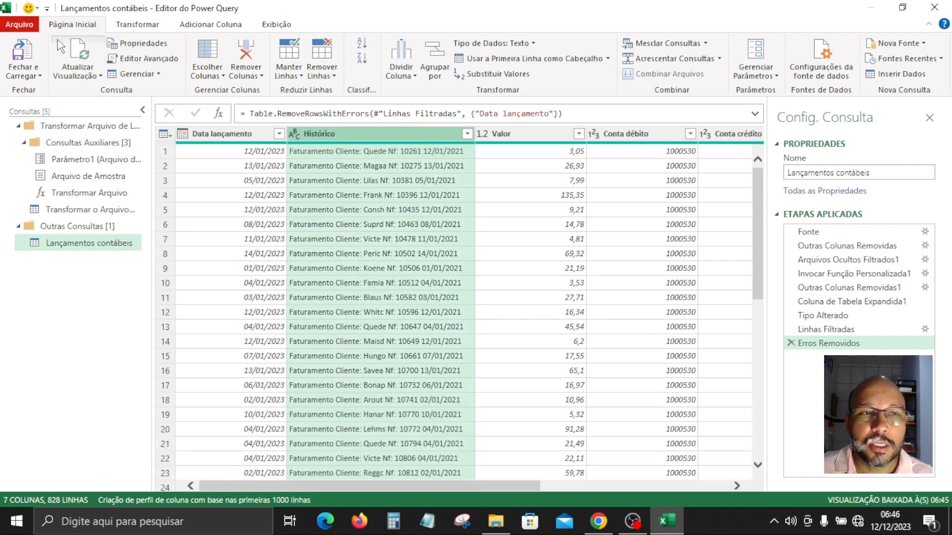
- Split the Histórico column at each occurrence of the custom delimiter "Cliente:"
{"action": "left_click", "coordinate": [413, 76]}
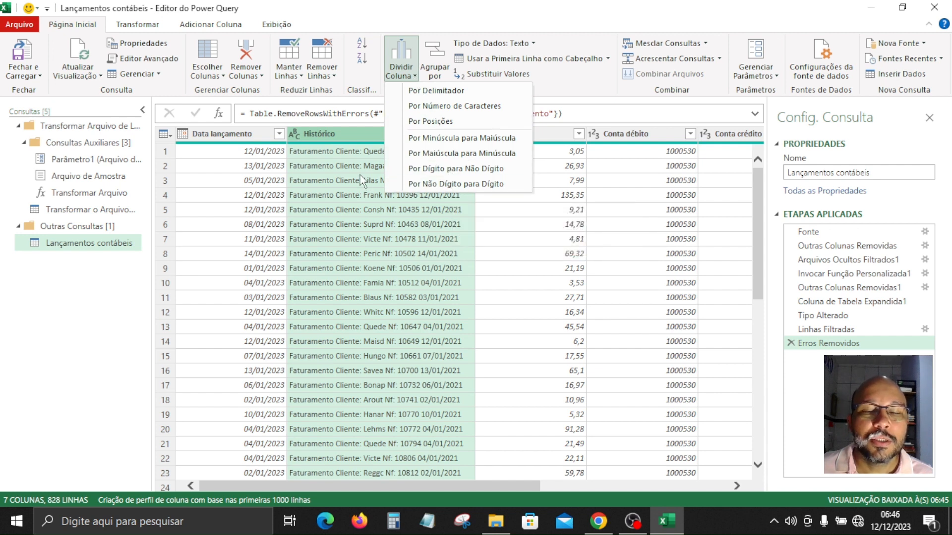
{"action": "left_click", "coordinate": [458, 93]}
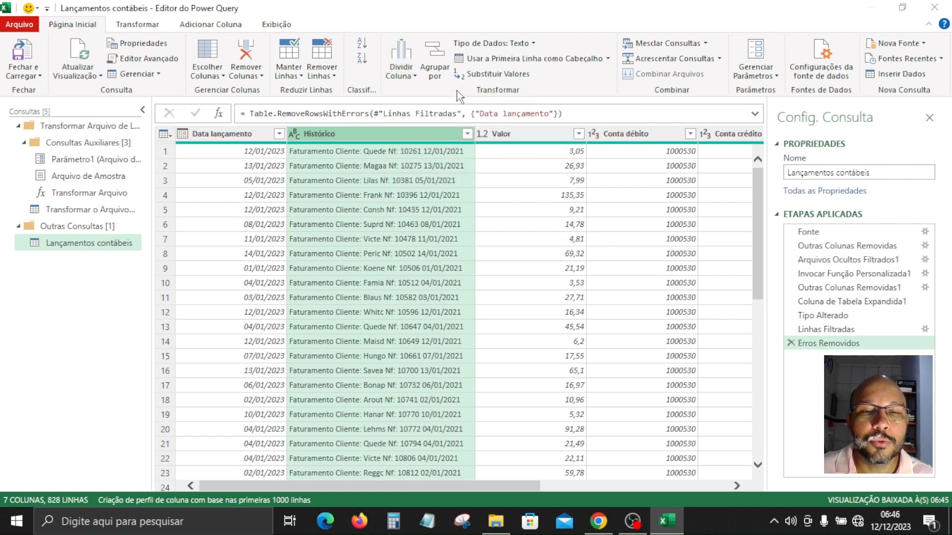
{"action": "left_click_drag", "start_coordinate": [406, 111], "coordinate": [739, 134]}
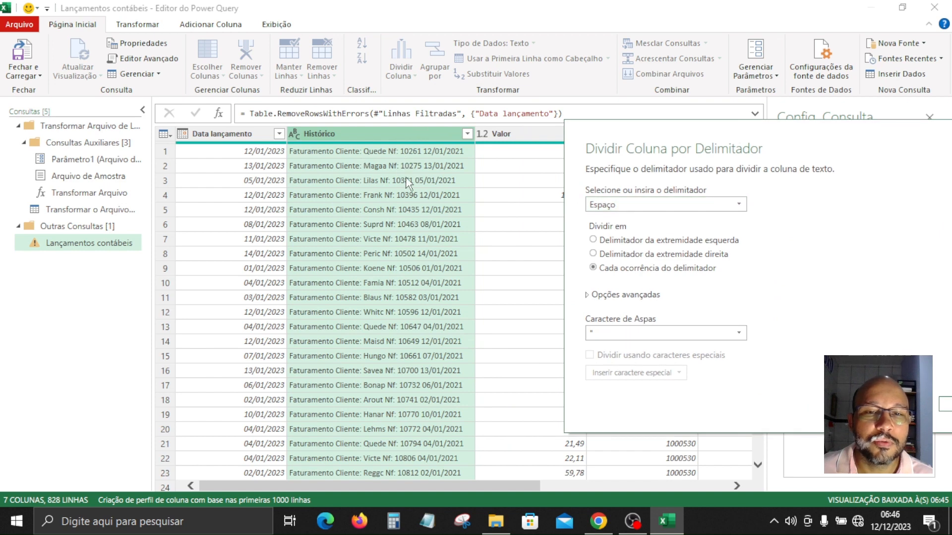
{"action": "left_click_drag", "start_coordinate": [613, 132], "coordinate": [280, 70]}
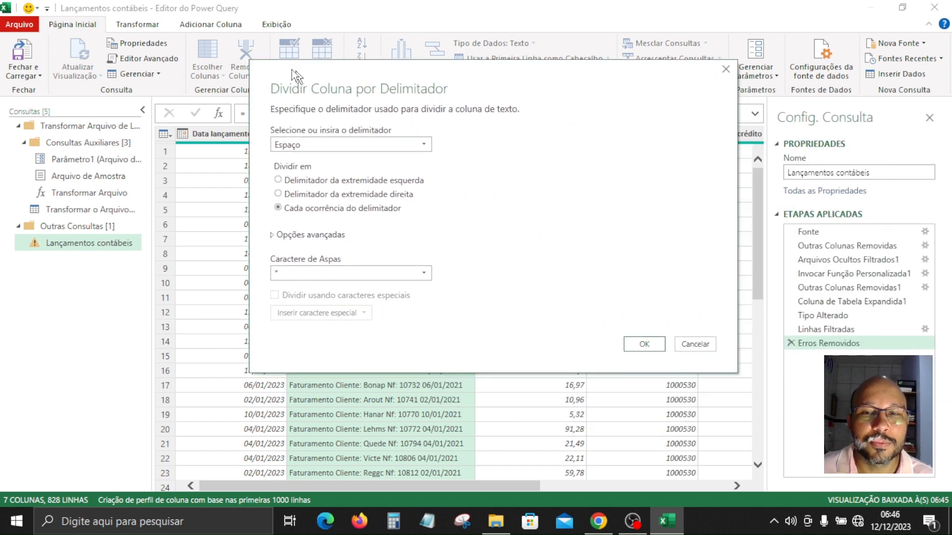
{"action": "left_click", "coordinate": [402, 142]}
{"action": "left_click", "coordinate": [299, 240]}
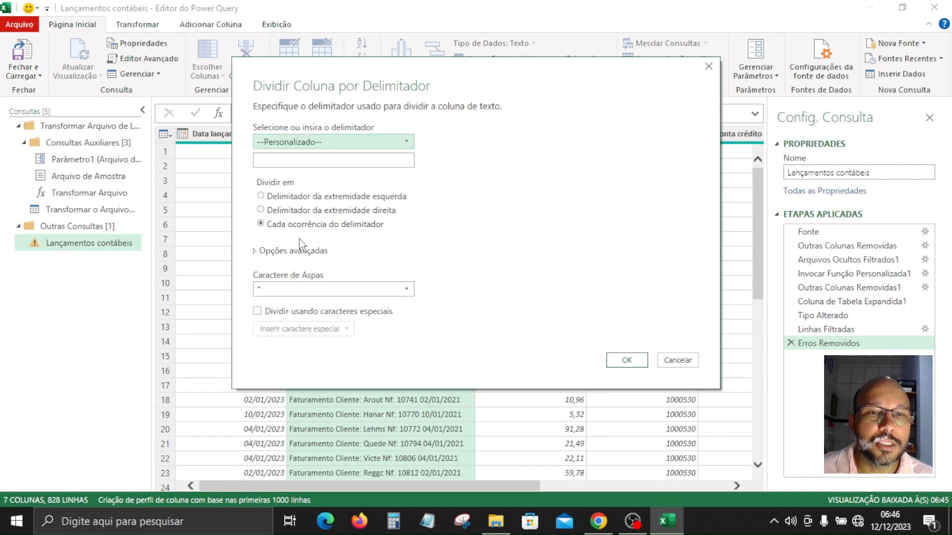
{"action": "left_click_drag", "start_coordinate": [349, 68], "coordinate": [596, 95]}
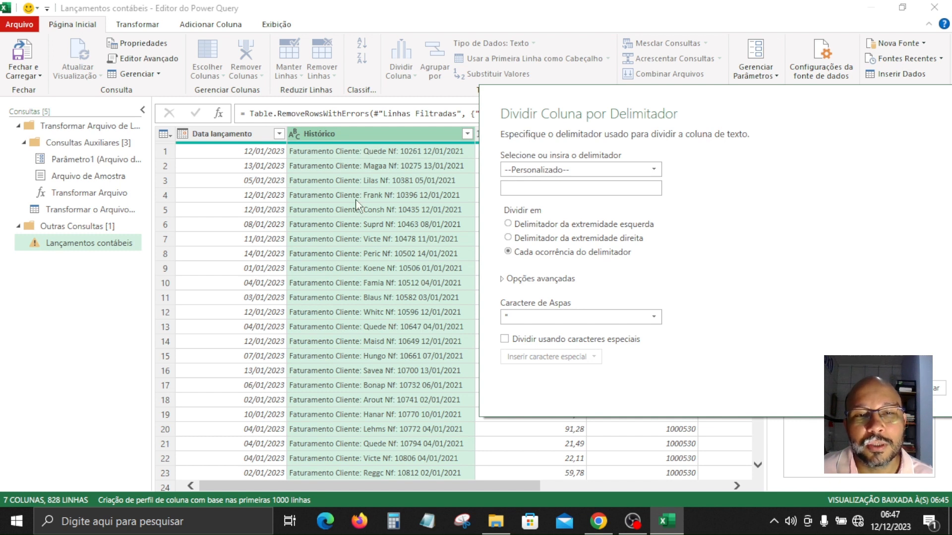
{"action": "left_click_drag", "start_coordinate": [597, 98], "coordinate": [587, 78]}
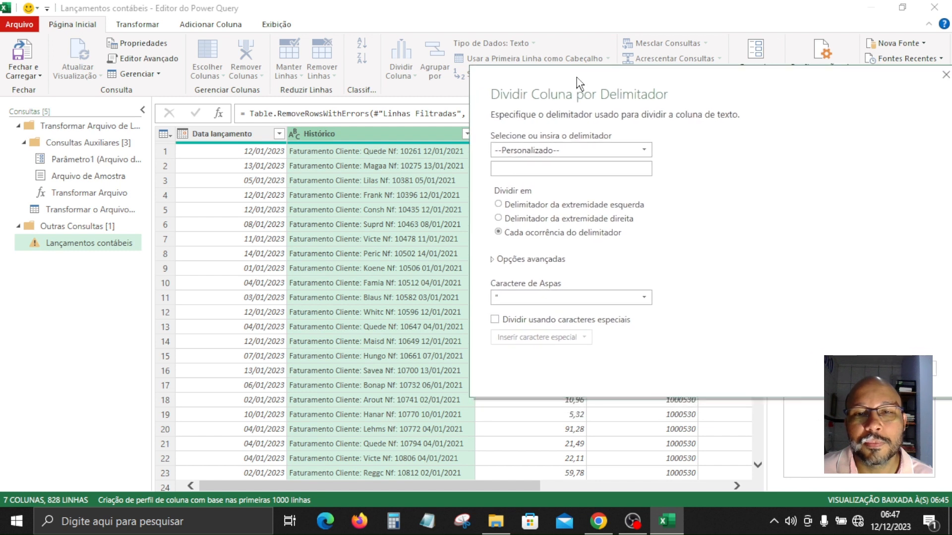
{"action": "left_click", "coordinate": [511, 170]}
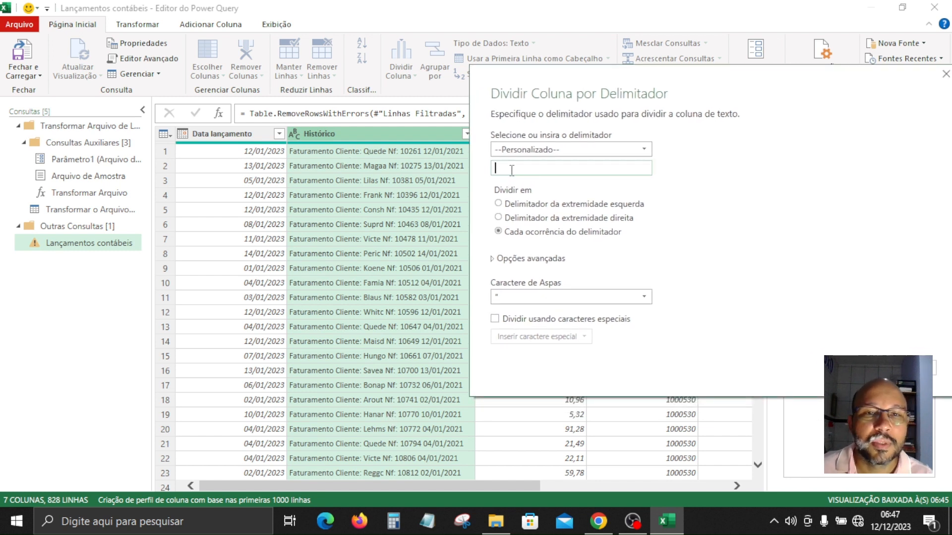
{"action": "type", "text": "Client"}
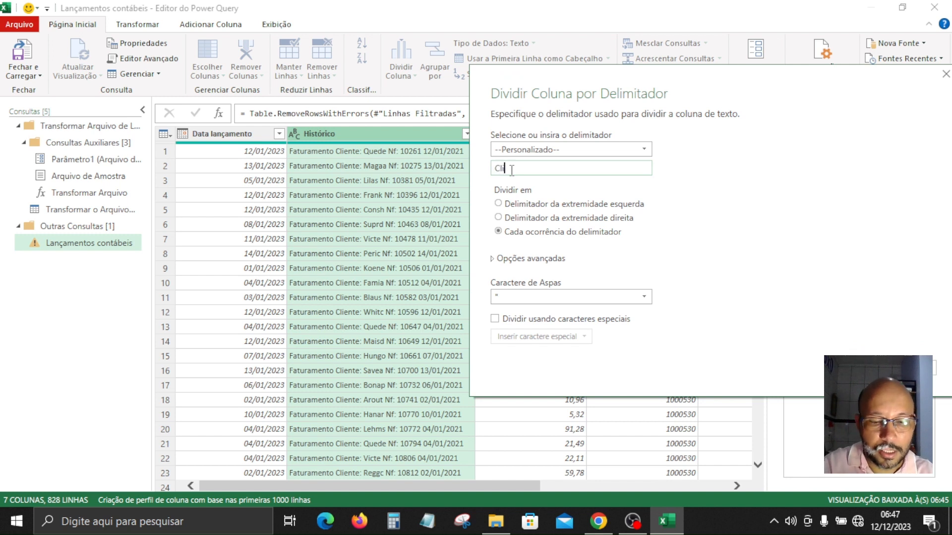
{"action": "type", "text": "e"}
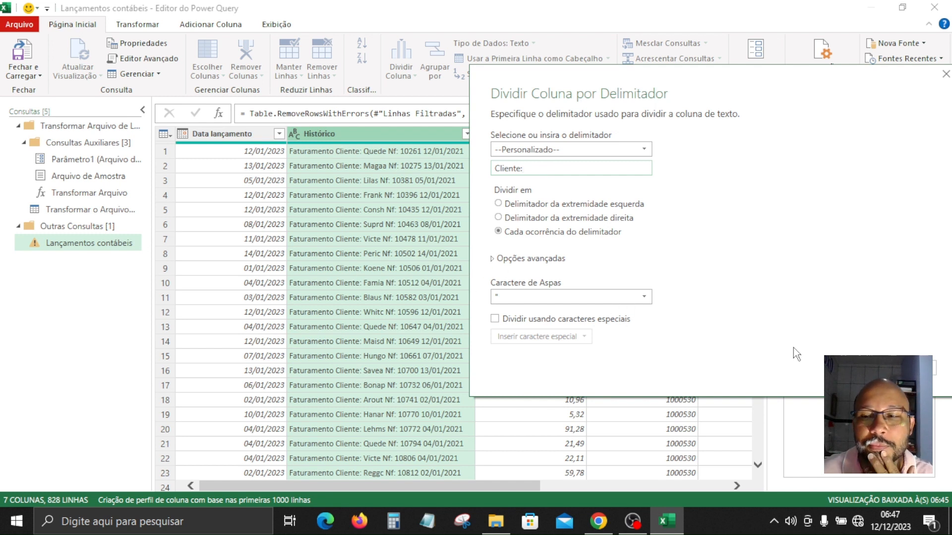
{"action": "left_click", "coordinate": [501, 167]}
{"action": "left_click", "coordinate": [537, 174]}
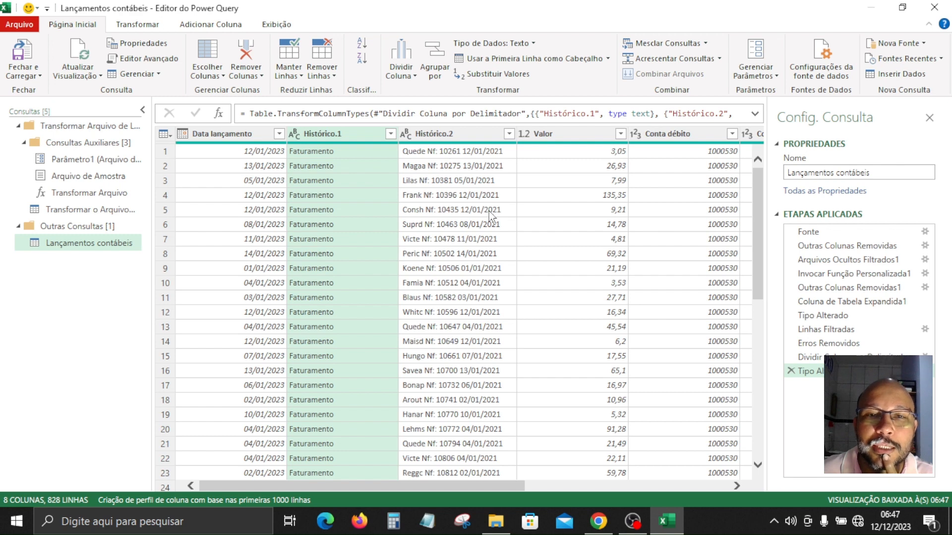
- Split the Histórico.2 column at each occurrence of the custom delimiter "Nf:" with a space before and after it
{"action": "left_click", "coordinate": [443, 135]}
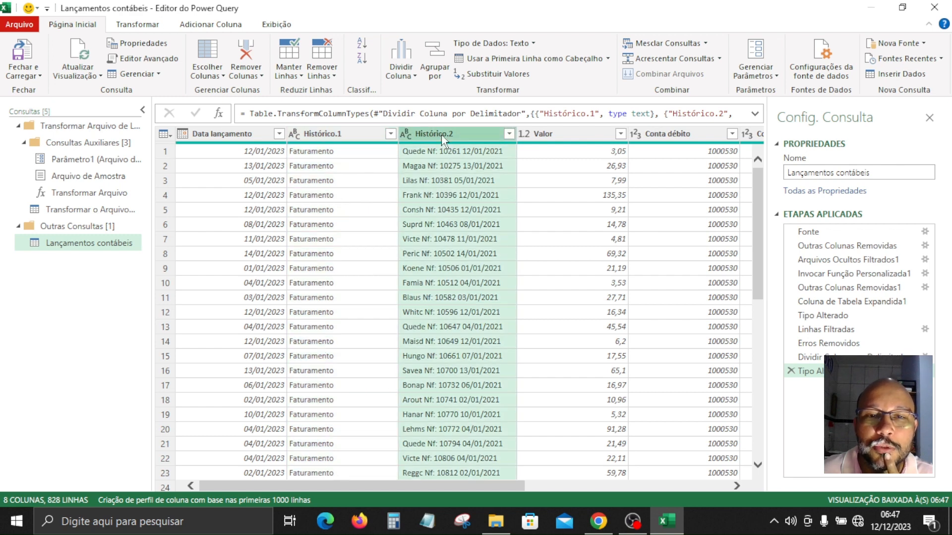
{"action": "right_click", "coordinate": [445, 140]}
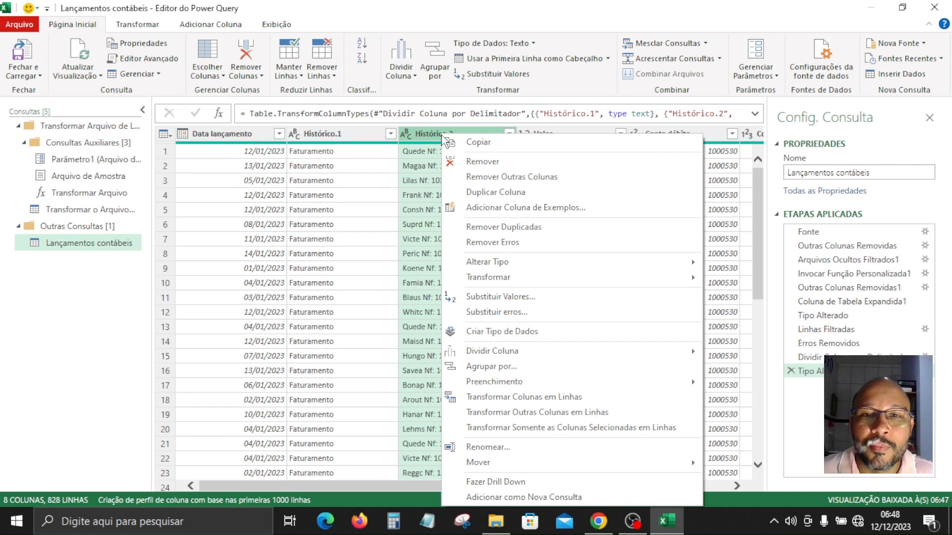
{"action": "left_click", "coordinate": [418, 135]}
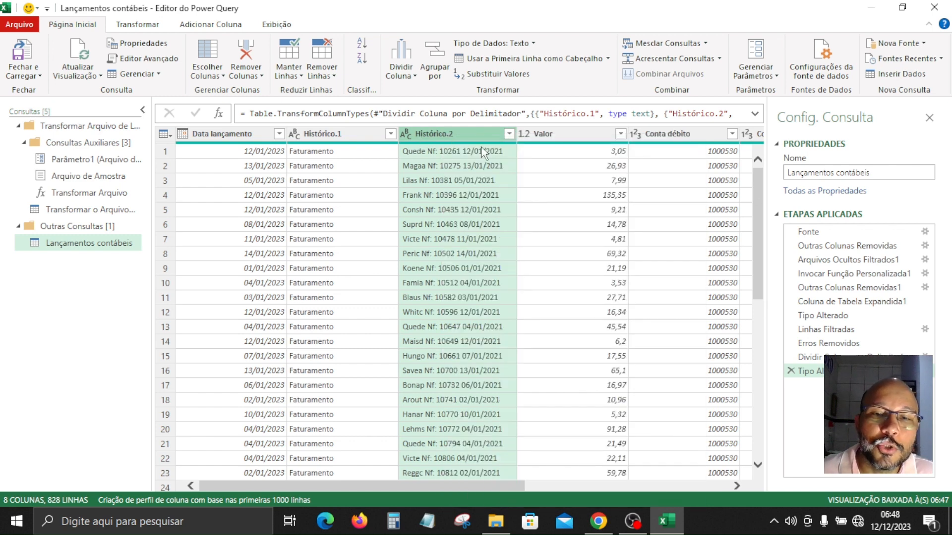
{"action": "left_click", "coordinate": [414, 76]}
{"action": "left_click", "coordinate": [422, 91]}
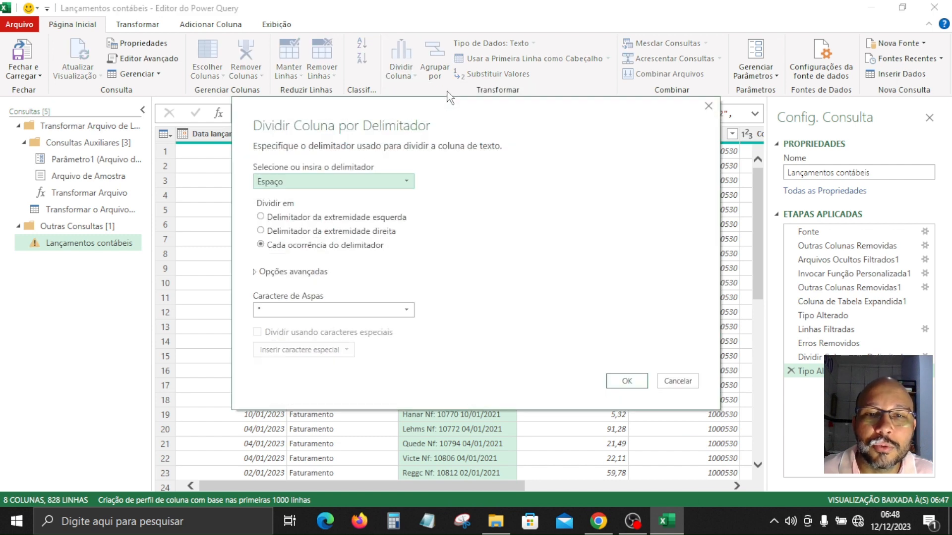
{"action": "left_click", "coordinate": [326, 181]}
{"action": "left_click", "coordinate": [317, 282]}
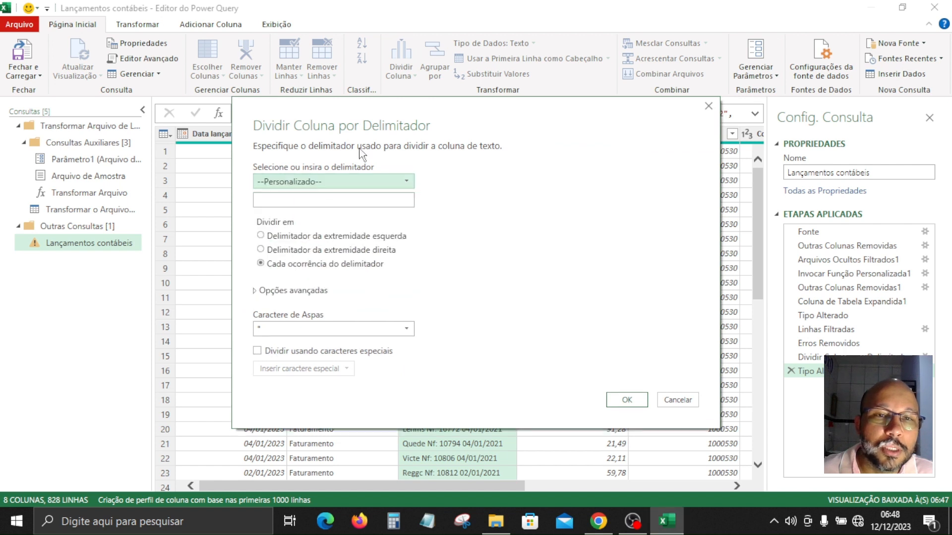
{"action": "left_click_drag", "start_coordinate": [357, 108], "coordinate": [586, 109]}
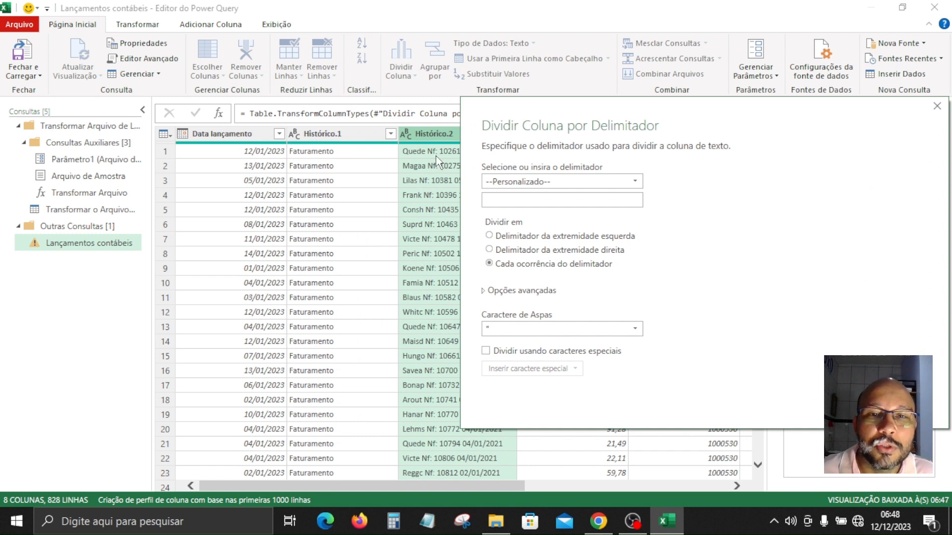
{"action": "left_click", "coordinate": [513, 201]}
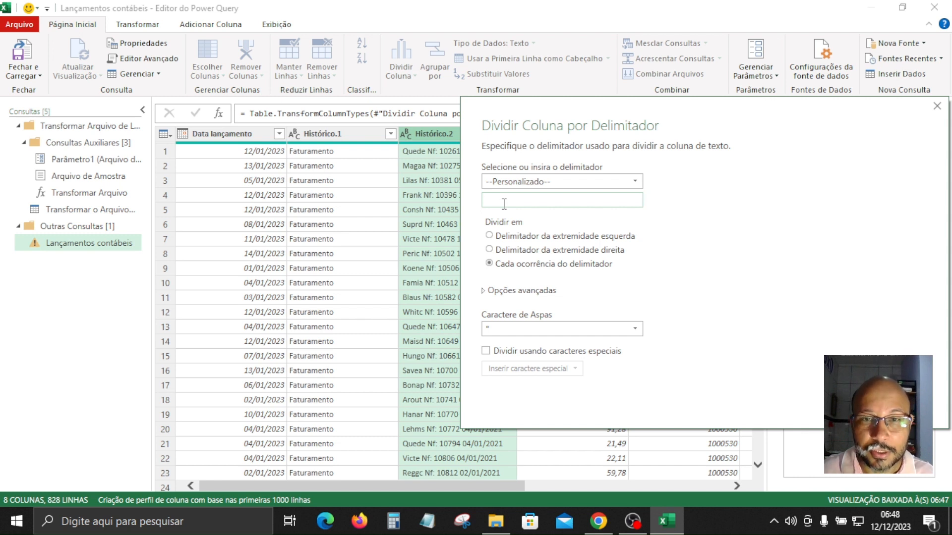
{"action": "type", "text": "Nf"}
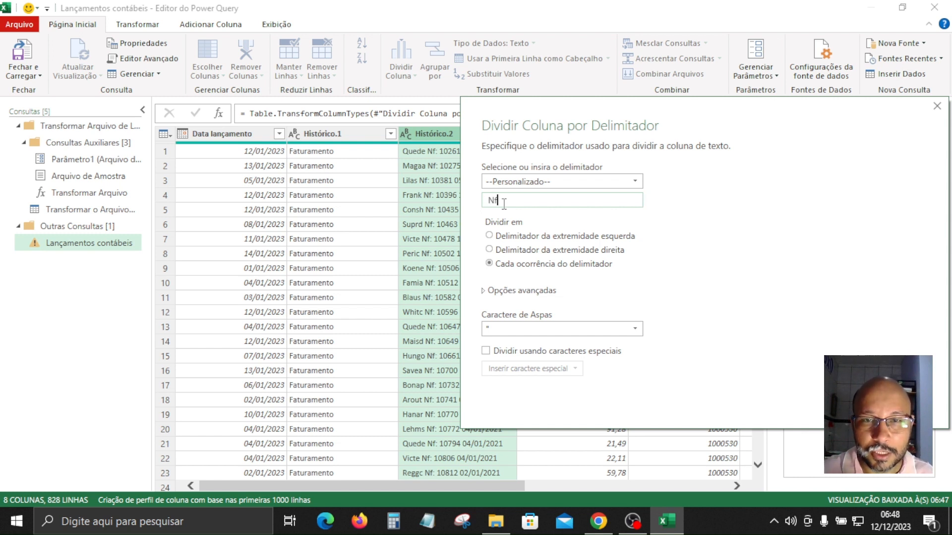
{"action": "type", "text": ":"}
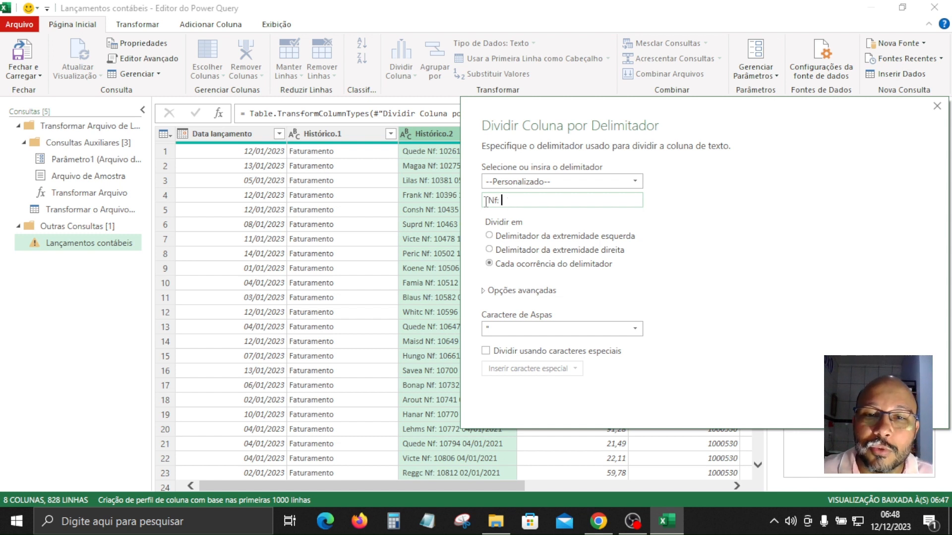
{"action": "left_click", "coordinate": [486, 200]}
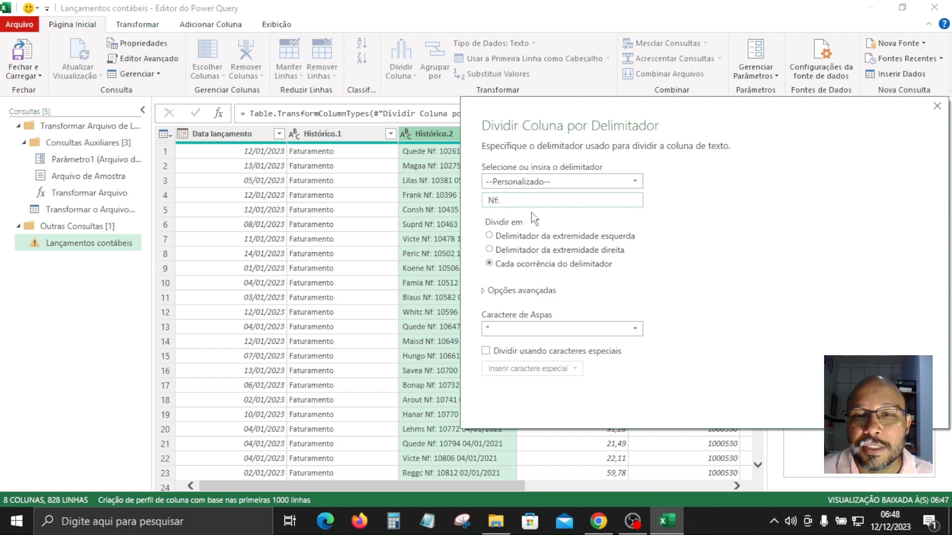
{"action": "left_click_drag", "start_coordinate": [511, 204], "coordinate": [483, 207]}
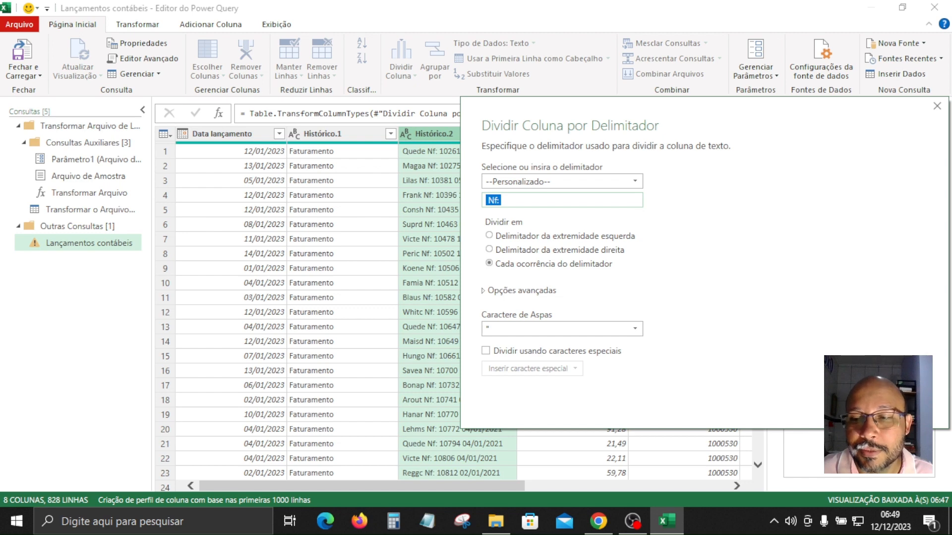
{"action": "left_click", "coordinate": [849, 406]}
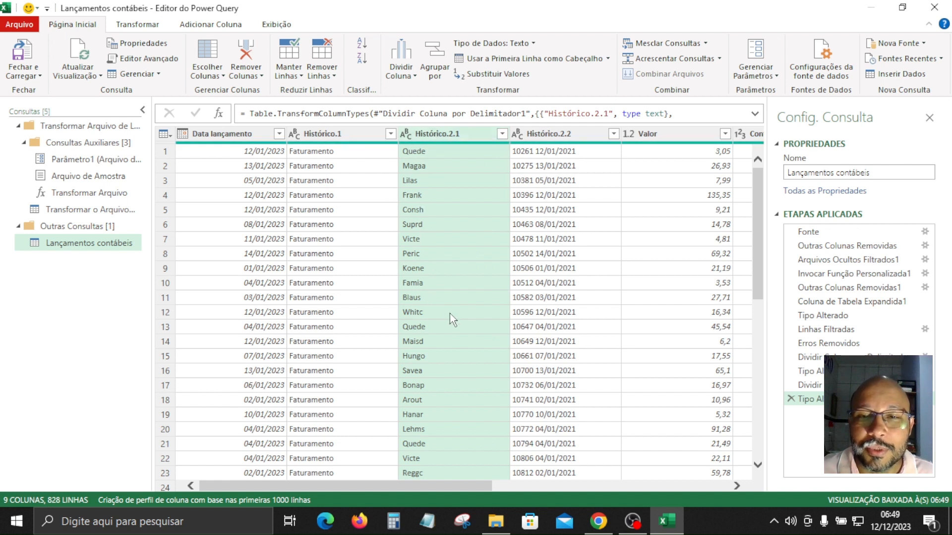
- Split the Histórico.2.2 column at each space, using a custom delimiter instead of the suggested slash, to separate invoice number and date
{"action": "left_click", "coordinate": [552, 195]}
{"action": "left_click", "coordinate": [531, 152]}
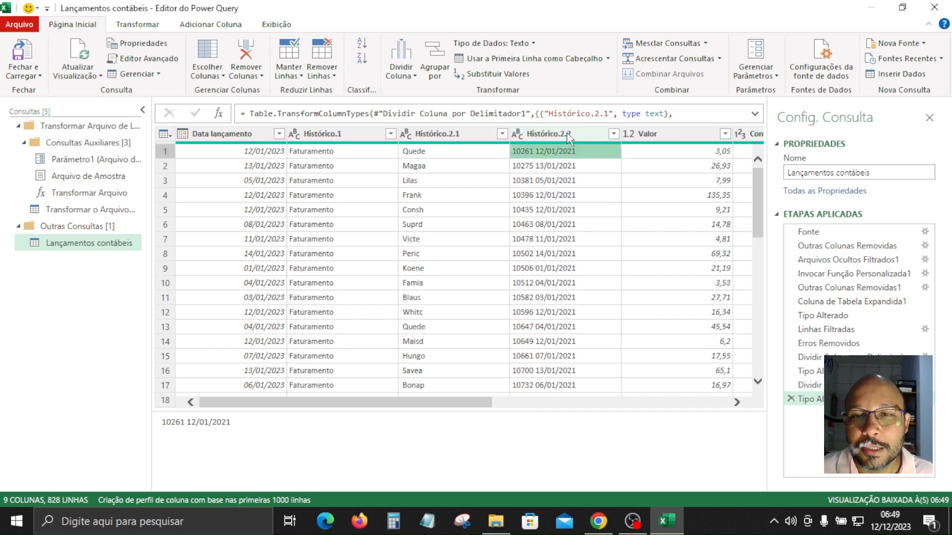
{"action": "left_click", "coordinate": [553, 133]}
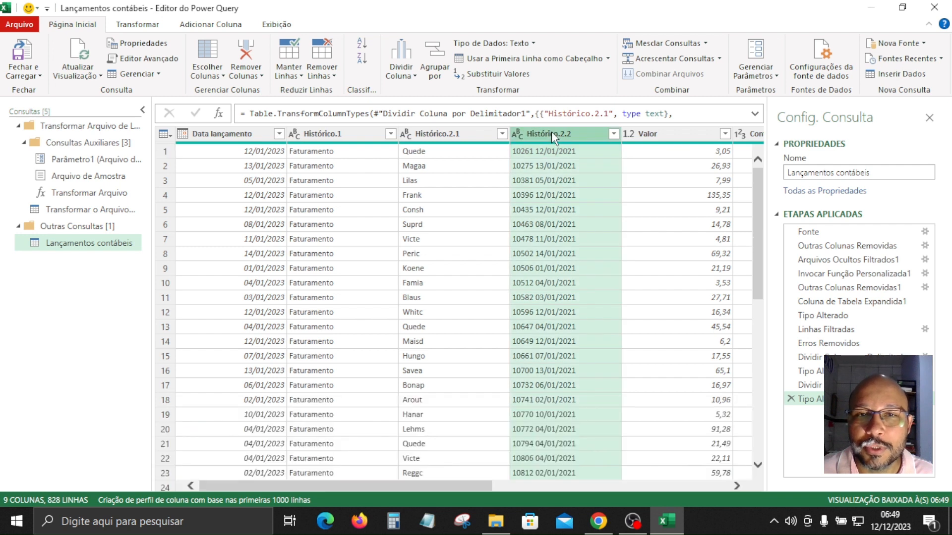
{"action": "left_click", "coordinate": [409, 75]}
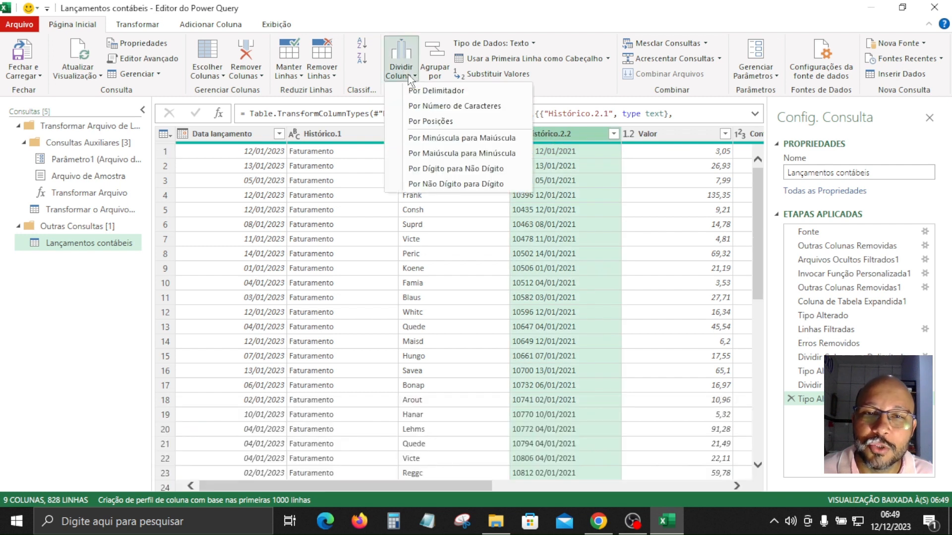
{"action": "left_click", "coordinate": [435, 90]}
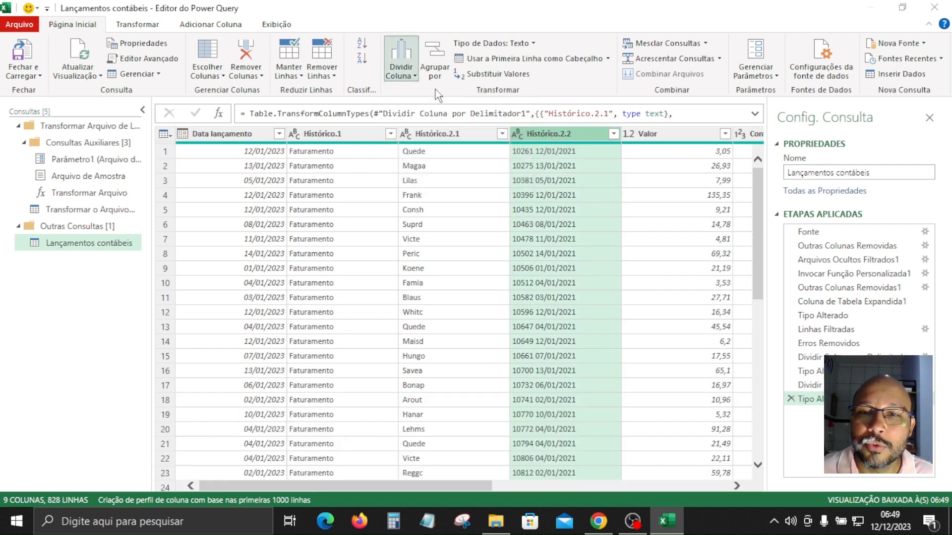
{"action": "left_click_drag", "start_coordinate": [438, 100], "coordinate": [236, 81]}
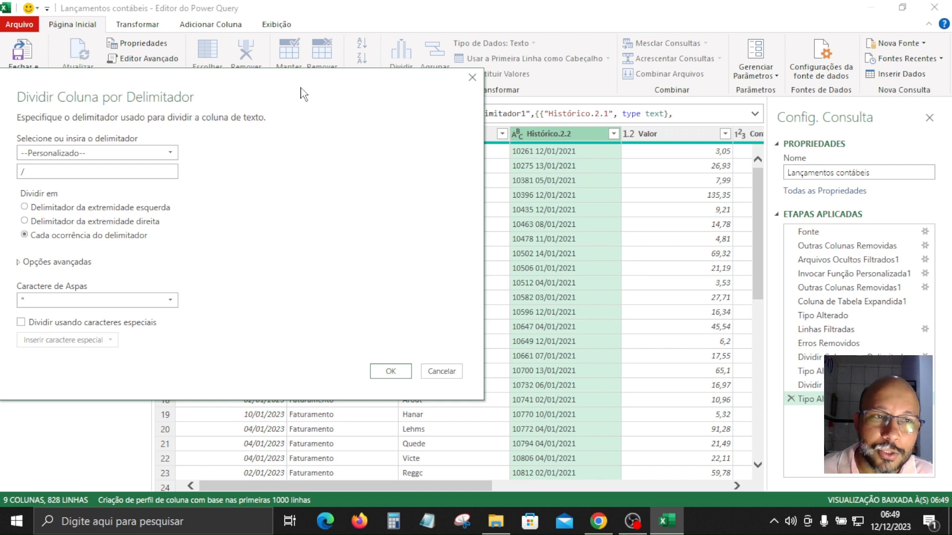
{"action": "left_click_drag", "start_coordinate": [314, 93], "coordinate": [852, 98]}
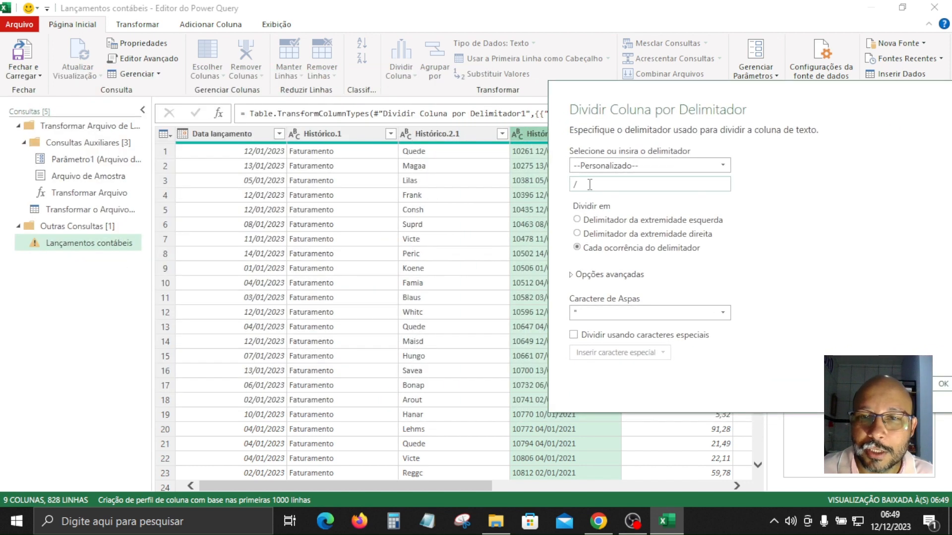
{"action": "left_click_drag", "start_coordinate": [589, 186], "coordinate": [553, 188]}
{"action": "key", "text": "BackSpace"}
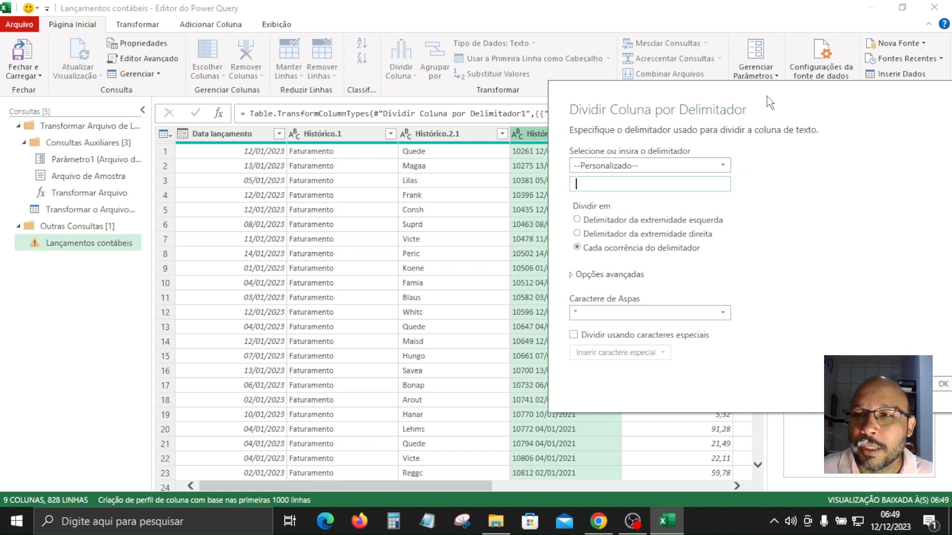
{"action": "left_click_drag", "start_coordinate": [766, 96], "coordinate": [680, 72]}
{"action": "left_click", "coordinate": [852, 359]}
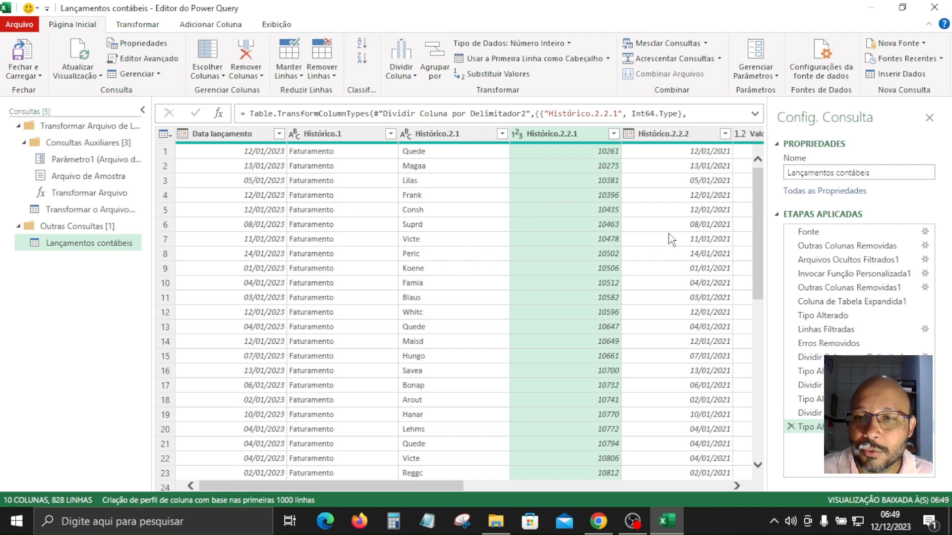
- Remove the Histórico.1 column that holds only the "Faturamento" text
{"action": "left_click", "coordinate": [433, 136]}
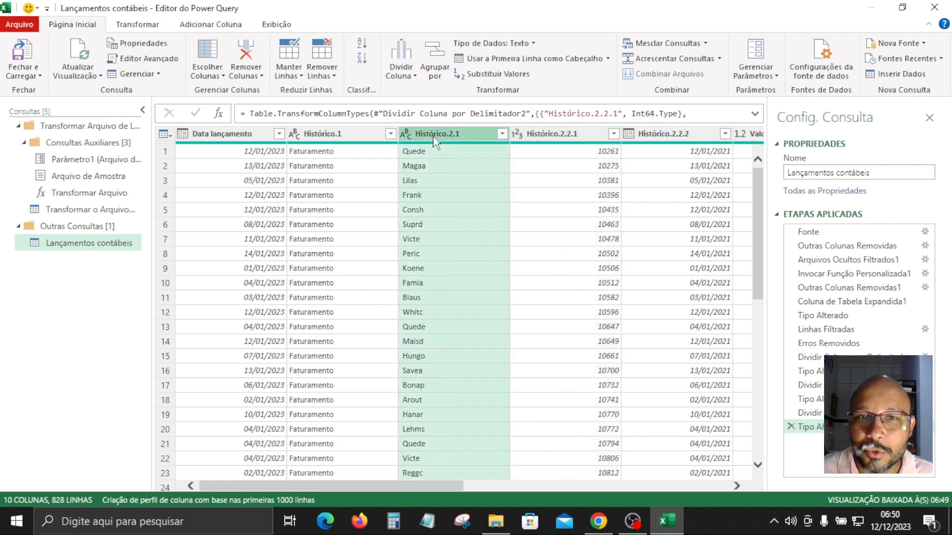
{"action": "left_click", "coordinate": [569, 136]}
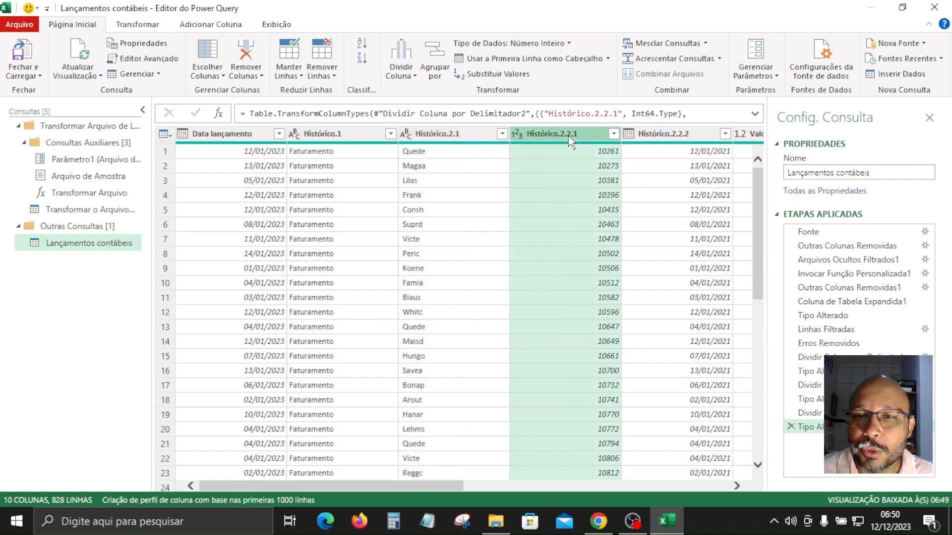
{"action": "left_click", "coordinate": [679, 139]}
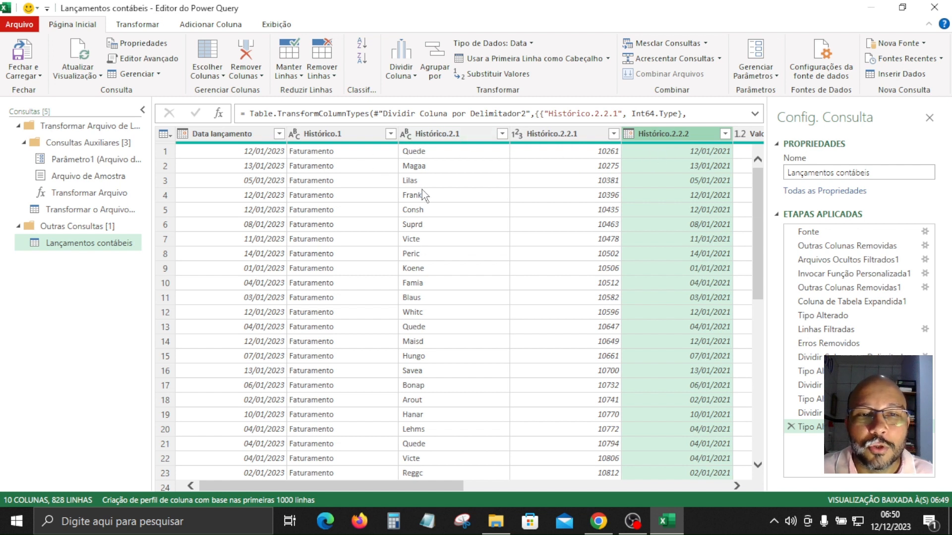
{"action": "left_click", "coordinate": [336, 137]}
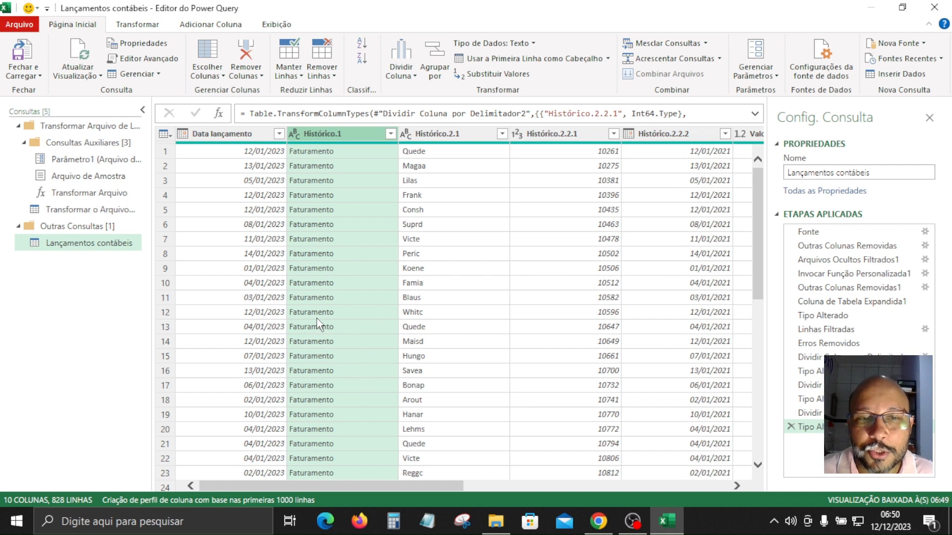
{"action": "right_click", "coordinate": [342, 139]}
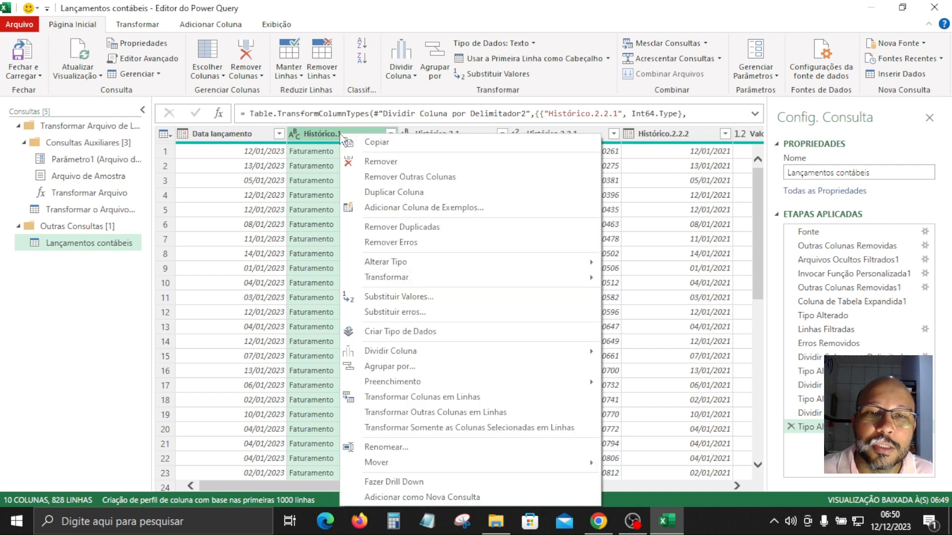
{"action": "left_click", "coordinate": [407, 162]}
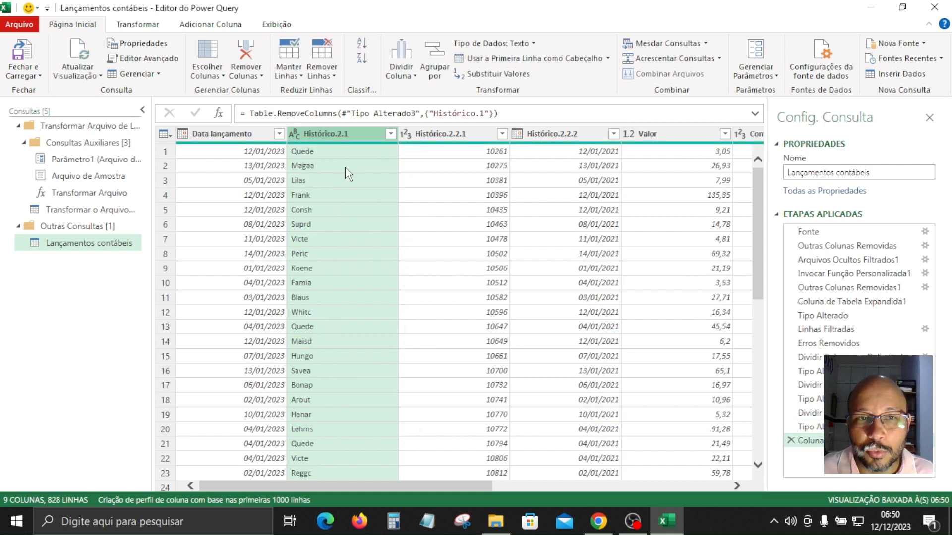
- Rename the Histórico.2.1 column as Cliente
{"action": "double_click", "coordinate": [350, 132]}
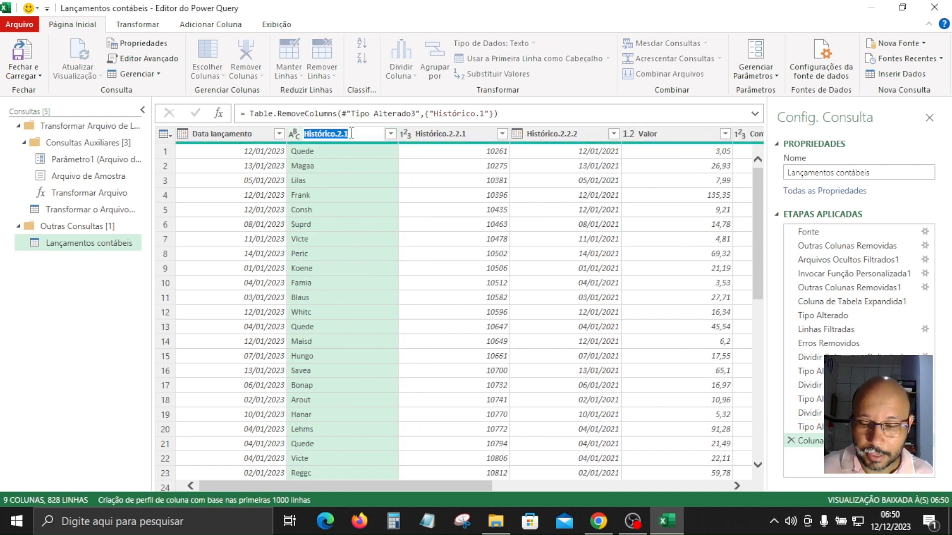
{"action": "type", "text": "Clien"}
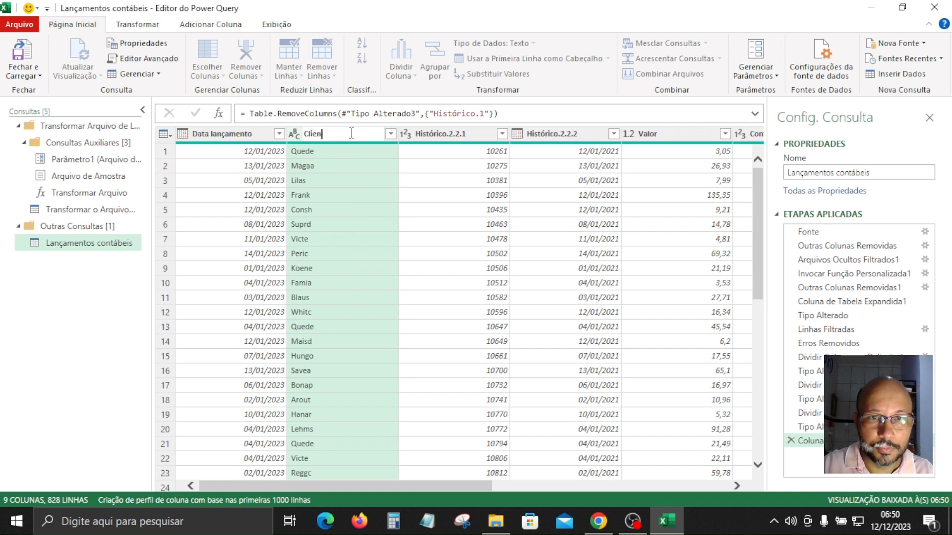
{"action": "type", "text": "te"}
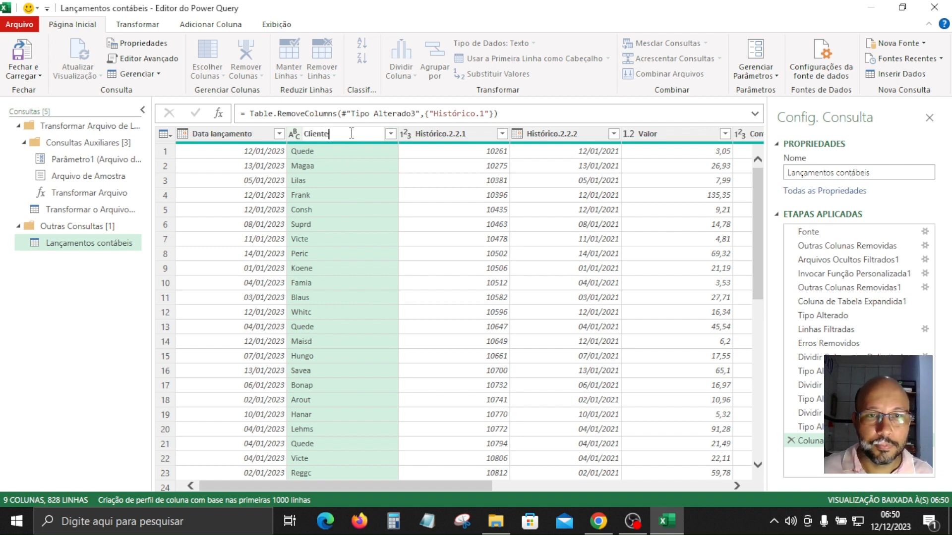
{"action": "key", "text": "Return"}
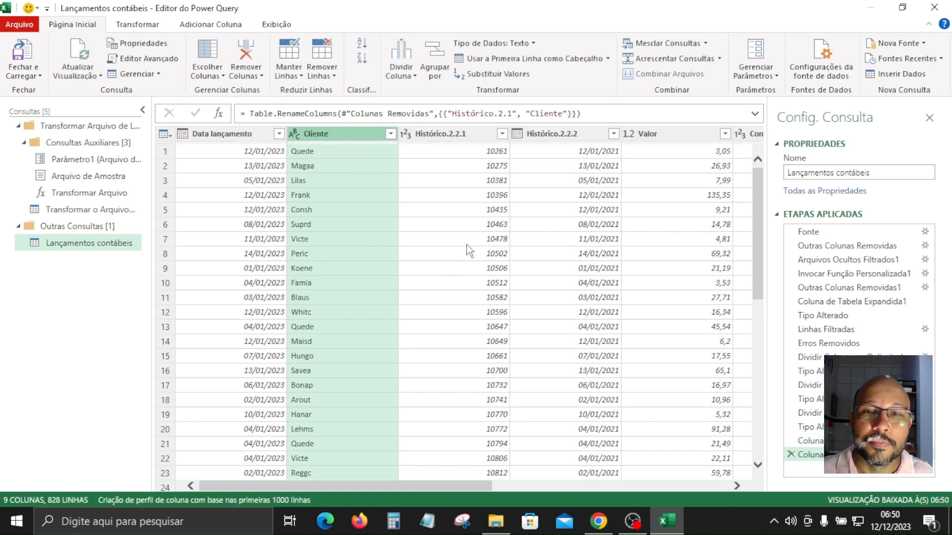
- Rename the Histórico.2.2.1 column, which holds the invoice numbers, as Nota Fiscal
{"action": "left_click", "coordinate": [441, 135]}
{"action": "double_click", "coordinate": [441, 135]}
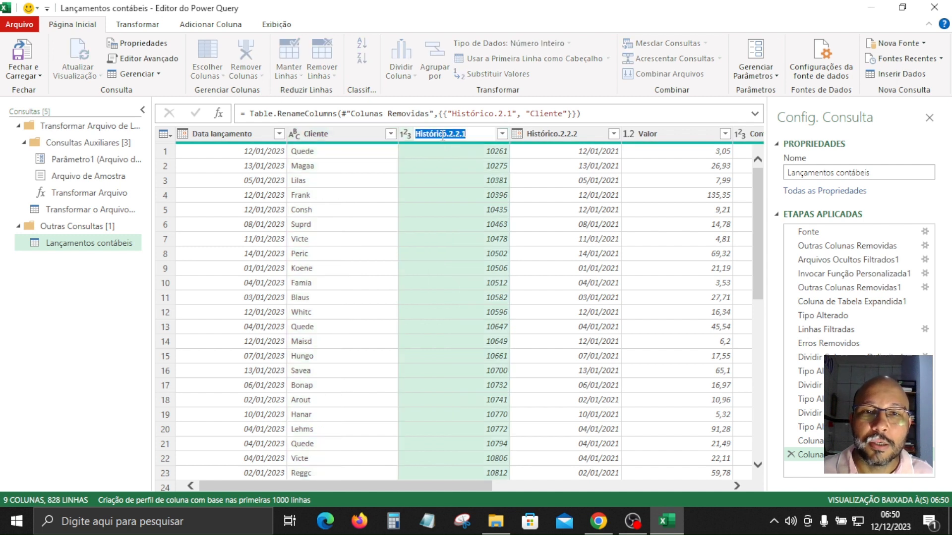
{"action": "type", "text": "Nota"}
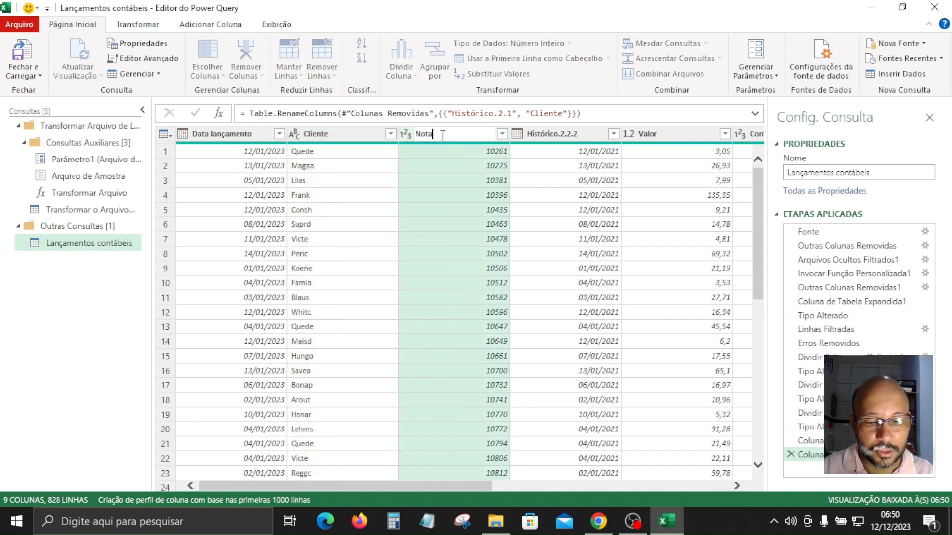
{"action": "type", "text": " Fis"}
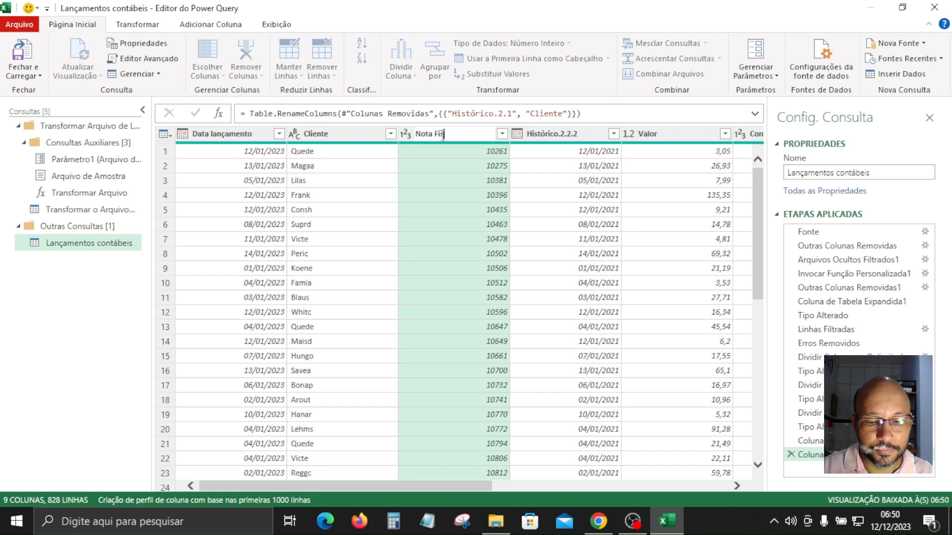
{"action": "type", "text": "cal"}
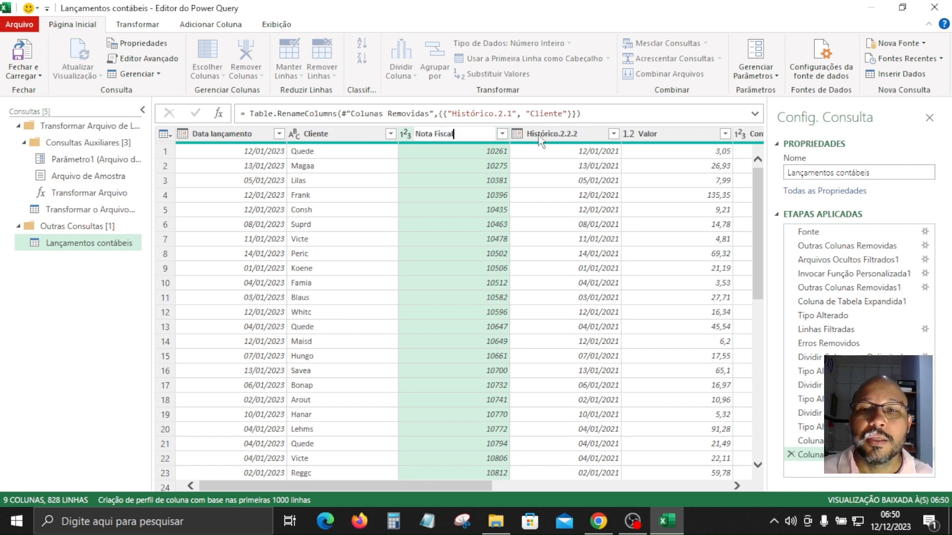
{"action": "key", "text": "Escape"}
- Rename the Histórico.2.2.2 column as Data
{"action": "double_click", "coordinate": [553, 133]}
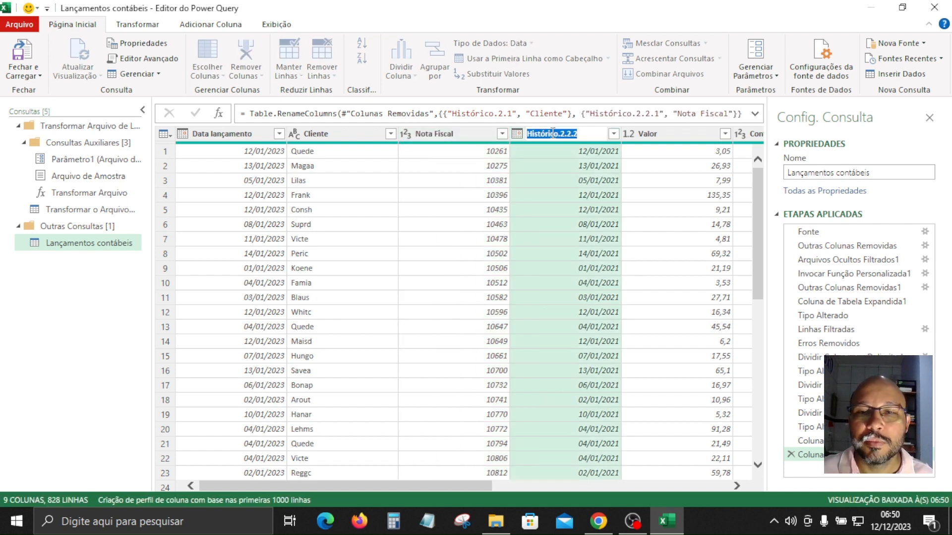
{"action": "type", "text": "Data"}
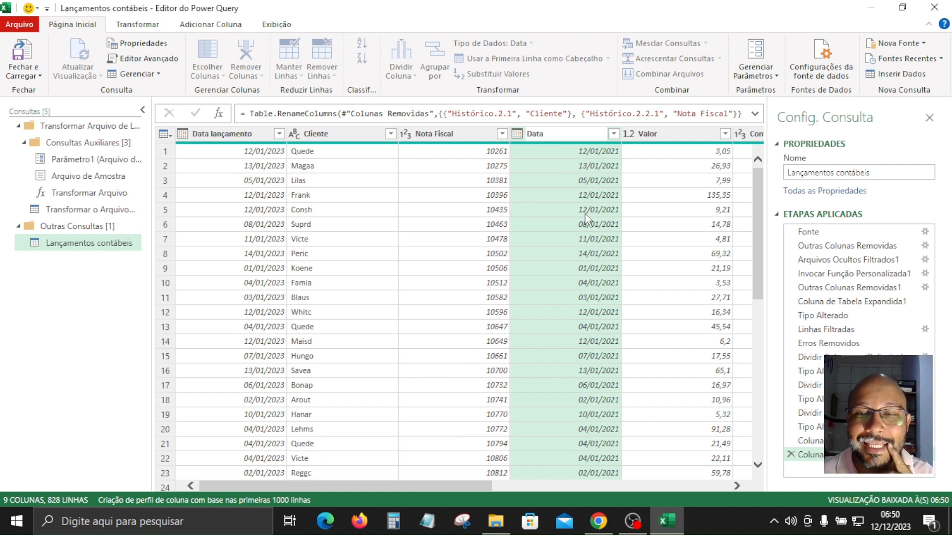
{"action": "key", "text": "Return"}
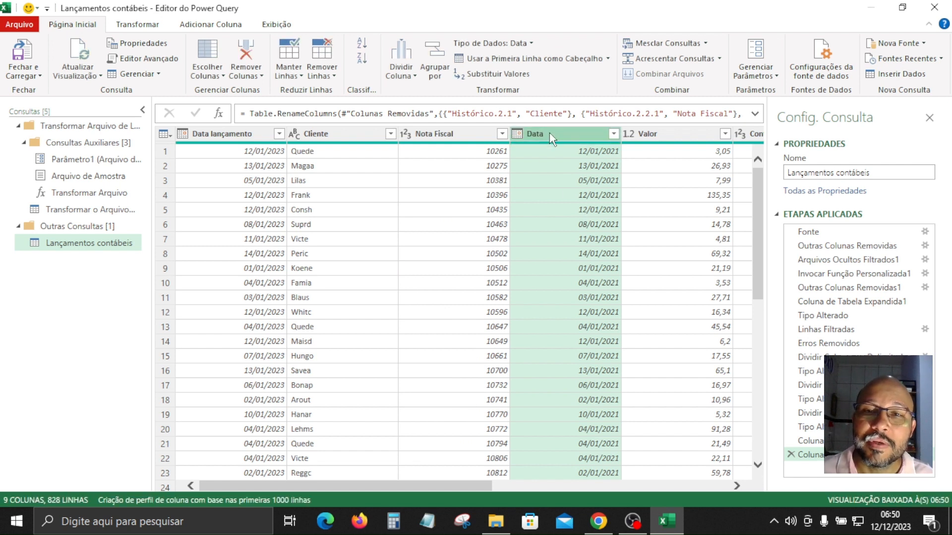
- Review the separated Cliente, Nota Fiscal and Data columns and inspect individual cell values in the first rows
{"action": "left_click", "coordinate": [432, 139]}
{"action": "left_click", "coordinate": [350, 141]}
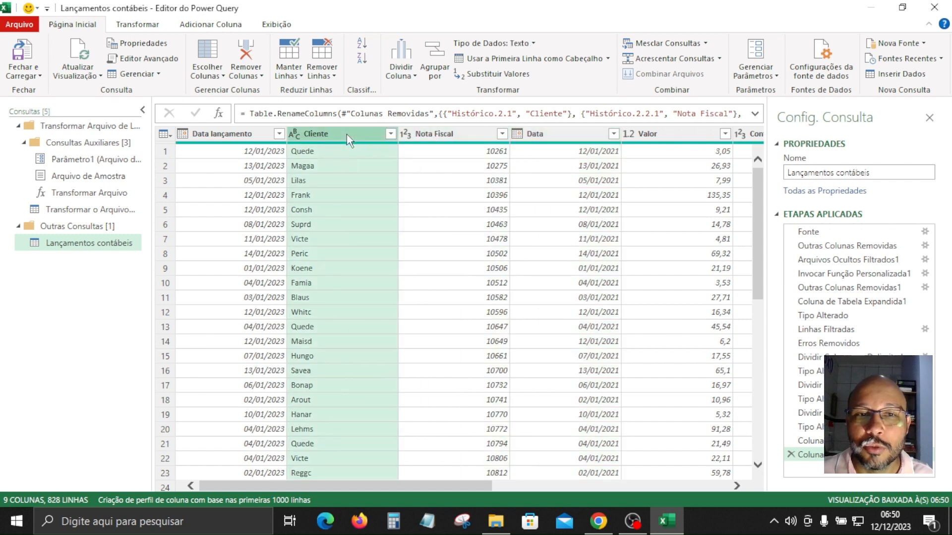
{"action": "left_click", "coordinate": [448, 141]}
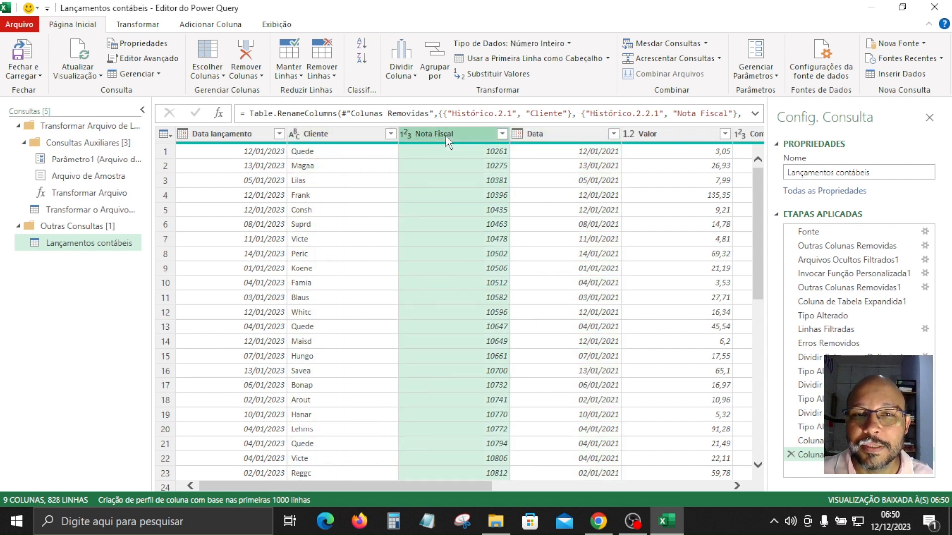
{"action": "left_click", "coordinate": [554, 141]}
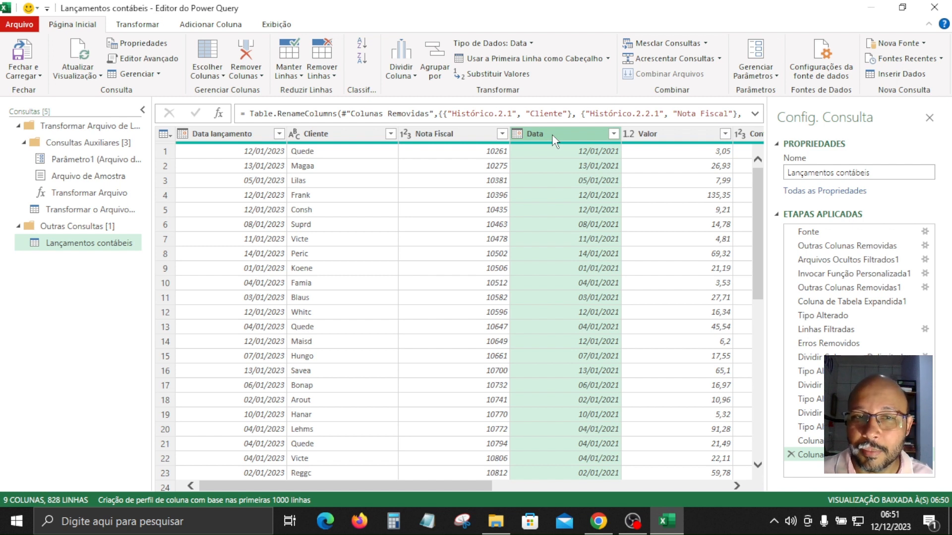
{"action": "left_click", "coordinate": [452, 141]}
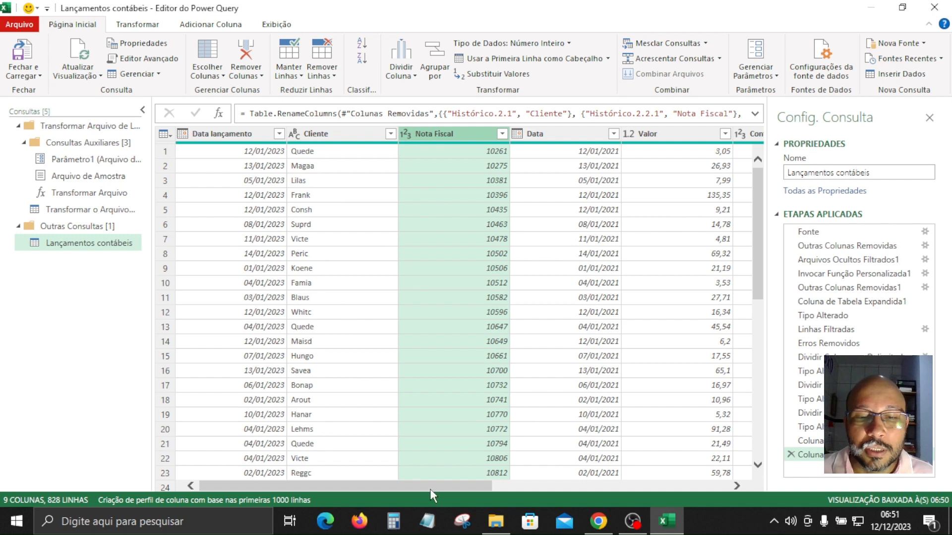
{"action": "left_click_drag", "start_coordinate": [430, 489], "coordinate": [298, 482]}
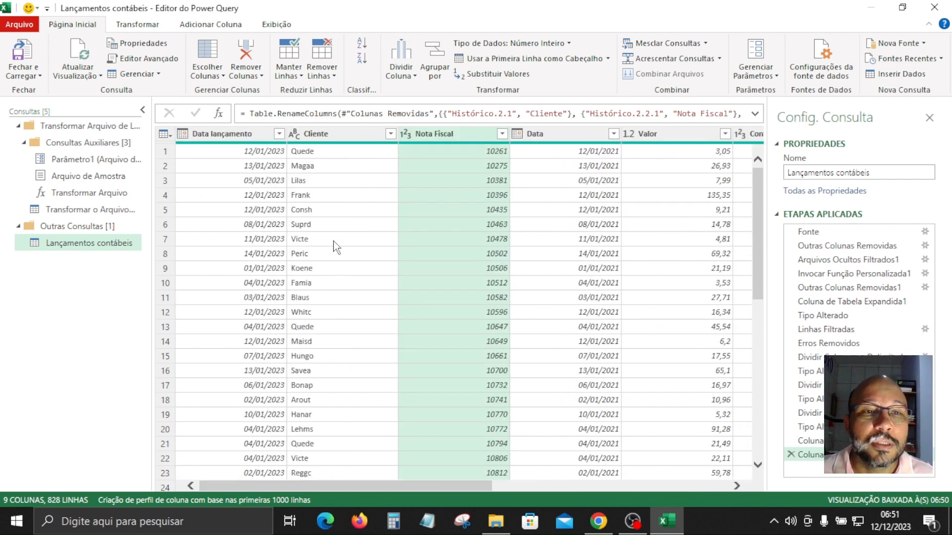
{"action": "left_click", "coordinate": [329, 137]}
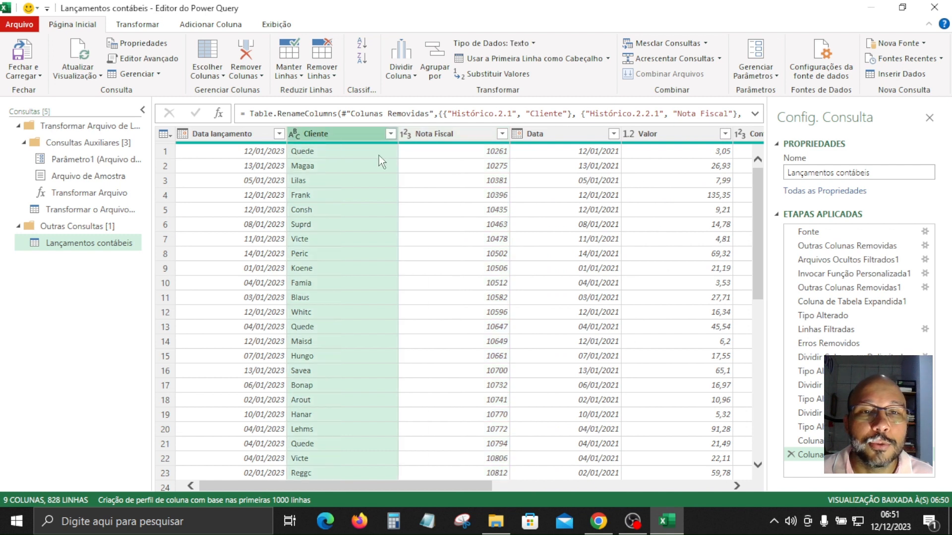
{"action": "left_click", "coordinate": [448, 170]}
{"action": "left_click", "coordinate": [569, 171]}
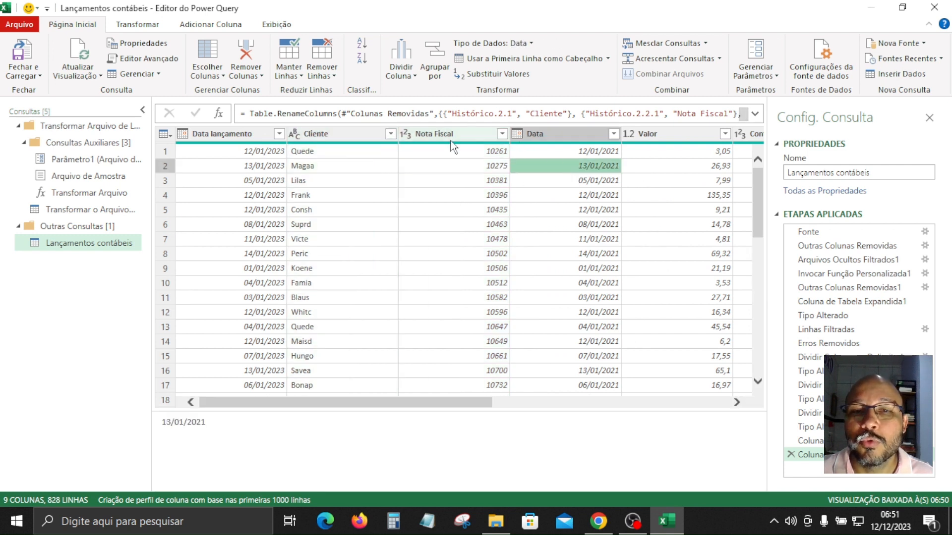
{"action": "left_click", "coordinate": [308, 153]}
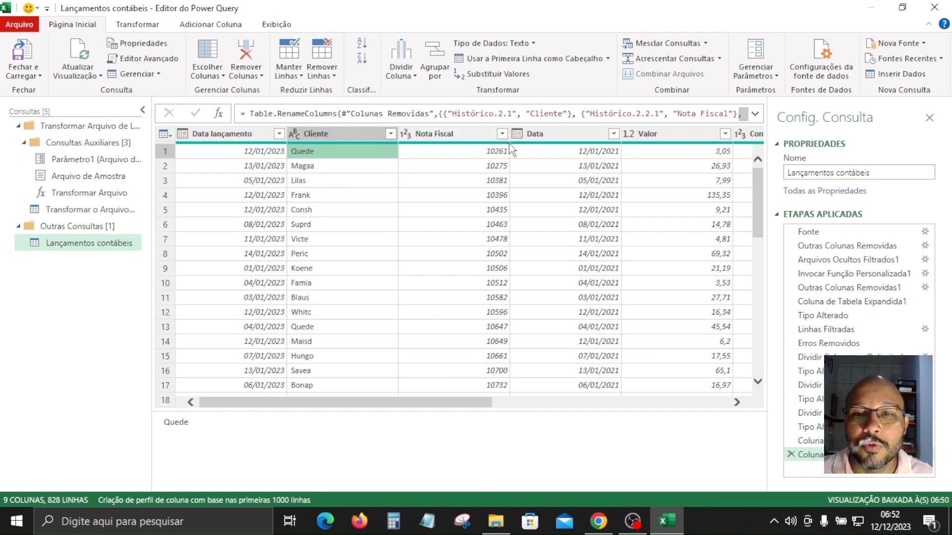
- Examine the value, account and cost centre columns, and view the data types available for the Cliente column
{"action": "left_click_drag", "start_coordinate": [404, 409], "coordinate": [523, 408]}
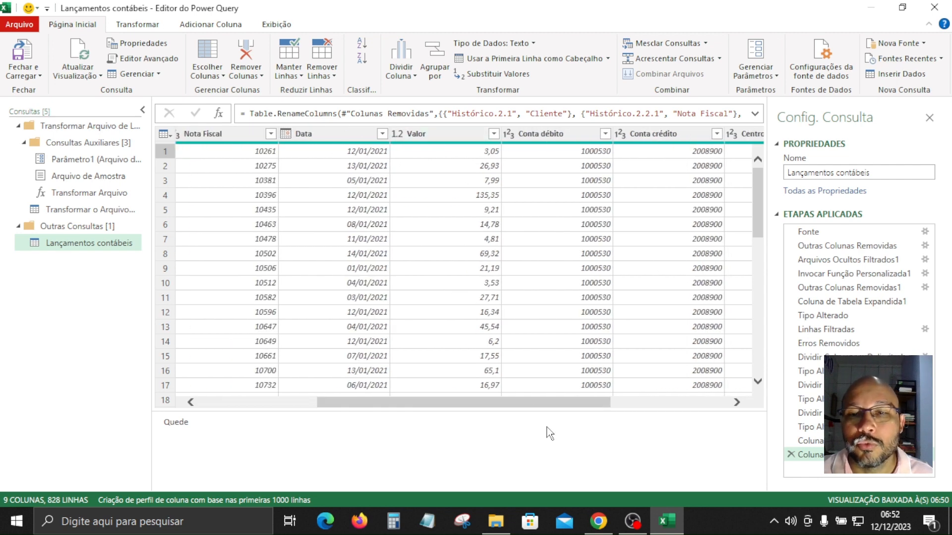
{"action": "left_click_drag", "start_coordinate": [516, 408], "coordinate": [684, 410]}
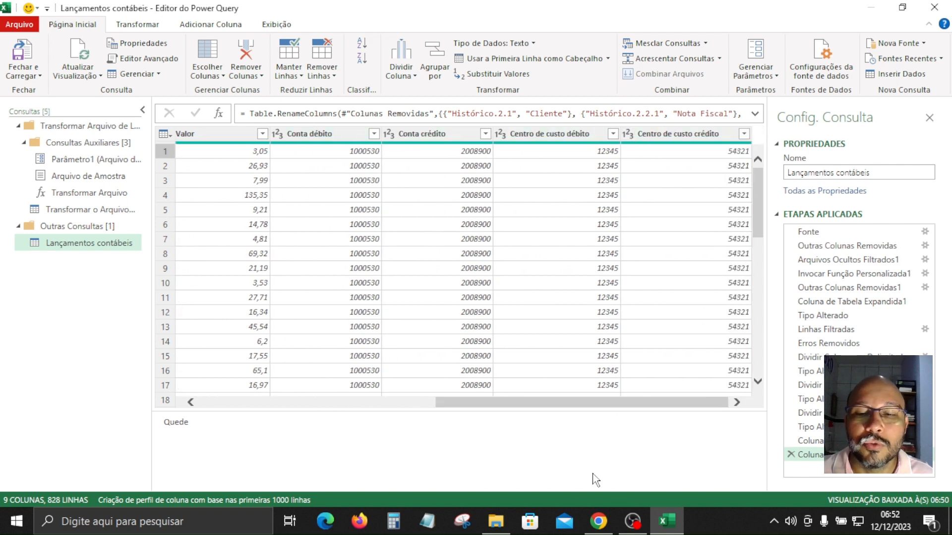
{"action": "left_click_drag", "start_coordinate": [647, 400], "coordinate": [355, 407]}
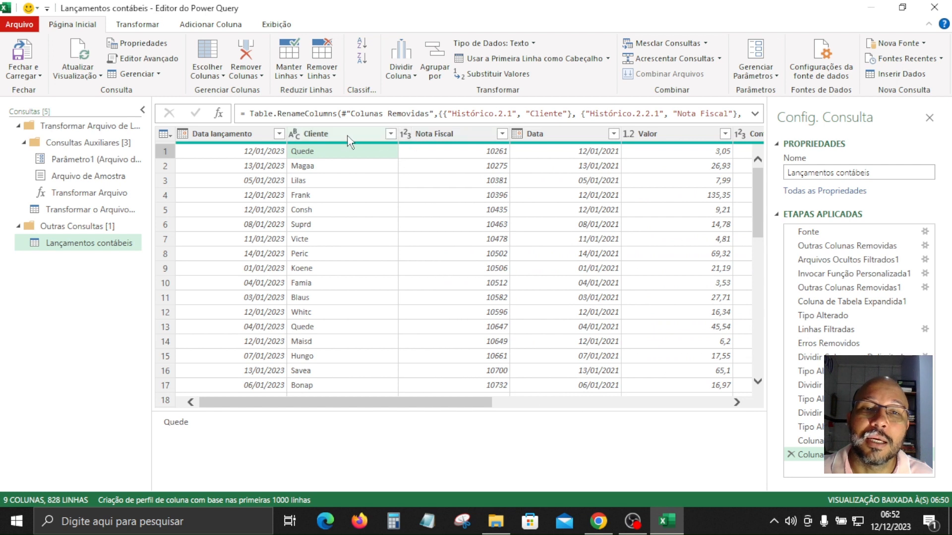
{"action": "left_click", "coordinate": [294, 134]}
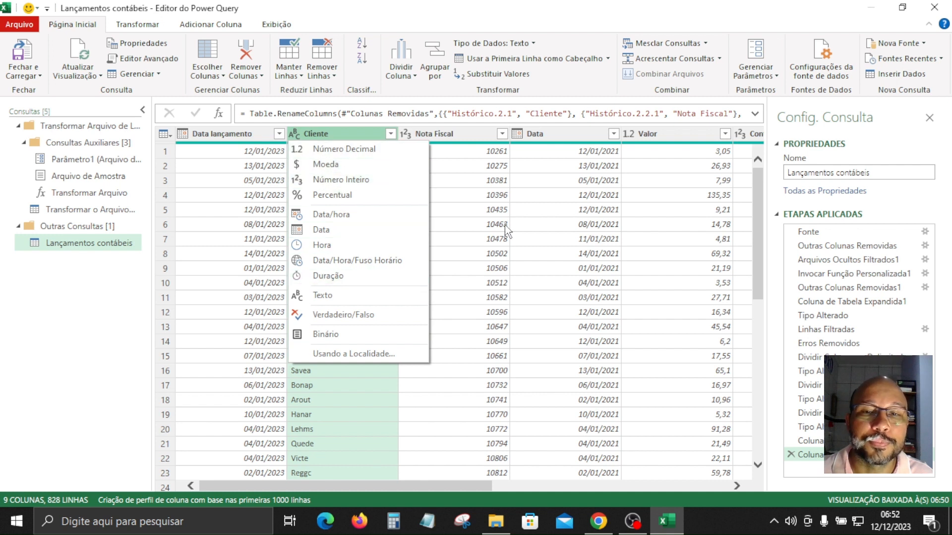
{"action": "left_click", "coordinate": [474, 196]}
{"action": "left_click", "coordinate": [474, 196]}
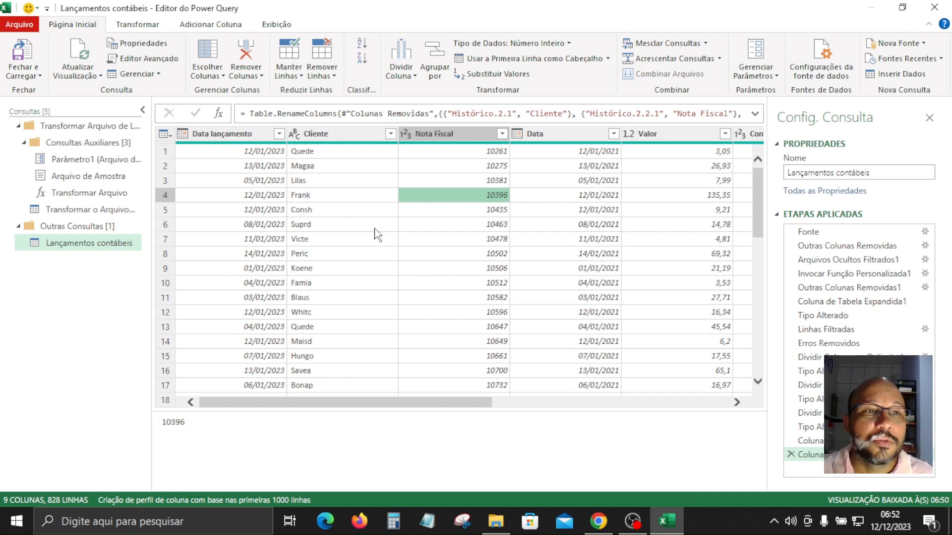
- Close the query editor with the load-to option and set the import to only create a connection (Apenas Criar Conexão)
{"action": "left_click", "coordinate": [38, 76]}
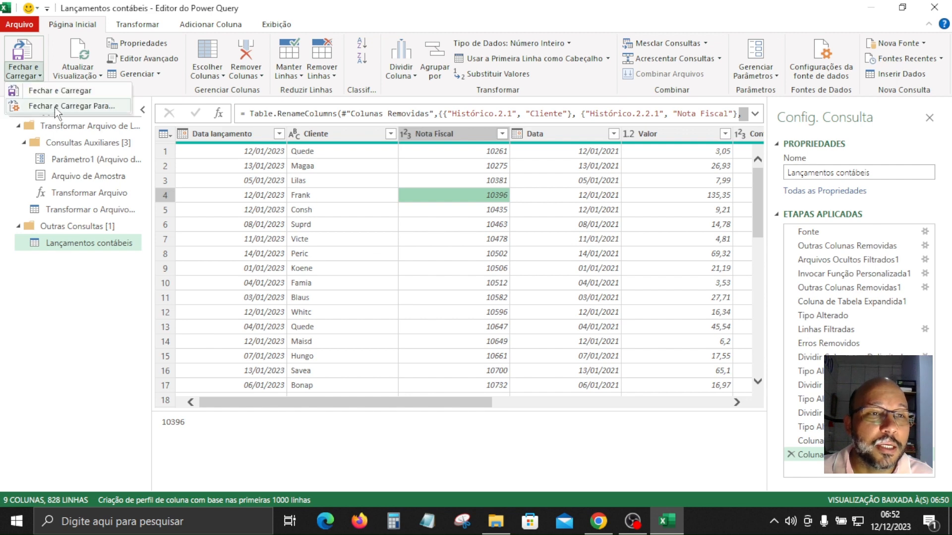
{"action": "left_click", "coordinate": [69, 106]}
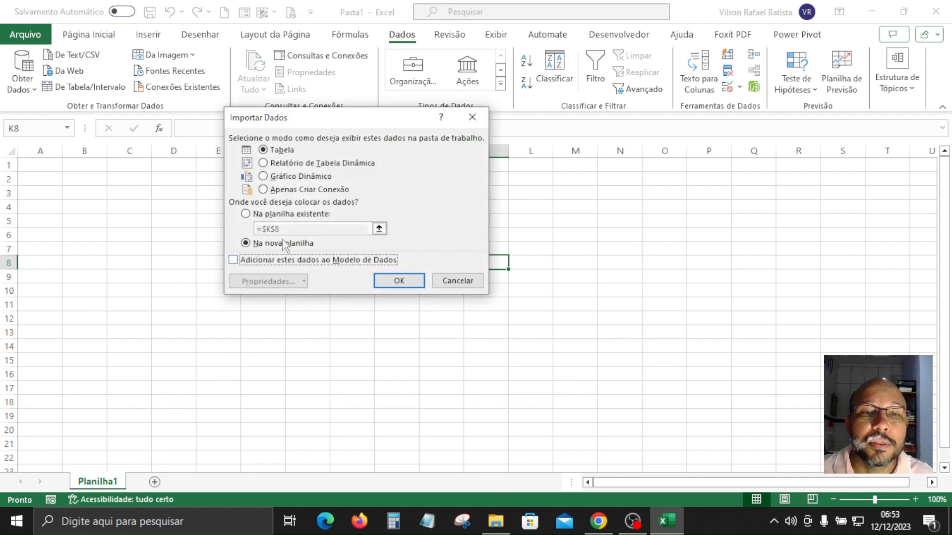
{"action": "left_click_drag", "start_coordinate": [351, 120], "coordinate": [500, 121]}
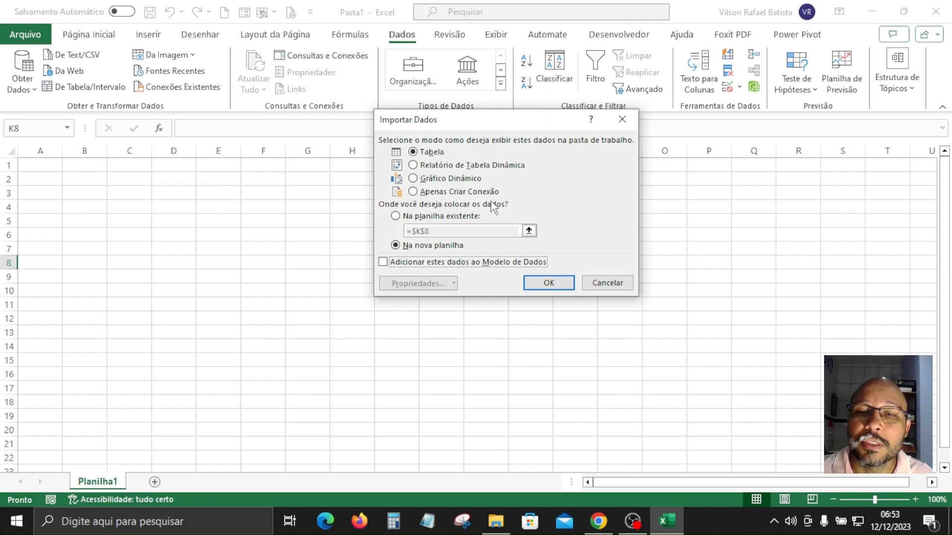
{"action": "left_click", "coordinate": [413, 194]}
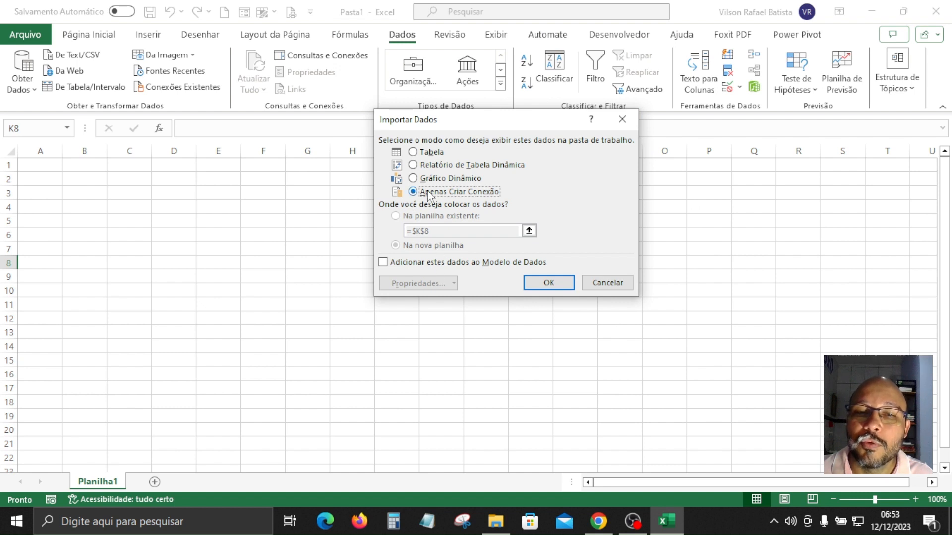
- Switch to File Explorer and open Lançamentos.txt in Notepad to examine the raw accounting entries
{"action": "left_click", "coordinate": [496, 520]}
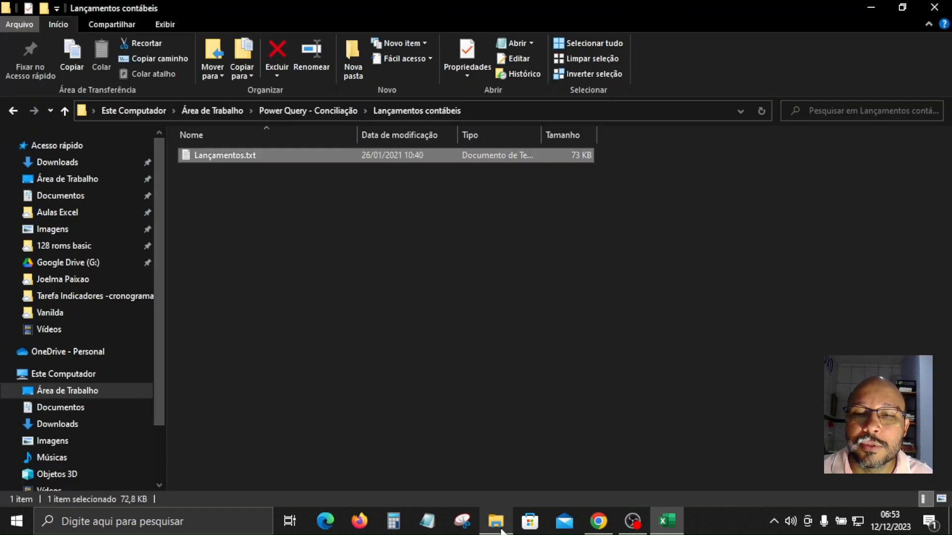
{"action": "double_click", "coordinate": [206, 153]}
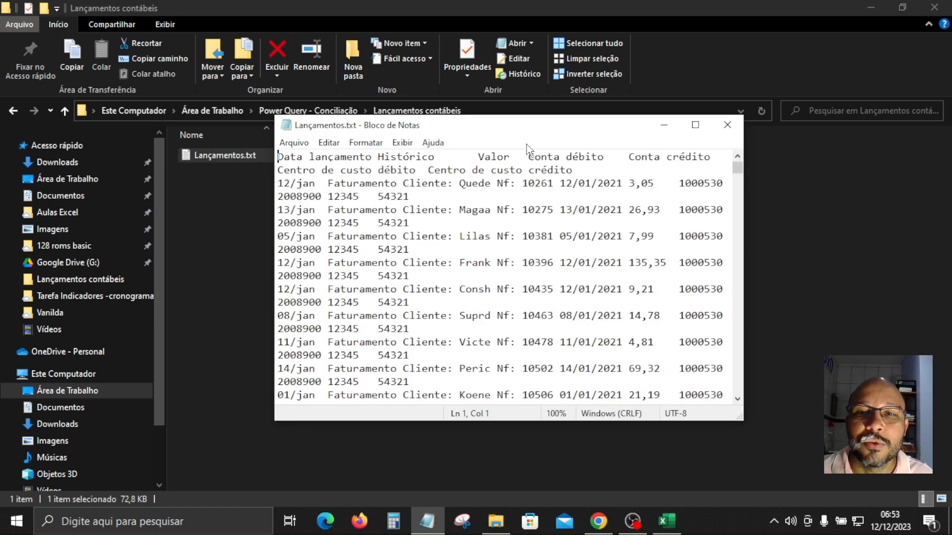
{"action": "left_click_drag", "start_coordinate": [527, 130], "coordinate": [407, 88]}
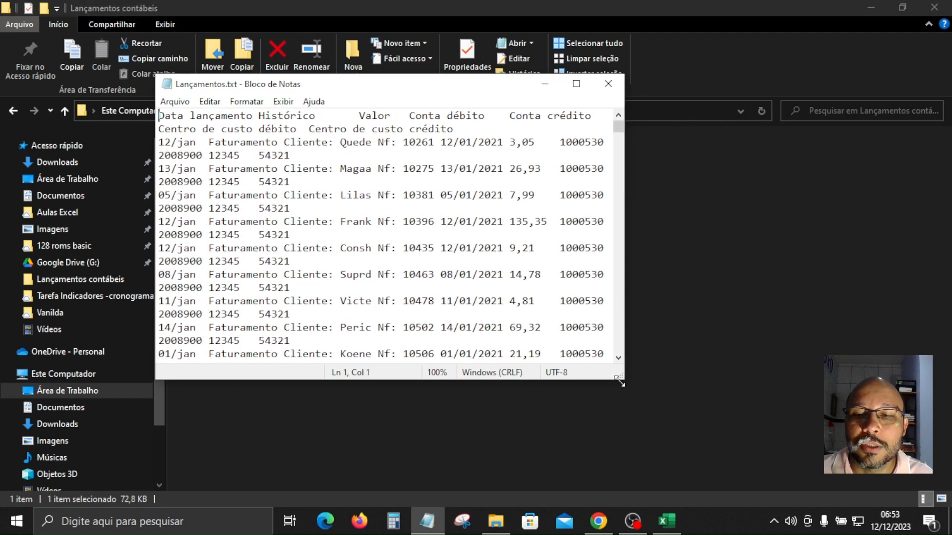
{"action": "left_click_drag", "start_coordinate": [619, 382], "coordinate": [666, 411]}
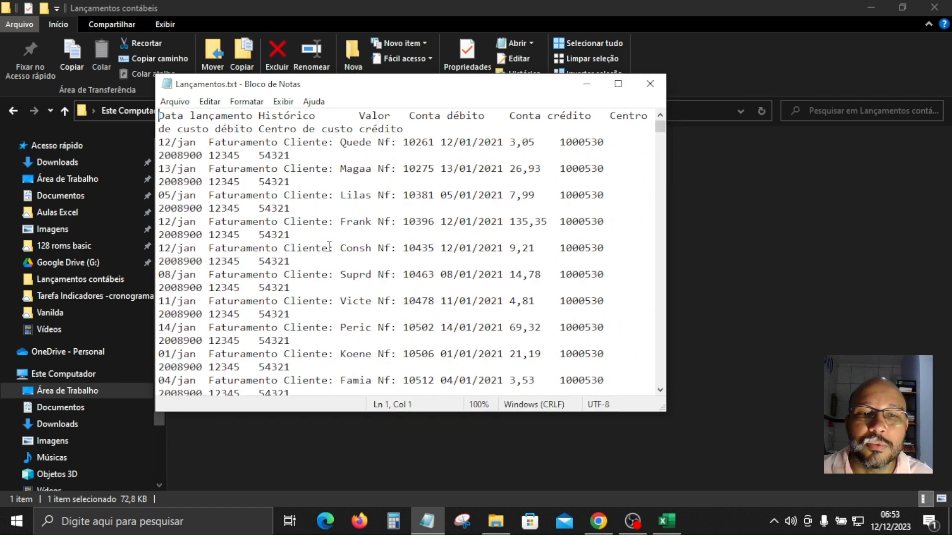
{"action": "left_click", "coordinate": [284, 181]}
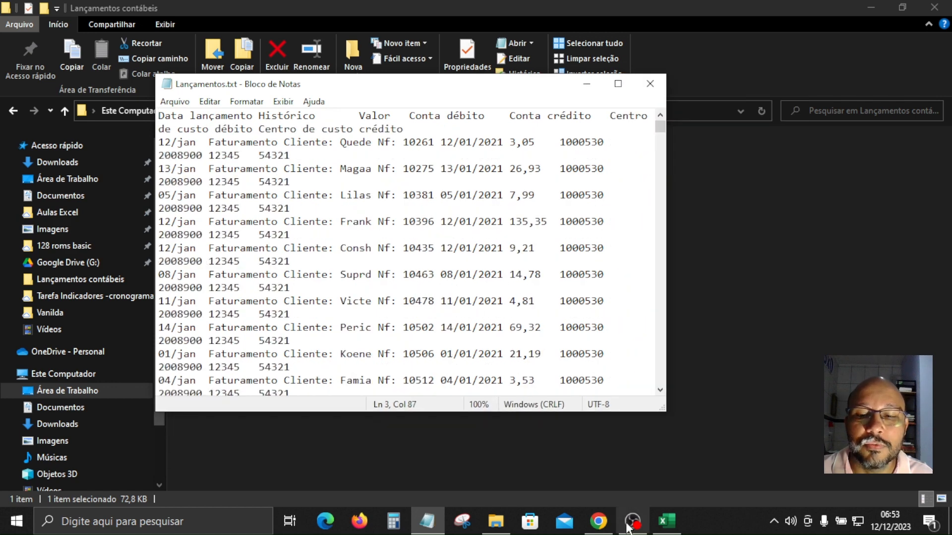
- Back in Excel, confirm the connection-only import of Lançamentos contábeis and dismiss the list of queries and connections
{"action": "left_click", "coordinate": [667, 521]}
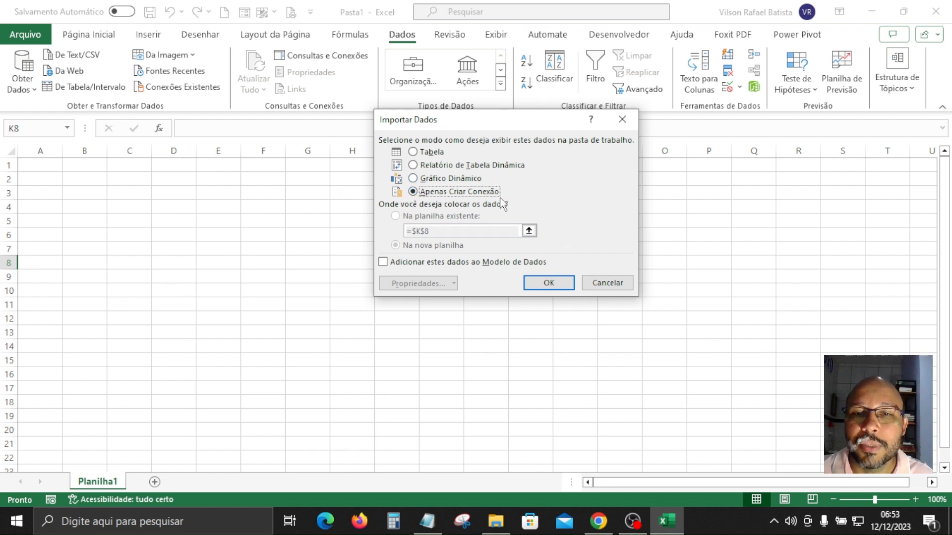
{"action": "left_click", "coordinate": [547, 285]}
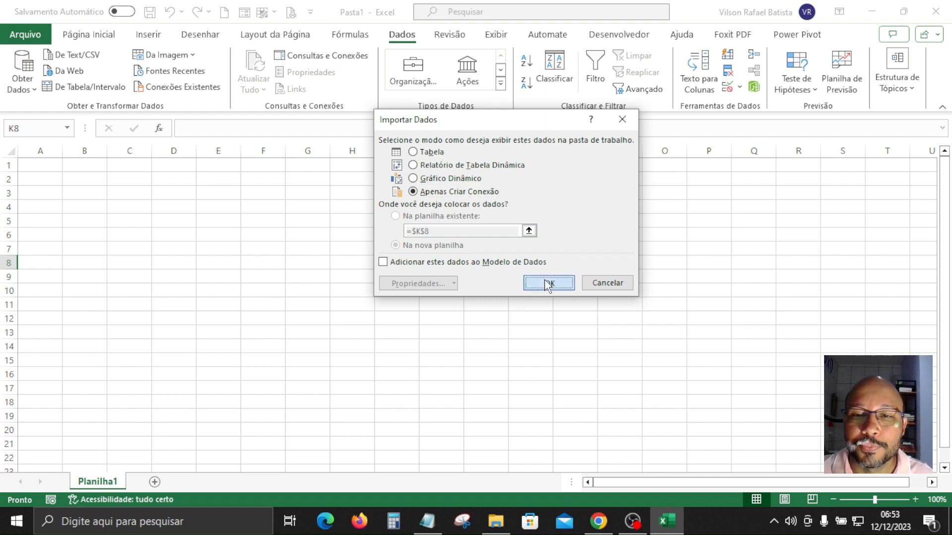
{"action": "left_click", "coordinate": [545, 281]}
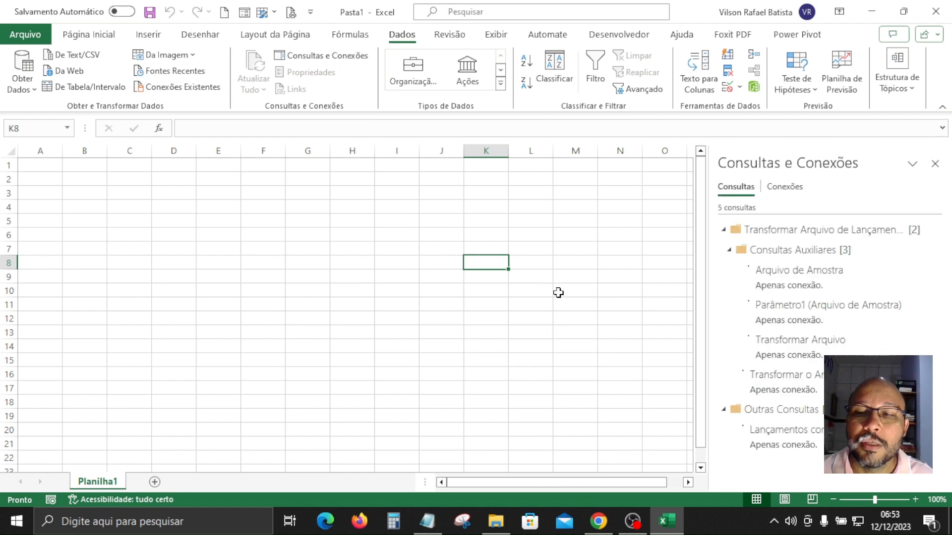
{"action": "left_click", "coordinate": [798, 449]}
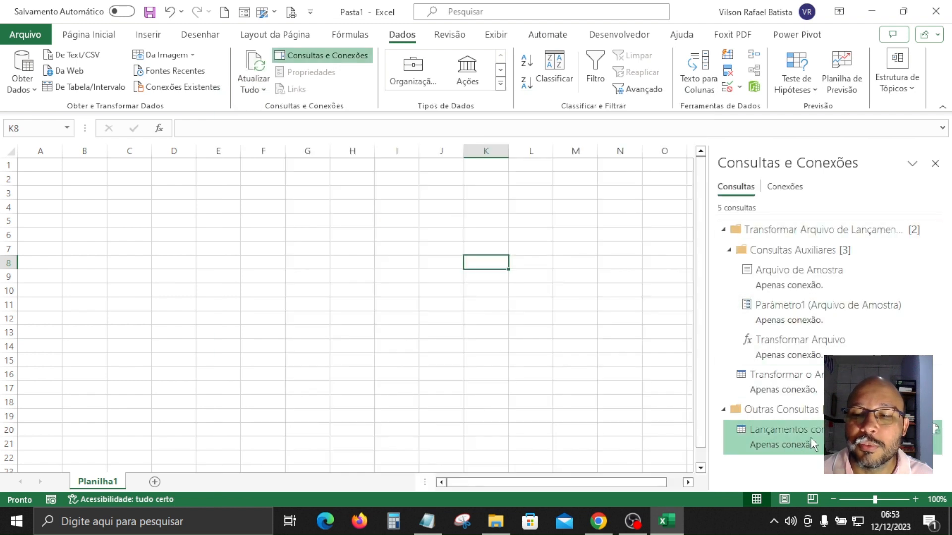
{"action": "left_click", "coordinate": [935, 164]}
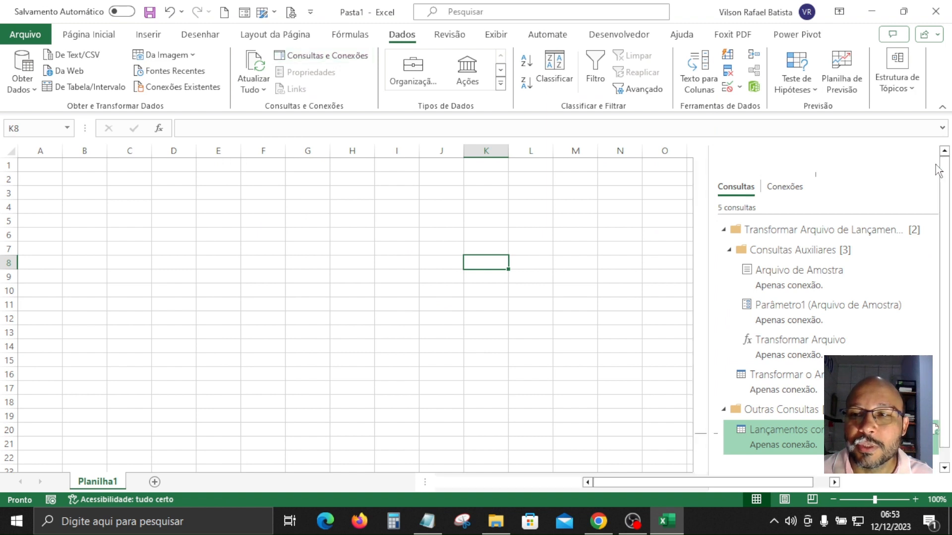
{"action": "left_click", "coordinate": [367, 362]}
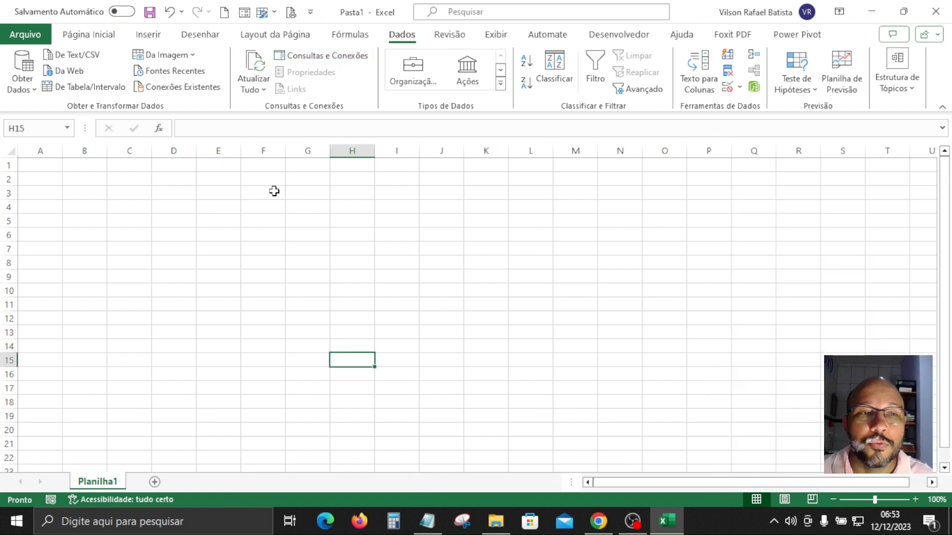
- Launch the Power Query editor and display the Lançamentos contábeis query
{"action": "left_click", "coordinate": [33, 89]}
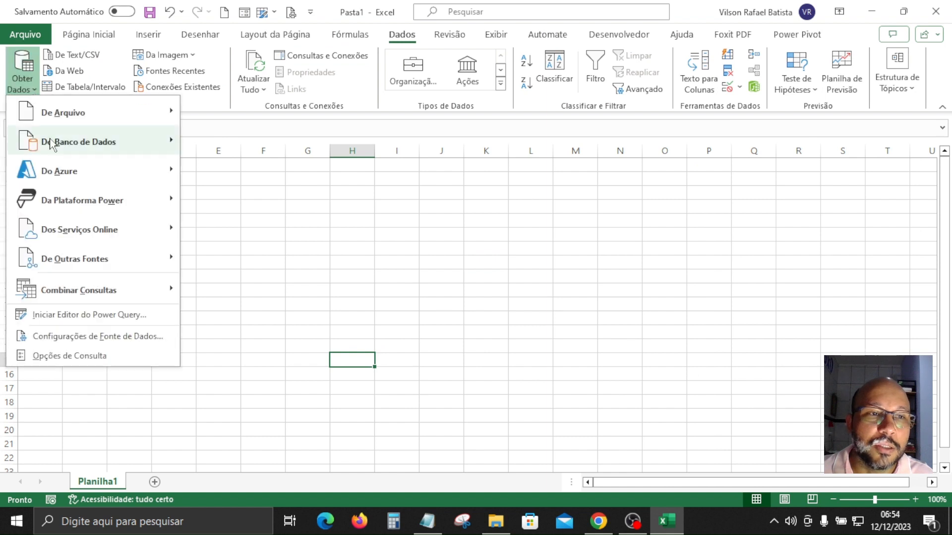
{"action": "left_click", "coordinate": [64, 318]}
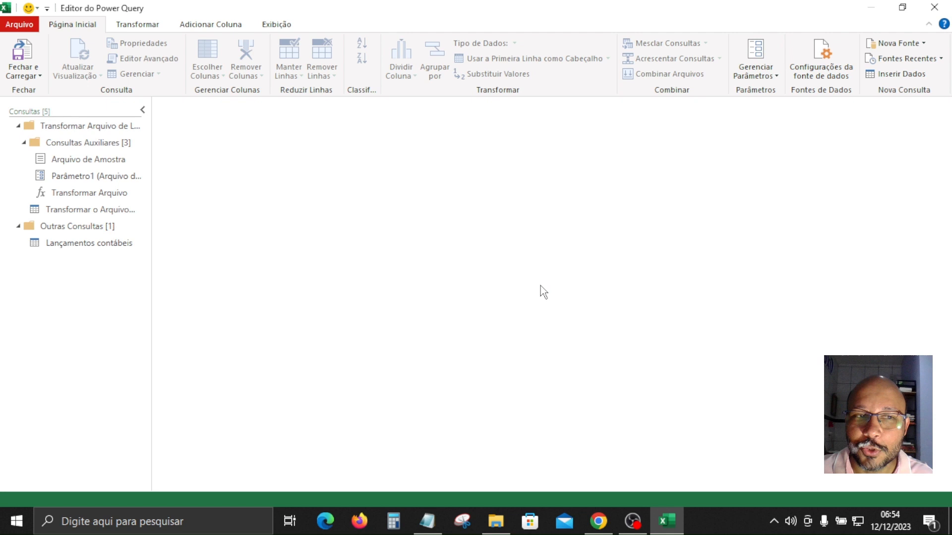
{"action": "left_click", "coordinate": [86, 246]}
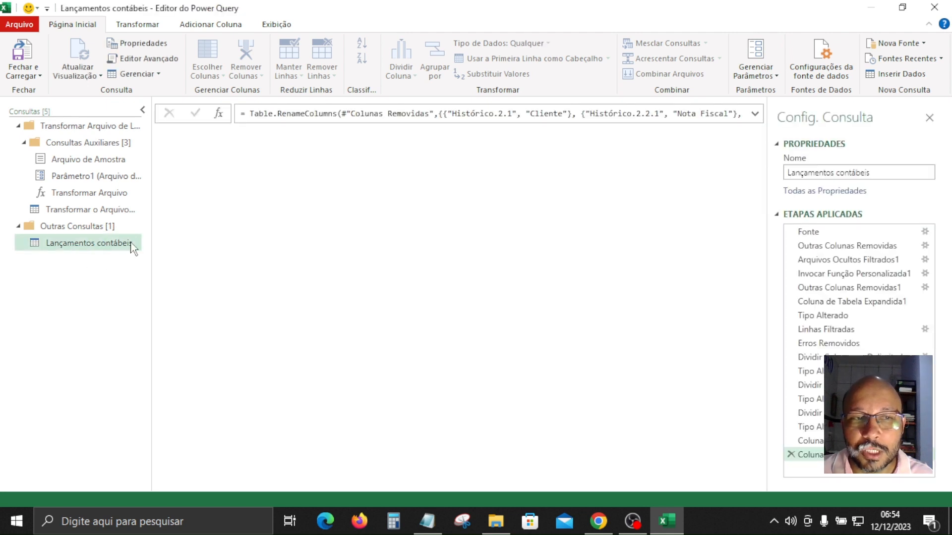
- Add a new folder source from Relatórios financeiros and load its file list for transformation without combining
{"action": "left_click", "coordinate": [900, 45]}
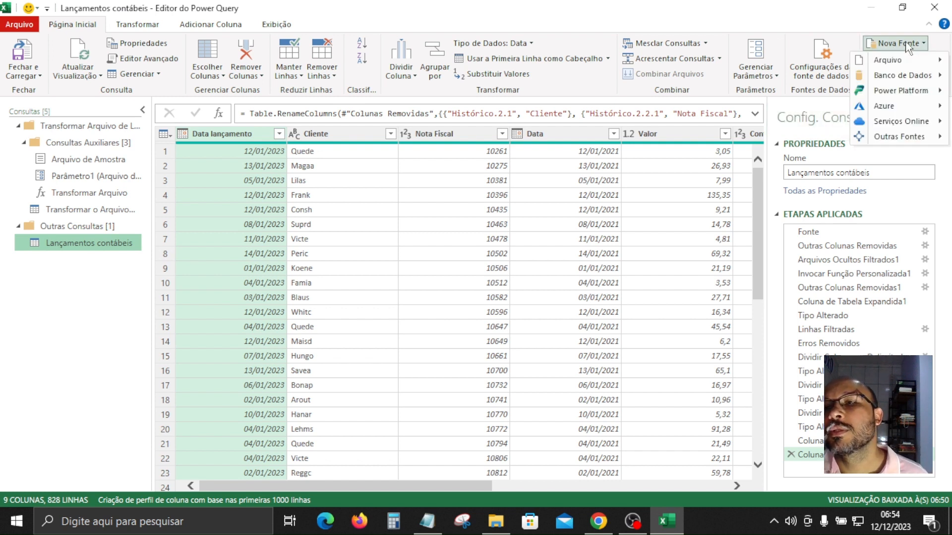
{"action": "mouse_move", "coordinate": [908, 60]}
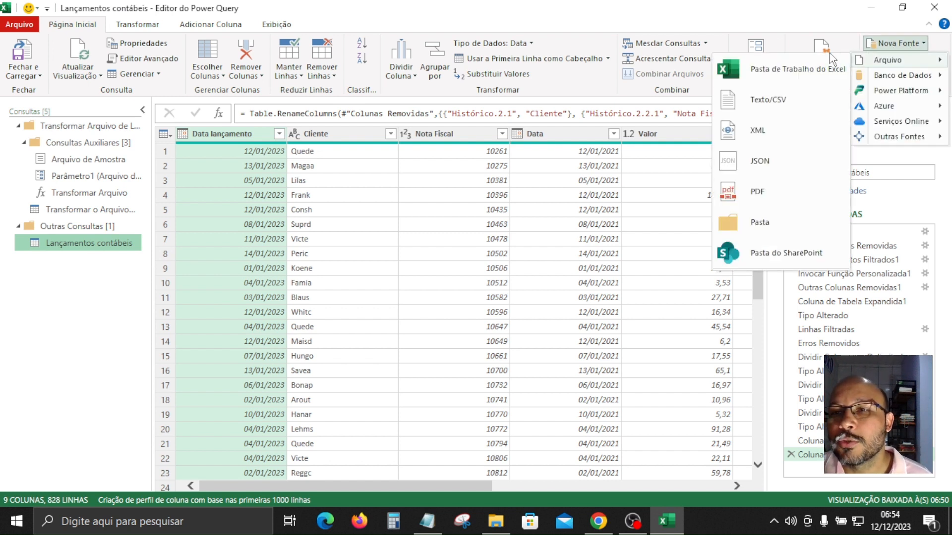
{"action": "left_click", "coordinate": [760, 222]}
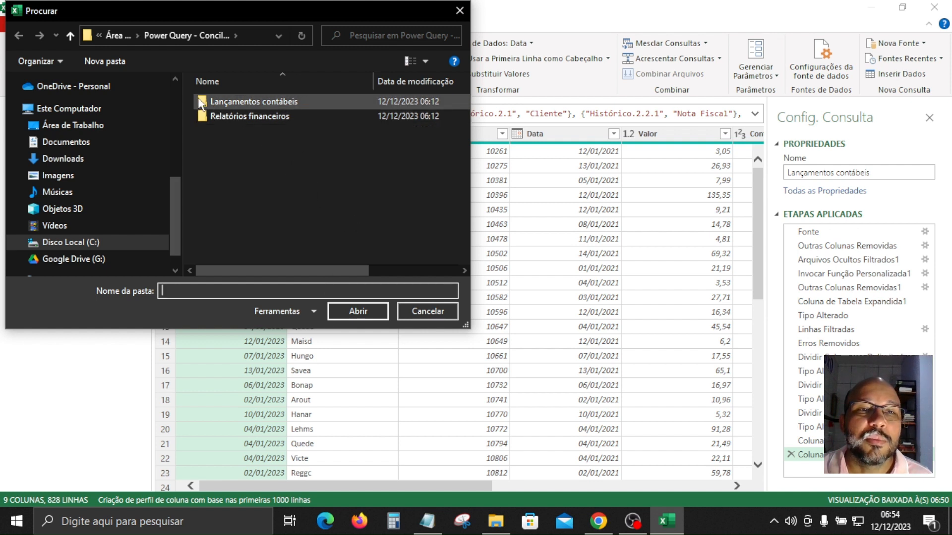
{"action": "left_click", "coordinate": [308, 104]}
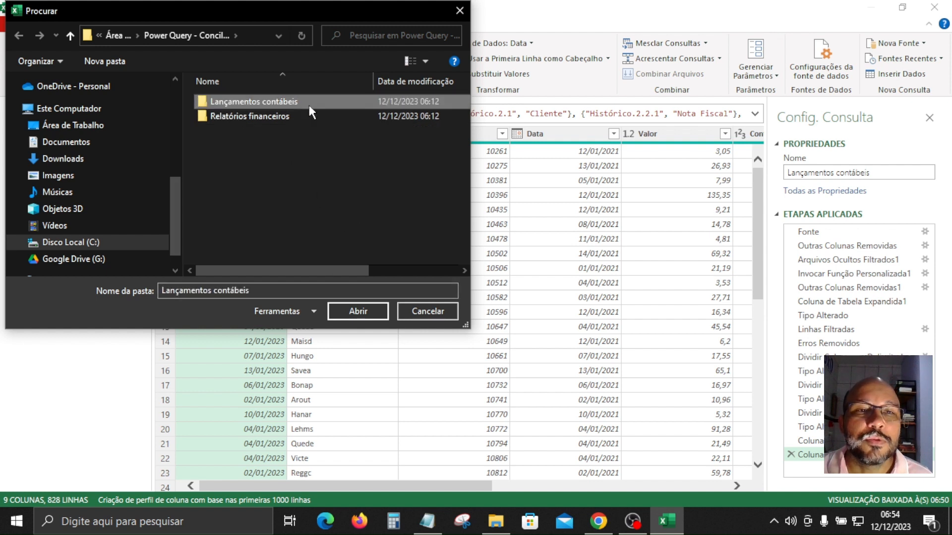
{"action": "left_click", "coordinate": [204, 115]}
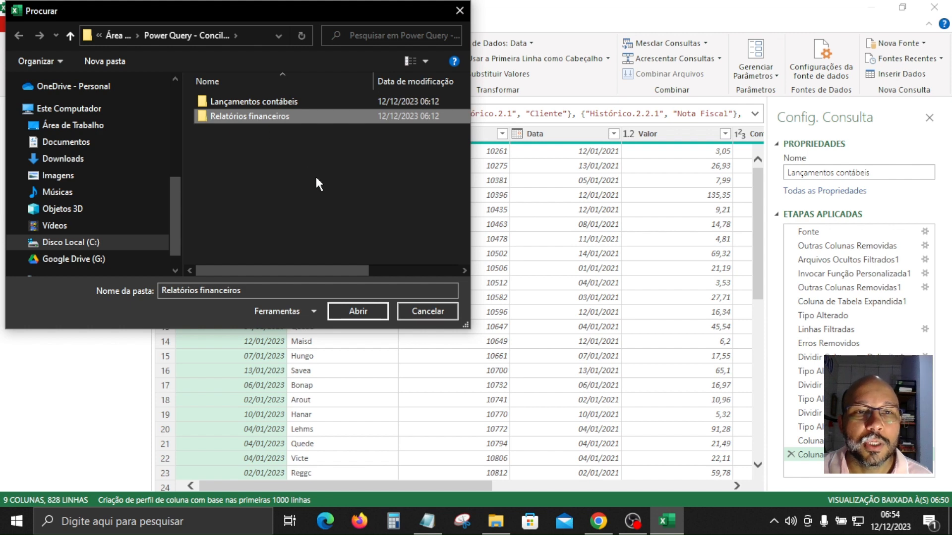
{"action": "left_click", "coordinate": [356, 310]}
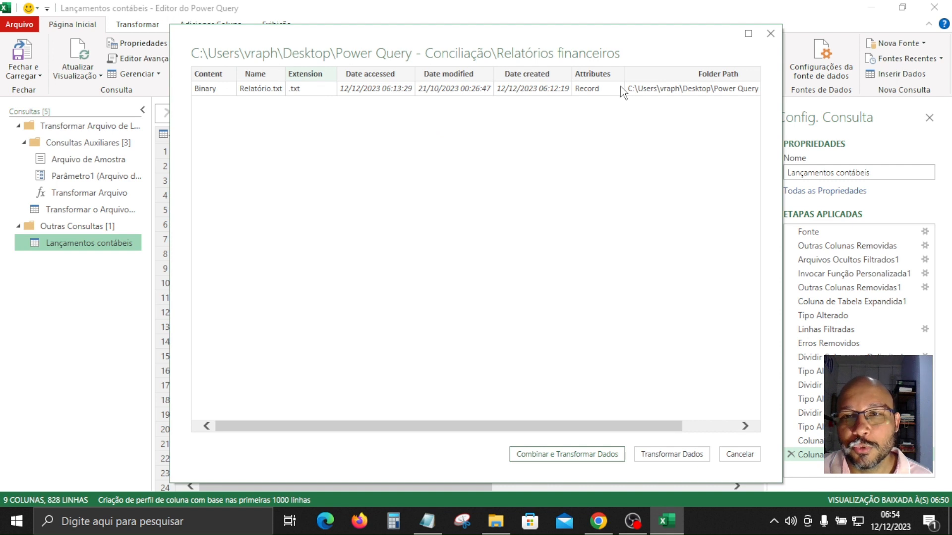
{"action": "left_click", "coordinate": [661, 456]}
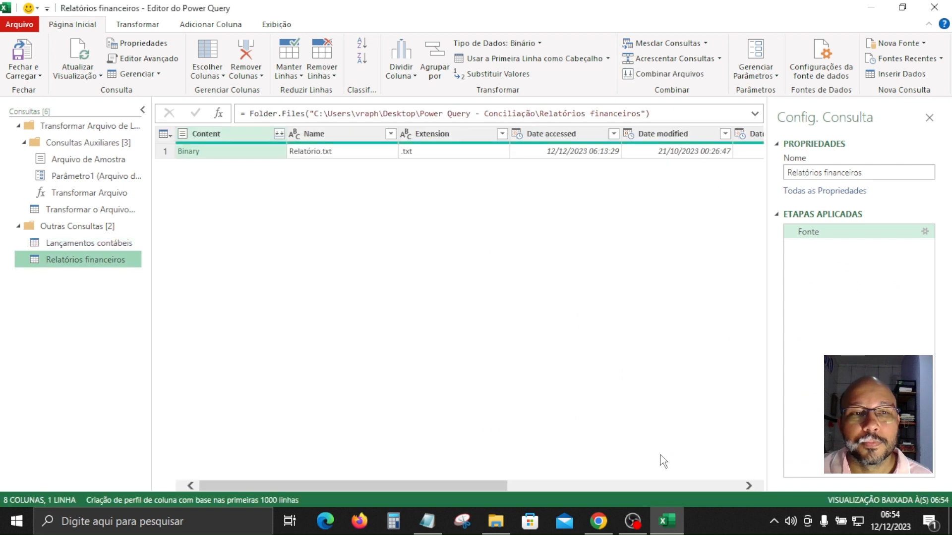
- Keep only the Content column of Relatórios financeiros, removing all others, and start combining its files
{"action": "left_click", "coordinate": [226, 138]}
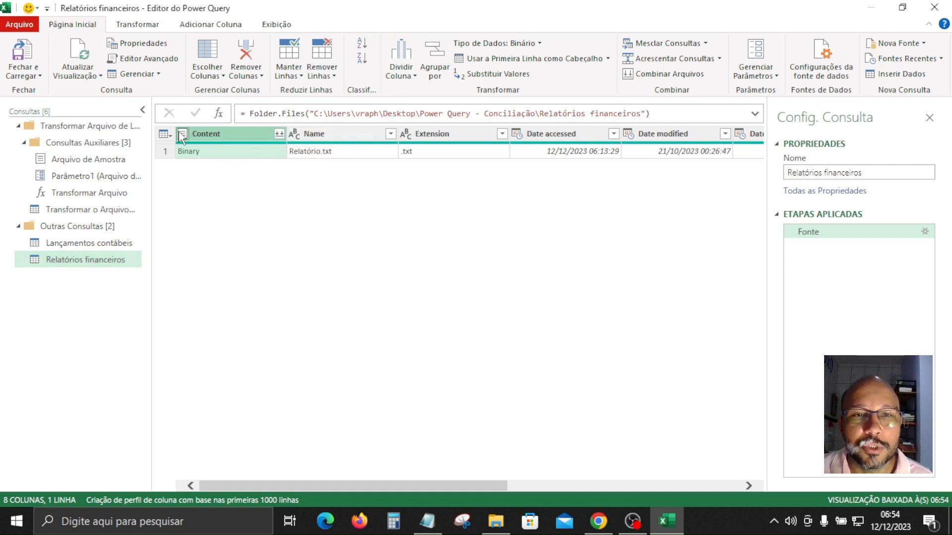
{"action": "right_click", "coordinate": [224, 142]}
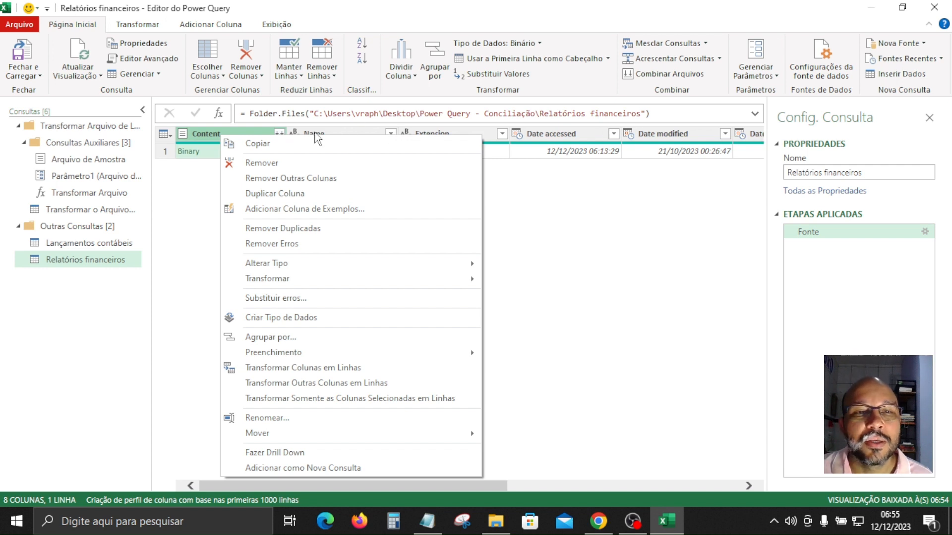
{"action": "left_click", "coordinate": [297, 180]}
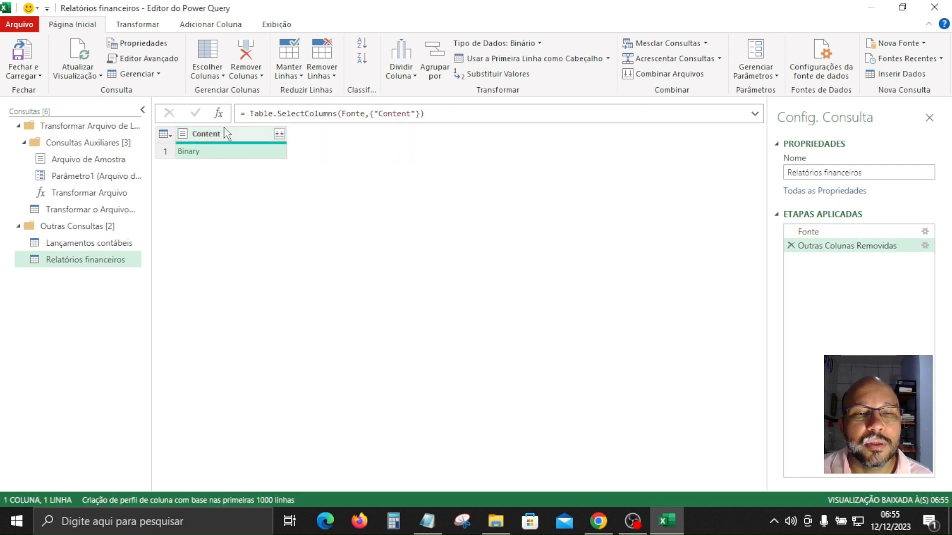
{"action": "left_click", "coordinate": [280, 137]}
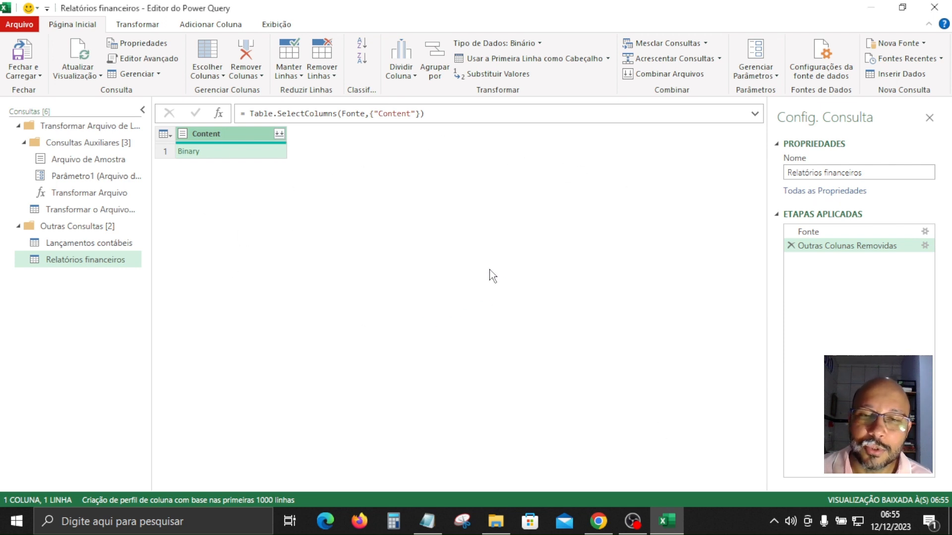
- Switch to File Explorer and examine the contents of Relatório.txt in the Relatórios financeiros folder, then close the file
{"action": "left_click", "coordinate": [507, 523]}
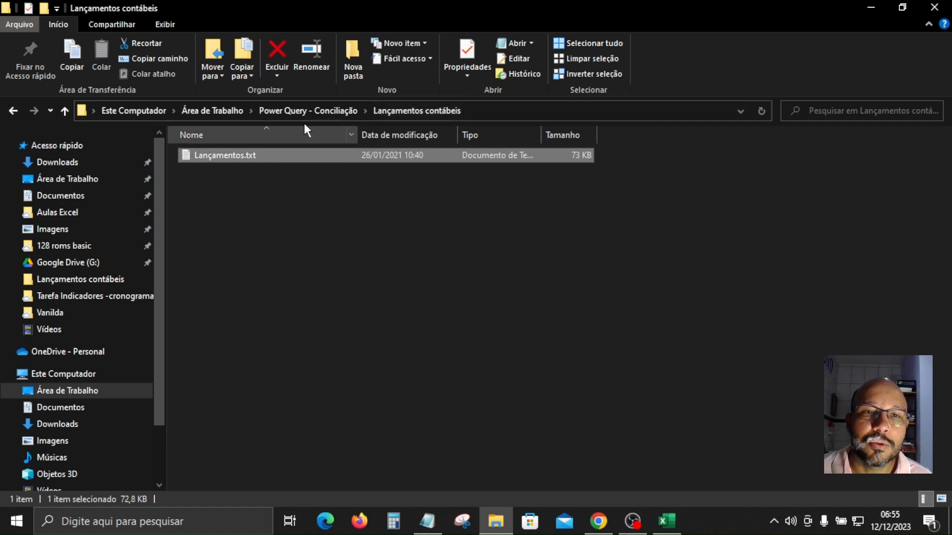
{"action": "left_click", "coordinate": [343, 112]}
{"action": "double_click", "coordinate": [256, 168]}
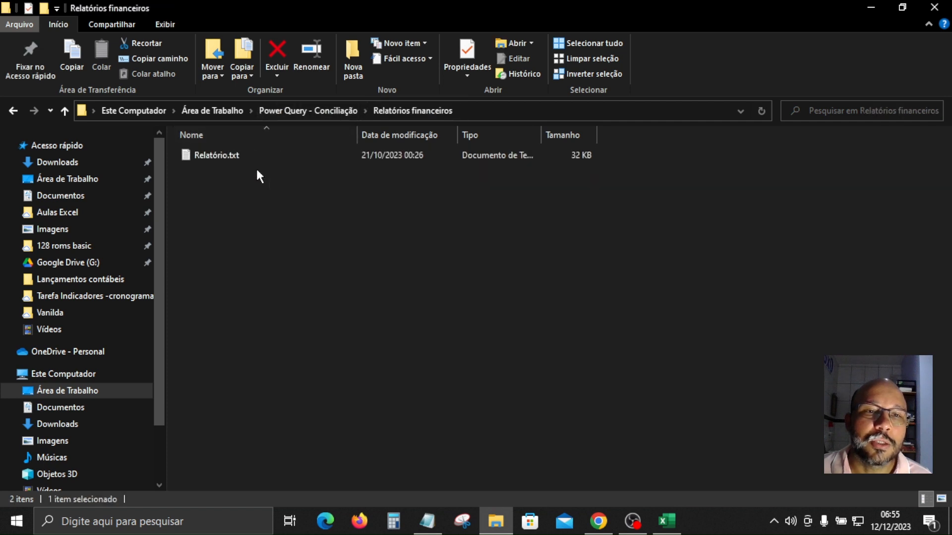
{"action": "left_click", "coordinate": [210, 154]}
{"action": "double_click", "coordinate": [210, 154]}
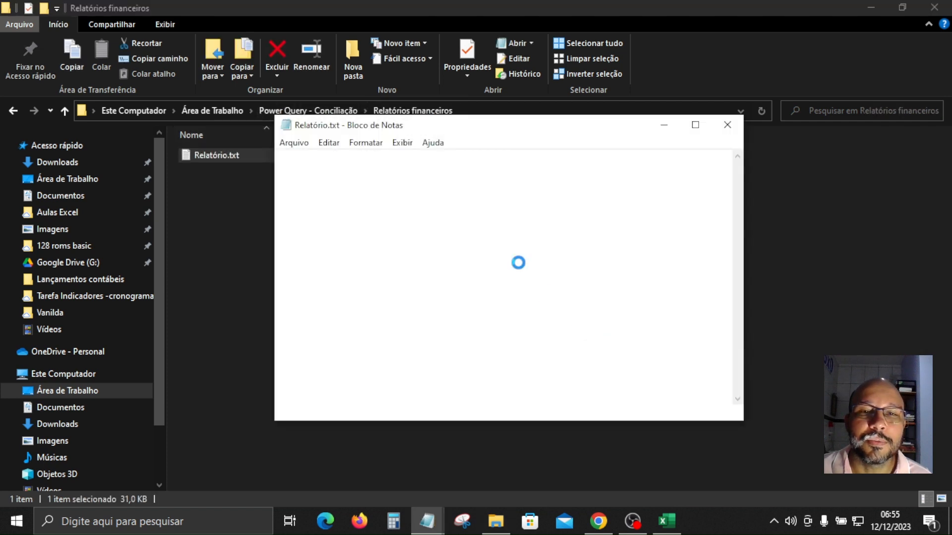
{"action": "left_click", "coordinate": [403, 224]}
{"action": "scroll", "coordinate": [403, 224], "scroll_direction": "down", "scroll_amount": 15}
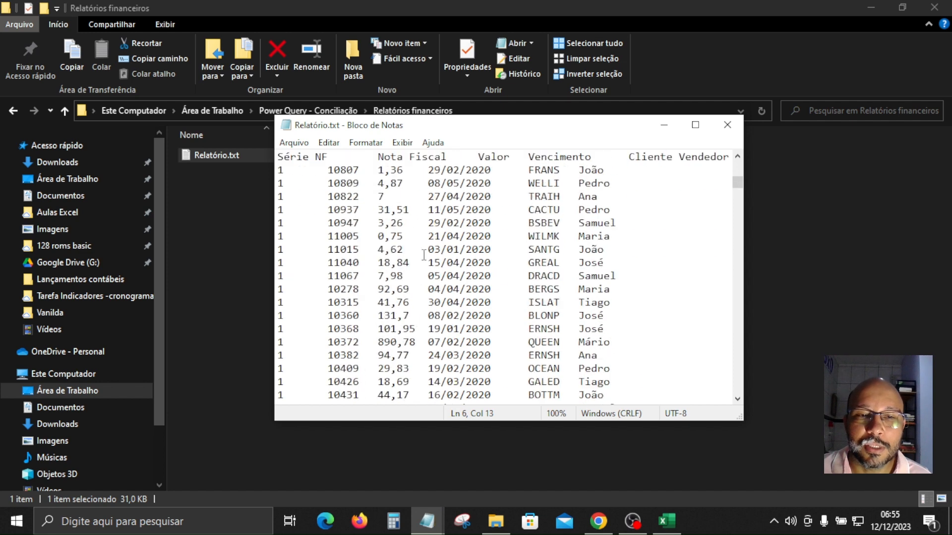
{"action": "left_click", "coordinate": [728, 125]}
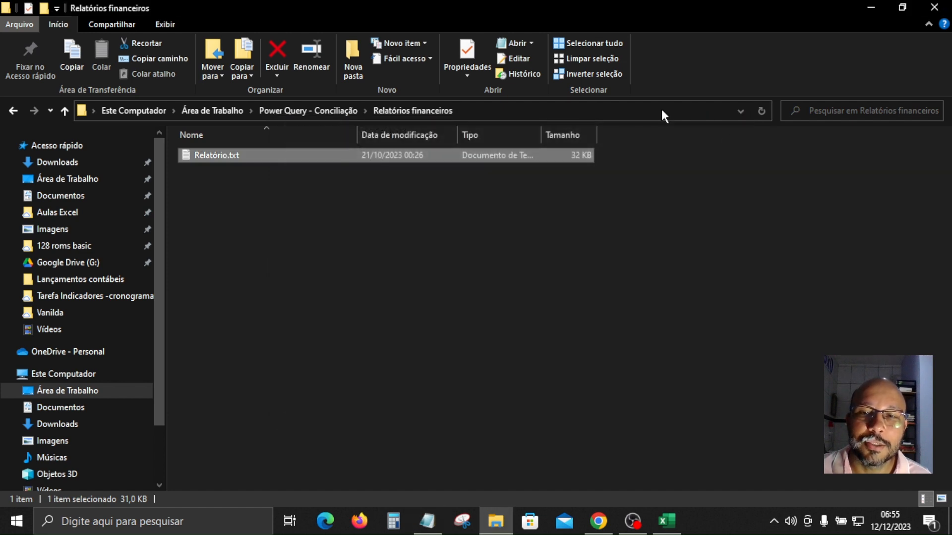
- Back in the query editor, combine the files using the first file as sample, UTF-8 origin and Tabulação as delimiter
{"action": "left_click", "coordinate": [667, 520]}
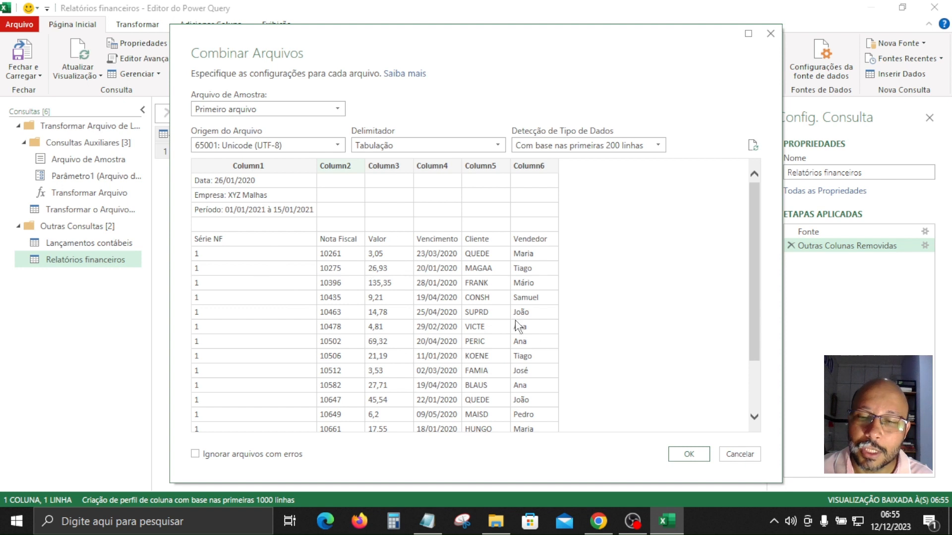
{"action": "left_click", "coordinate": [690, 455]}
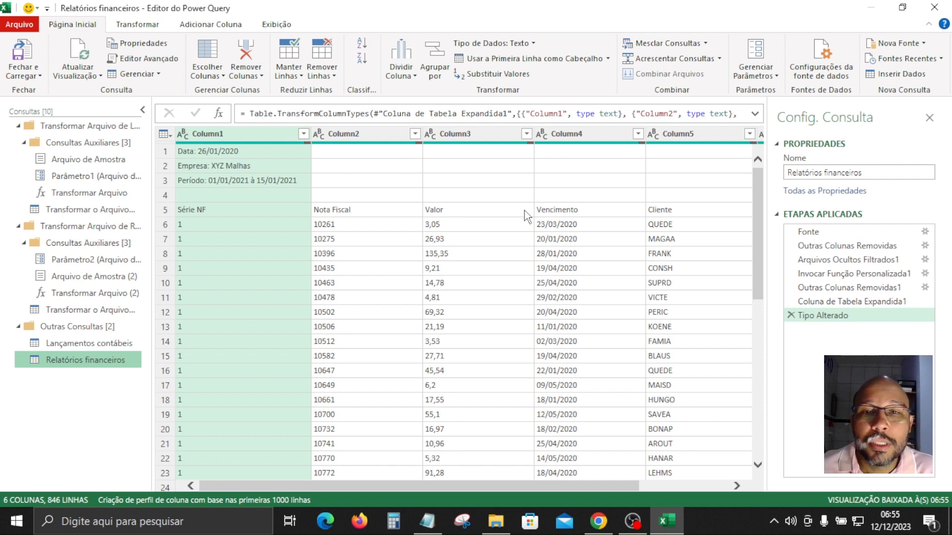
- Review Column1 to Column5 of the combined financial report, including the header lines above the data
{"action": "left_click", "coordinate": [531, 194]}
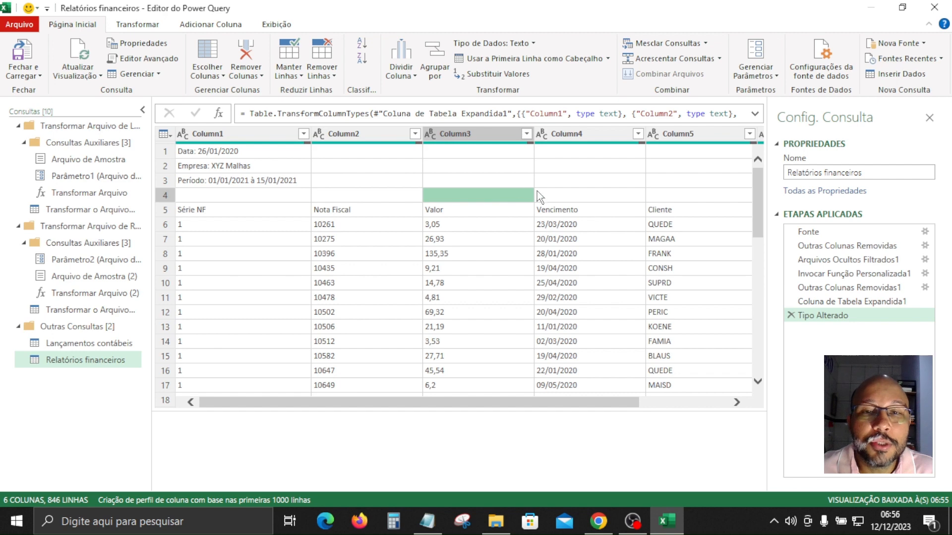
{"action": "left_click", "coordinate": [255, 134]}
{"action": "left_click", "coordinate": [365, 134]}
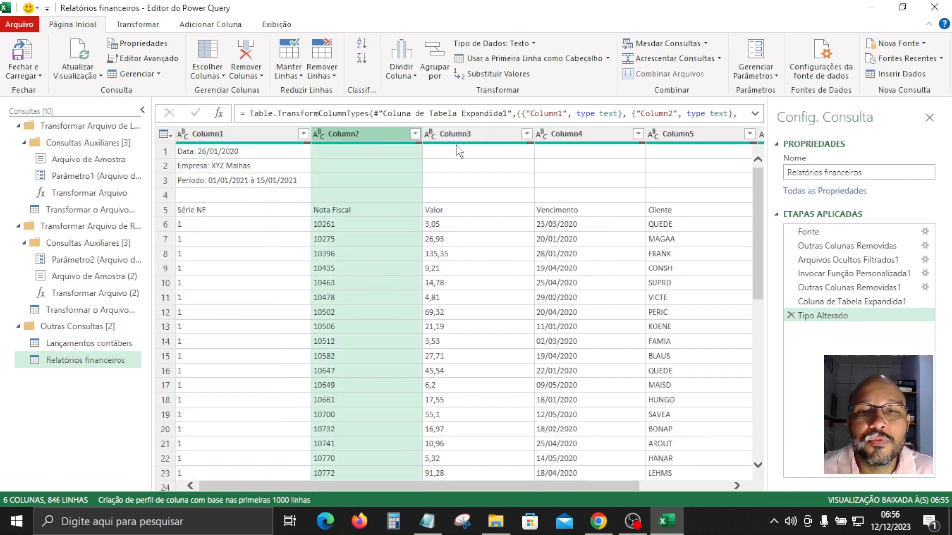
{"action": "left_click", "coordinate": [496, 139]}
{"action": "left_click", "coordinate": [589, 142]}
{"action": "left_click", "coordinate": [716, 140]}
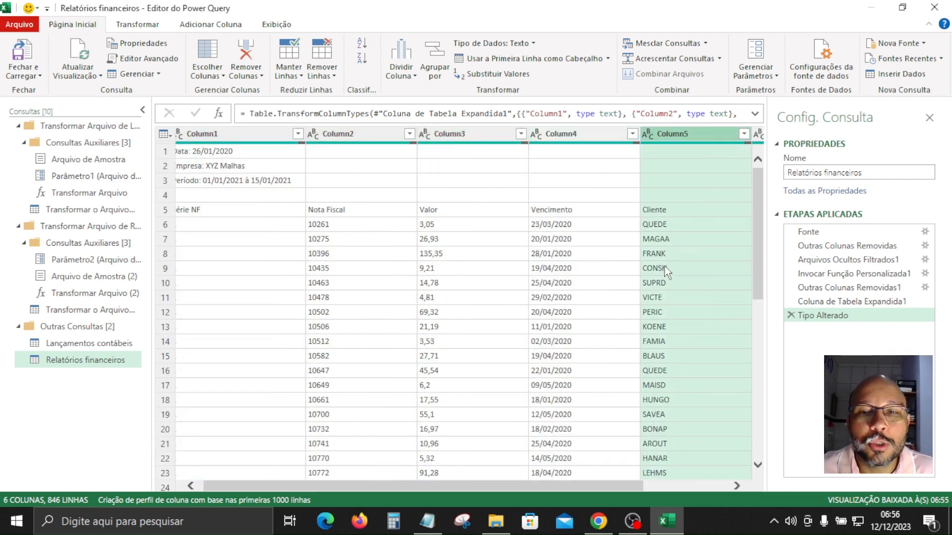
- Remove the top 4 rows above the column titles in Relatórios financeiros and use the Série NF row as headers
{"action": "left_click", "coordinate": [224, 213]}
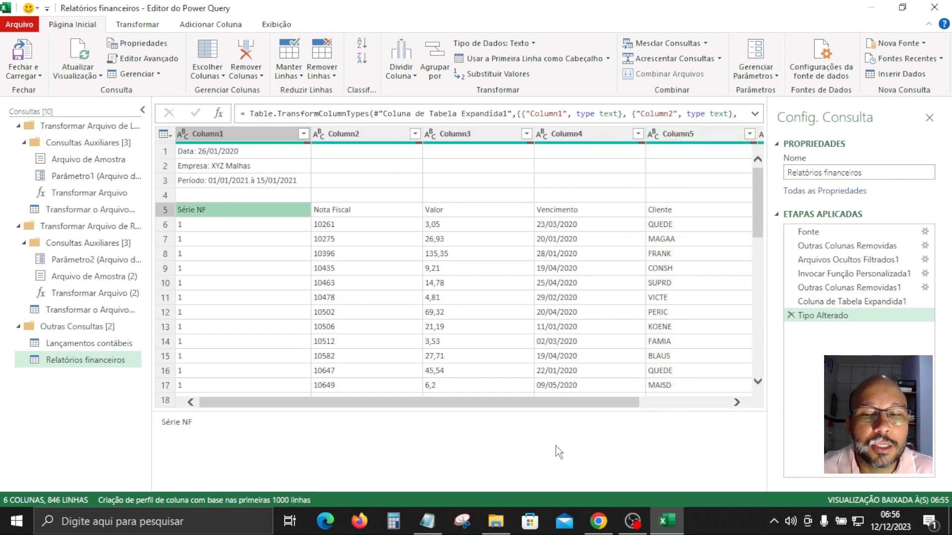
{"action": "left_click", "coordinate": [167, 212]}
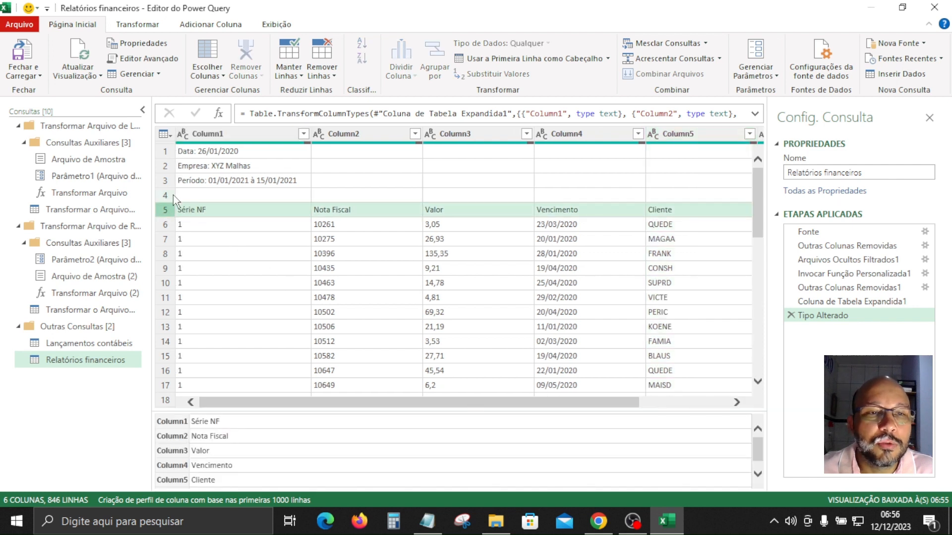
{"action": "left_click", "coordinate": [206, 197]}
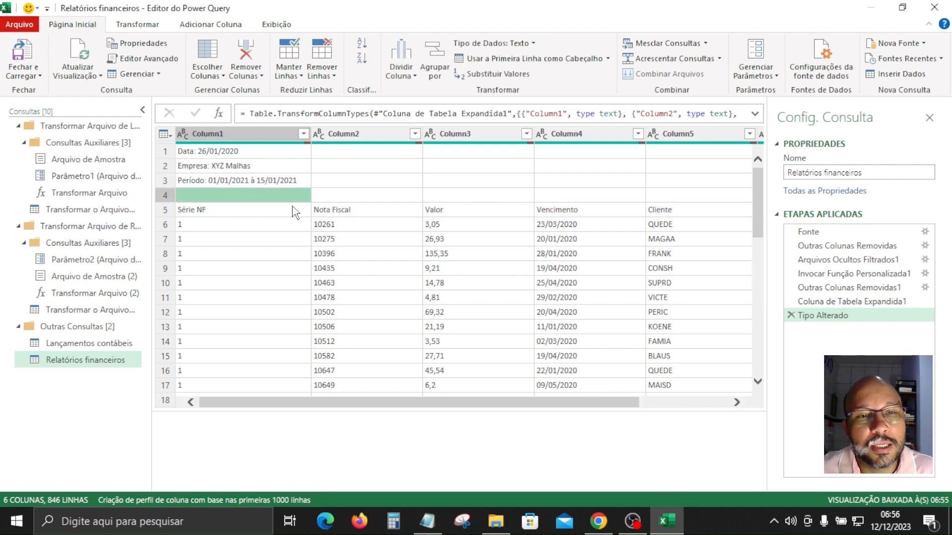
{"action": "left_click", "coordinate": [435, 200]}
{"action": "left_click", "coordinate": [165, 197]}
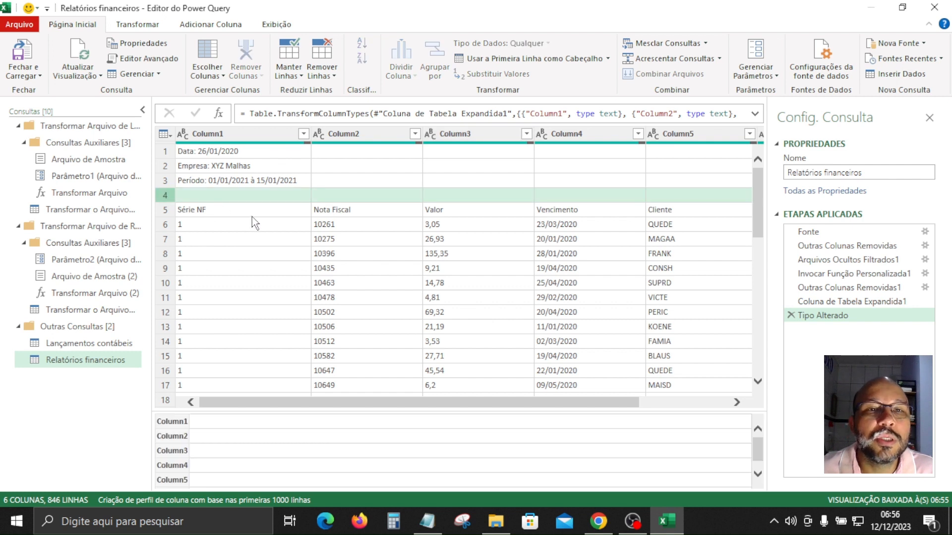
{"action": "left_click", "coordinate": [334, 76]}
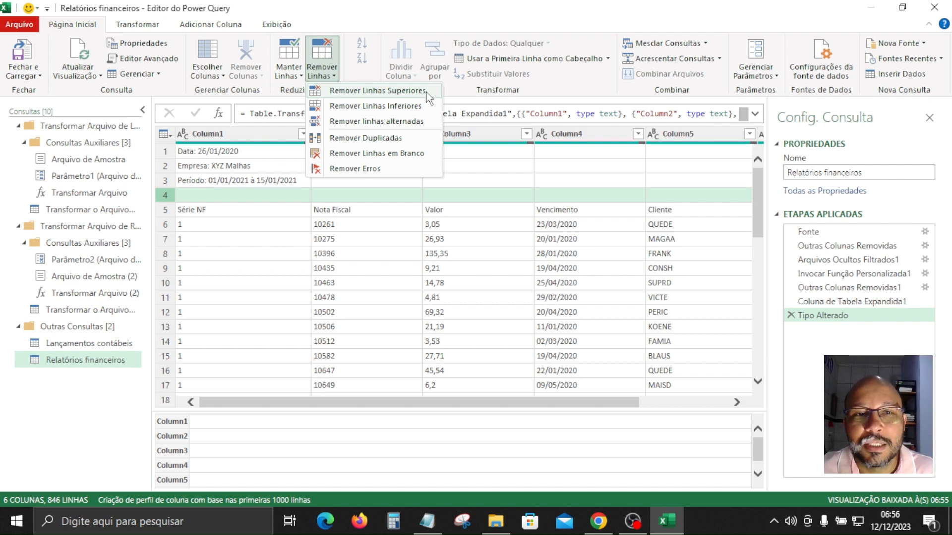
{"action": "left_click", "coordinate": [397, 92]}
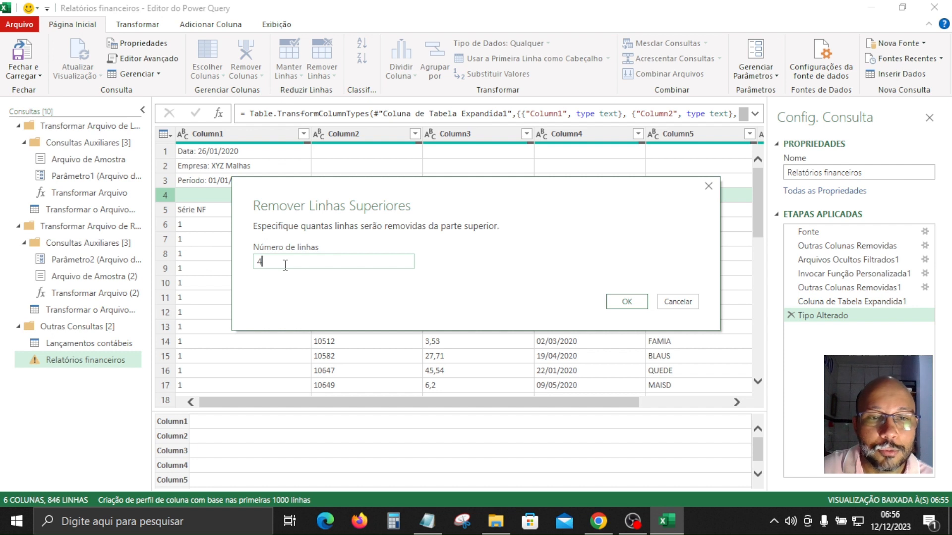
{"action": "left_click", "coordinate": [632, 306]}
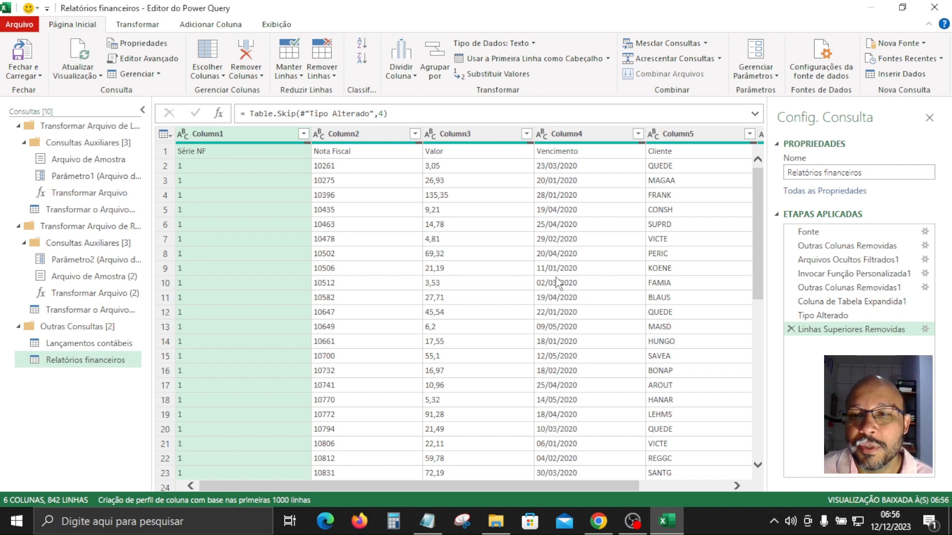
{"action": "left_click", "coordinate": [165, 152]}
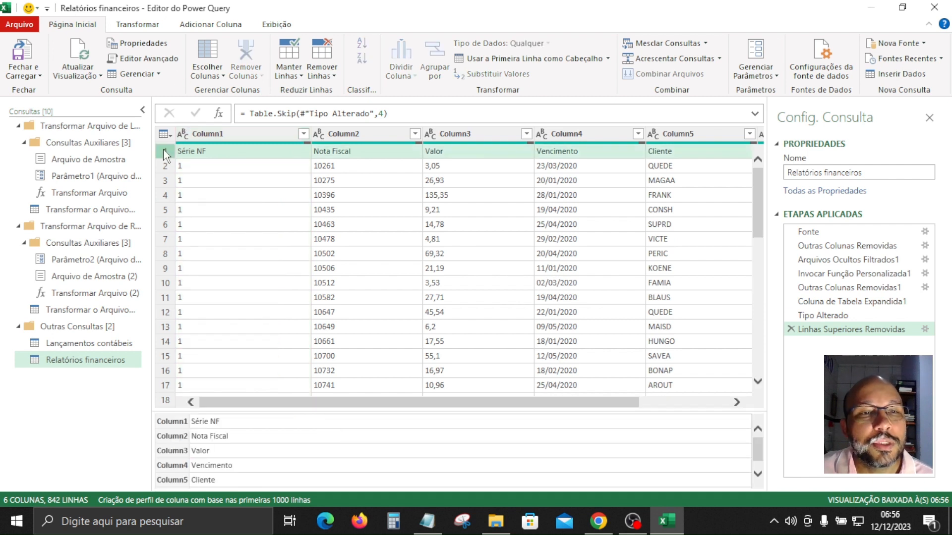
{"action": "left_click", "coordinate": [540, 60]}
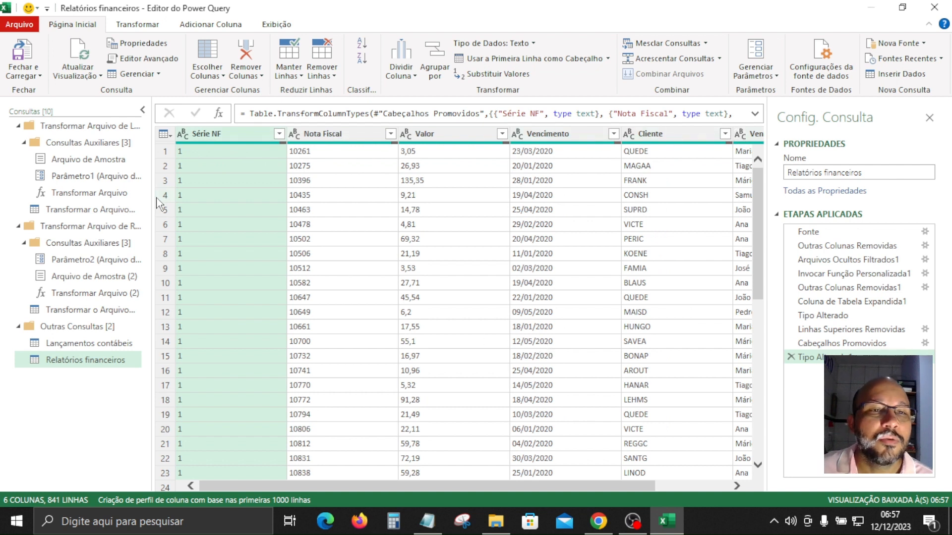
- Filter the empty values out of the Série NF column and remove its rows with errors
{"action": "left_click", "coordinate": [279, 134]}
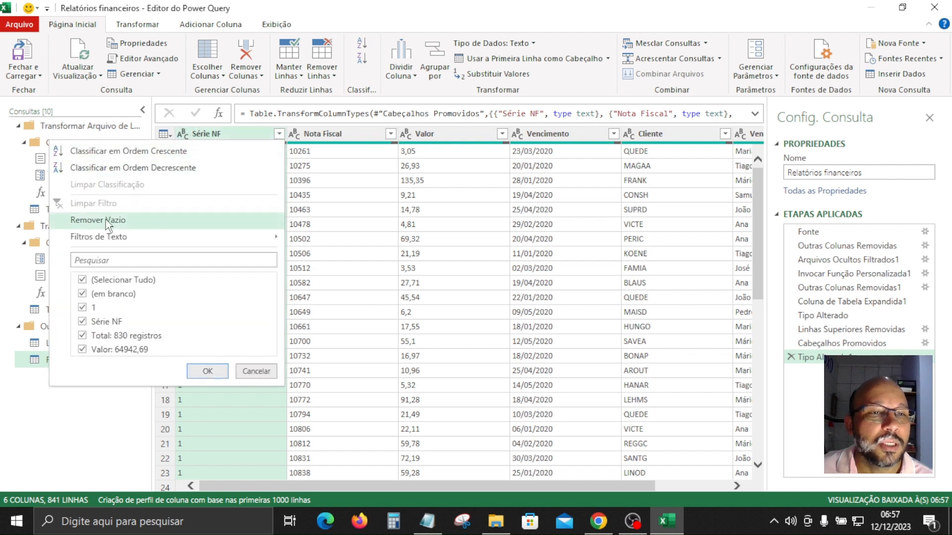
{"action": "left_click", "coordinate": [123, 221]}
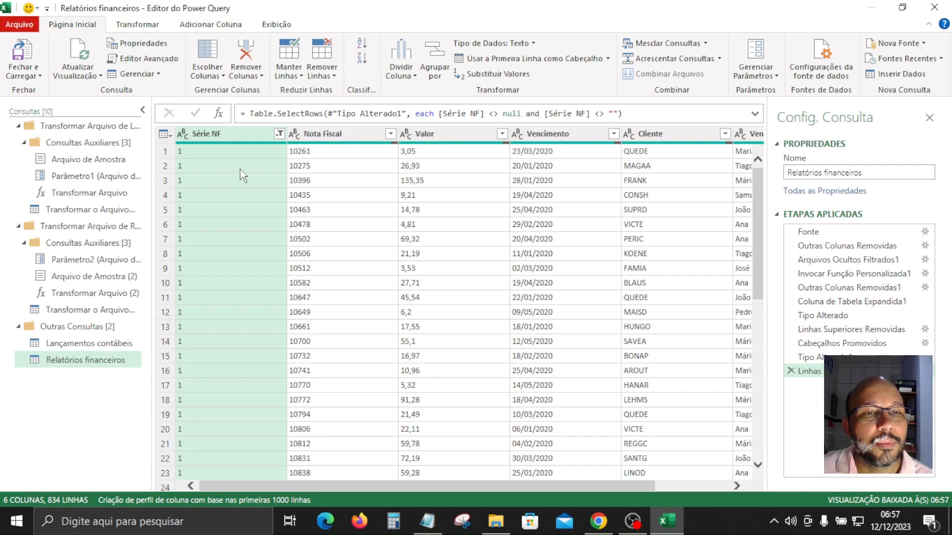
{"action": "right_click", "coordinate": [210, 133]}
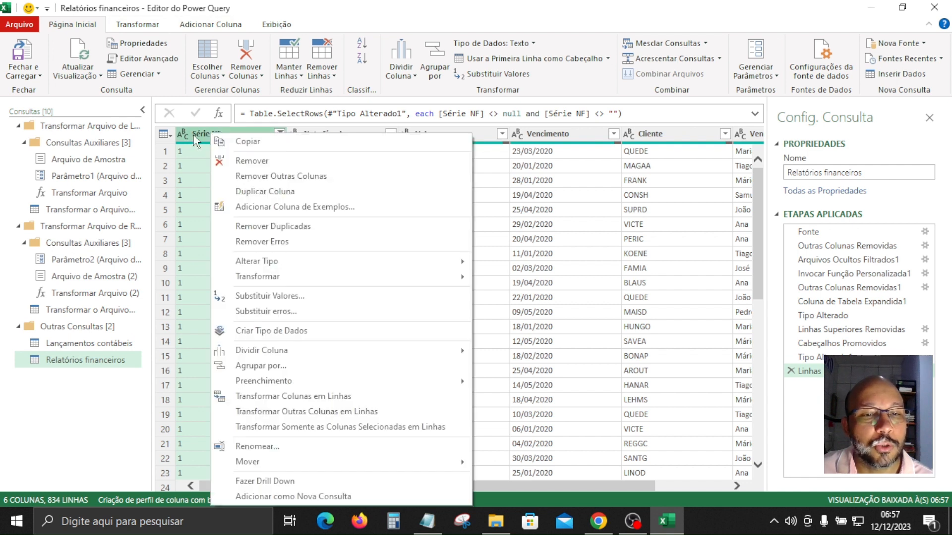
{"action": "left_click", "coordinate": [277, 243]}
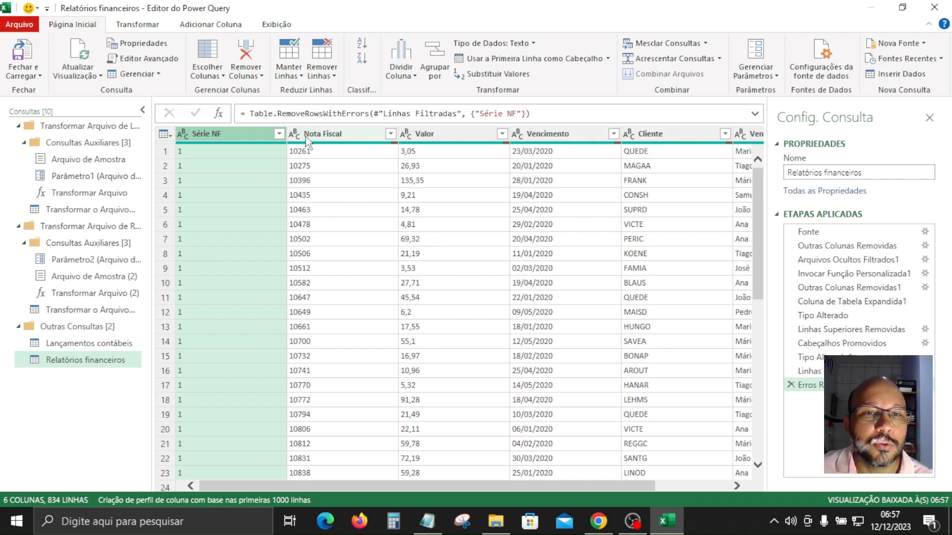
- Change the data type of the Nota Fiscal column to Número Inteiro
{"action": "left_click", "coordinate": [303, 149]}
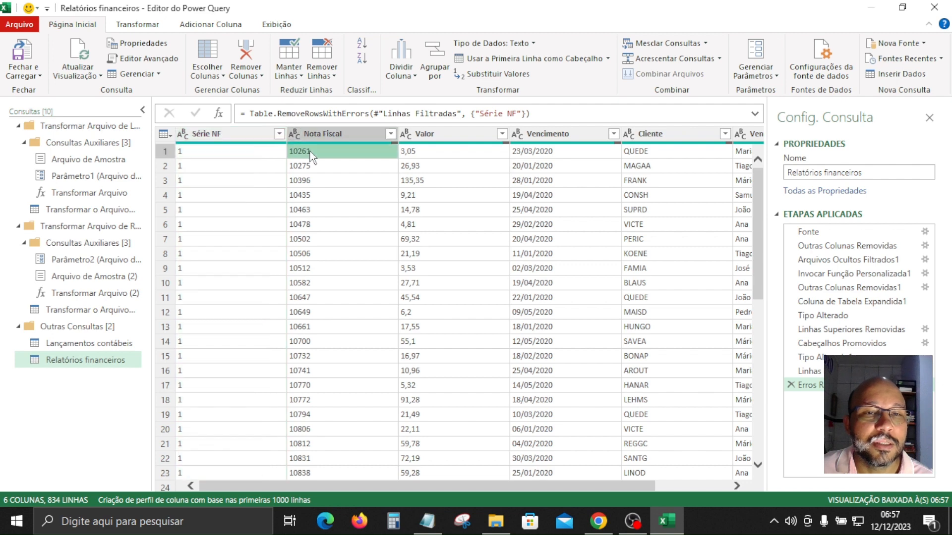
{"action": "left_click", "coordinate": [316, 182]}
{"action": "left_click", "coordinate": [326, 315]}
{"action": "scroll", "coordinate": [329, 323], "scroll_direction": "down", "scroll_amount": 2}
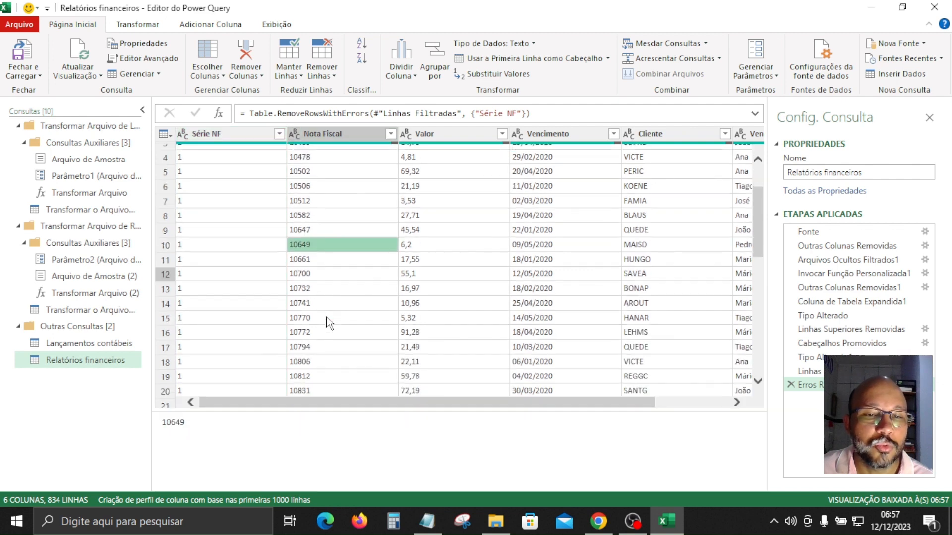
{"action": "scroll", "coordinate": [329, 322], "scroll_direction": "up", "scroll_amount": 2}
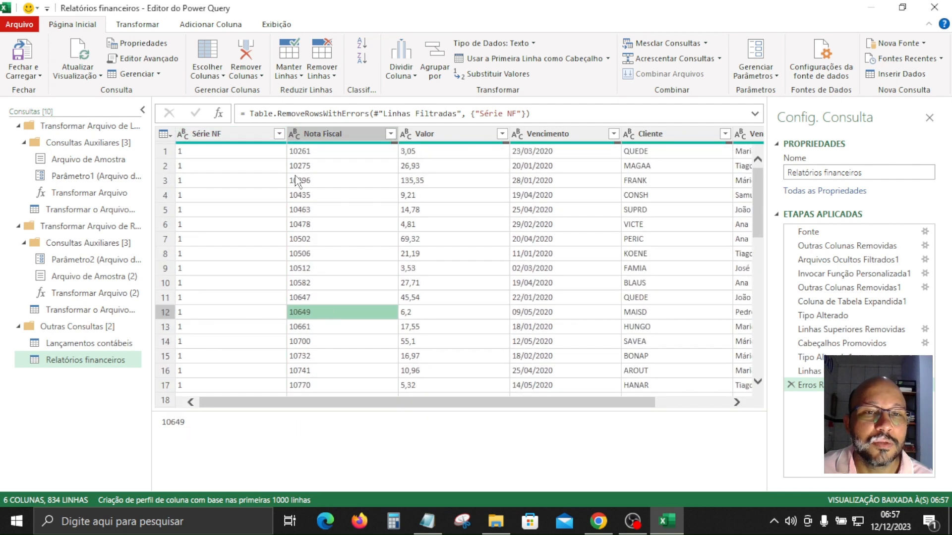
{"action": "left_click", "coordinate": [296, 140]}
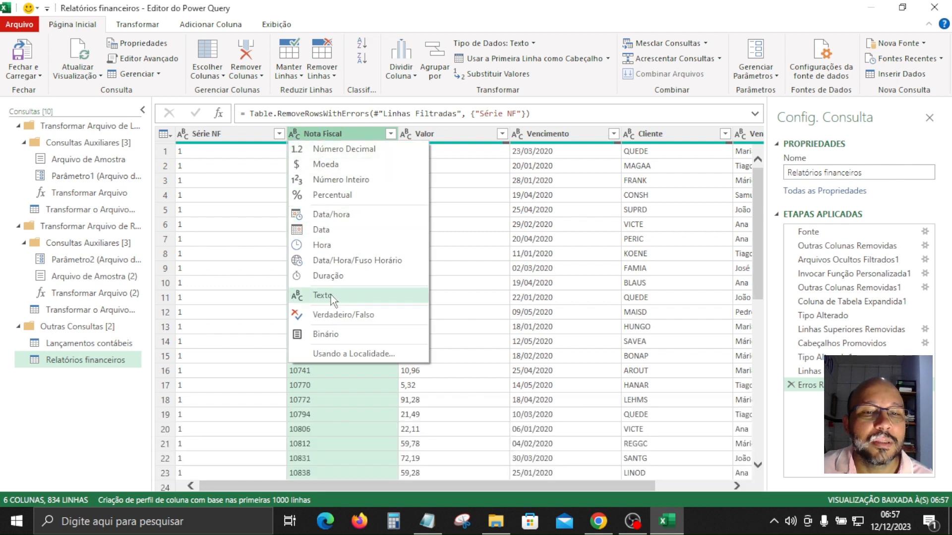
{"action": "left_click", "coordinate": [469, 243]}
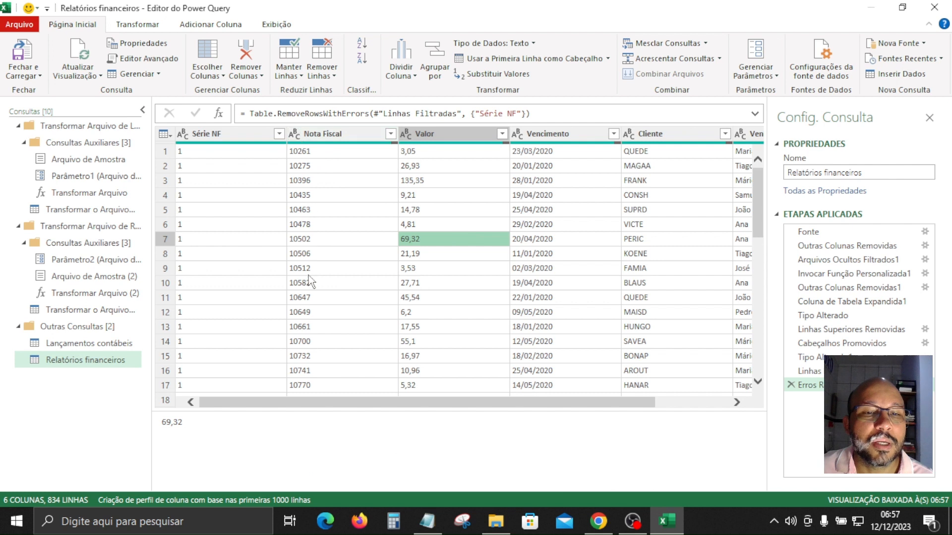
{"action": "left_click", "coordinate": [295, 135]}
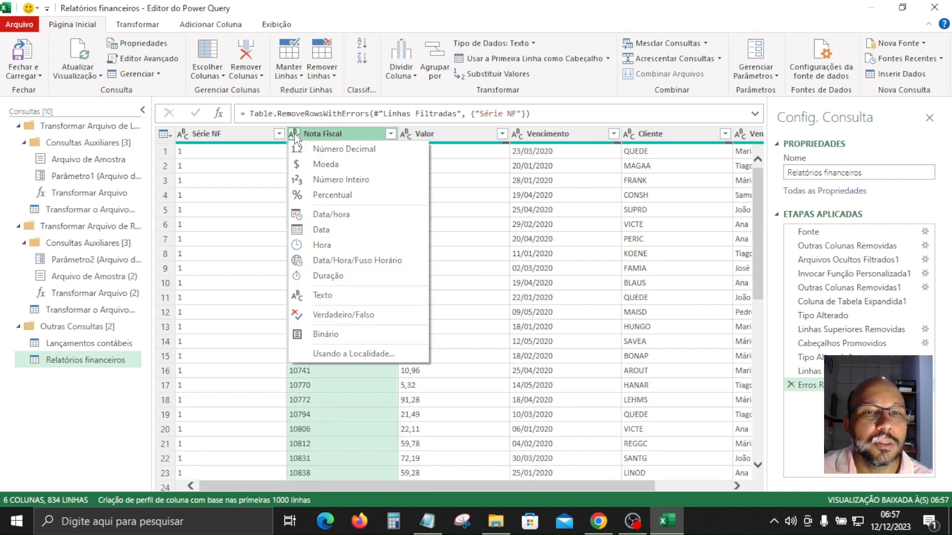
{"action": "left_click", "coordinate": [344, 180]}
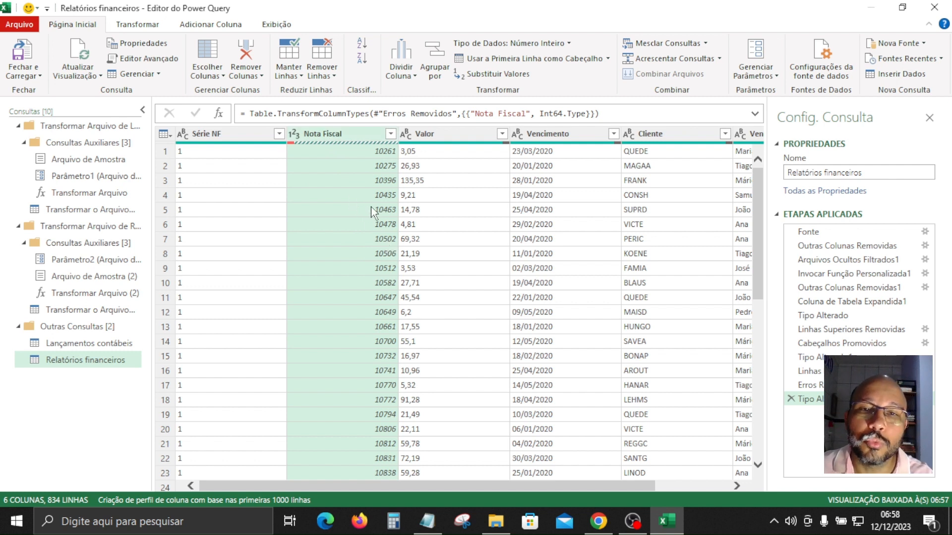
- Change the data type of the Valor column to Número Decimal
{"action": "left_click", "coordinate": [431, 151]}
{"action": "left_click", "coordinate": [432, 213]}
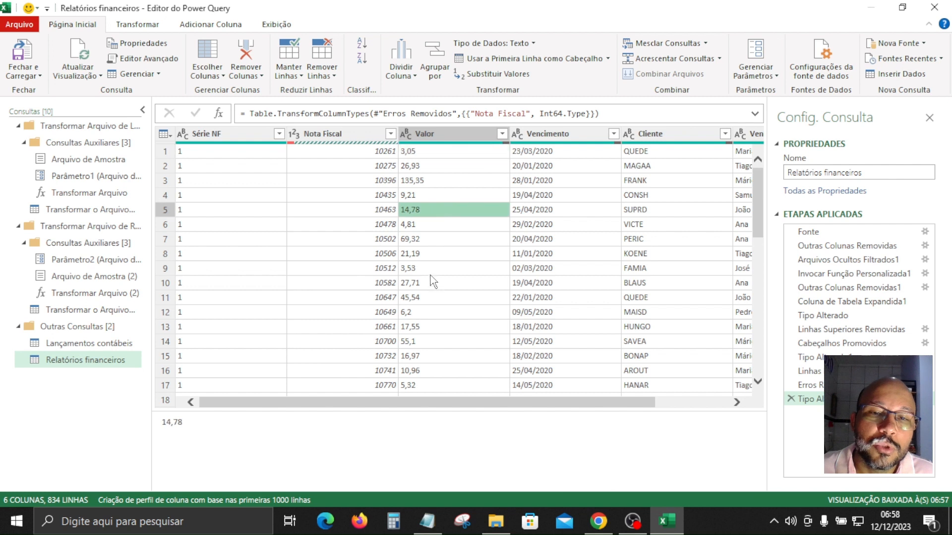
{"action": "left_click", "coordinate": [430, 283]}
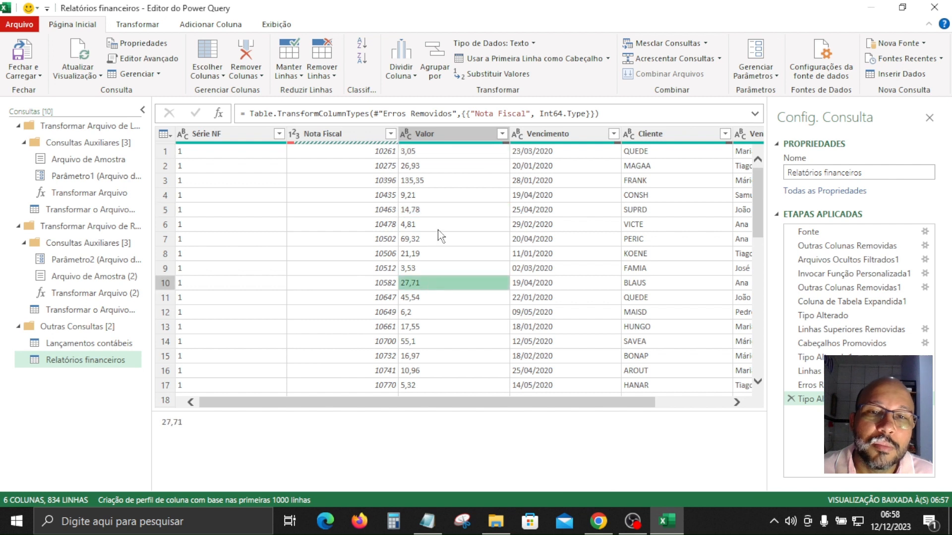
{"action": "left_click", "coordinate": [407, 133]}
{"action": "left_click", "coordinate": [487, 150]}
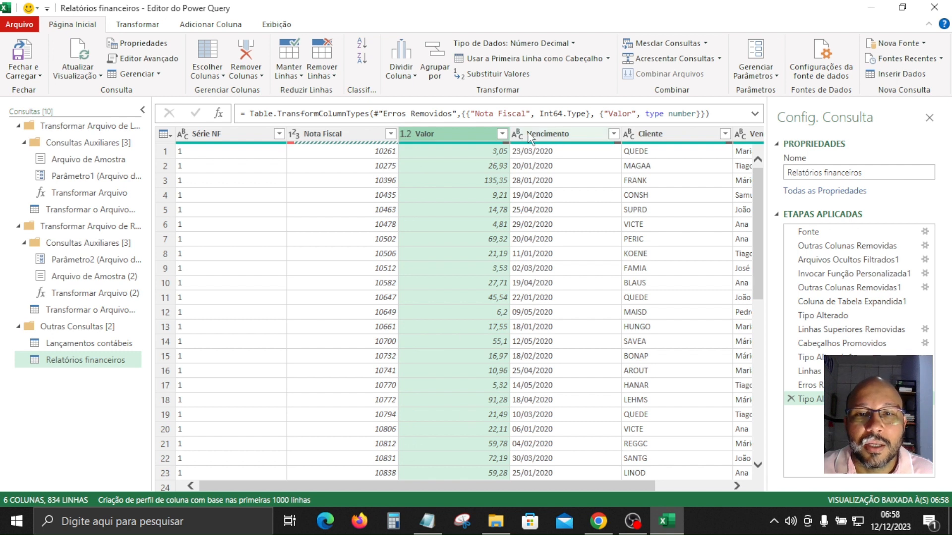
- Change the data type of the Vencimento column to Data
{"action": "left_click", "coordinate": [545, 153]}
{"action": "left_click", "coordinate": [560, 269]}
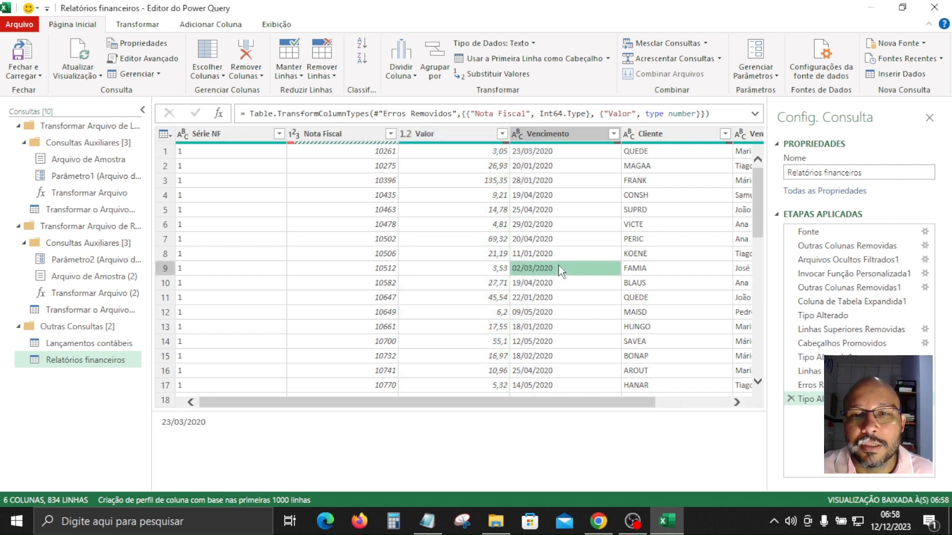
{"action": "left_click", "coordinate": [516, 135]}
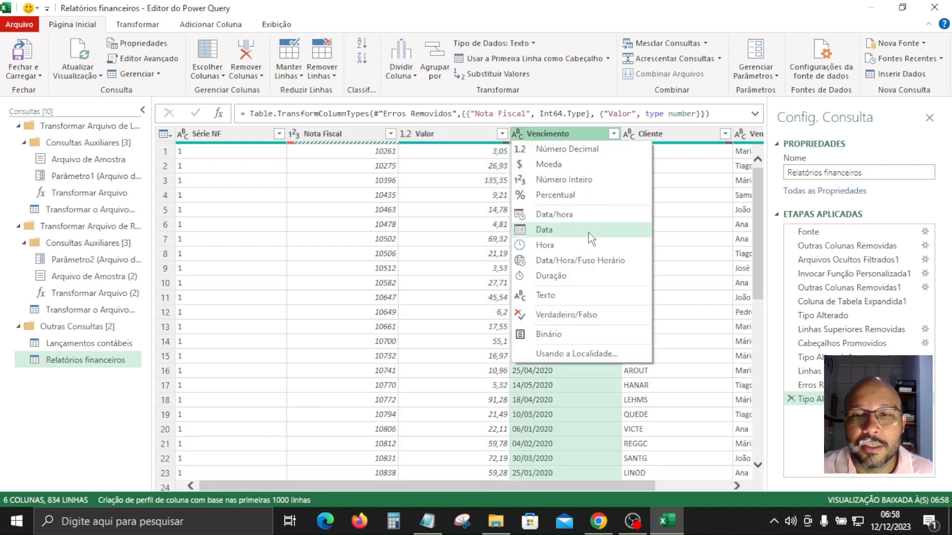
{"action": "left_click", "coordinate": [564, 230]}
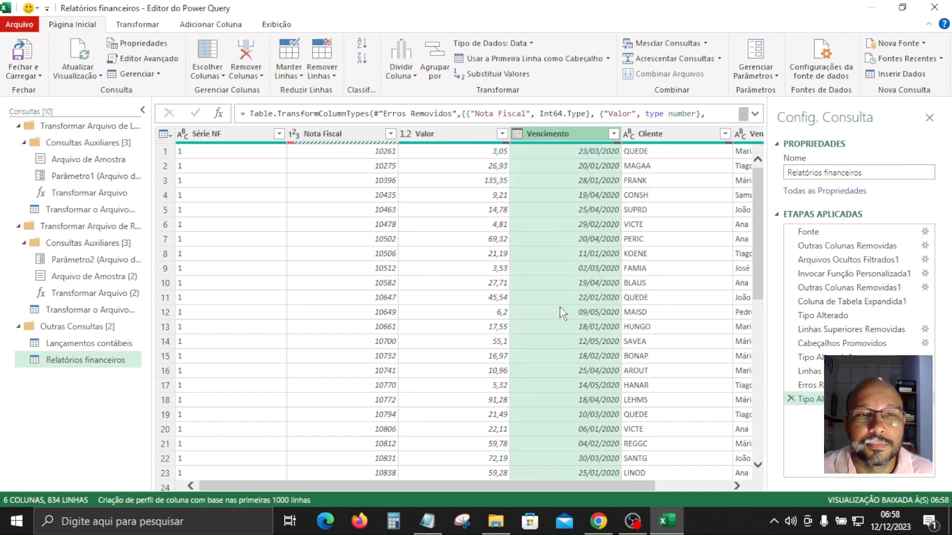
- Change the data type of the Série NF column to Número Inteiro
{"action": "left_click", "coordinate": [222, 251]}
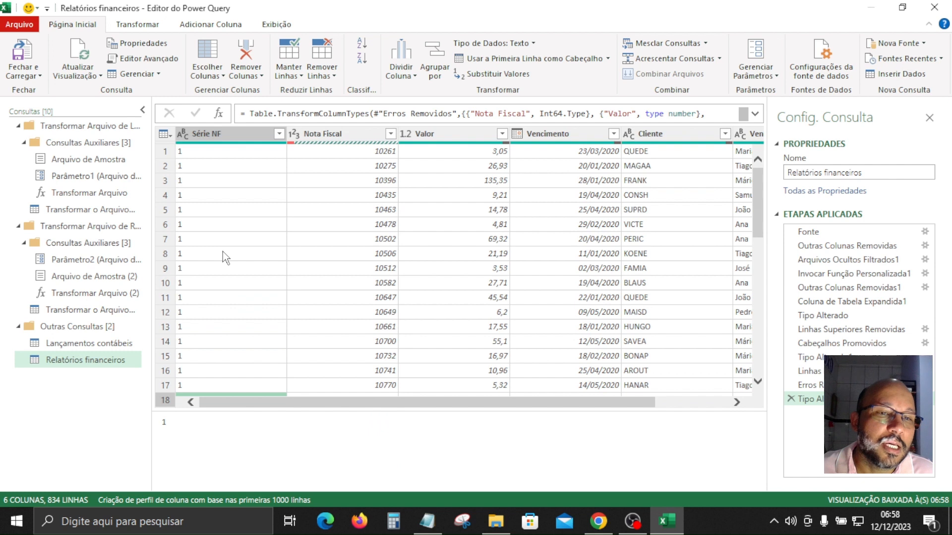
{"action": "left_click", "coordinate": [205, 157]}
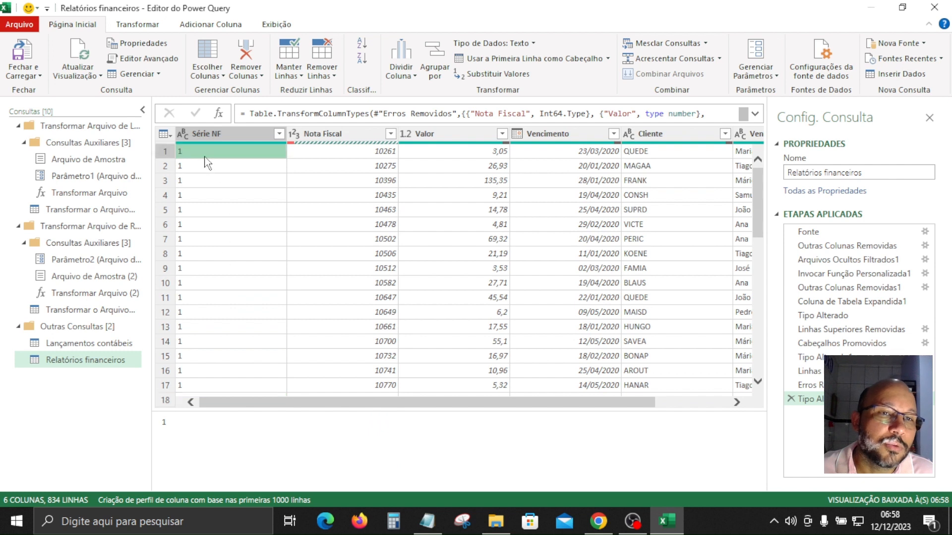
{"action": "left_click", "coordinate": [181, 133]}
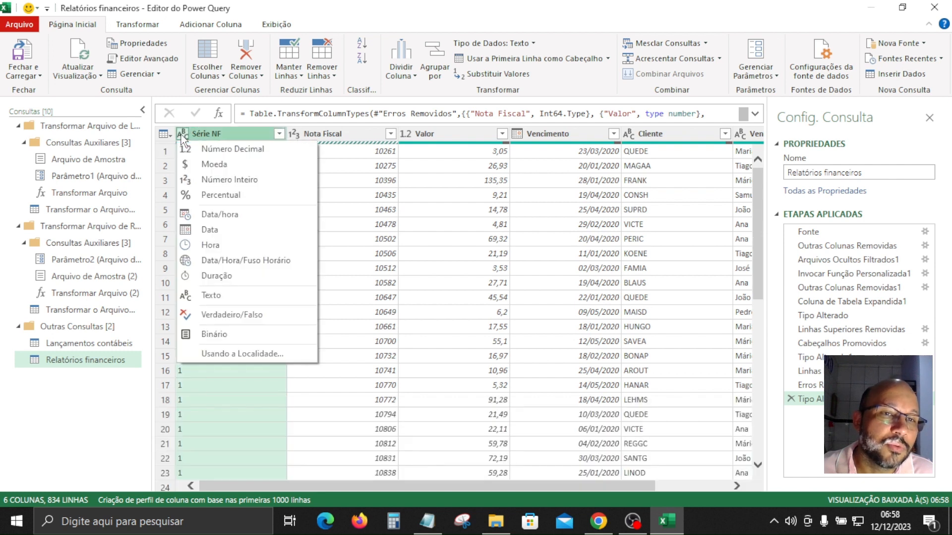
{"action": "left_click", "coordinate": [244, 182]}
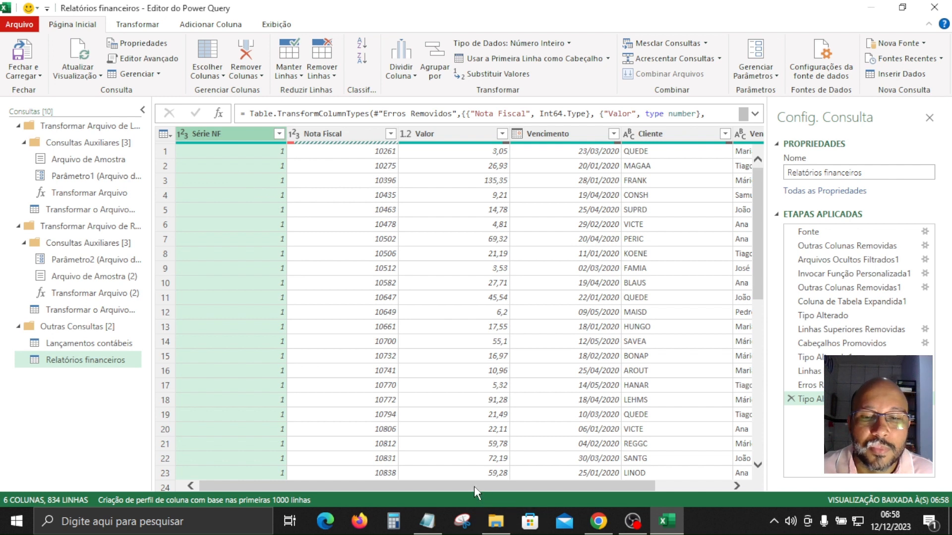
- Check the Vendedor column's contents and inspect the rows of the retyped columns for conversion errors
{"action": "left_click_drag", "start_coordinate": [474, 486], "coordinate": [600, 494]}
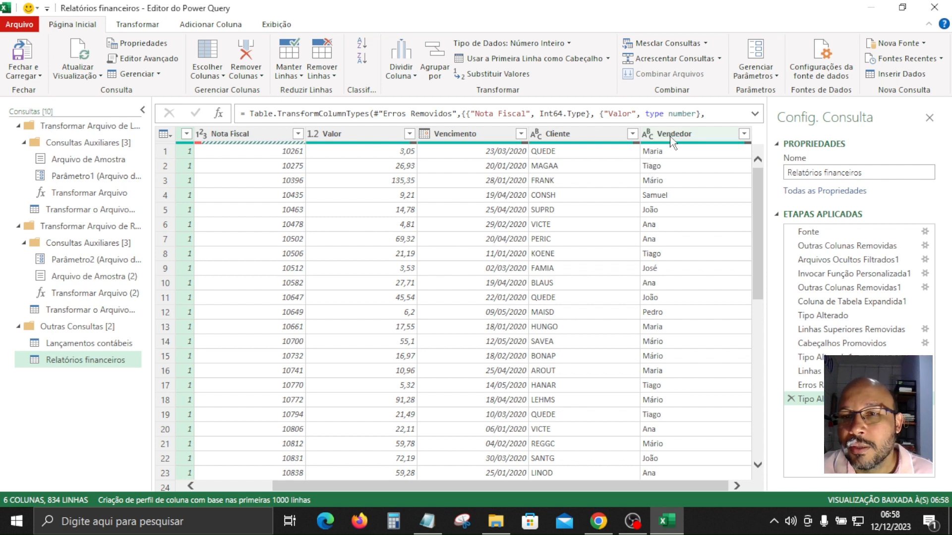
{"action": "left_click", "coordinate": [647, 195]}
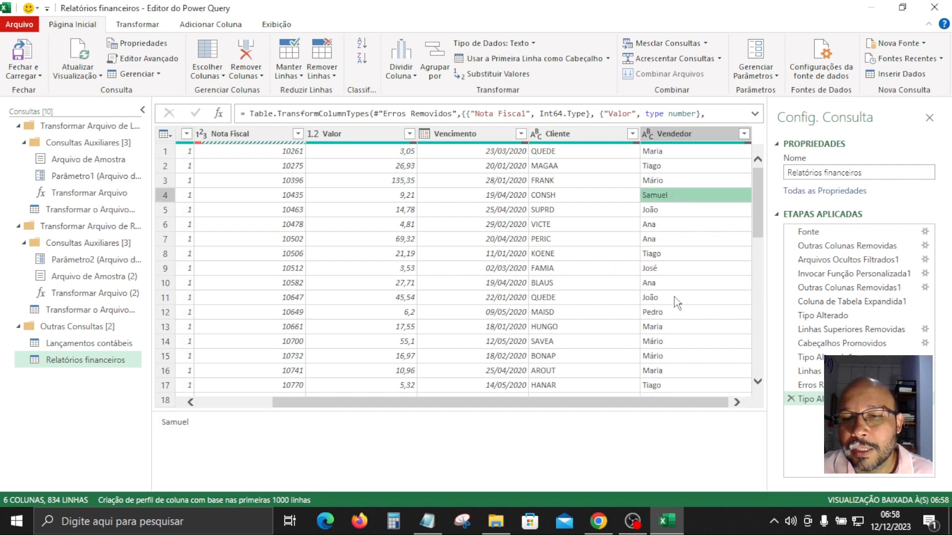
{"action": "scroll", "coordinate": [677, 297], "scroll_direction": "down", "scroll_amount": 4}
{"action": "scroll", "coordinate": [675, 296], "scroll_direction": "up", "scroll_amount": 4}
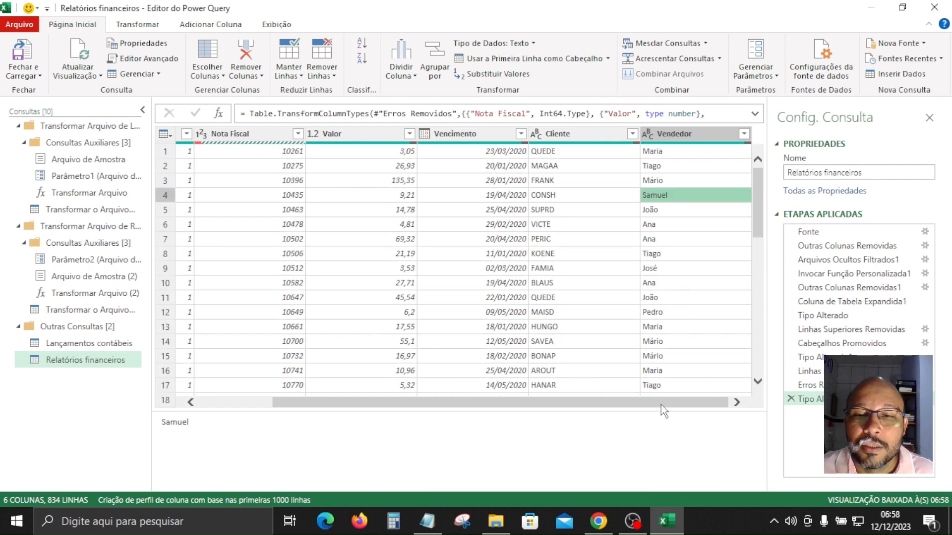
{"action": "scroll", "coordinate": [661, 405], "scroll_direction": "left", "scroll_amount": 3}
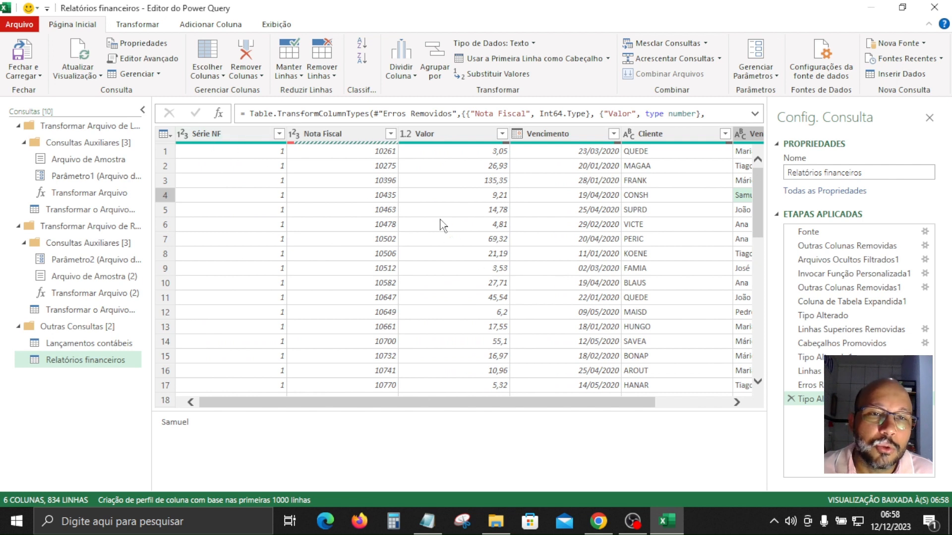
{"action": "left_click", "coordinate": [412, 233]}
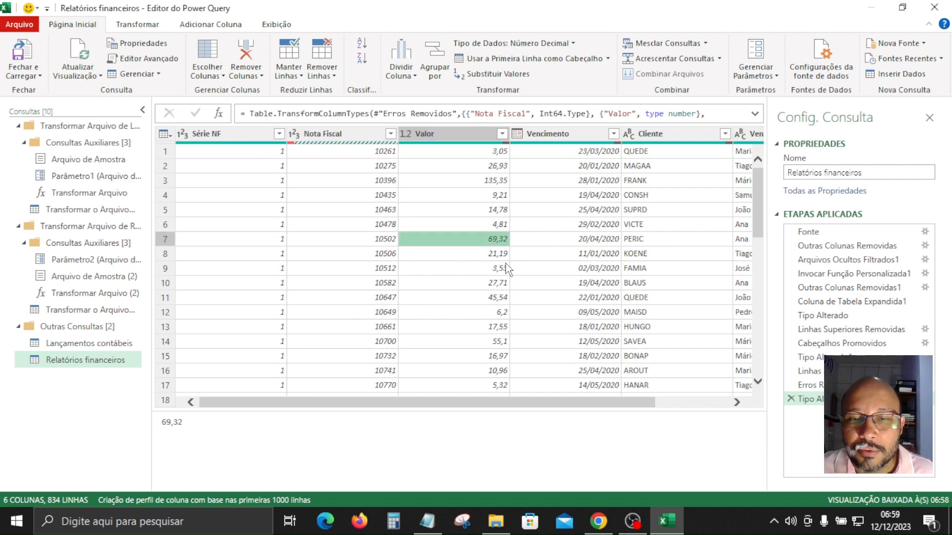
{"action": "scroll", "coordinate": [512, 261], "scroll_direction": "down", "scroll_amount": 15}
{"action": "scroll", "coordinate": [513, 262], "scroll_direction": "up", "scroll_amount": 2}
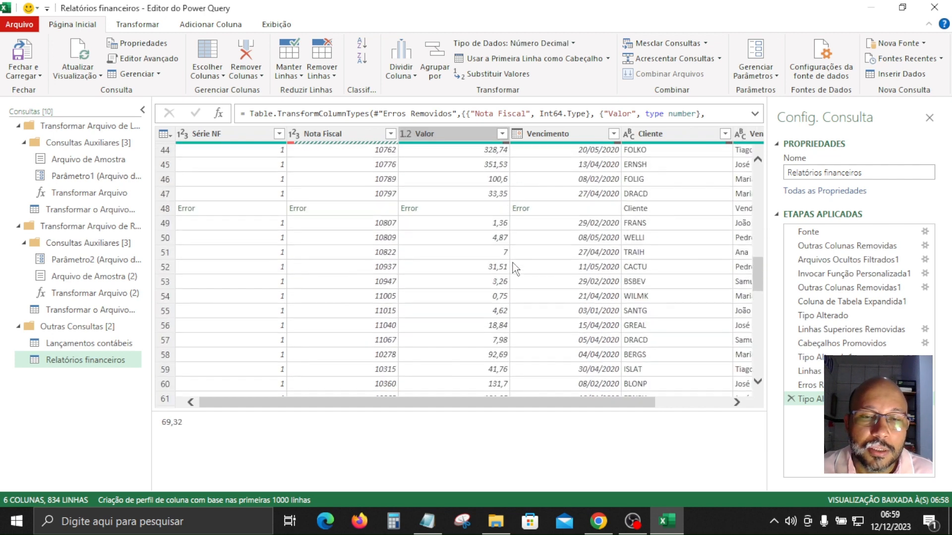
{"action": "left_click", "coordinate": [324, 248]}
{"action": "left_click", "coordinate": [211, 251]}
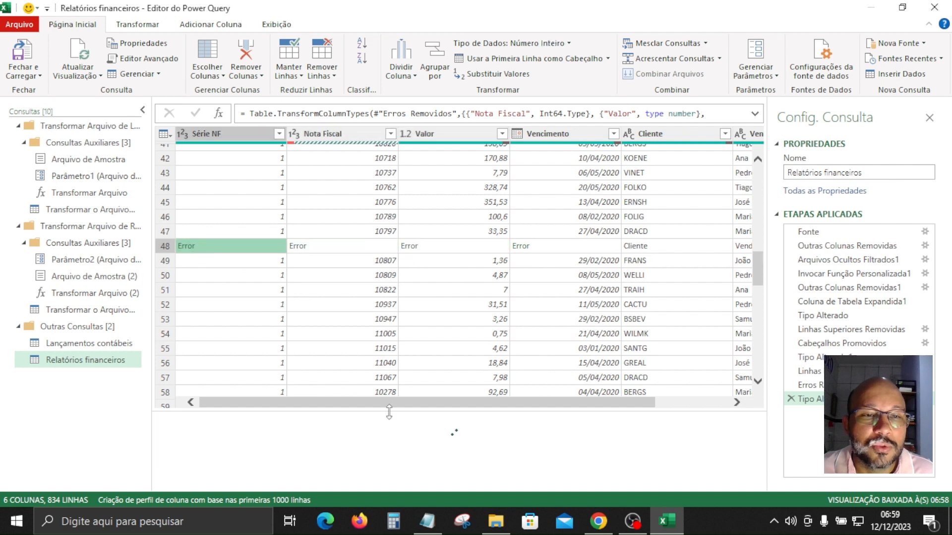
- Remove the rows with errors in the retyped Série NF column and check the remaining rows
{"action": "left_click", "coordinate": [218, 133]}
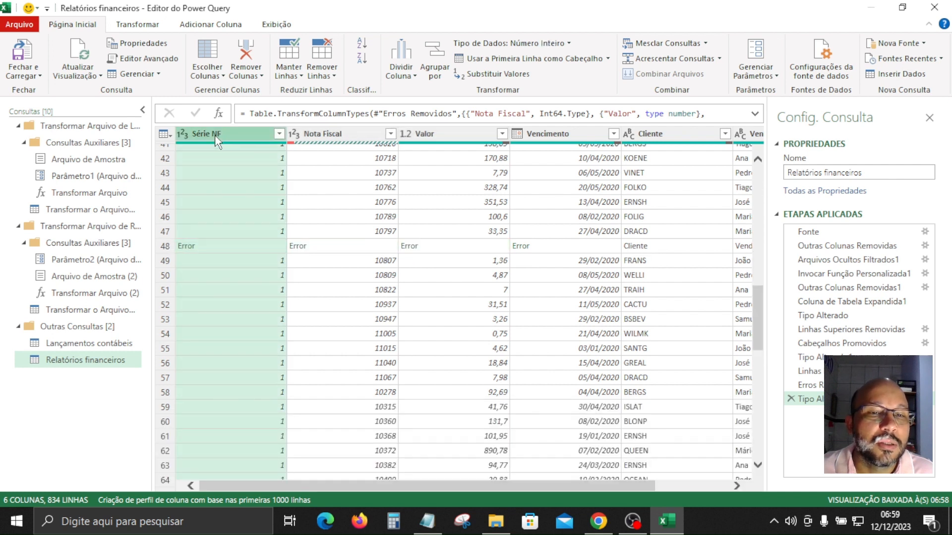
{"action": "right_click", "coordinate": [218, 136]}
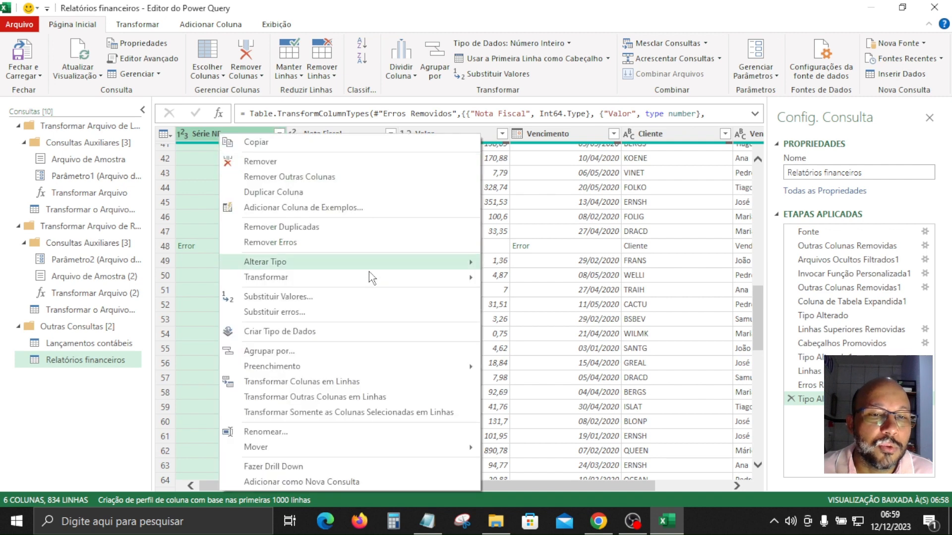
{"action": "left_click", "coordinate": [327, 243]}
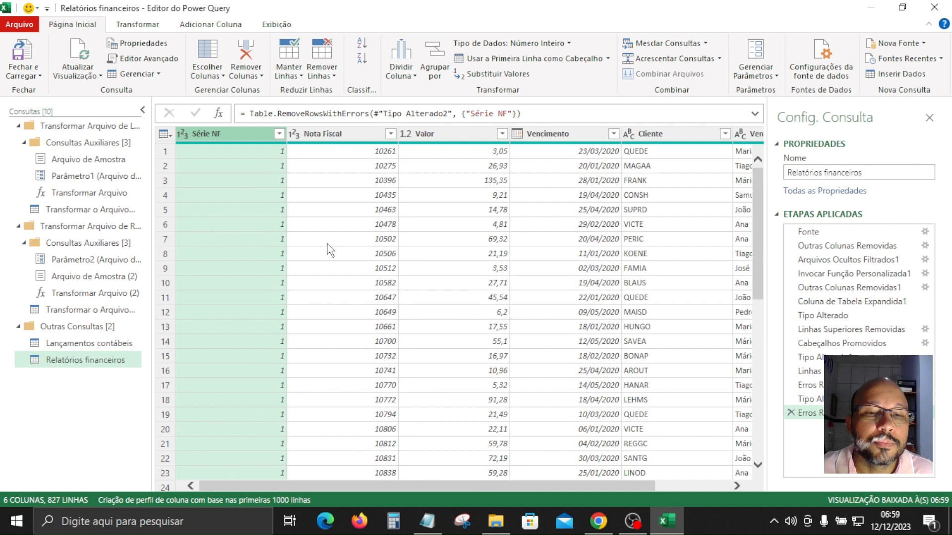
{"action": "scroll", "coordinate": [327, 244], "scroll_direction": "down", "scroll_amount": 20}
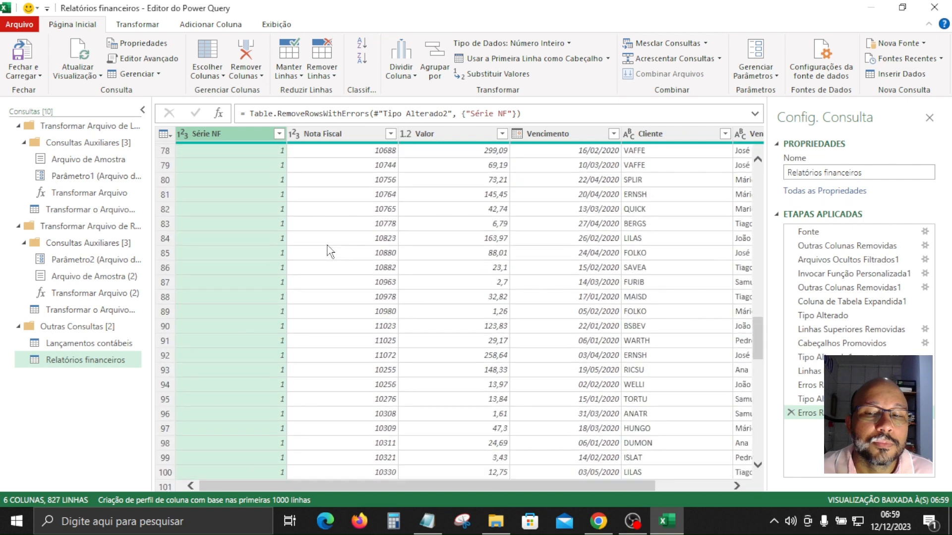
{"action": "scroll", "coordinate": [328, 247], "scroll_direction": "down", "scroll_amount": 20}
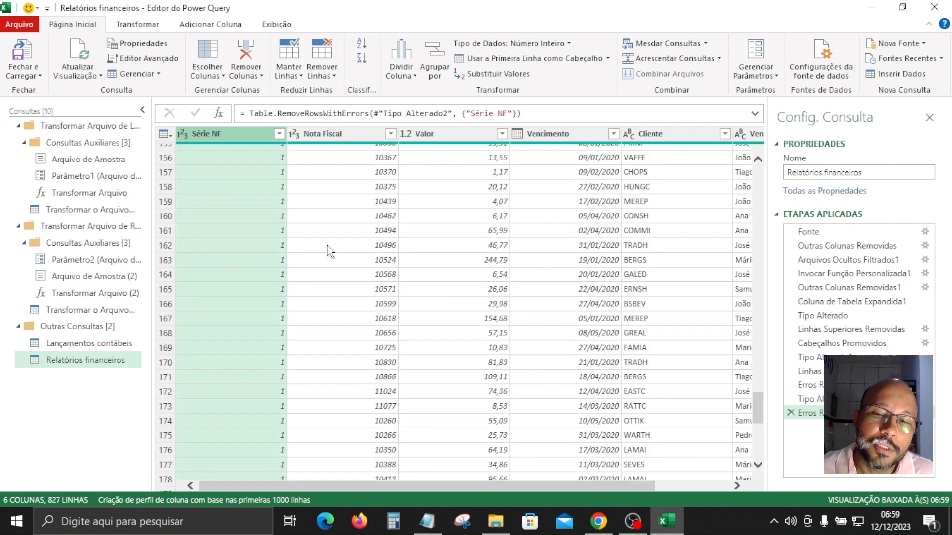
{"action": "scroll", "coordinate": [327, 248], "scroll_direction": "down", "scroll_amount": 20}
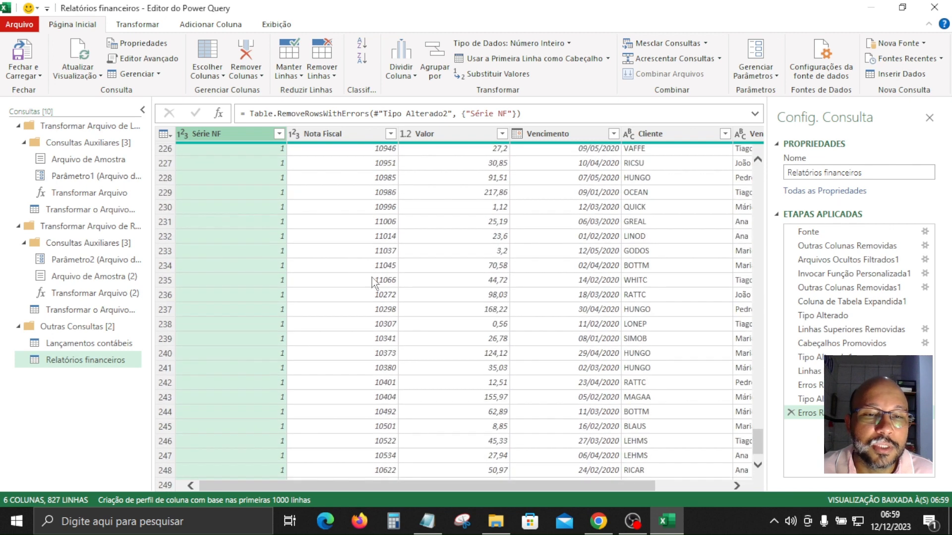
{"action": "scroll", "coordinate": [377, 225], "scroll_direction": "up", "scroll_amount": 20}
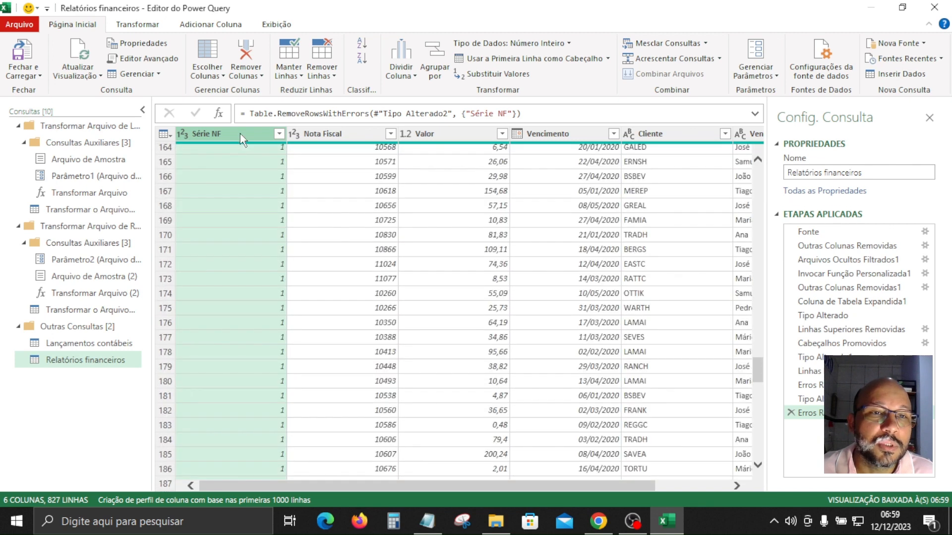
- Review the cleaned Relatórios financeiros rows back up to the first record
{"action": "right_click", "coordinate": [242, 138]}
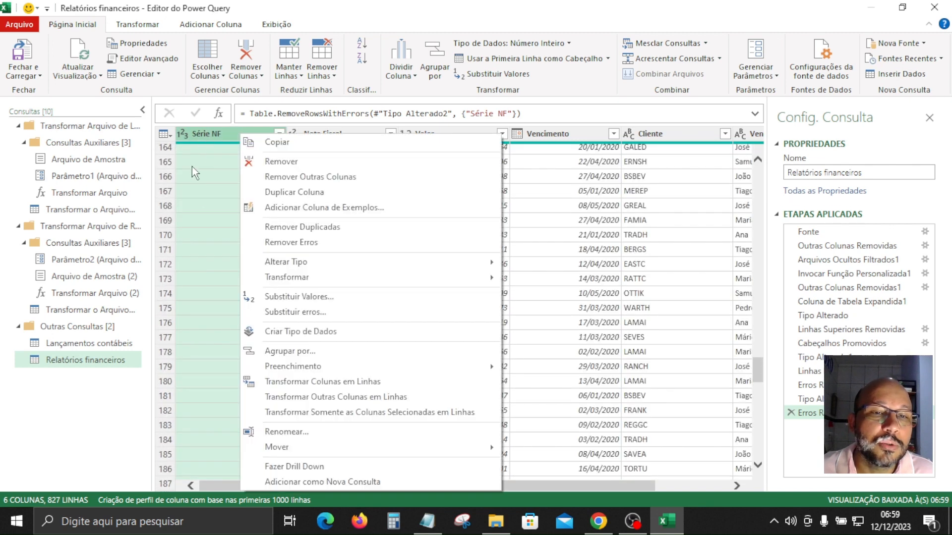
{"action": "left_click", "coordinate": [569, 253]}
{"action": "scroll", "coordinate": [297, 233], "scroll_direction": "up", "scroll_amount": 8}
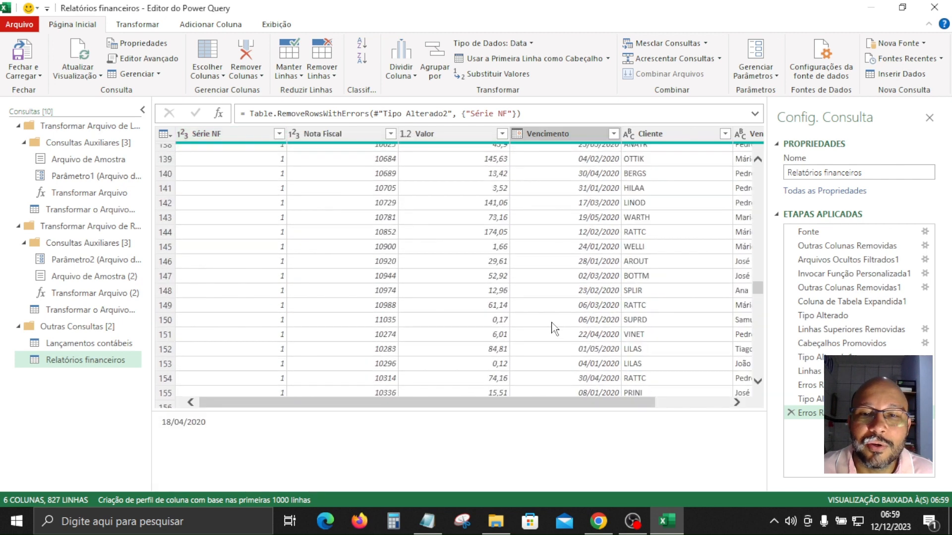
{"action": "scroll", "coordinate": [552, 323], "scroll_direction": "up", "scroll_amount": 10}
{"action": "left_click_drag", "start_coordinate": [759, 264], "coordinate": [761, 164]}
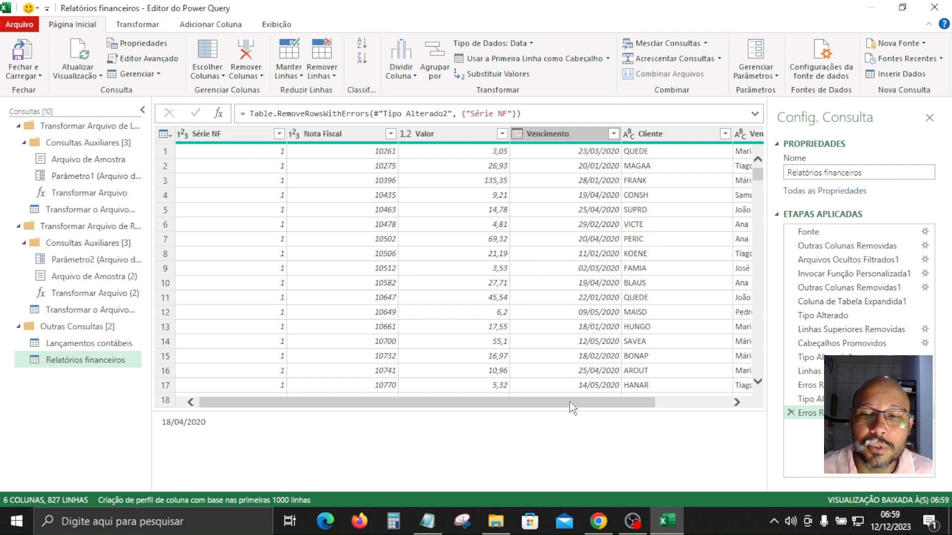
{"action": "left_click_drag", "start_coordinate": [570, 403], "coordinate": [353, 398]}
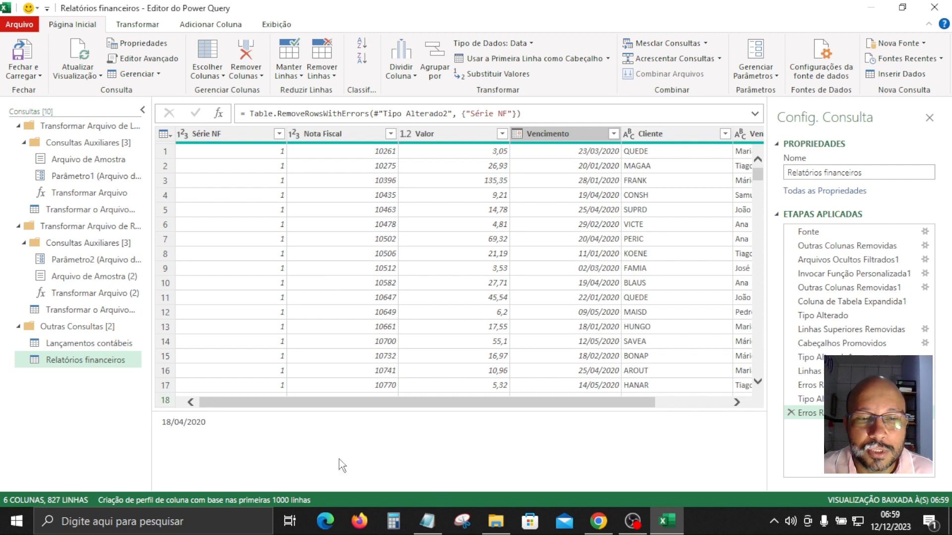
- Check the source file Relatório.txt in File Explorer and return to the Power Query Editor
{"action": "left_click", "coordinate": [501, 521]}
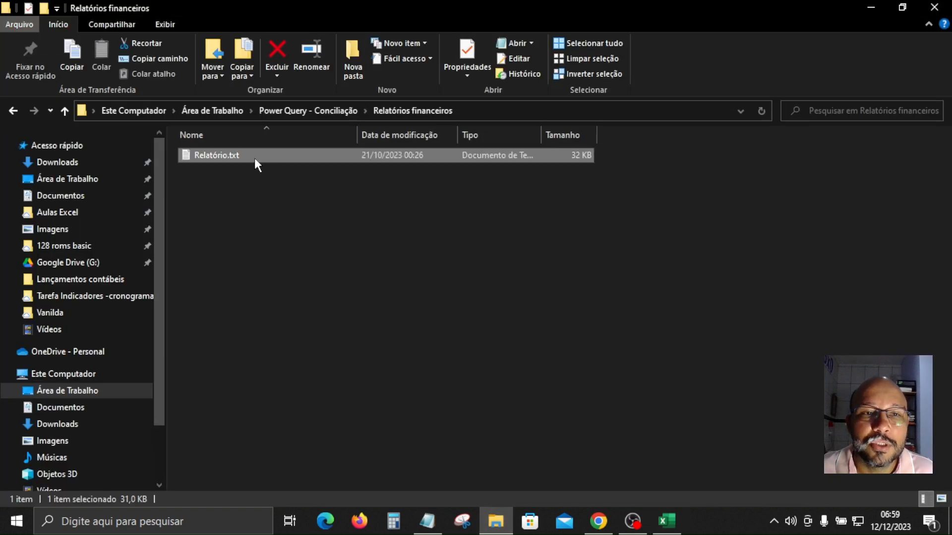
{"action": "key", "text": "F2"}
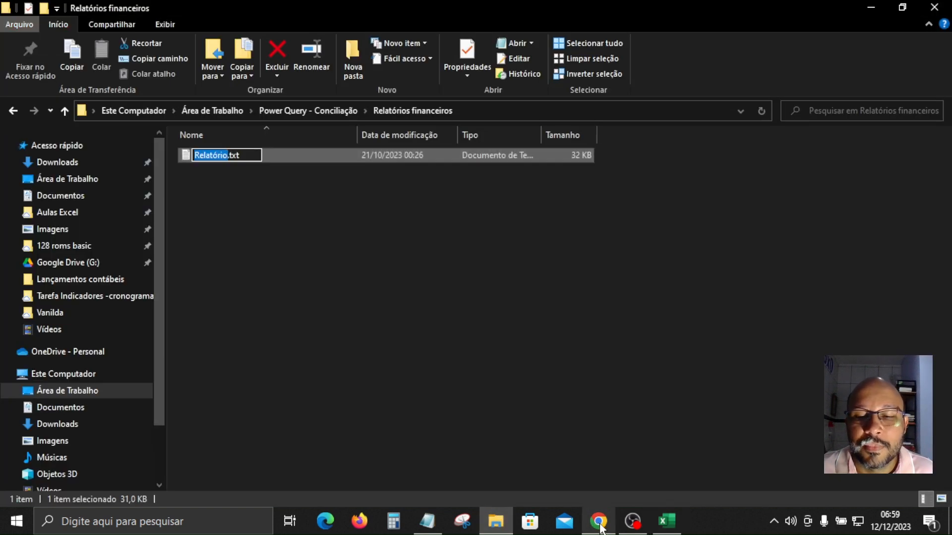
{"action": "left_click", "coordinate": [667, 522]}
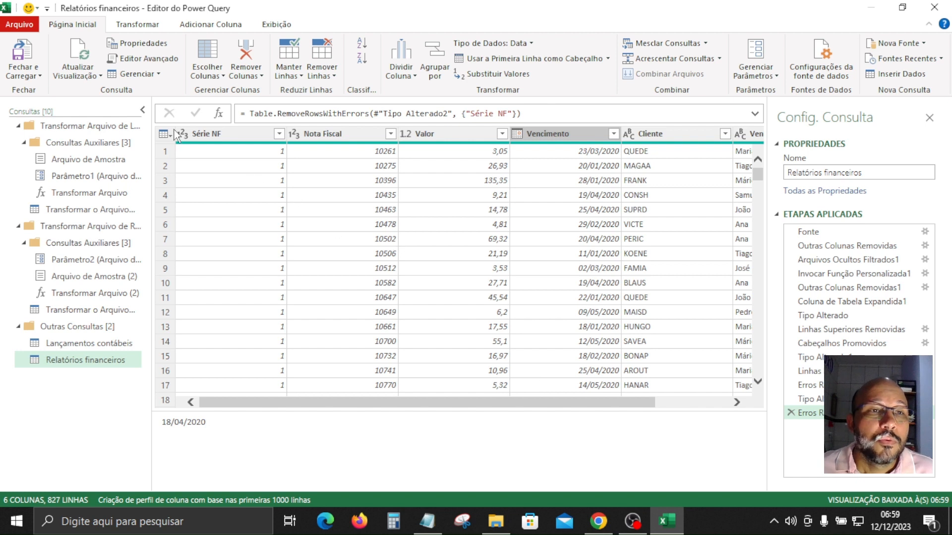
- Close the Power Query Editor and load the queries to the workbook with the Apenas Criar Conexão option
{"action": "left_click", "coordinate": [40, 77]}
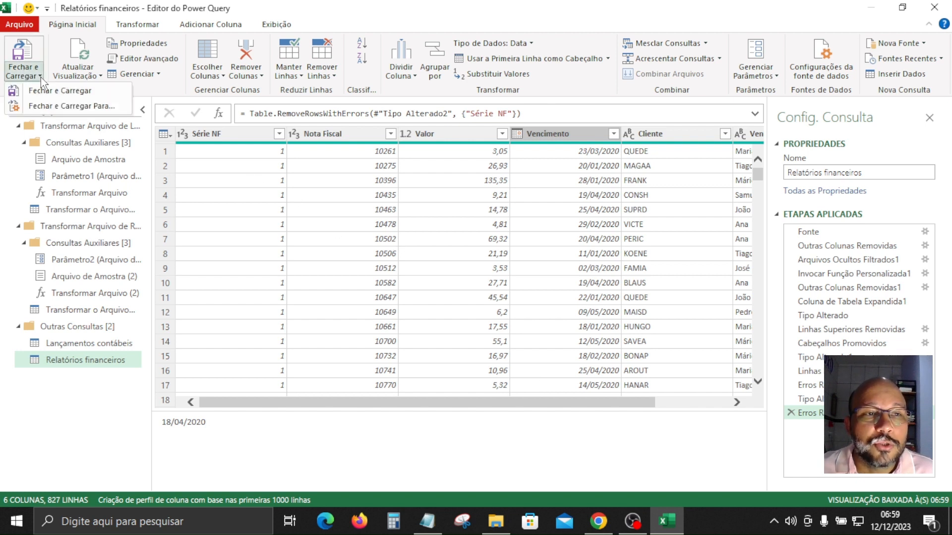
{"action": "left_click", "coordinate": [64, 106]}
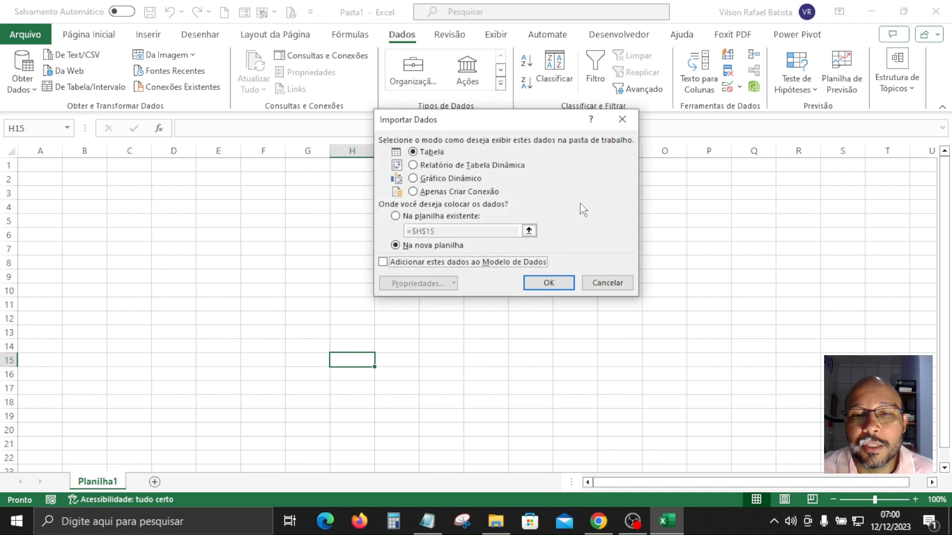
{"action": "left_click", "coordinate": [414, 194]}
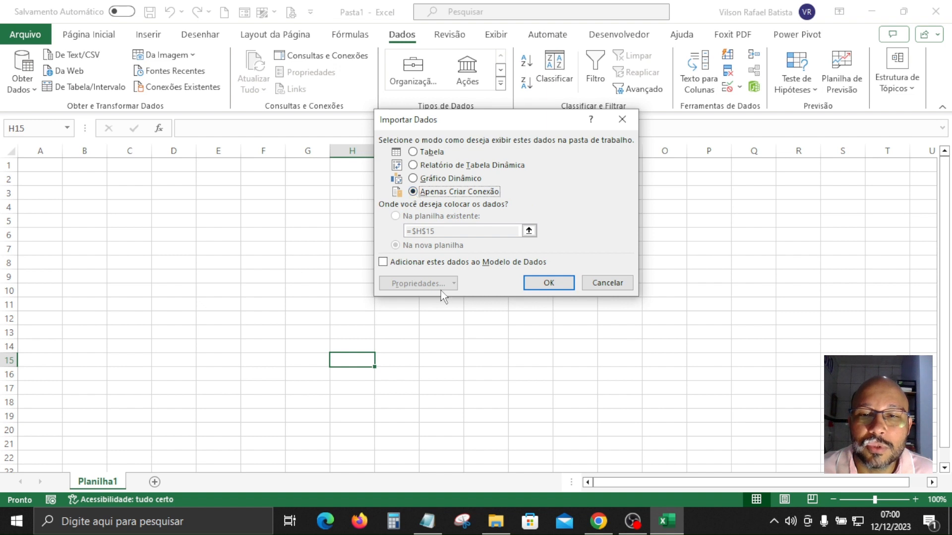
{"action": "left_click", "coordinate": [549, 284]}
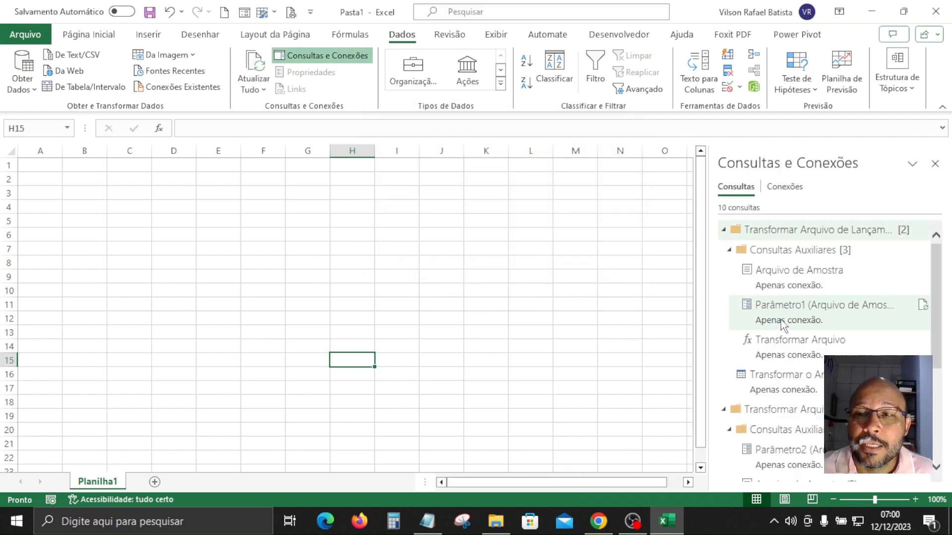
- Check the connections created for Lançamentos contábeis and Relatórios financeiros in the workbook's query list, then close the list
{"action": "scroll", "coordinate": [781, 286], "scroll_direction": "down", "scroll_amount": 1}
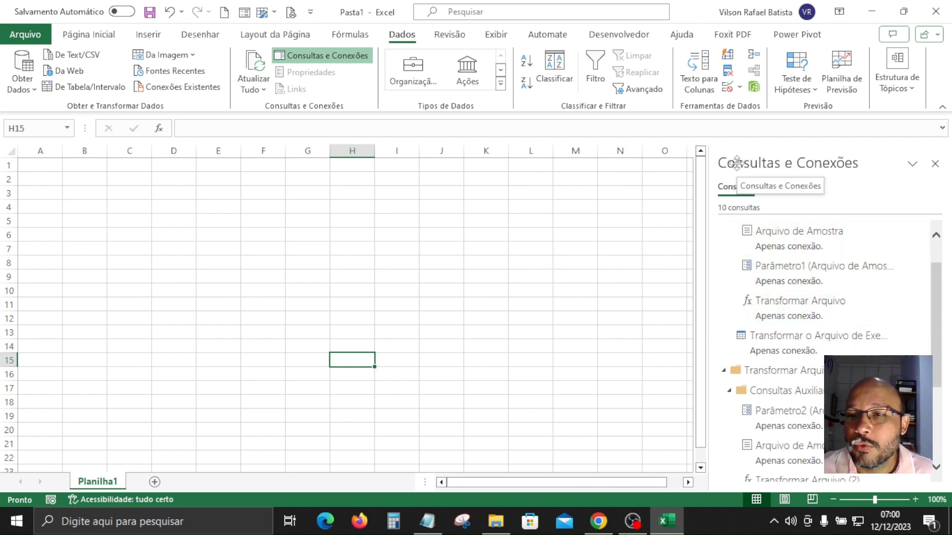
{"action": "scroll", "coordinate": [842, 337], "scroll_direction": "down", "scroll_amount": 4}
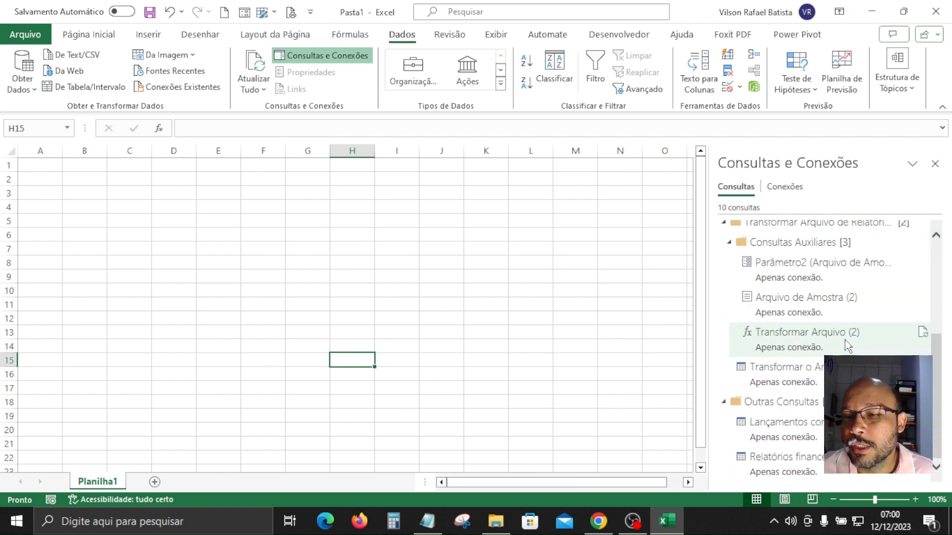
{"action": "left_click", "coordinate": [813, 427]}
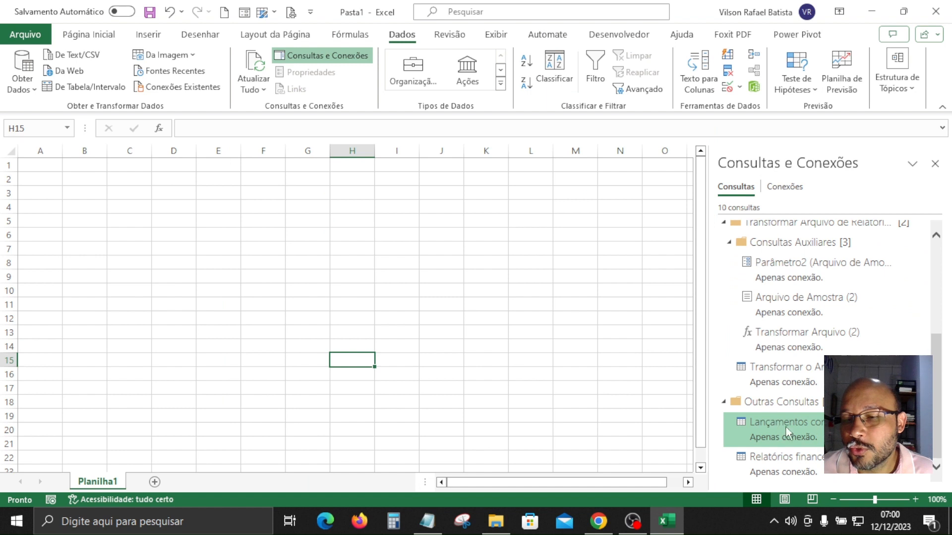
{"action": "left_click", "coordinate": [802, 466]}
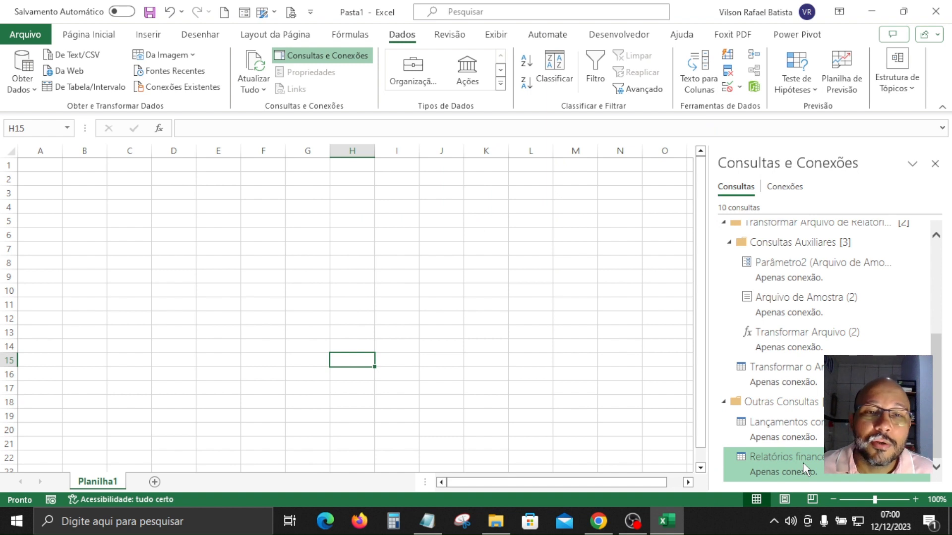
{"action": "left_click", "coordinate": [811, 439]}
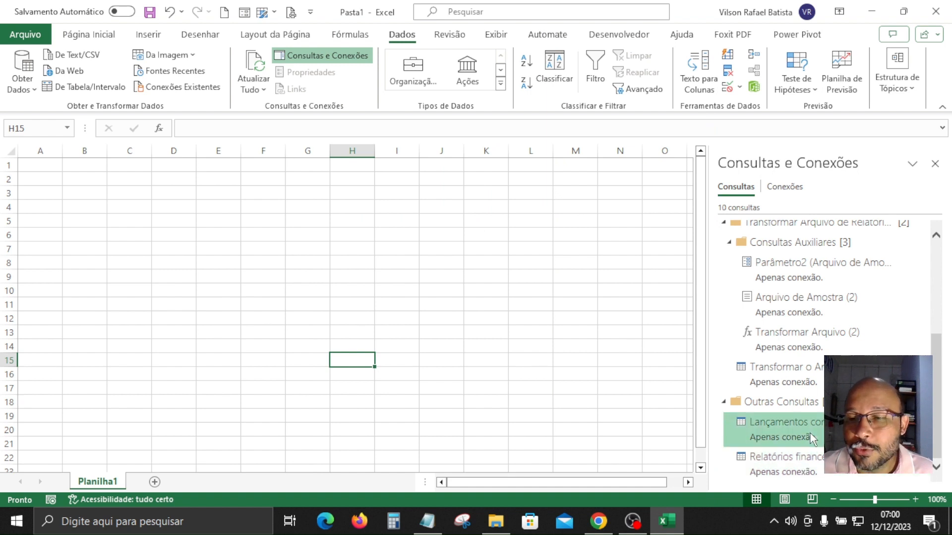
{"action": "left_click", "coordinate": [803, 470]}
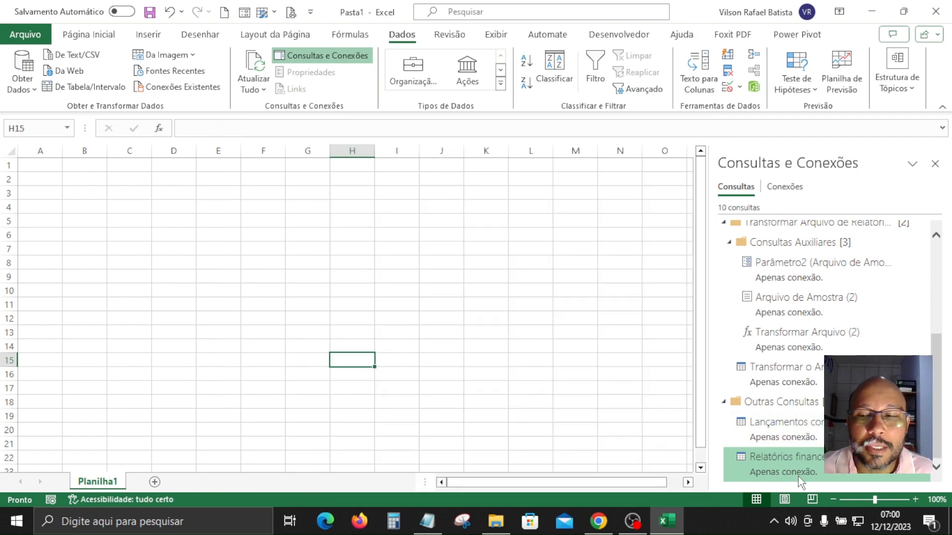
{"action": "left_click", "coordinate": [936, 164]}
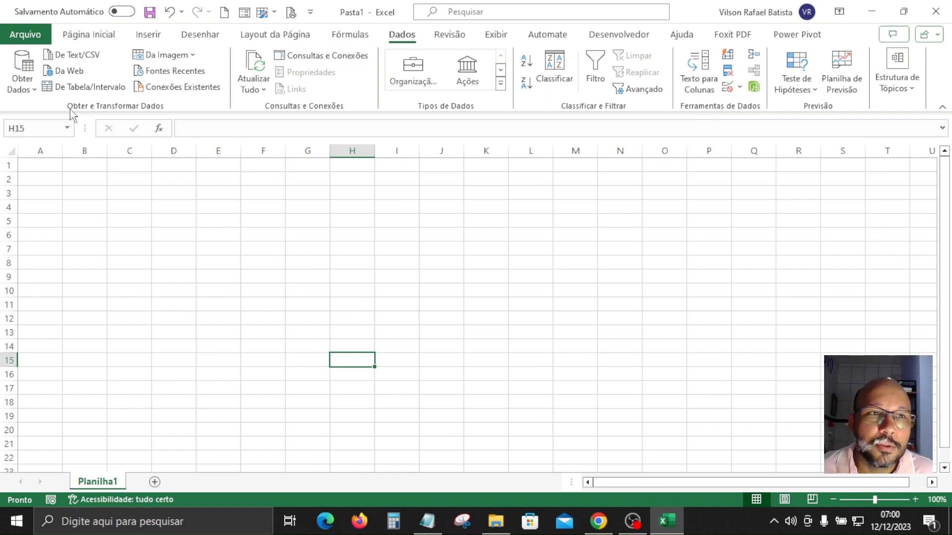
- Reopen the Power Query Editor and display the Lançamentos contábeis query
{"action": "left_click", "coordinate": [34, 90]}
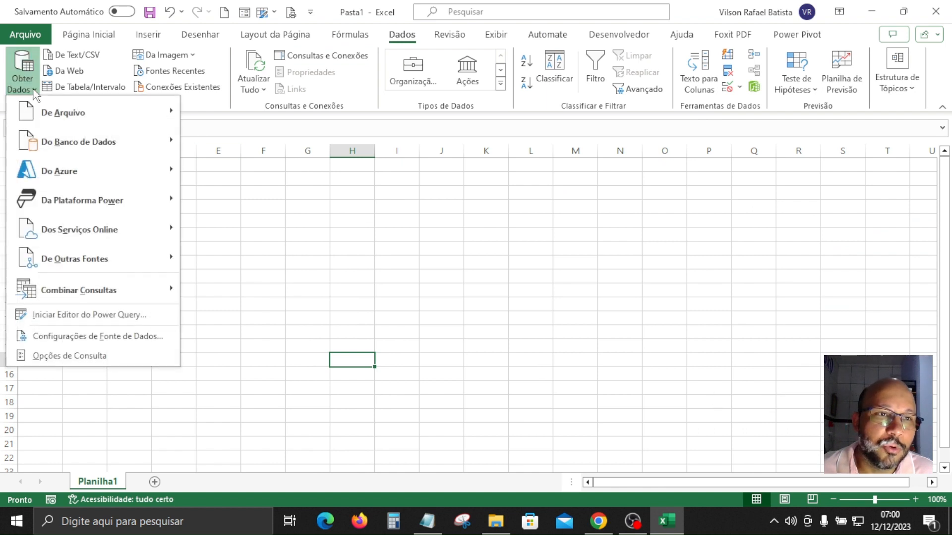
{"action": "left_click", "coordinate": [72, 315]}
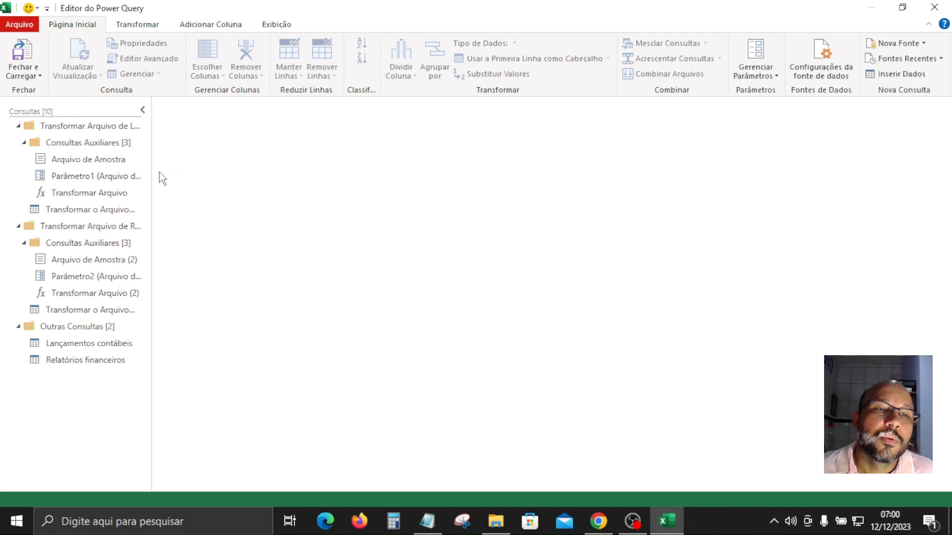
{"action": "left_click", "coordinate": [76, 344]}
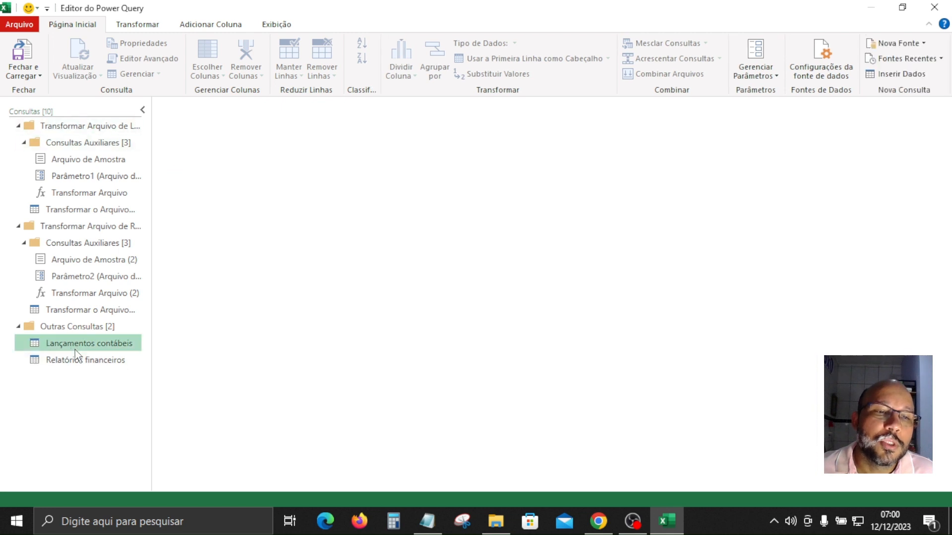
{"action": "left_click", "coordinate": [77, 361]}
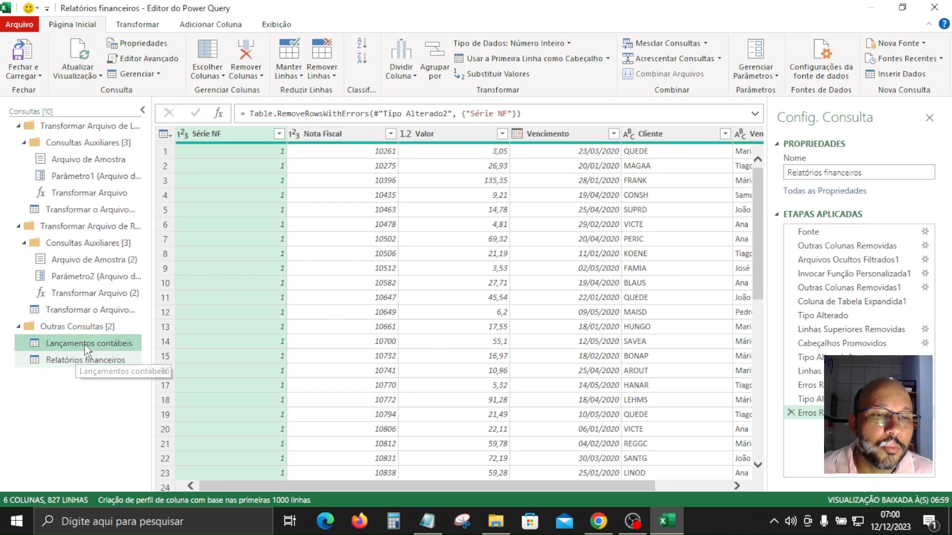
{"action": "left_click", "coordinate": [85, 349]}
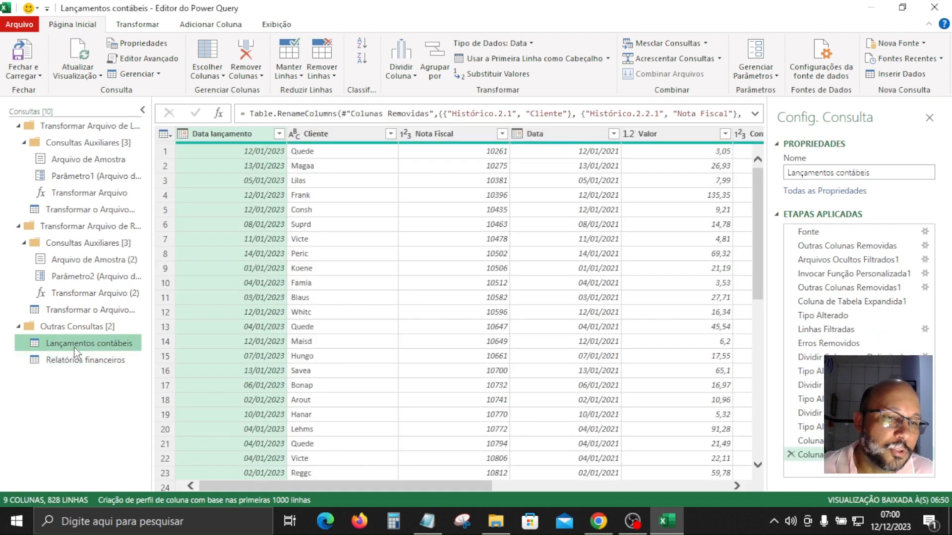
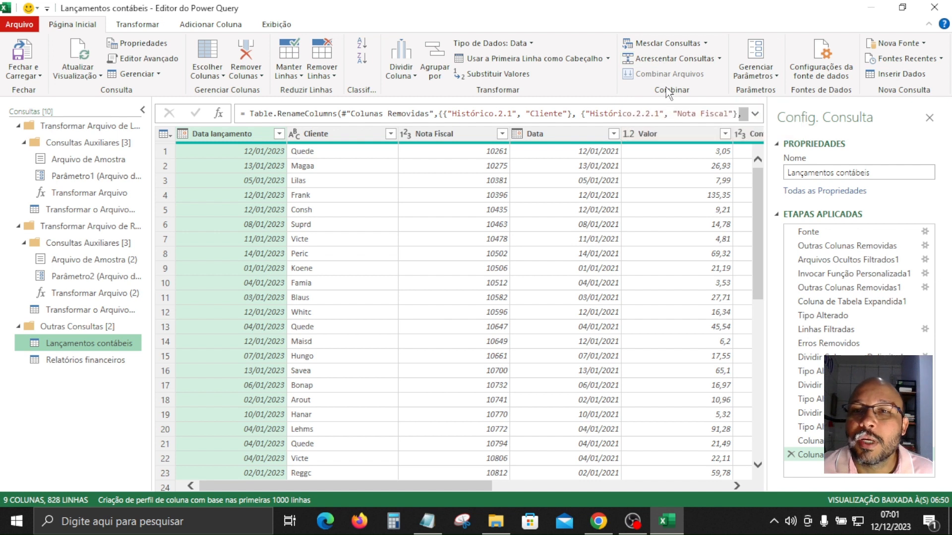
- Hide the query settings and compare the columns of the Lançamentos contábeis and Relatórios financeiros queries
{"action": "left_click", "coordinate": [719, 58]}
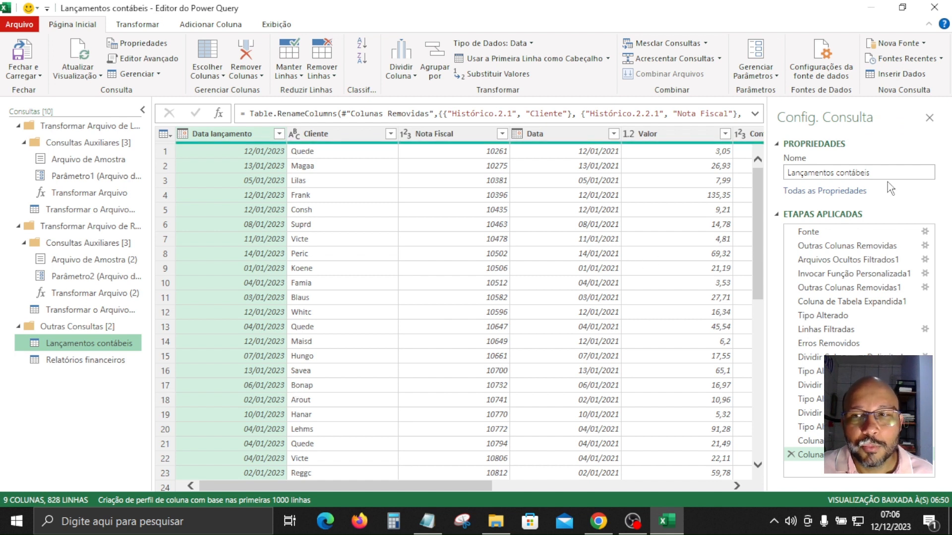
{"action": "left_click", "coordinate": [929, 118]}
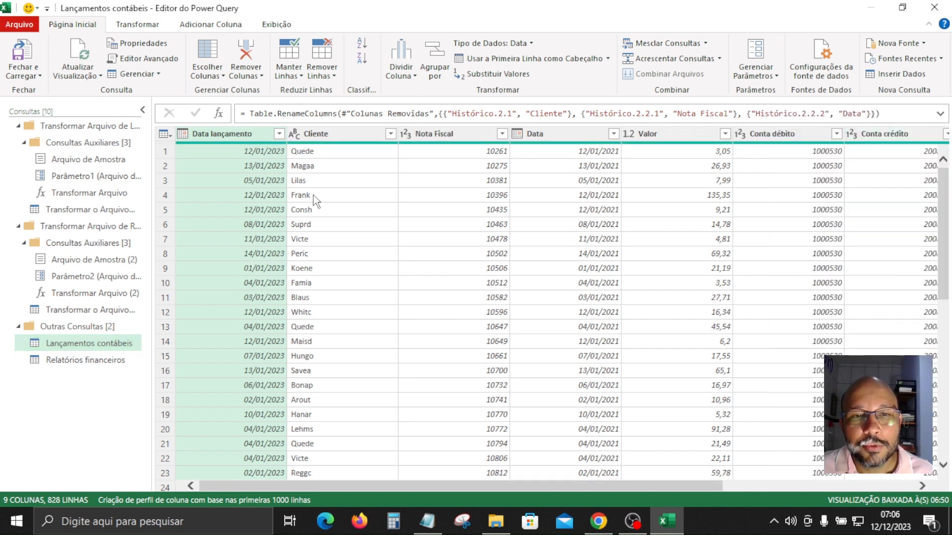
{"action": "left_click_drag", "start_coordinate": [403, 487], "coordinate": [826, 487]}
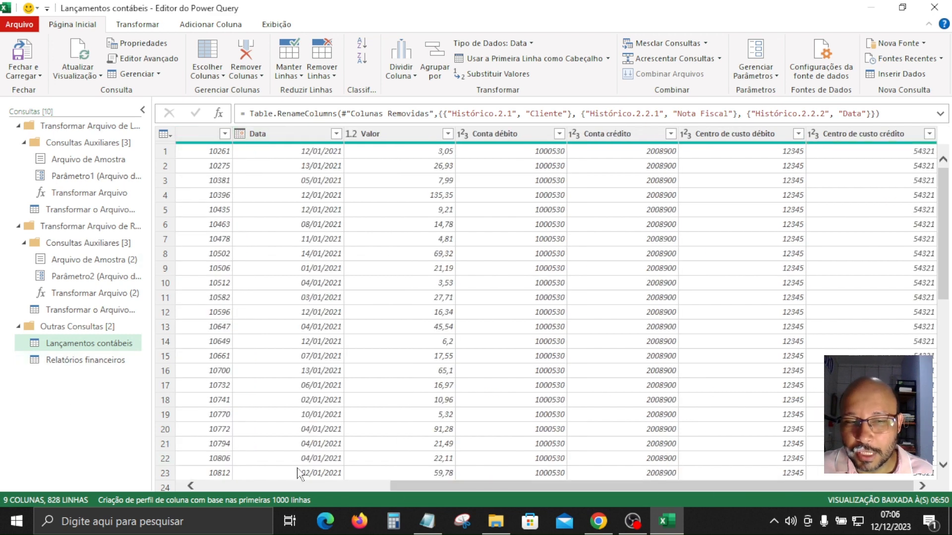
{"action": "left_click", "coordinate": [84, 359]}
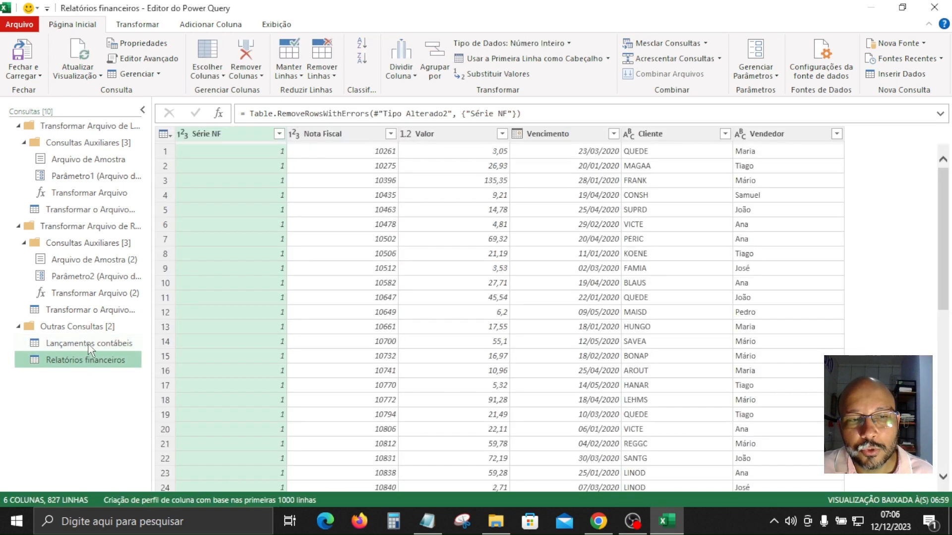
{"action": "left_click", "coordinate": [88, 344]}
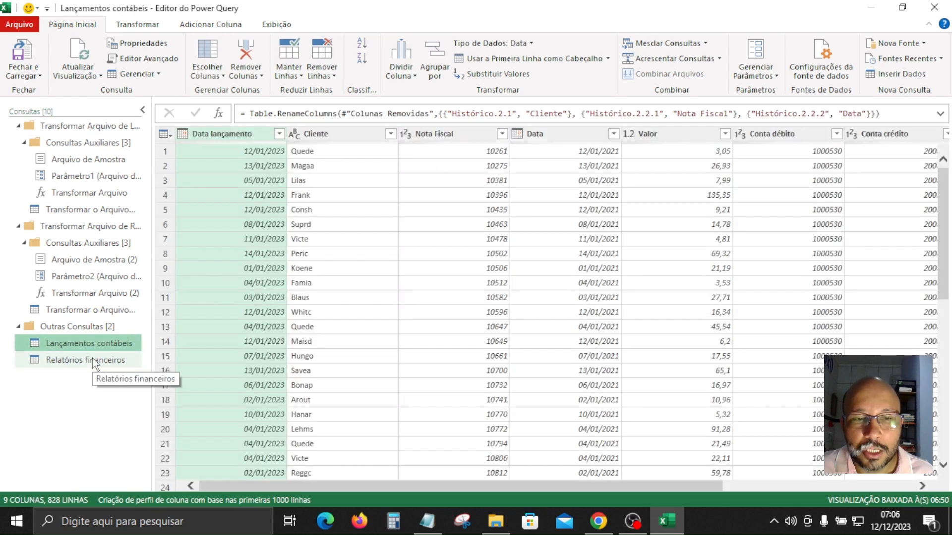
{"action": "left_click", "coordinate": [94, 360]}
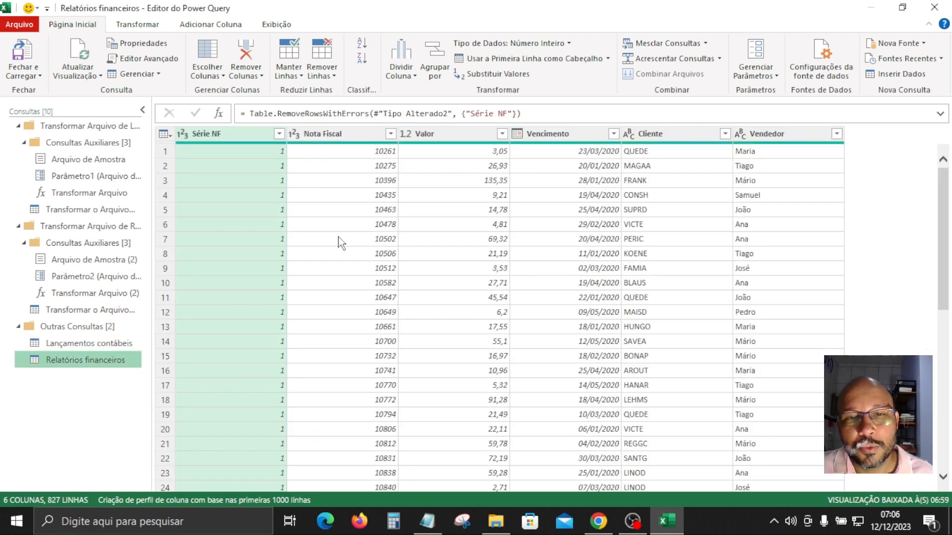
{"action": "left_click", "coordinate": [79, 344]}
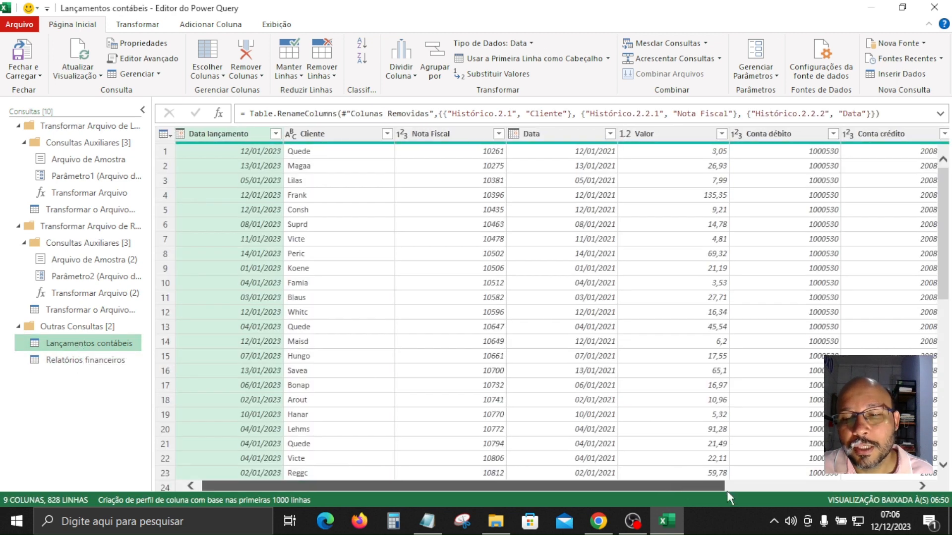
{"action": "left_click_drag", "start_coordinate": [725, 488], "coordinate": [911, 505]}
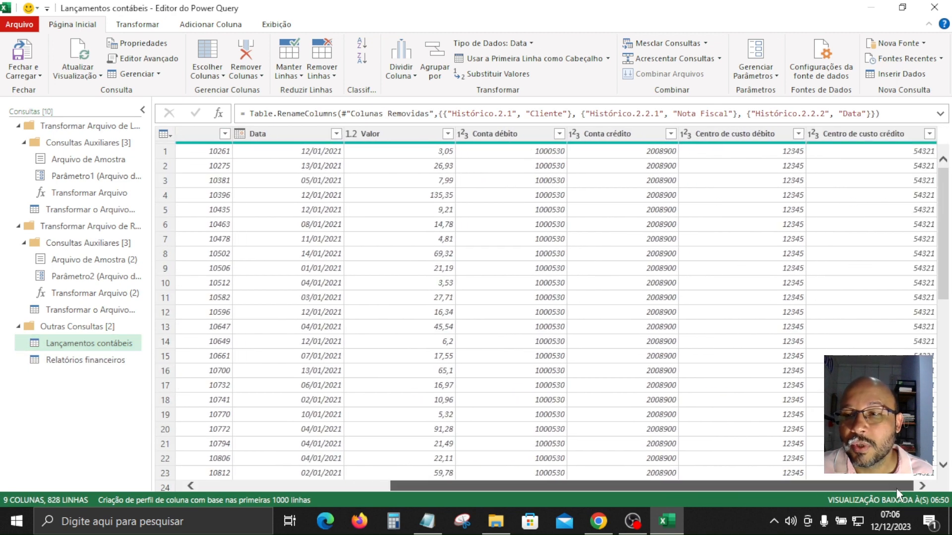
- Start a custom column in the Lançamentos contábeis query and name it Origem
{"action": "left_click", "coordinate": [881, 138]}
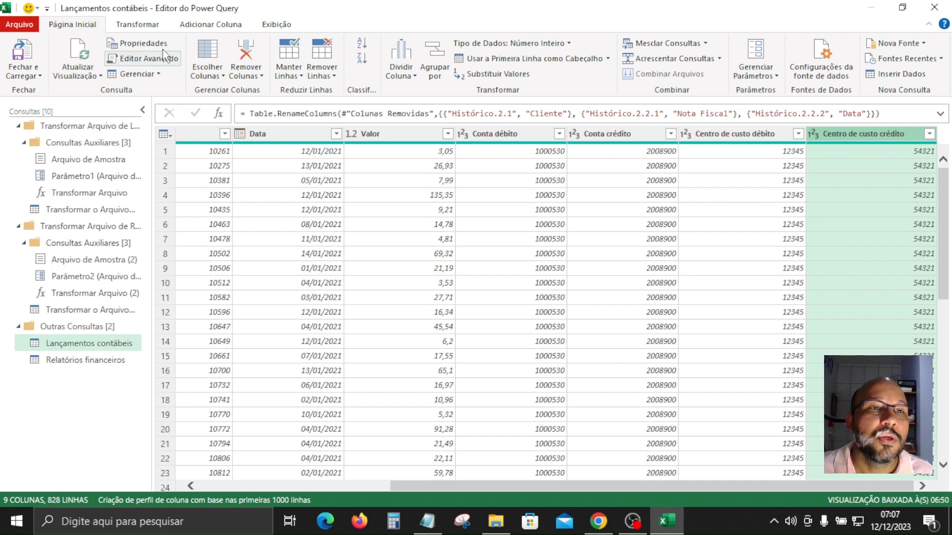
{"action": "left_click", "coordinate": [205, 25]}
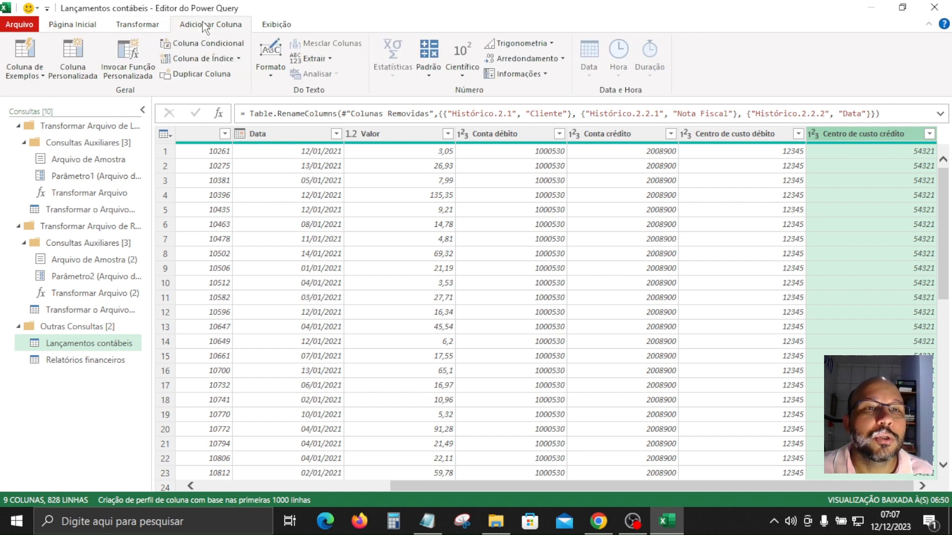
{"action": "left_click", "coordinate": [83, 76]}
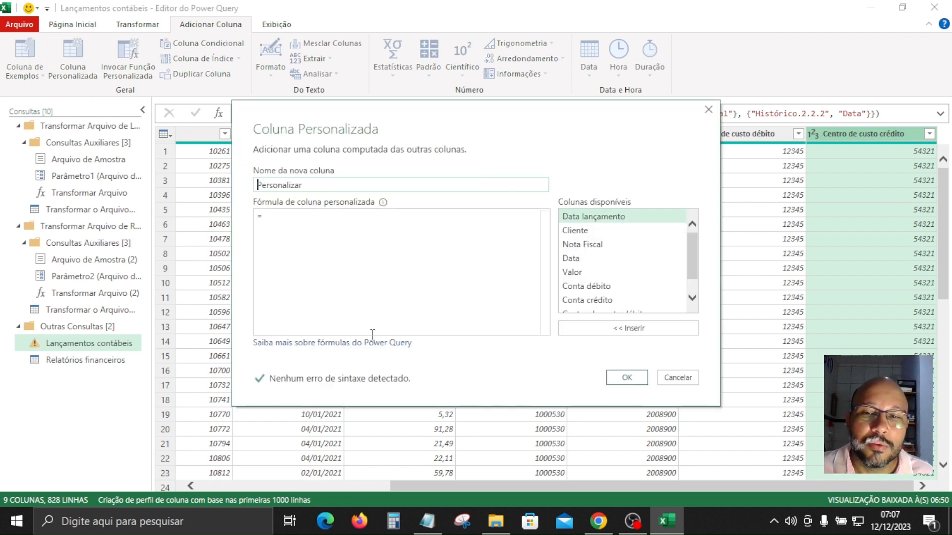
{"action": "left_click", "coordinate": [291, 185]}
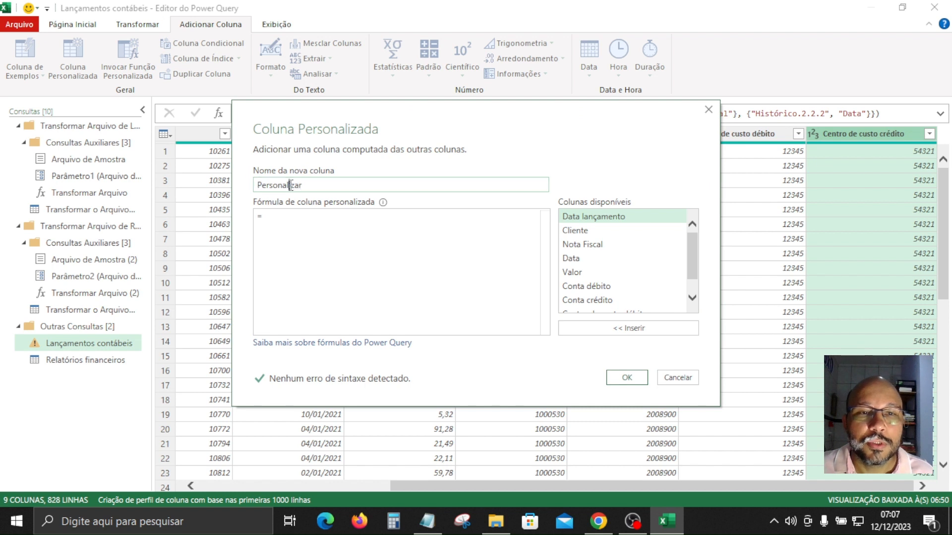
{"action": "key", "text": "ctrl+a"}
{"action": "key", "text": "BackSpace"}
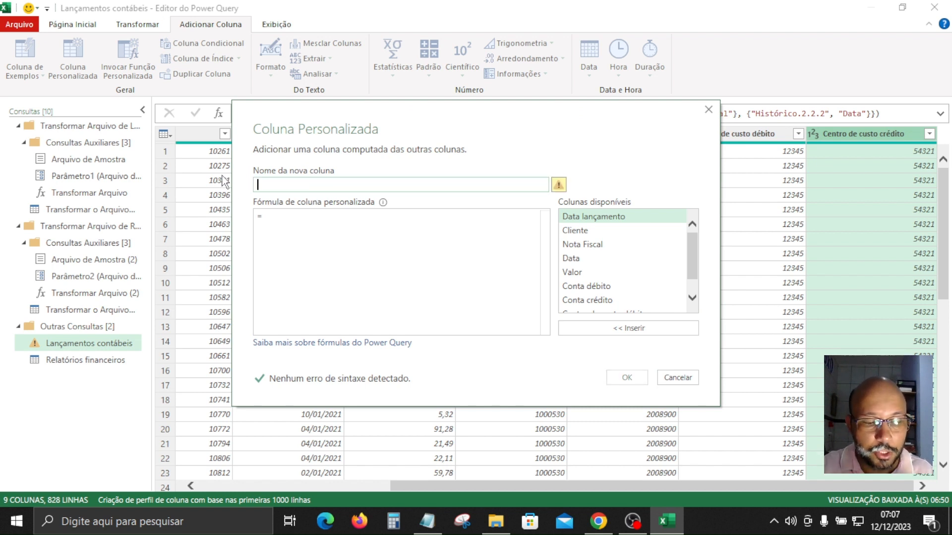
{"action": "type", "text": "Origem"}
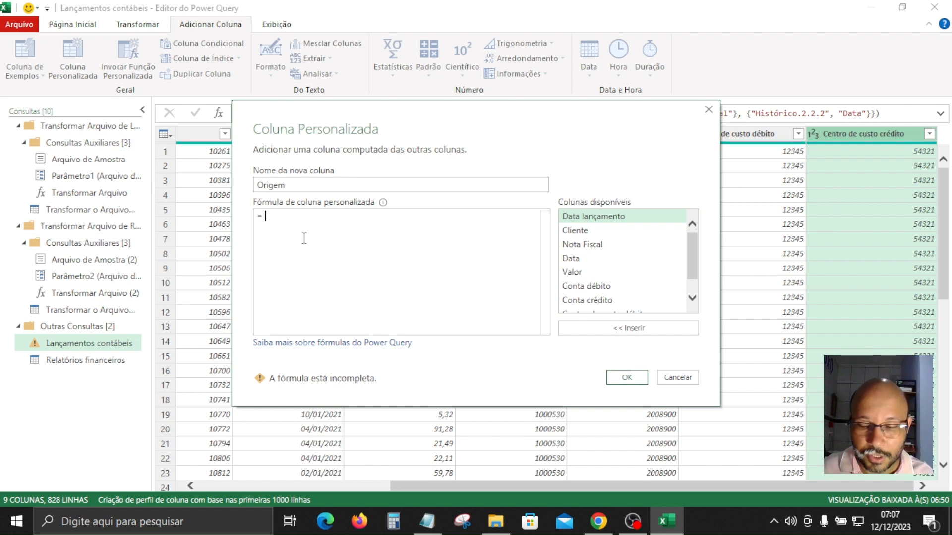
- Enter Contábil without quotation marks as the Origem column's formula and create the column
{"action": "type", "text": "C"}
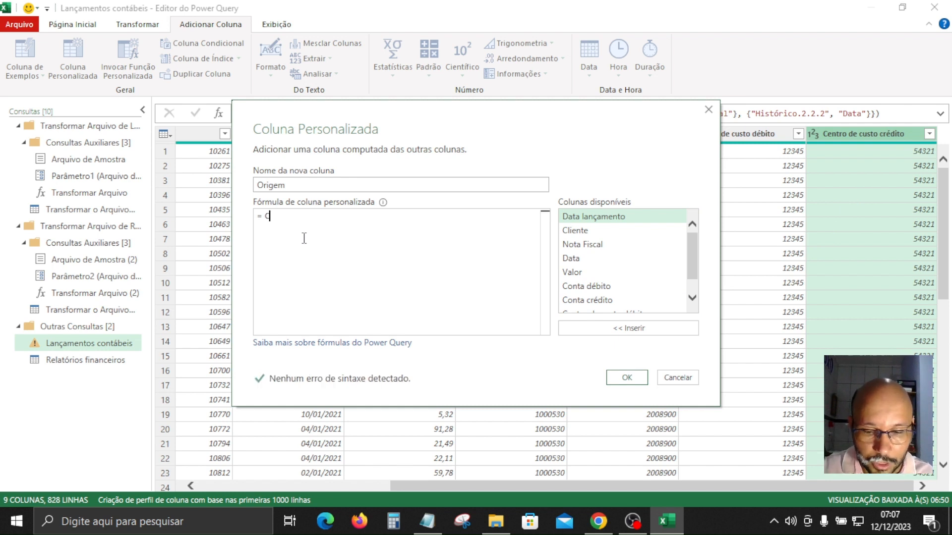
{"action": "type", "text": "ontábil"}
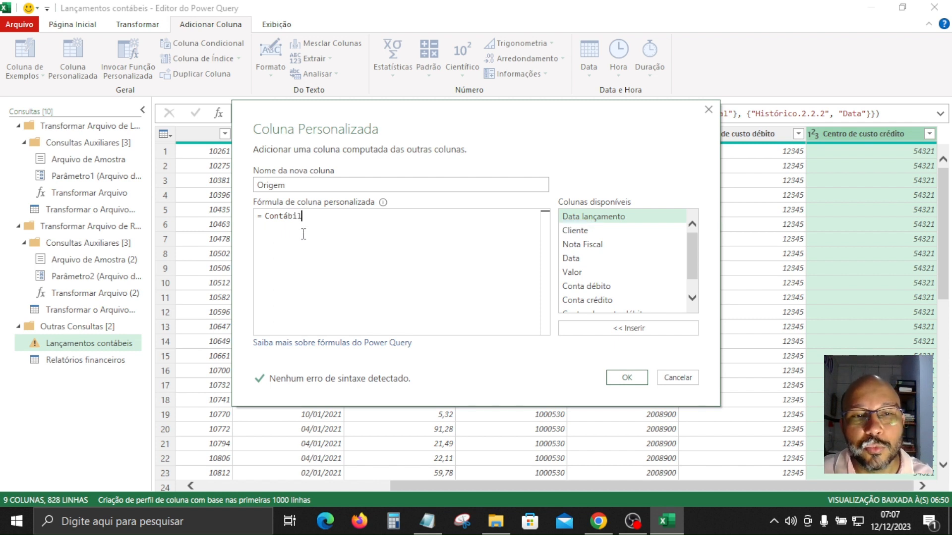
{"action": "double_click", "coordinate": [280, 215]}
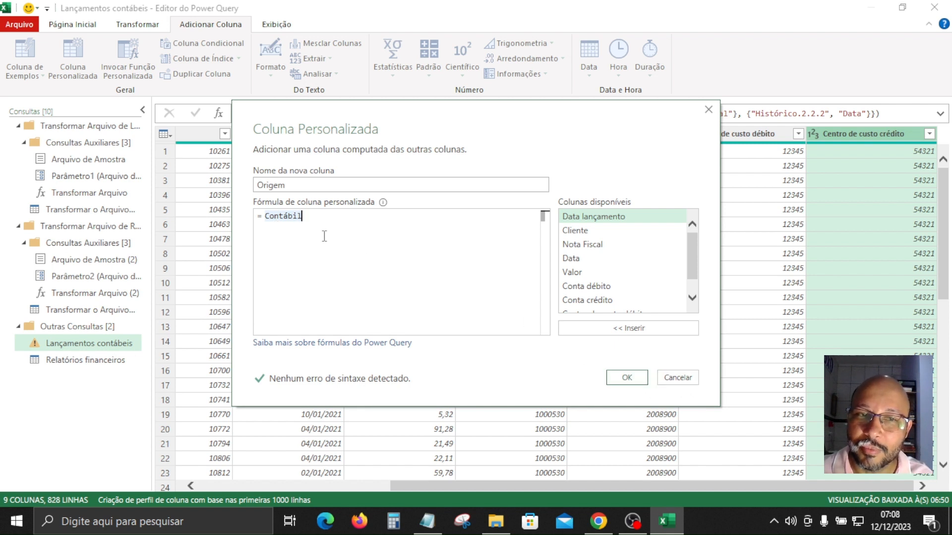
{"action": "left_click", "coordinate": [615, 382]}
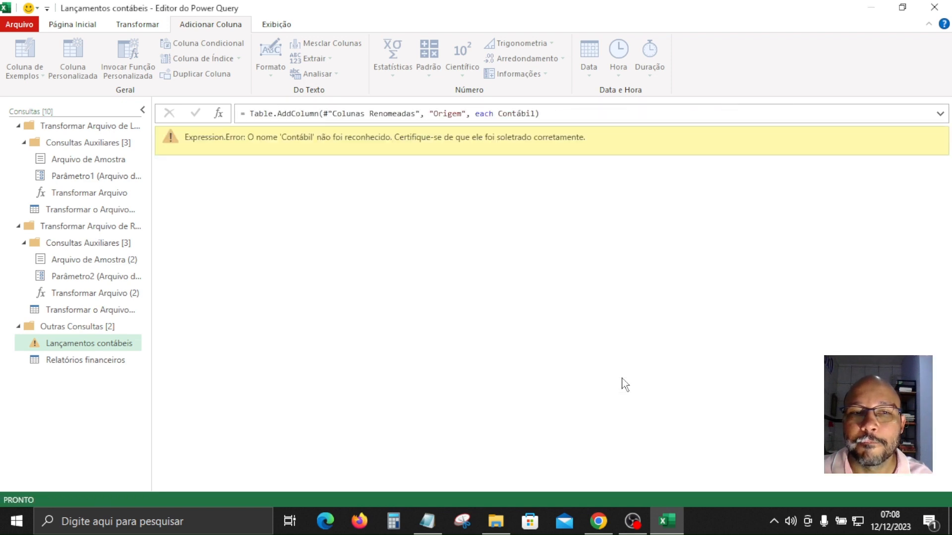
- Correct the Origem step's formula in Lançamentos contábeis by enclosing Contábil in double quotes so it reads each "Contábil"
{"action": "left_click", "coordinate": [85, 347]}
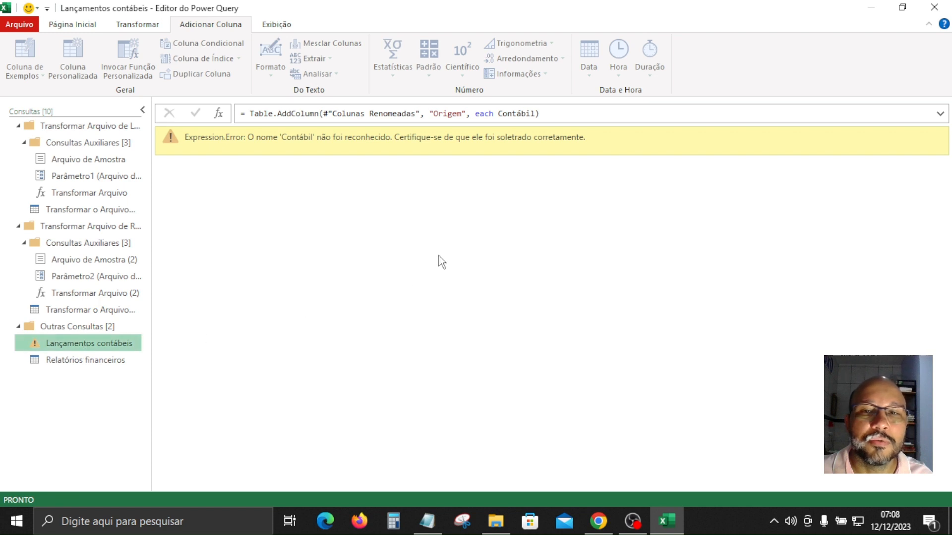
{"action": "right_click", "coordinate": [104, 345]}
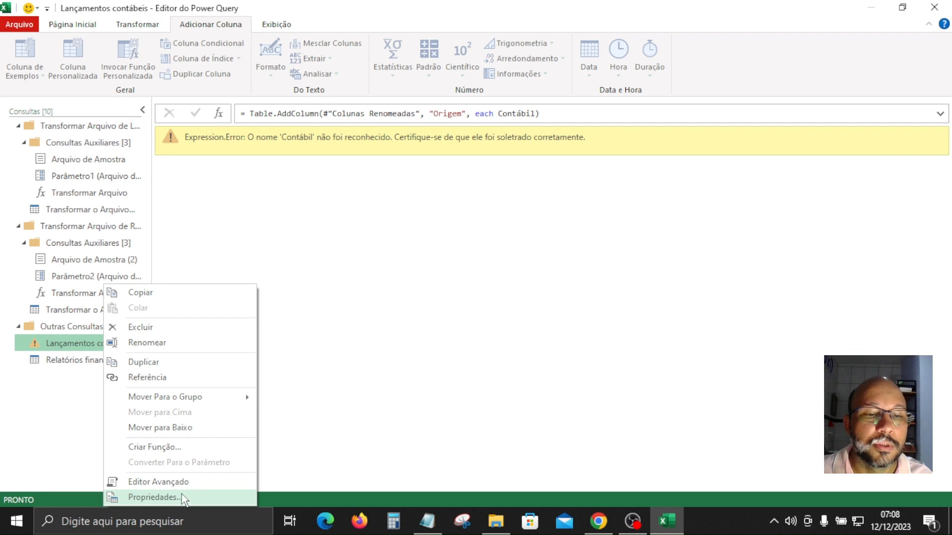
{"action": "left_click", "coordinate": [549, 112]}
{"action": "left_click", "coordinate": [549, 112]}
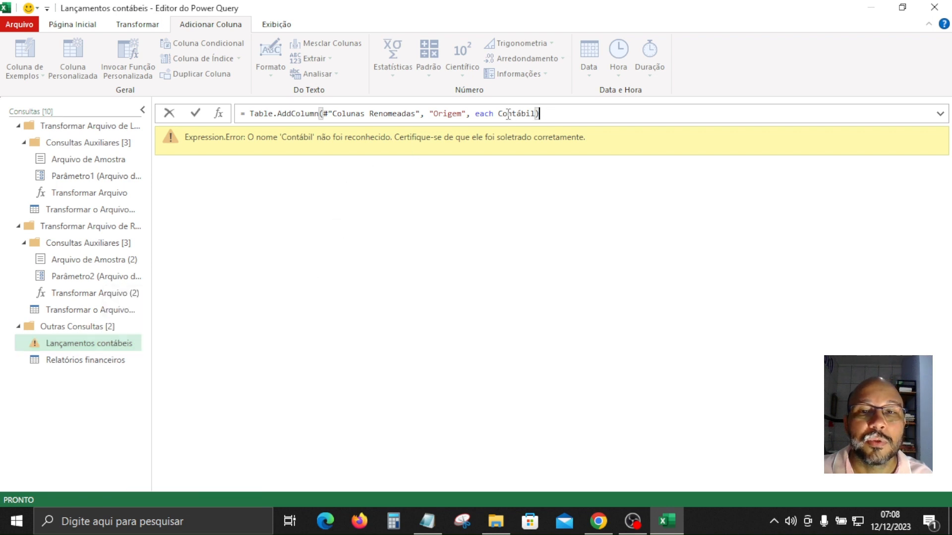
{"action": "left_click", "coordinate": [499, 113]}
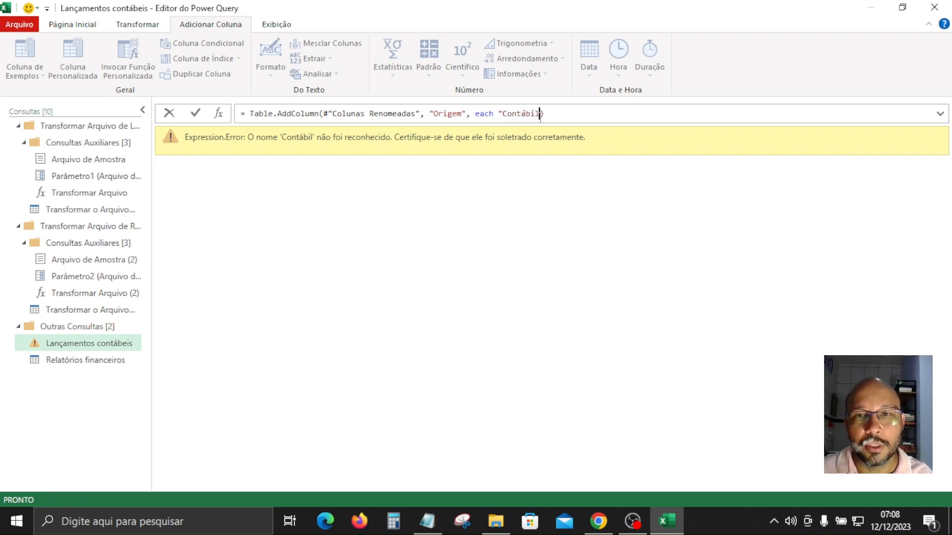
{"action": "type", "text": "\""}
{"action": "key", "text": "Right"}
{"action": "key", "text": "Right"}
{"action": "key", "text": "Right"}
{"action": "key", "text": "Right"}
{"action": "key", "text": "Right"}
{"action": "key", "text": "Right"}
{"action": "key", "text": "Right"}
{"action": "key", "text": "Right"}
{"action": "type", "text": "\""}
{"action": "key", "text": "Return"}
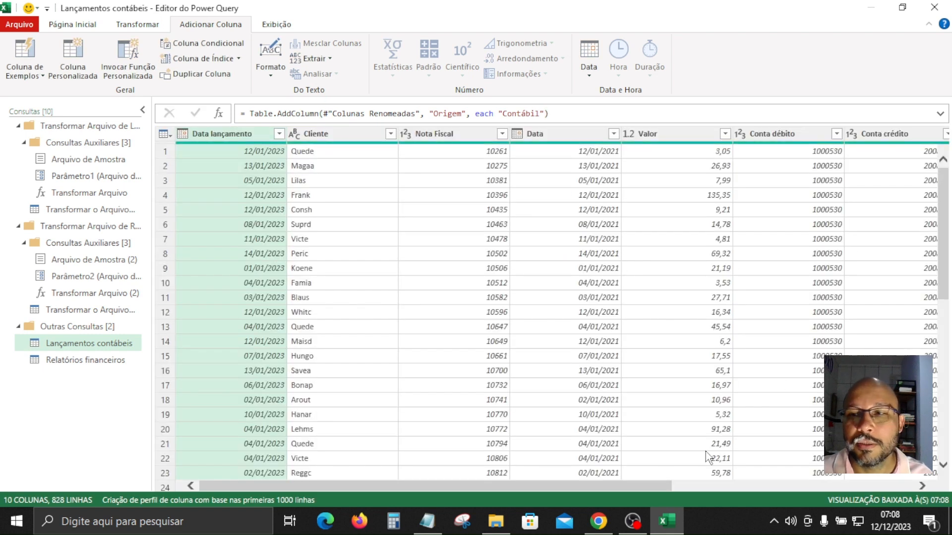
- Check the values of the new Origem column in the Lançamentos contábeis query
{"action": "left_click_drag", "start_coordinate": [581, 490], "coordinate": [824, 491]}
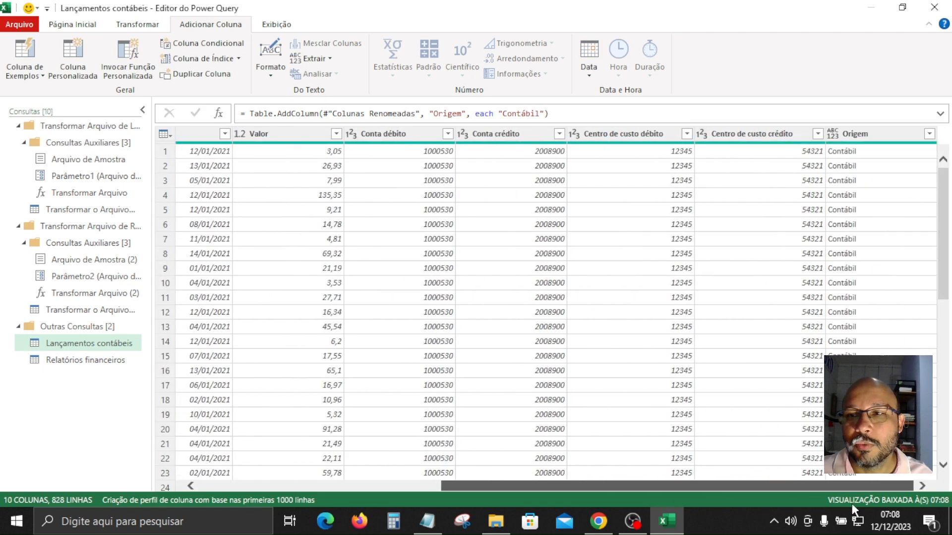
{"action": "left_click", "coordinate": [859, 157]}
{"action": "left_click", "coordinate": [861, 210]}
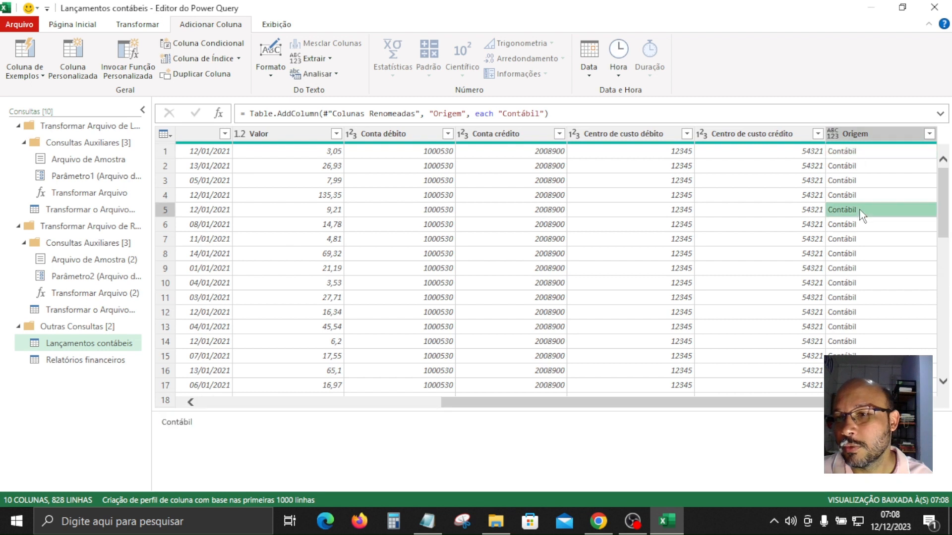
{"action": "left_click", "coordinate": [546, 253]}
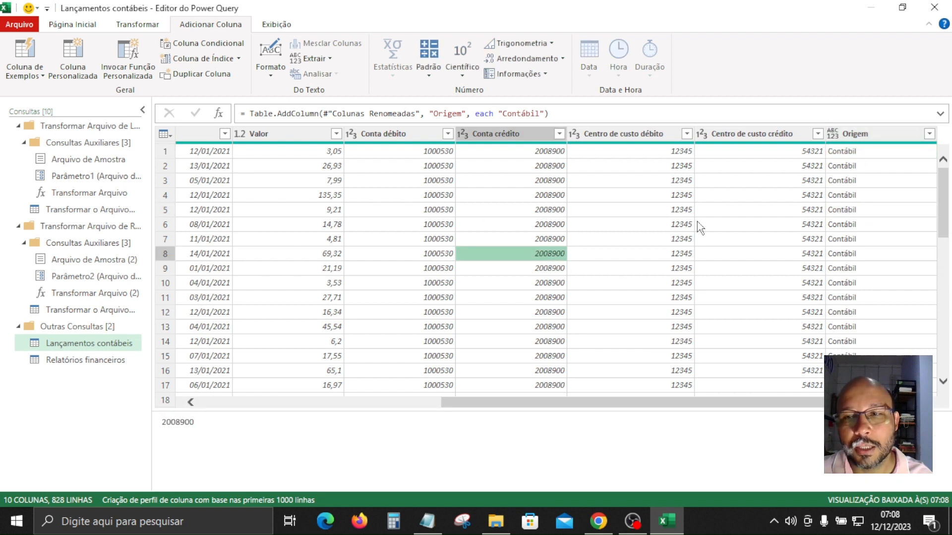
{"action": "left_click", "coordinate": [870, 240]}
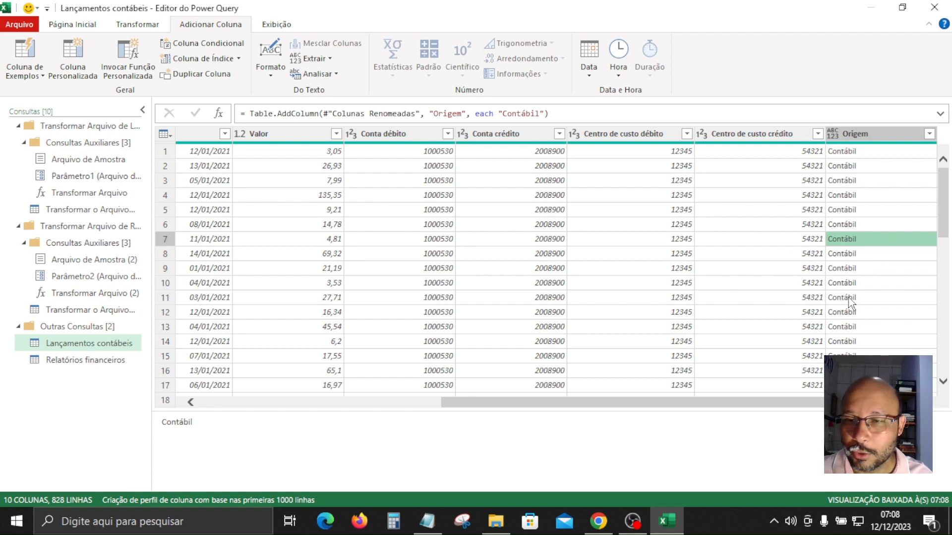
- Start a custom column in the Relatórios financeiros query and name it Origem
{"action": "left_click", "coordinate": [118, 363]}
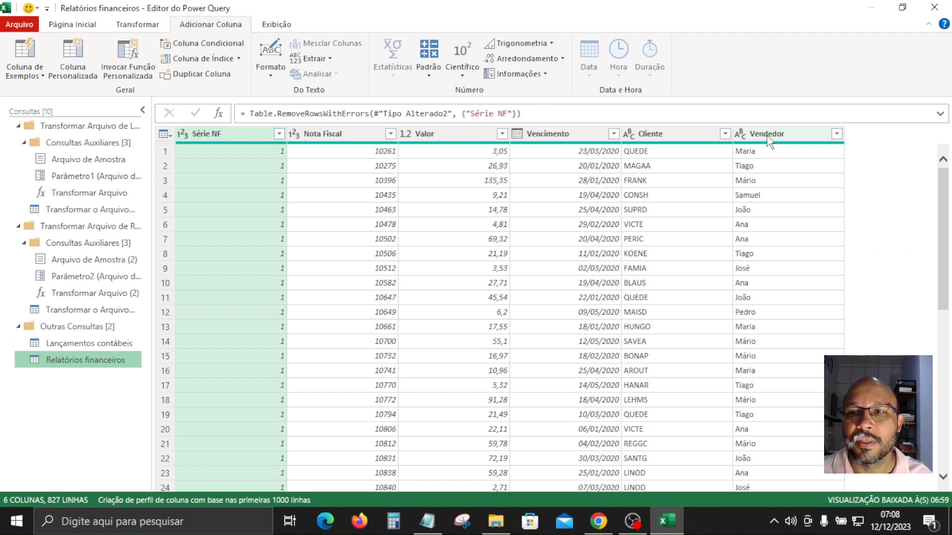
{"action": "left_click", "coordinate": [769, 137]}
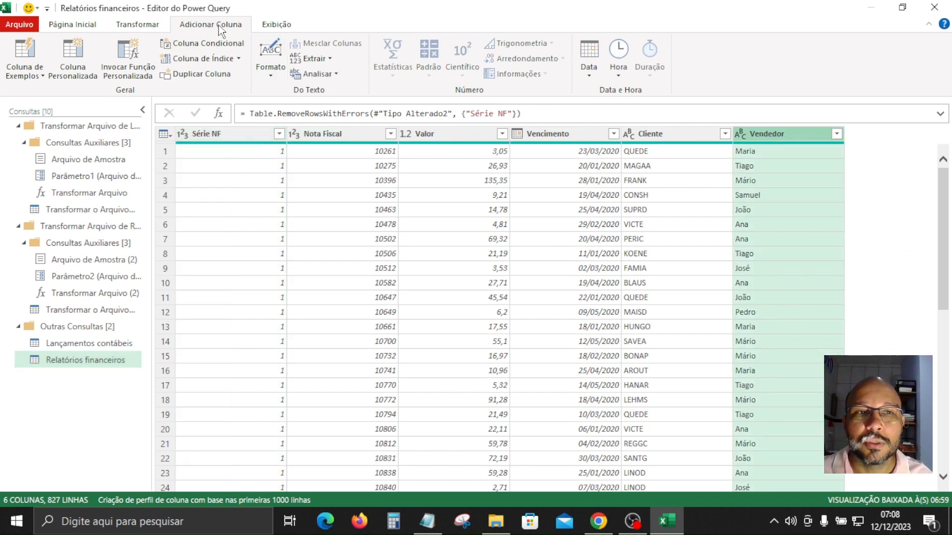
{"action": "left_click", "coordinate": [87, 64]}
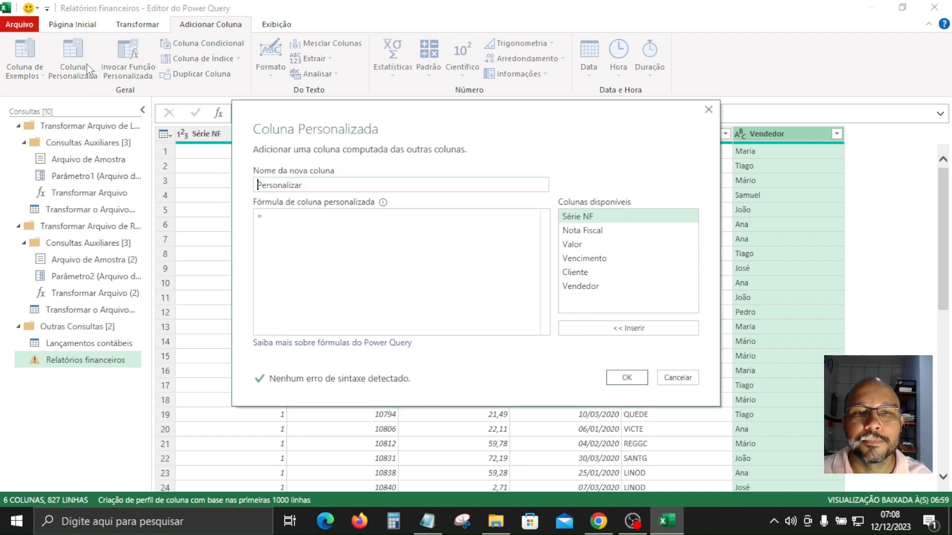
{"action": "double_click", "coordinate": [314, 186]}
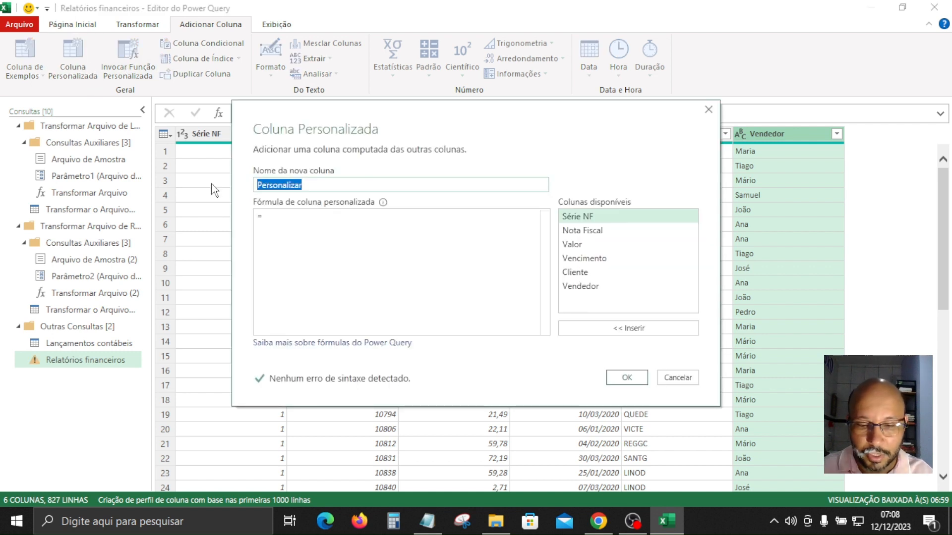
{"action": "type", "text": "Or"}
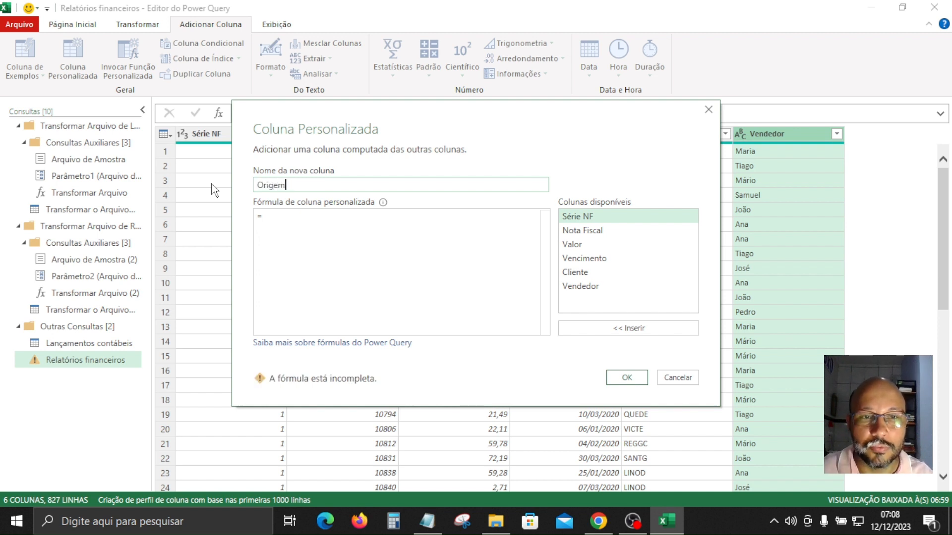
{"action": "type", "text": "igem"}
- Set the custom column's formula to the quoted text "Financeiro" and create the column
{"action": "left_click", "coordinate": [289, 222]}
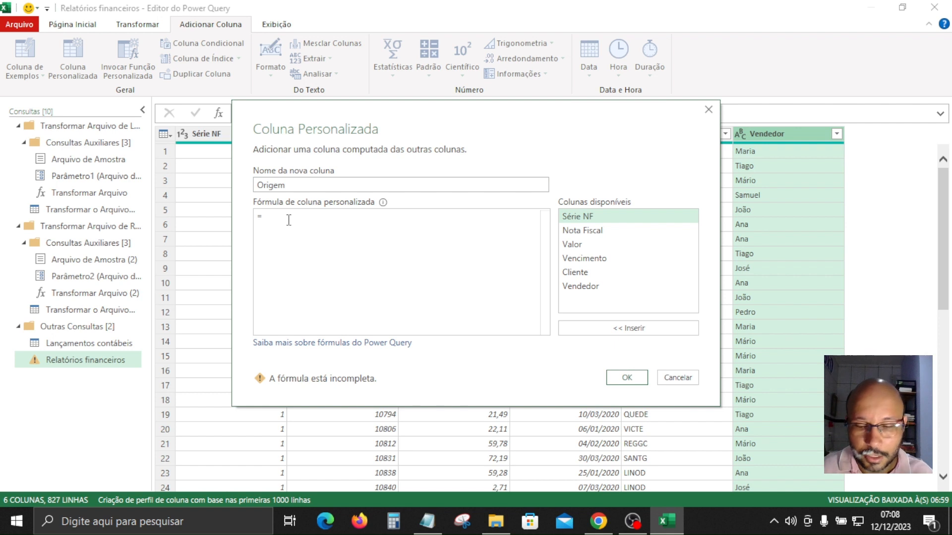
{"action": "type", "text": "\"Finan"}
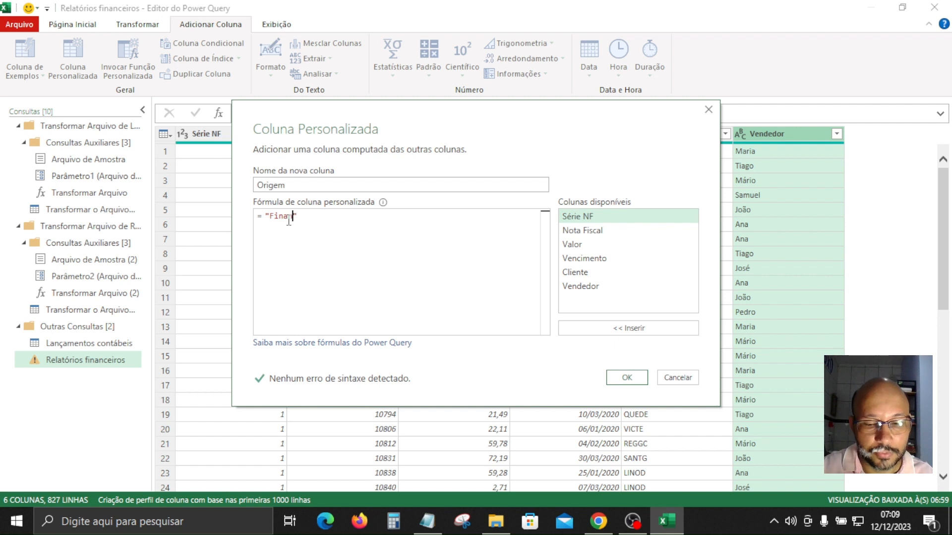
{"action": "type", "text": "ceiro"}
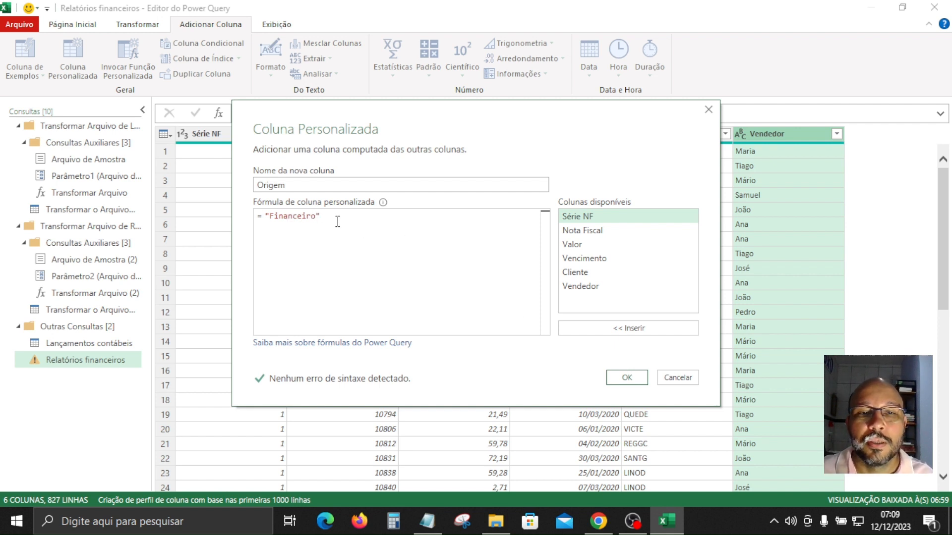
{"action": "left_click", "coordinate": [293, 185]}
{"action": "left_click", "coordinate": [353, 224]}
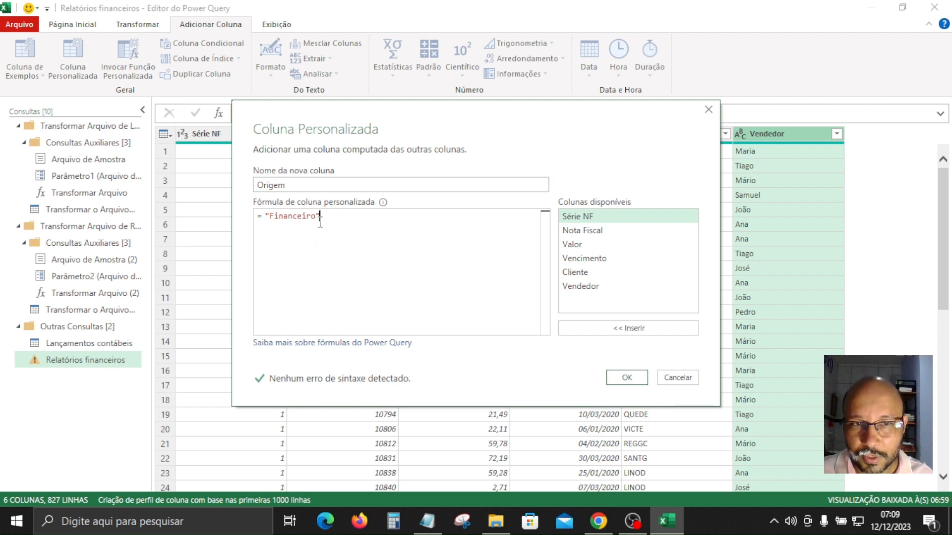
{"action": "double_click", "coordinate": [276, 217]}
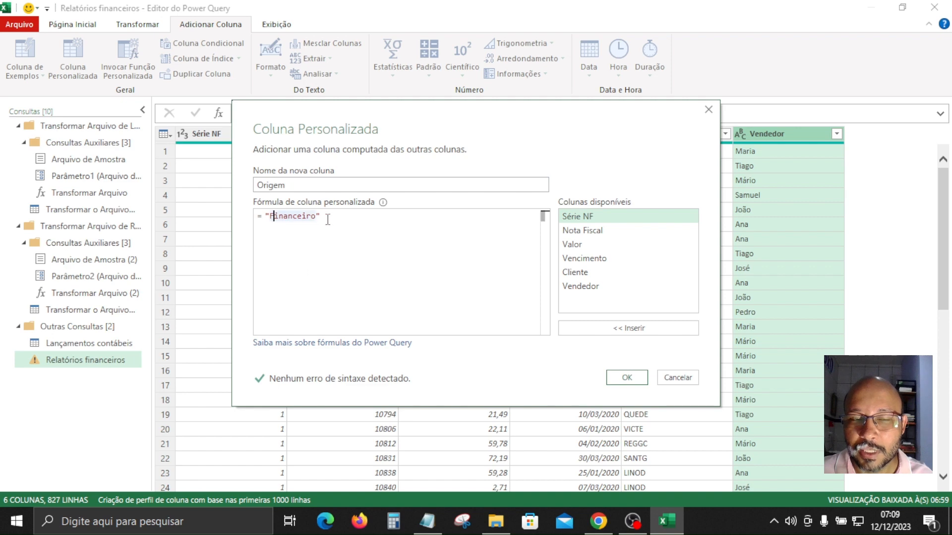
{"action": "left_click", "coordinate": [329, 215]}
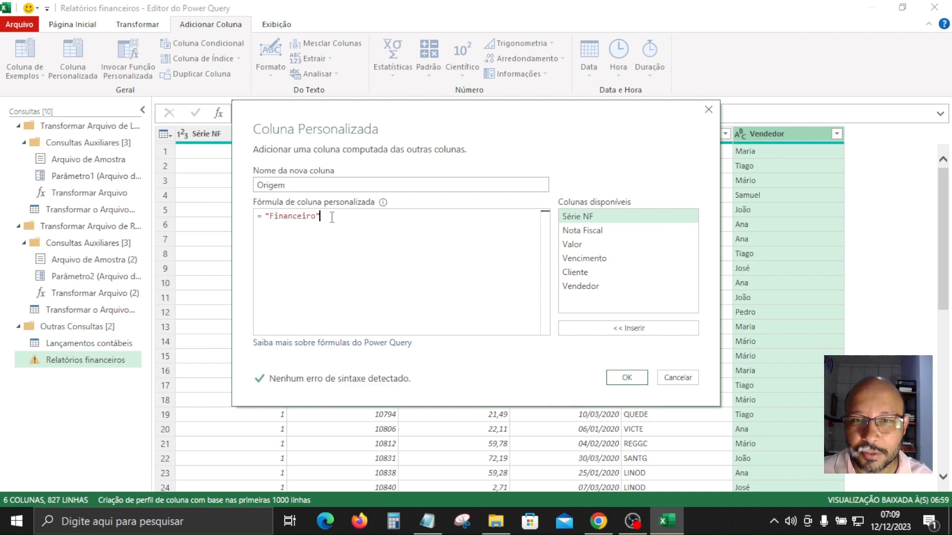
{"action": "left_click", "coordinate": [627, 378]}
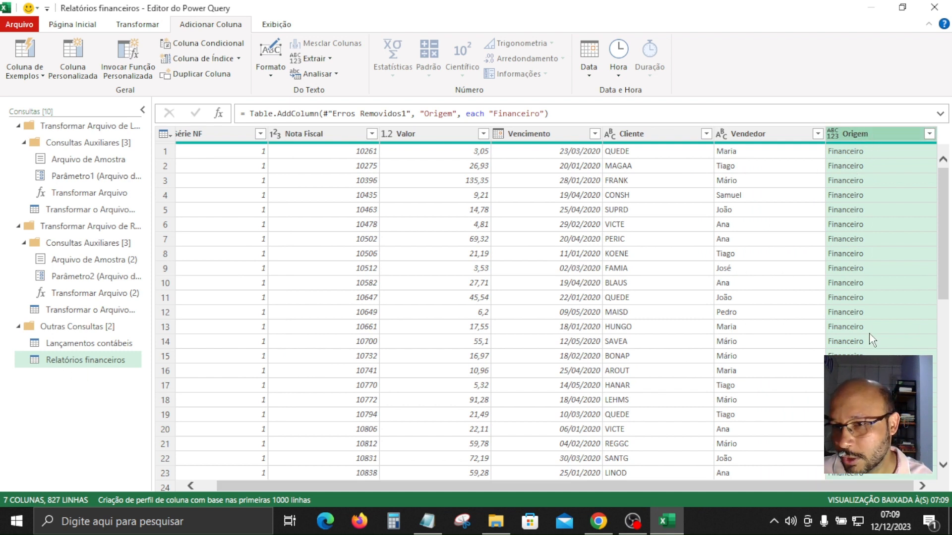
- Review the Origem column in Lançamentos contábeis, then display the Relatórios financeiros query for comparison
{"action": "left_click", "coordinate": [104, 343]}
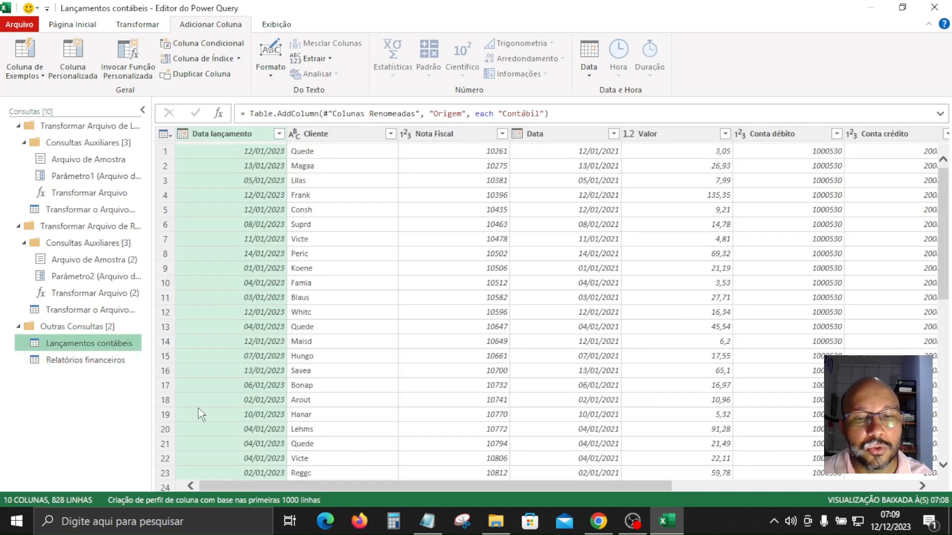
{"action": "left_click_drag", "start_coordinate": [512, 486], "coordinate": [827, 487]}
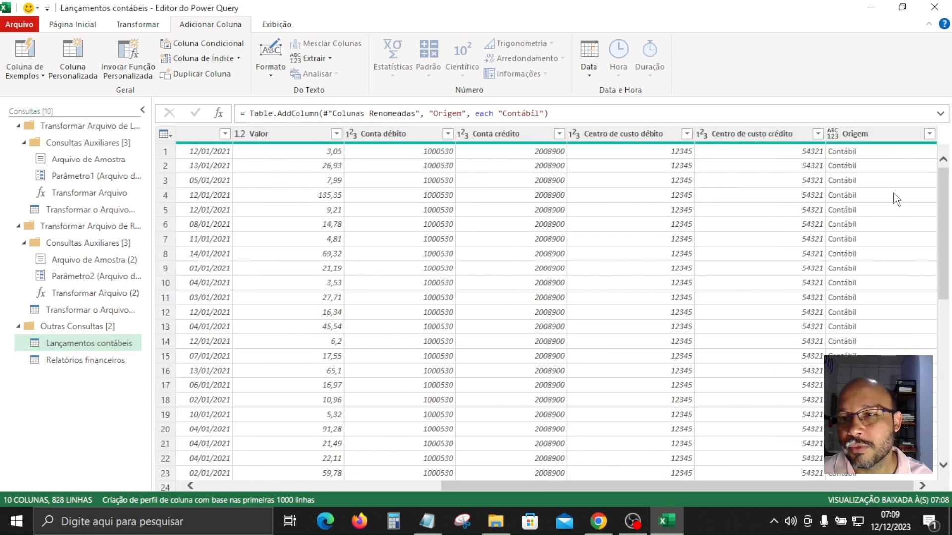
{"action": "left_click", "coordinate": [885, 133]}
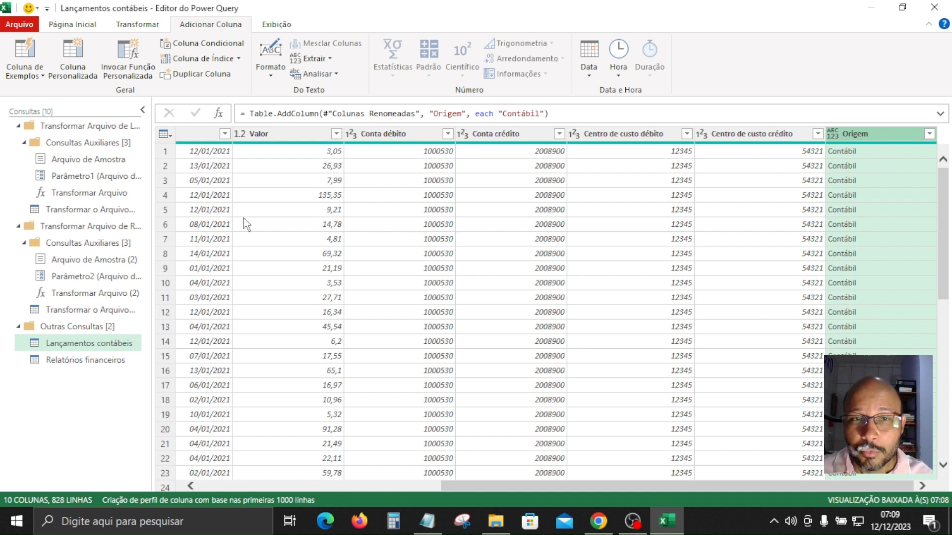
{"action": "left_click", "coordinate": [91, 361]}
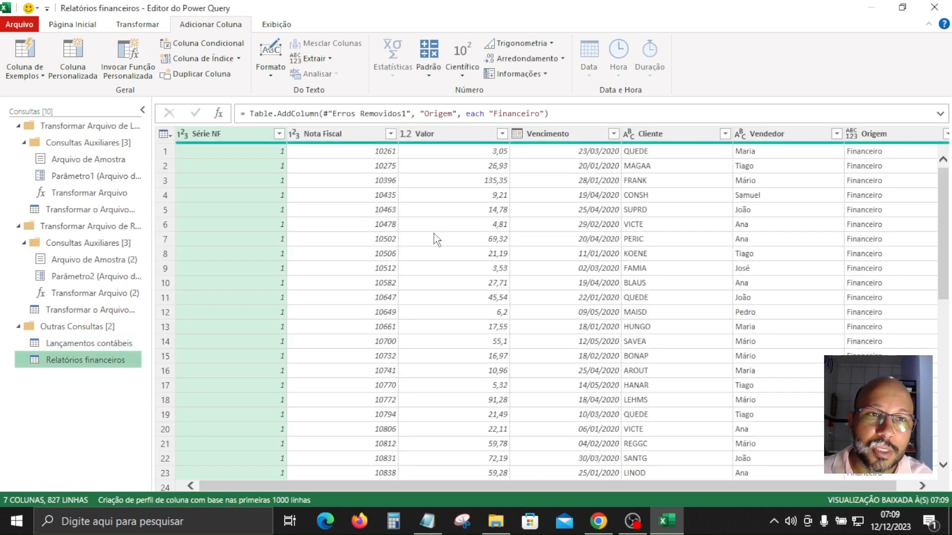
- Compare the Lançamentos contábeis query with the Relatórios financeiros query, ending on Relatórios financeiros
{"action": "left_click", "coordinate": [101, 347]}
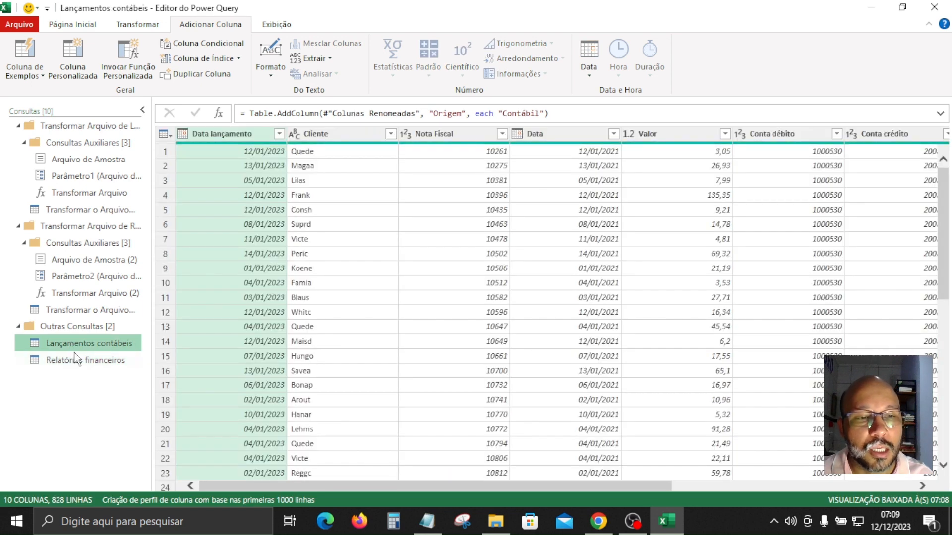
{"action": "left_click", "coordinate": [74, 363]}
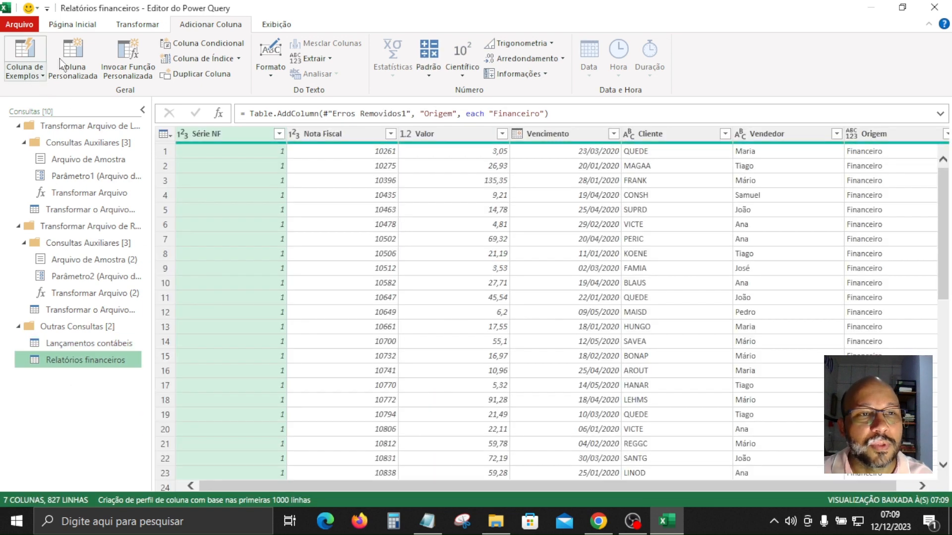
{"action": "left_click", "coordinate": [87, 25]}
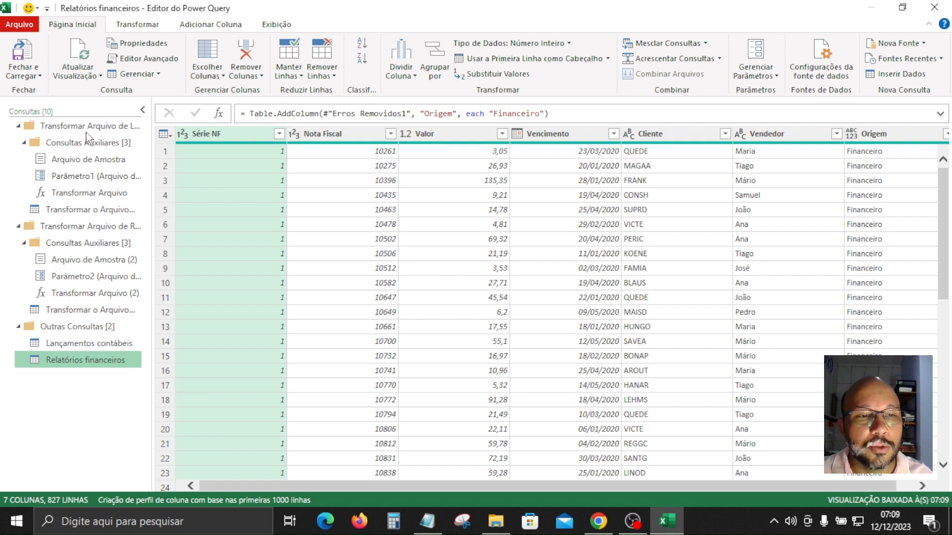
{"action": "left_click", "coordinate": [37, 76]}
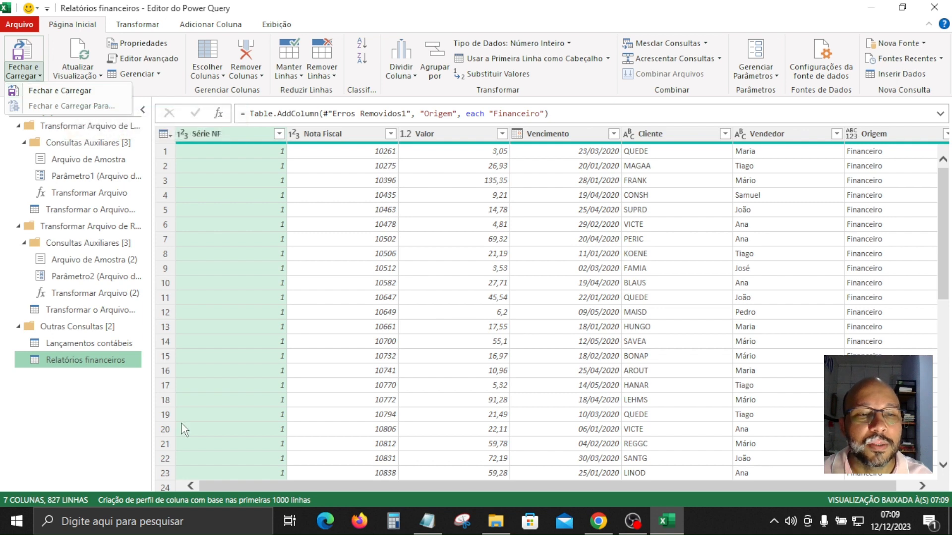
{"action": "left_click", "coordinate": [114, 345]}
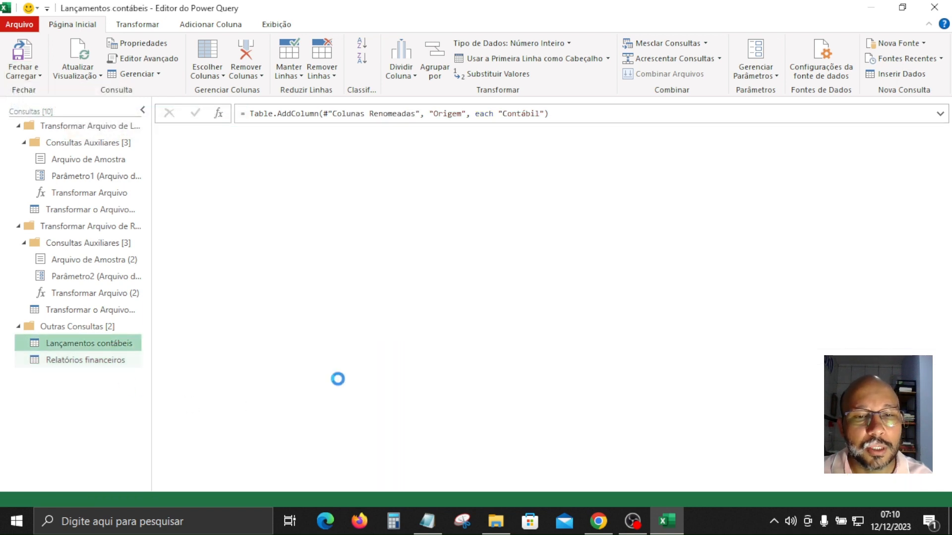
{"action": "left_click", "coordinate": [96, 360]}
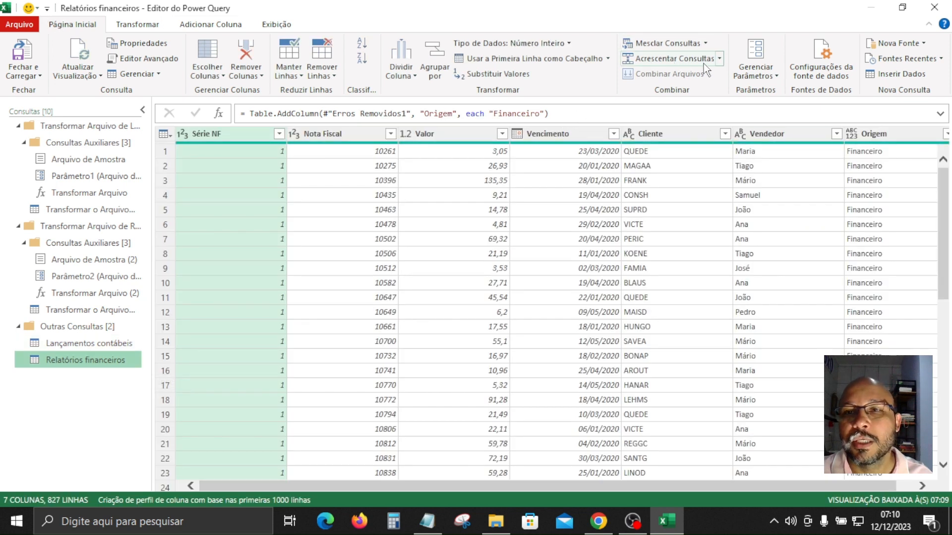
- Append Lançamentos contábeis as second table to Relatórios financeiros in a new query, and start renaming that query
{"action": "left_click", "coordinate": [720, 59]}
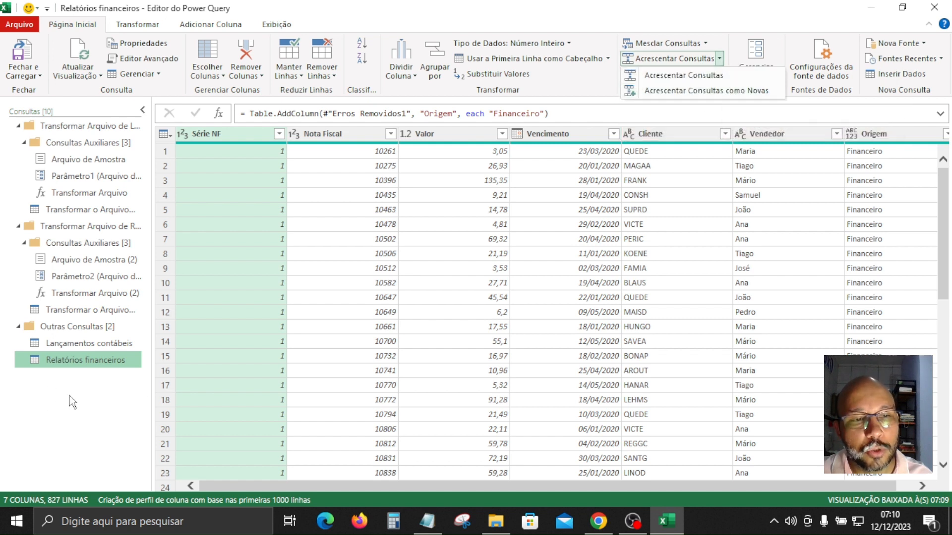
{"action": "left_click", "coordinate": [734, 91]}
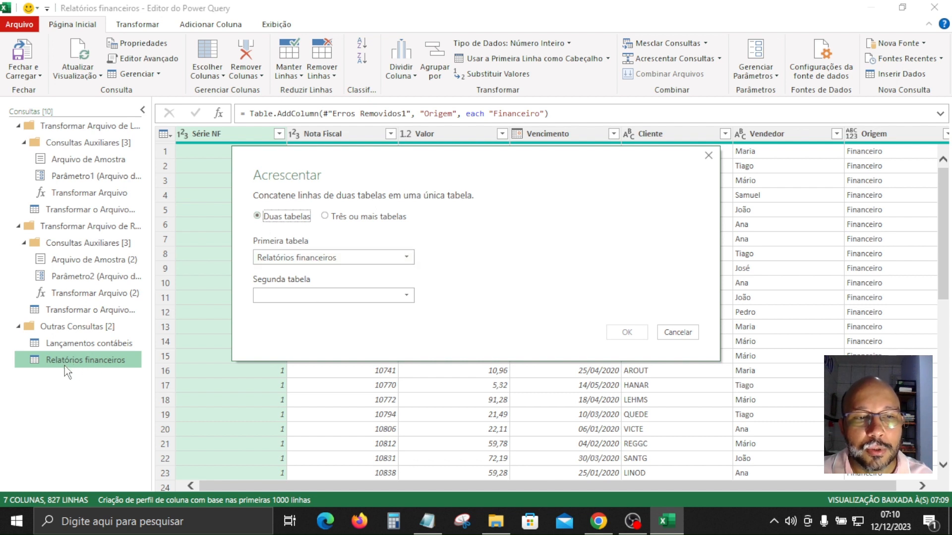
{"action": "left_click", "coordinate": [357, 258]}
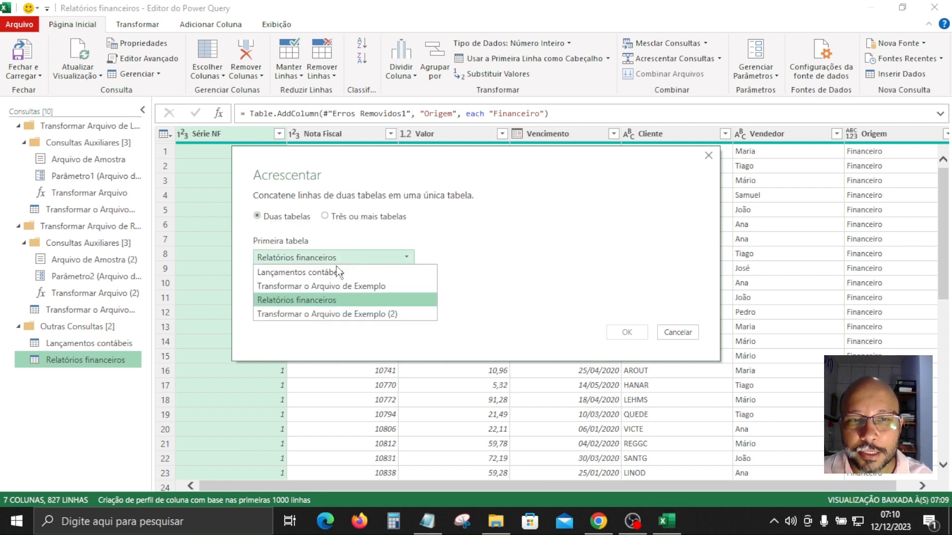
{"action": "left_click", "coordinate": [322, 301]}
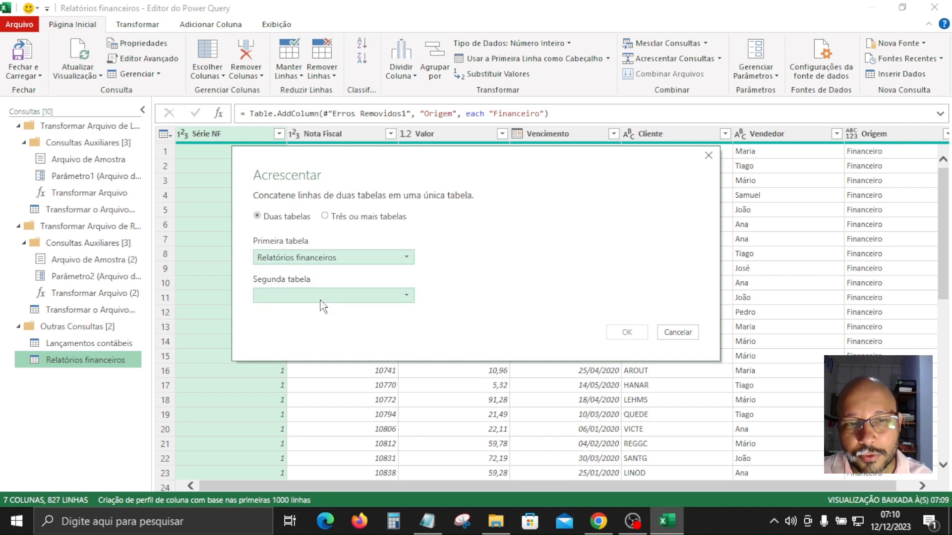
{"action": "left_click", "coordinate": [354, 300]}
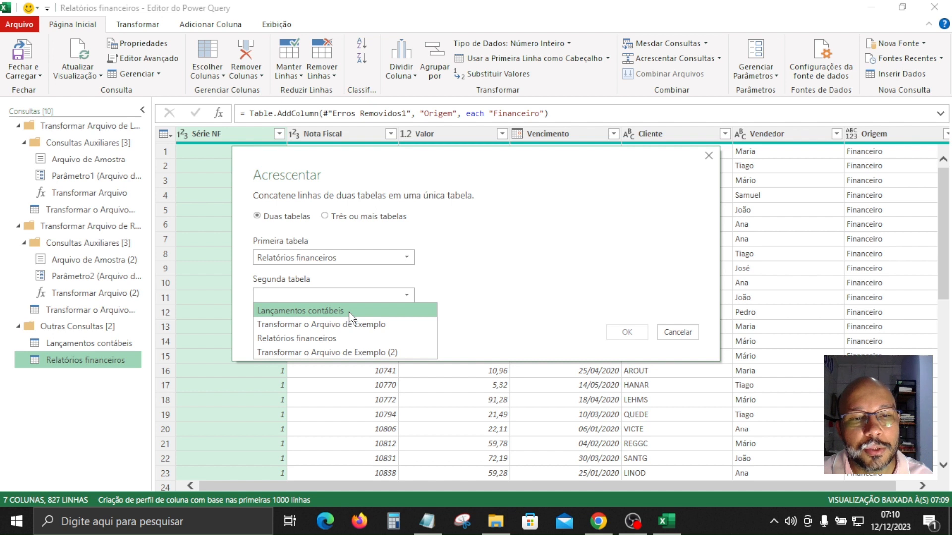
{"action": "left_click", "coordinate": [351, 312]}
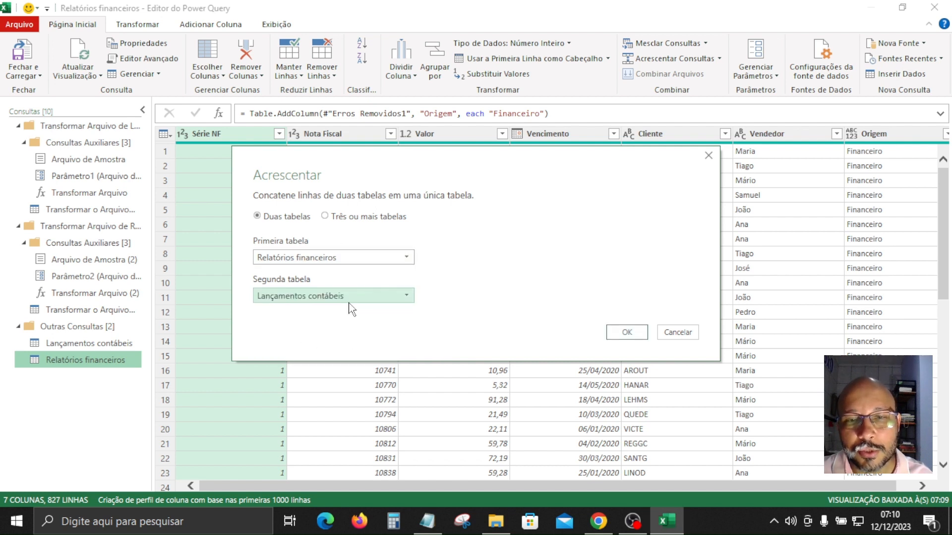
{"action": "left_click", "coordinate": [625, 335]}
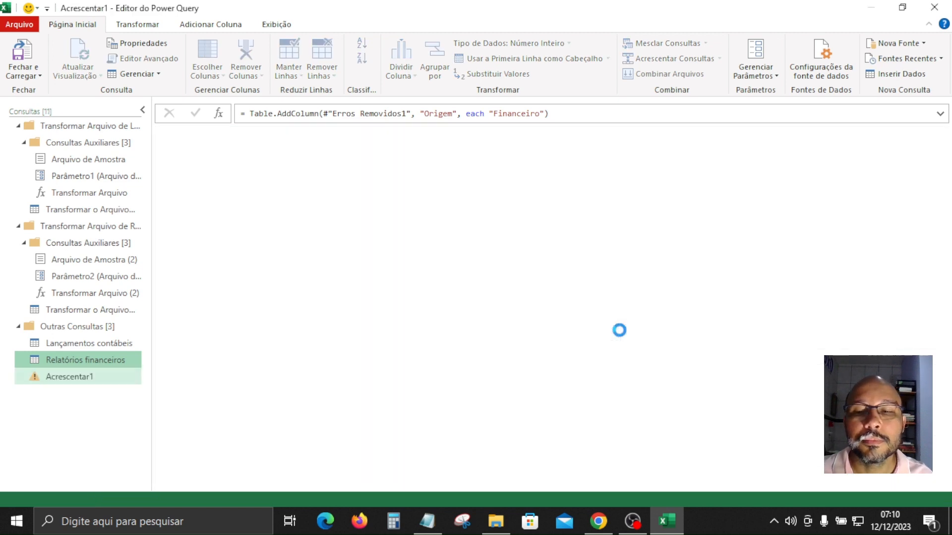
{"action": "right_click", "coordinate": [80, 385]}
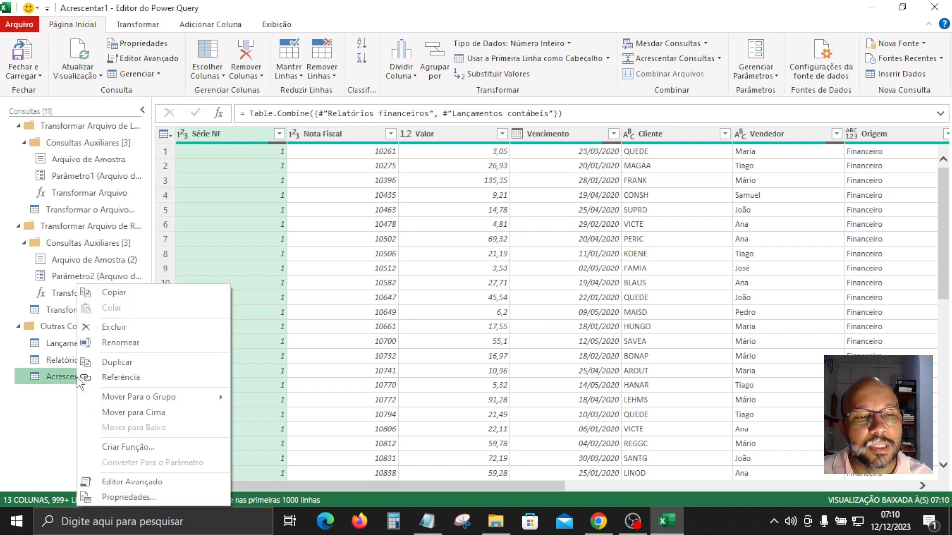
{"action": "left_click", "coordinate": [121, 343]}
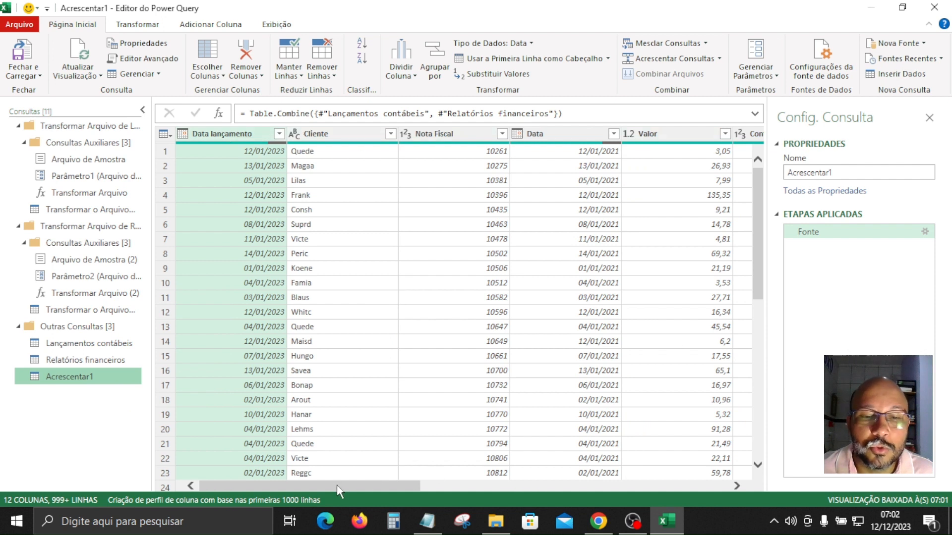
- Examine the Série NF, Vencimento and Vendedor columns down the rows of the appended query
{"action": "left_click_drag", "start_coordinate": [337, 485], "coordinate": [665, 484]}
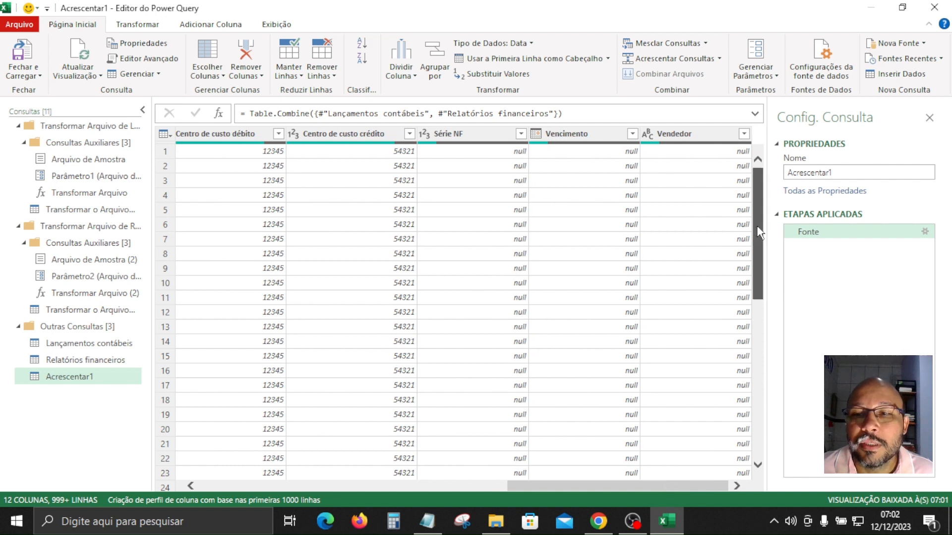
{"action": "scroll", "coordinate": [755, 311], "scroll_direction": "down", "scroll_amount": 6}
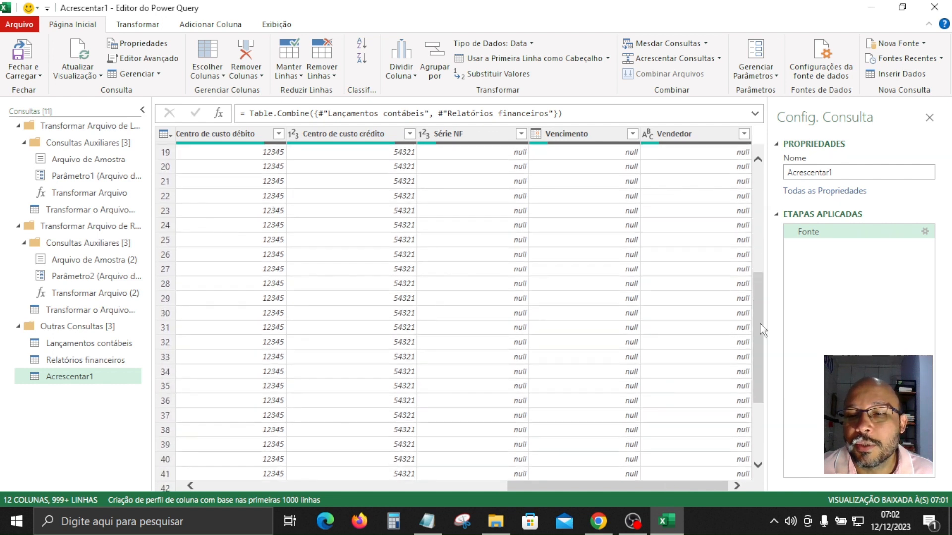
{"action": "left_click_drag", "start_coordinate": [760, 324], "coordinate": [774, 191]}
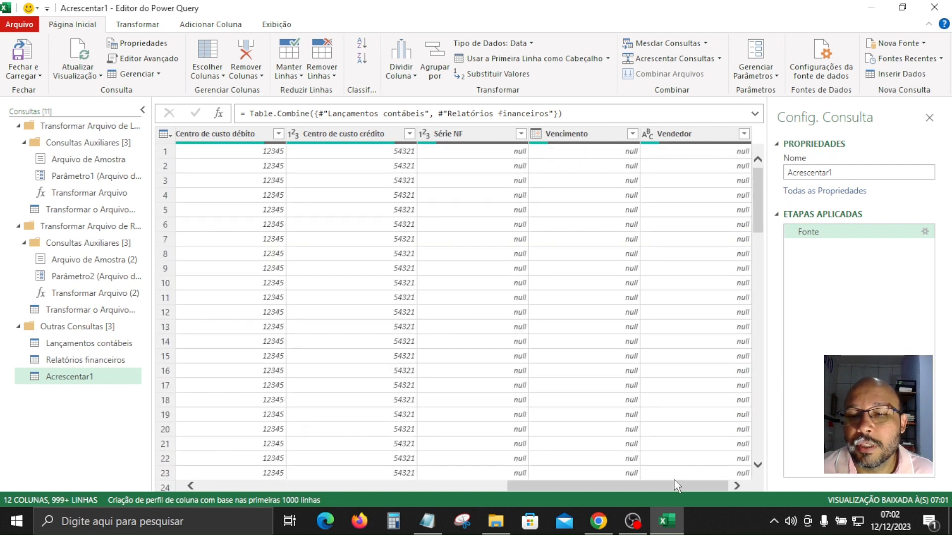
{"action": "left_click_drag", "start_coordinate": [660, 489], "coordinate": [695, 496]}
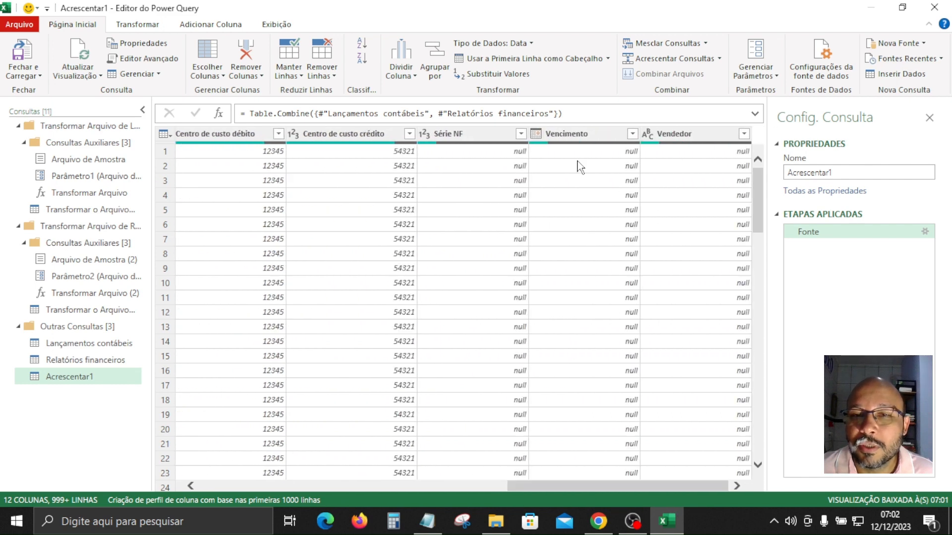
{"action": "left_click", "coordinate": [480, 153]}
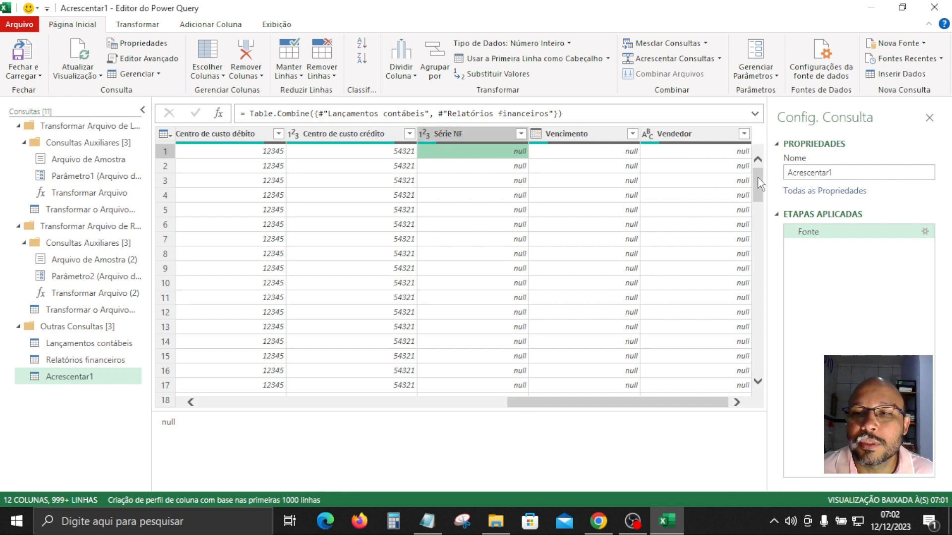
{"action": "left_click_drag", "start_coordinate": [760, 183], "coordinate": [744, 355]}
{"action": "scroll", "coordinate": [639, 327], "scroll_direction": "down", "scroll_amount": 6}
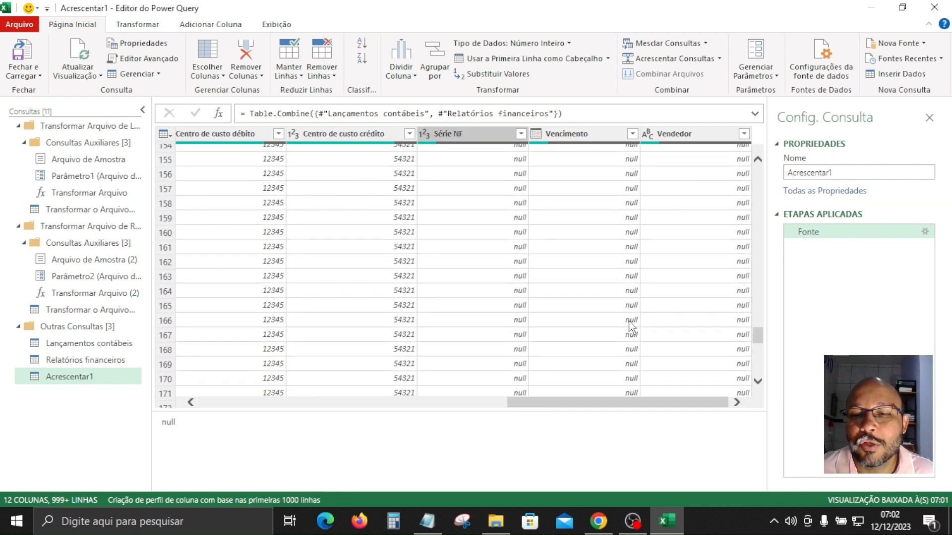
{"action": "scroll", "coordinate": [630, 326], "scroll_direction": "down", "scroll_amount": 4}
{"action": "scroll", "coordinate": [761, 347], "scroll_direction": "down", "scroll_amount": 6}
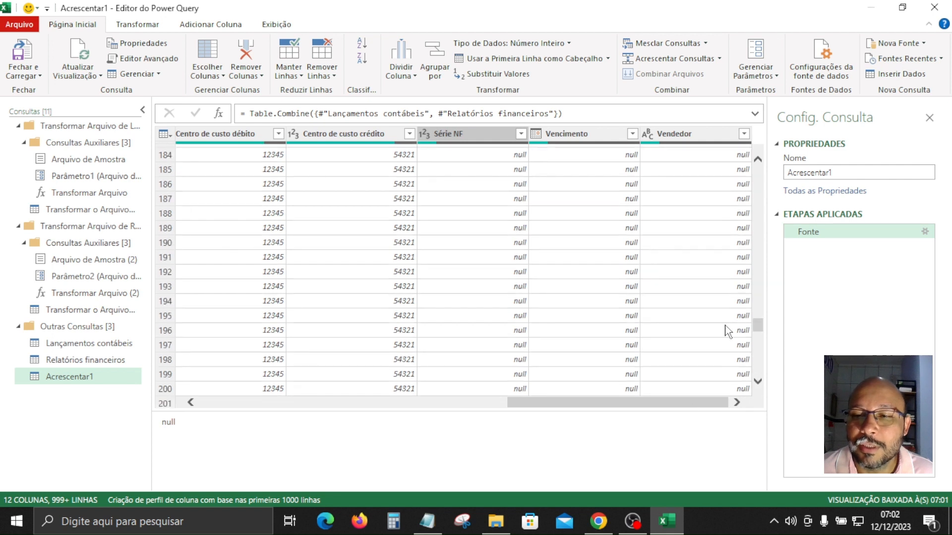
{"action": "scroll", "coordinate": [724, 331], "scroll_direction": "down", "scroll_amount": 3}
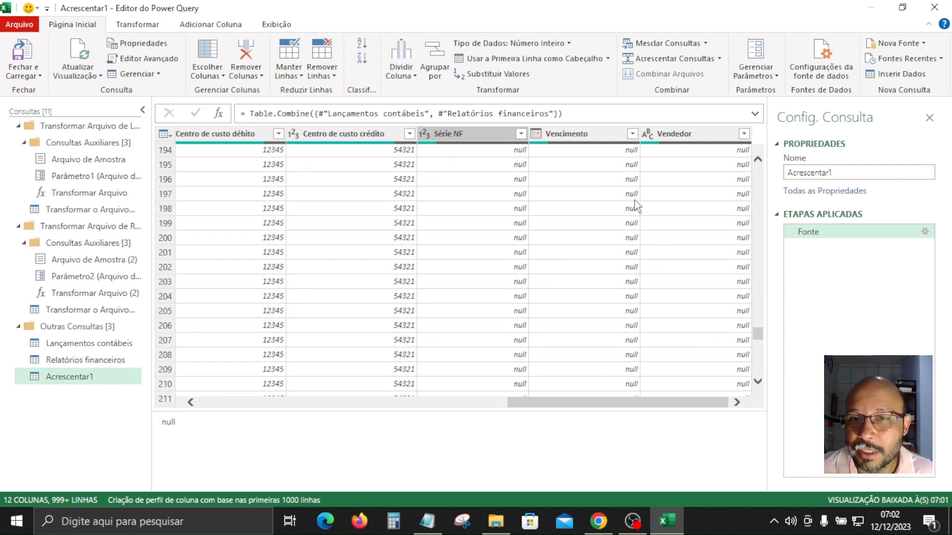
{"action": "left_click_drag", "start_coordinate": [761, 335], "coordinate": [774, 157]}
{"action": "left_click_drag", "start_coordinate": [665, 404], "coordinate": [249, 380]}
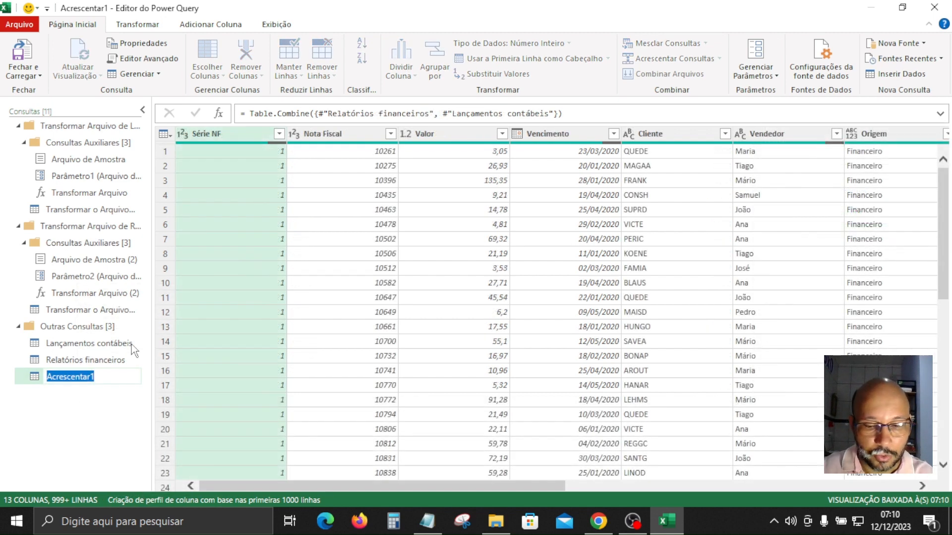
- Name the appended query Conciliação
{"action": "type", "text": "Con"}
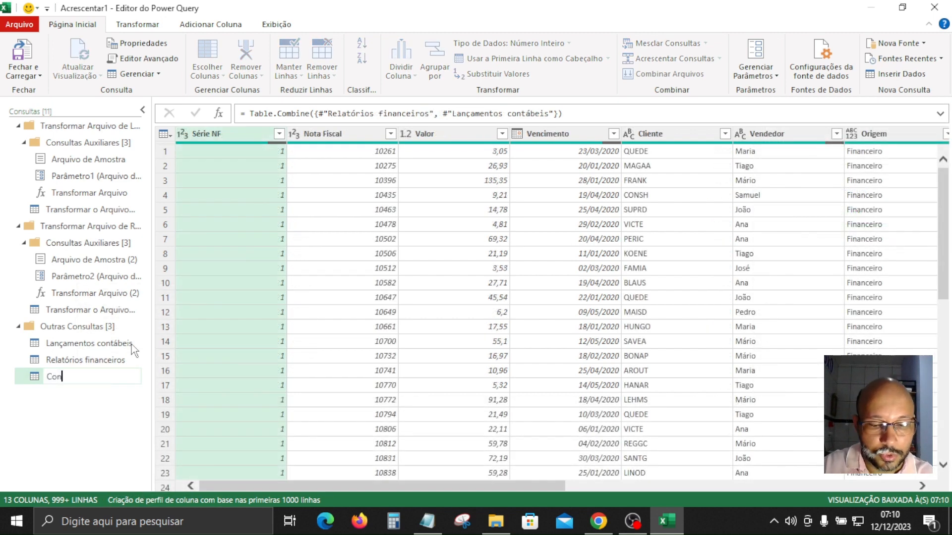
{"action": "type", "text": "cili"}
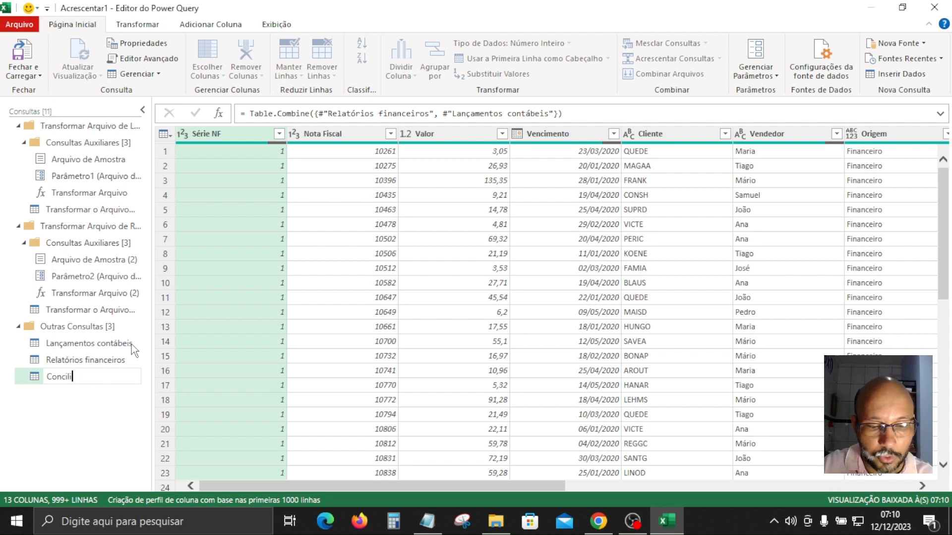
{"action": "type", "text": "ação"}
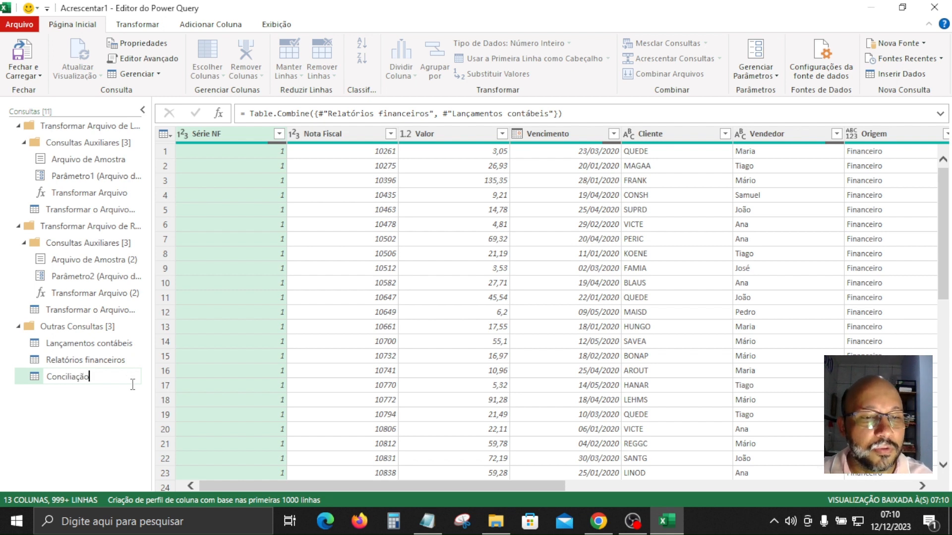
{"action": "left_click", "coordinate": [117, 410]}
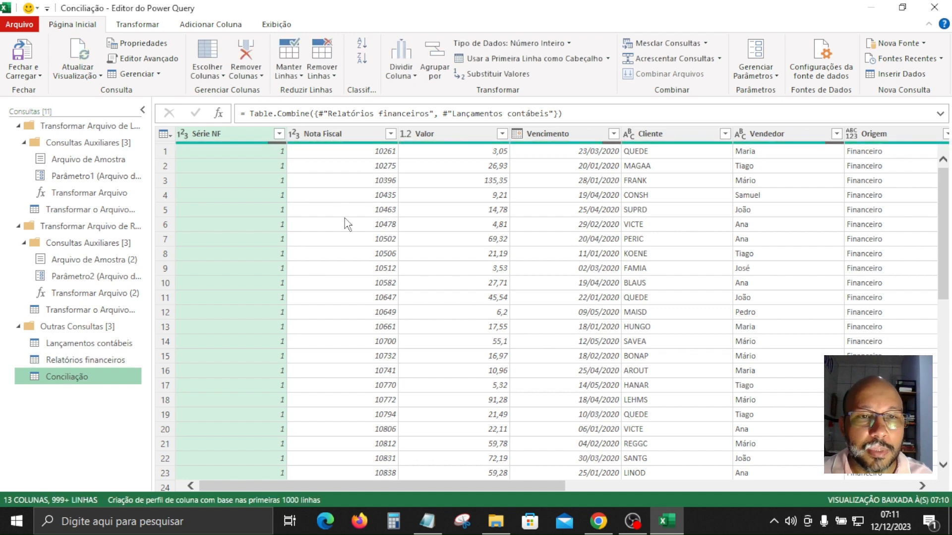
- Check the Origem column's values down the rows of the Conciliação query
{"action": "left_click_drag", "start_coordinate": [381, 490], "coordinate": [549, 480]}
{"action": "left_click", "coordinate": [709, 478]}
{"action": "left_click", "coordinate": [713, 179]}
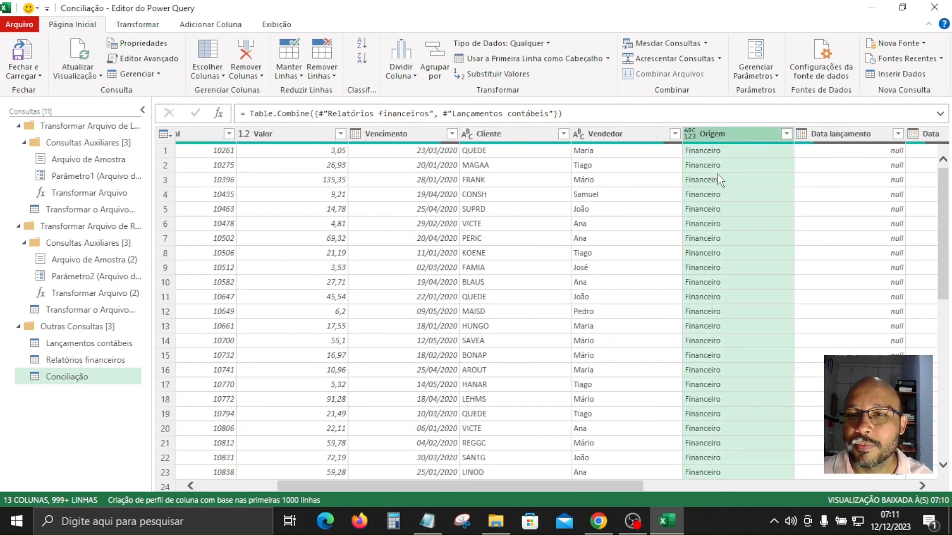
{"action": "scroll", "coordinate": [718, 297], "scroll_direction": "down", "scroll_amount": 13}
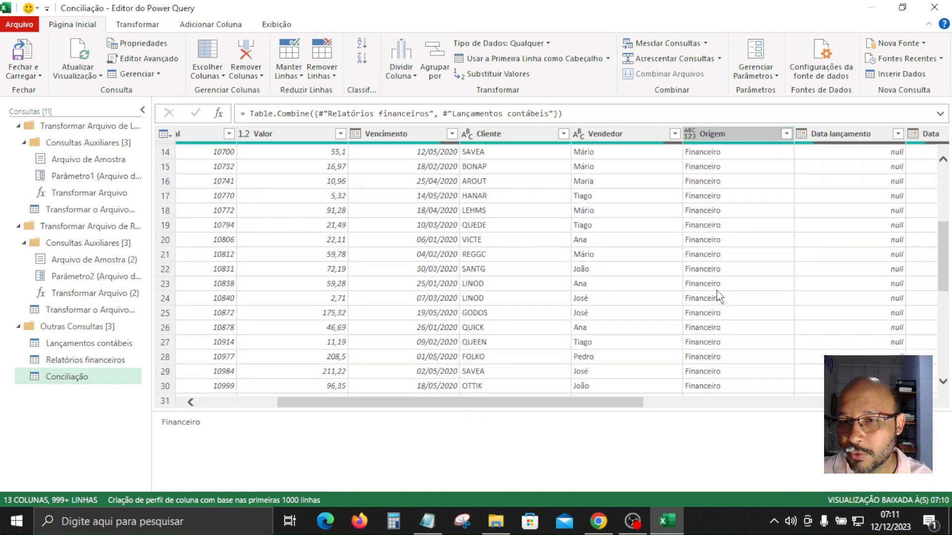
{"action": "scroll", "coordinate": [719, 297], "scroll_direction": "down", "scroll_amount": 20}
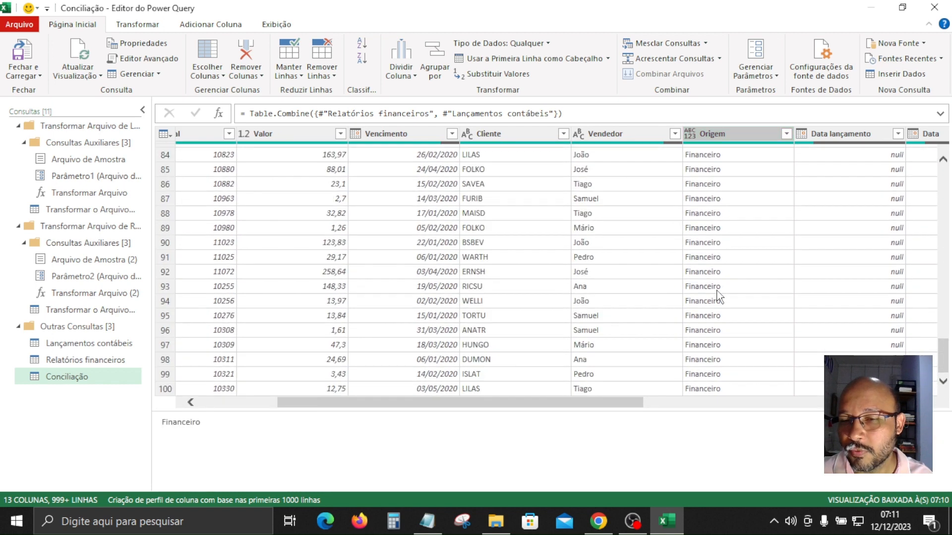
{"action": "scroll", "coordinate": [719, 298], "scroll_direction": "down", "scroll_amount": 18}
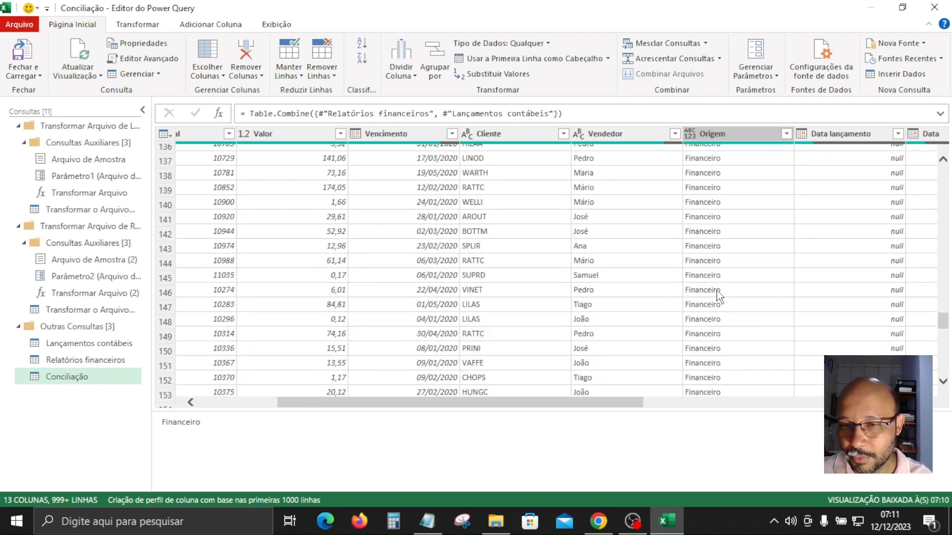
{"action": "scroll", "coordinate": [719, 297], "scroll_direction": "down", "scroll_amount": 3}
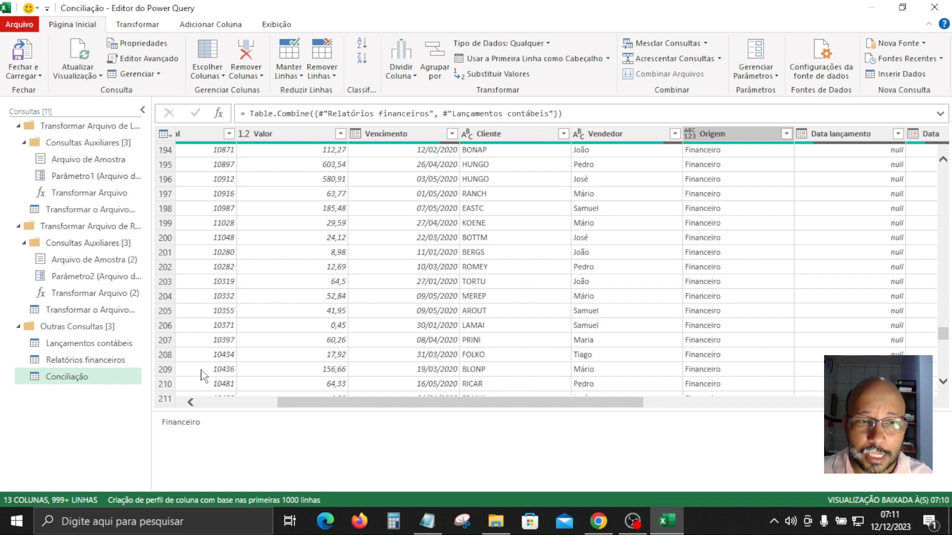
- Load the Conciliação query as a table on a new worksheet and close the queries and connections list
{"action": "left_click", "coordinate": [256, 338]}
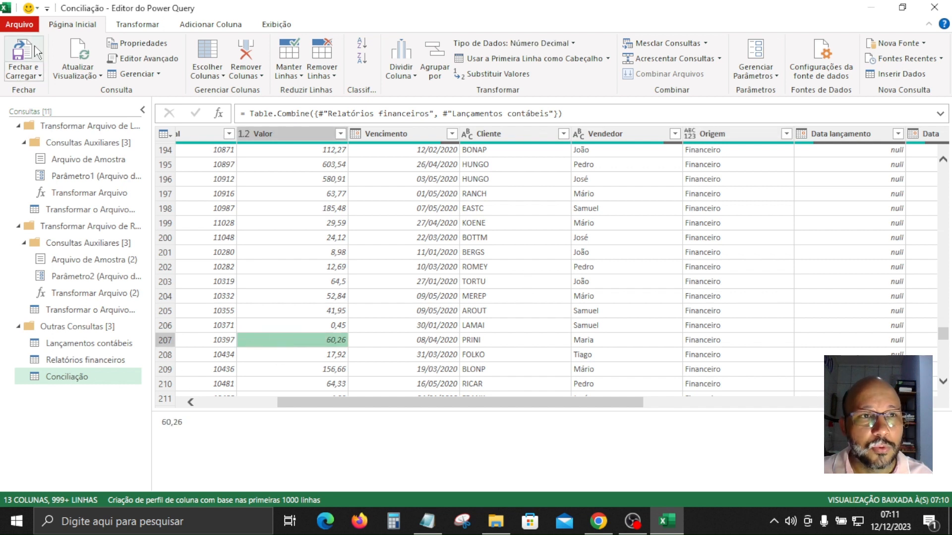
{"action": "left_click", "coordinate": [40, 77]}
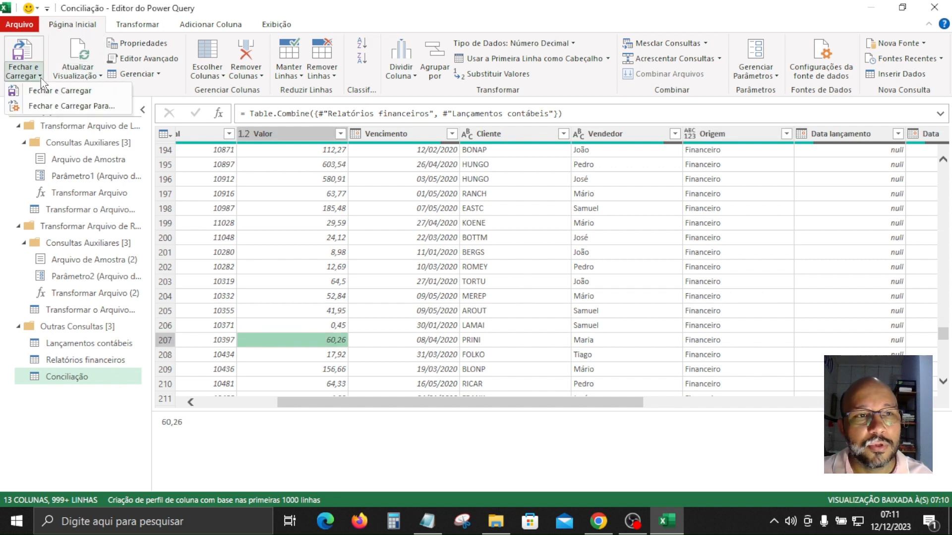
{"action": "left_click", "coordinate": [56, 107]}
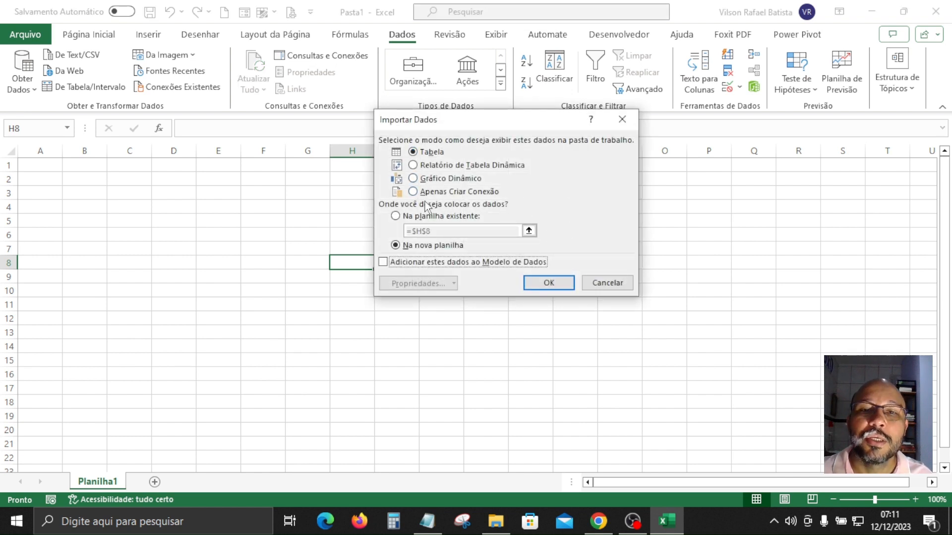
{"action": "left_click", "coordinate": [548, 284]}
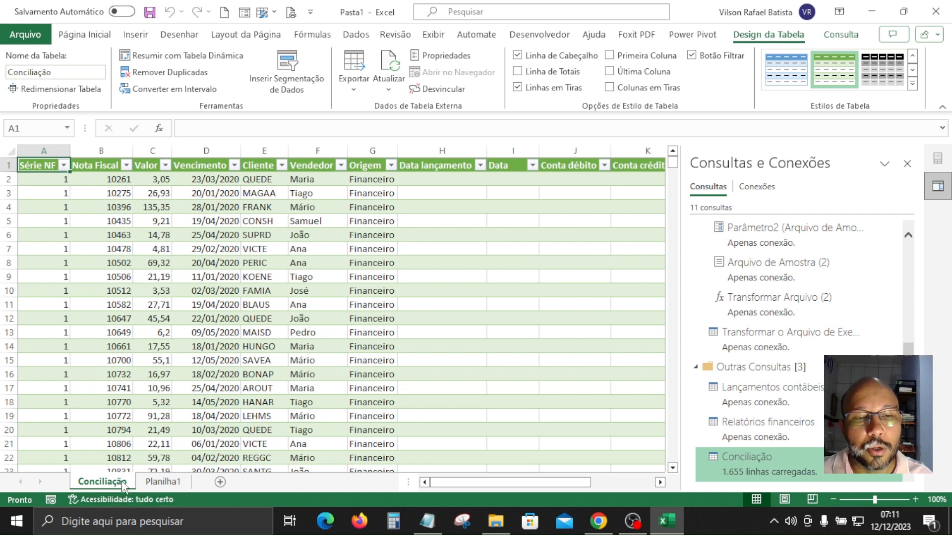
{"action": "left_click", "coordinate": [517, 294]}
{"action": "left_click", "coordinate": [908, 163]}
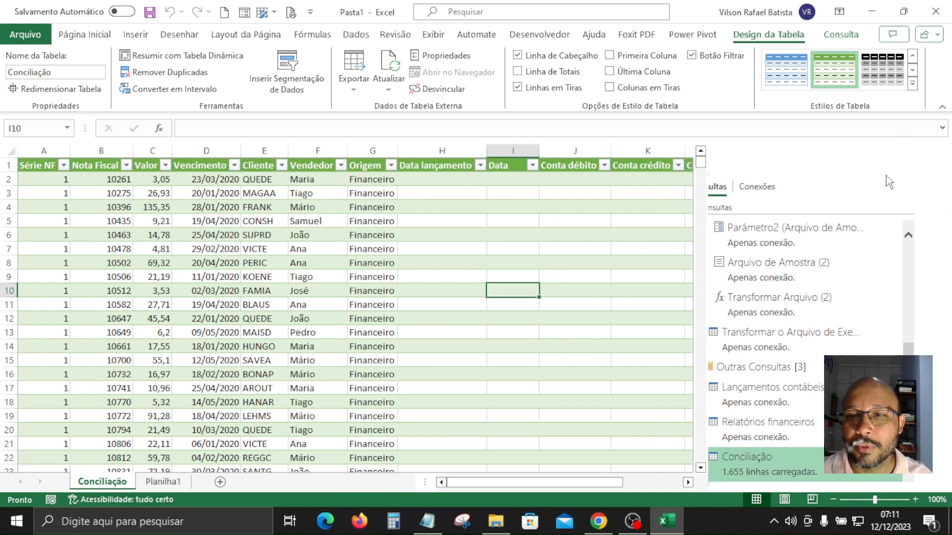
{"action": "left_click", "coordinate": [468, 261]}
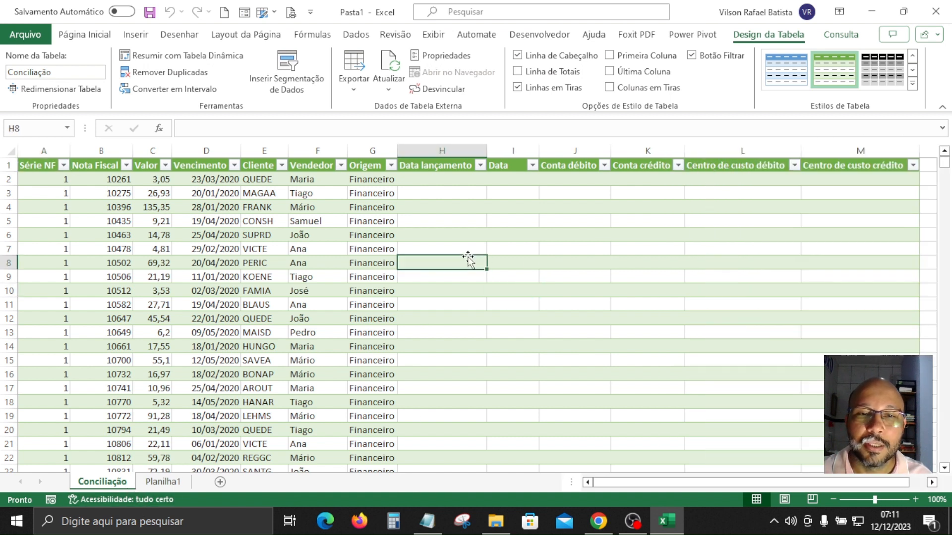
- Insert a pivot table based on the Conciliação table on a new worksheet
{"action": "left_click", "coordinate": [314, 249]}
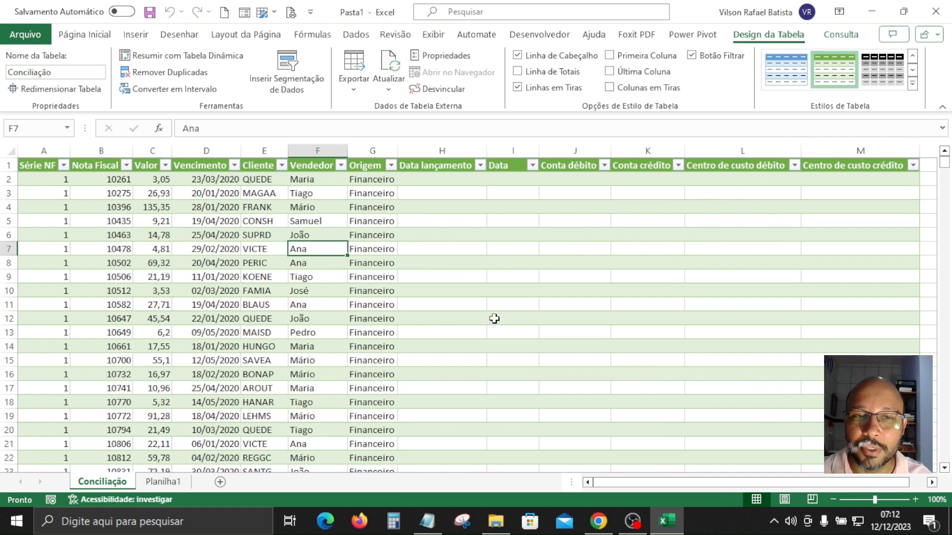
{"action": "left_click_drag", "start_coordinate": [284, 230], "coordinate": [278, 221]}
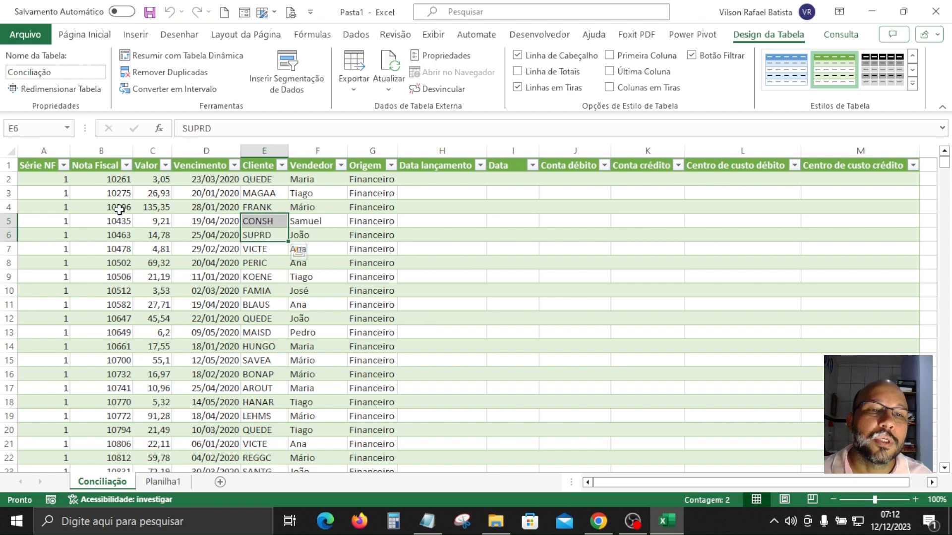
{"action": "left_click", "coordinate": [135, 35]}
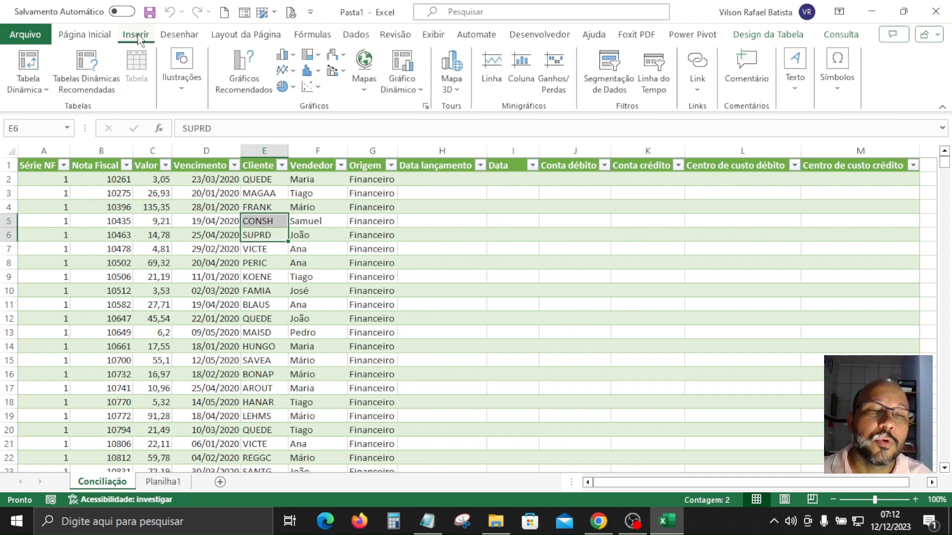
{"action": "left_click", "coordinate": [42, 89]}
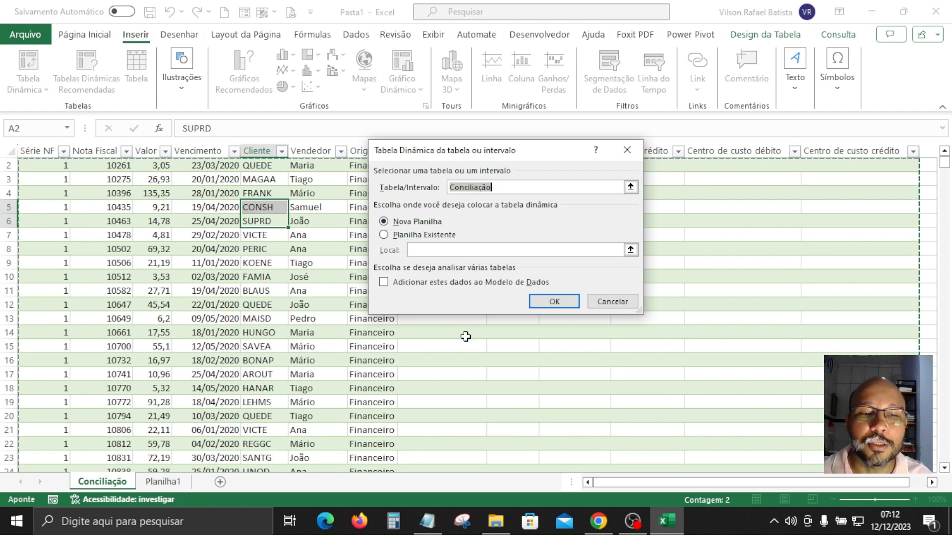
{"action": "left_click", "coordinate": [554, 303]}
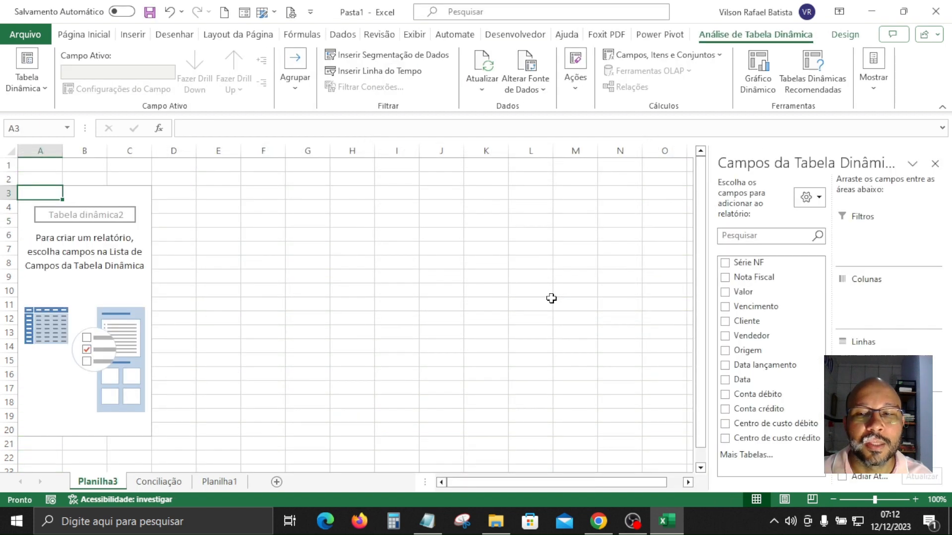
- Rename the new pivot table sheet as Dinâmica
{"action": "double_click", "coordinate": [100, 485]}
{"action": "type", "text": "Din"}
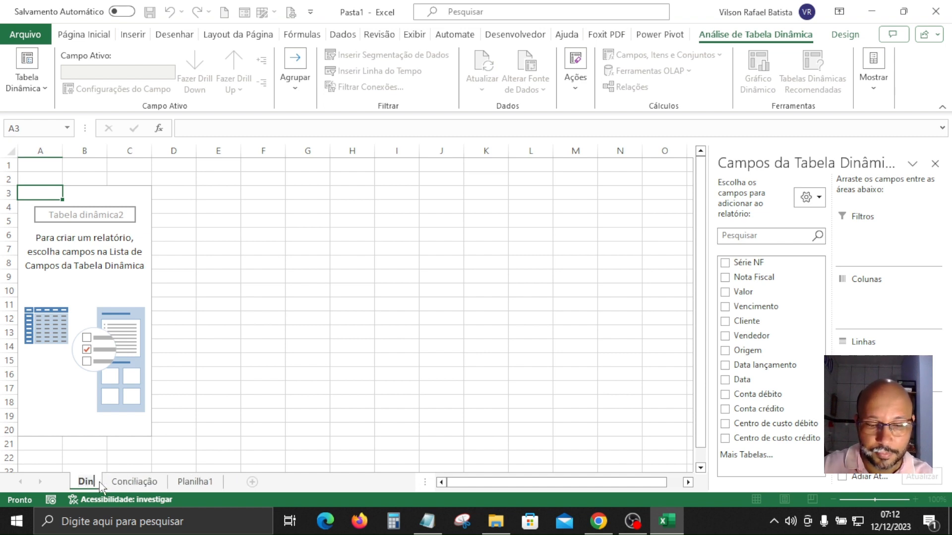
{"action": "type", "text": "âmica"}
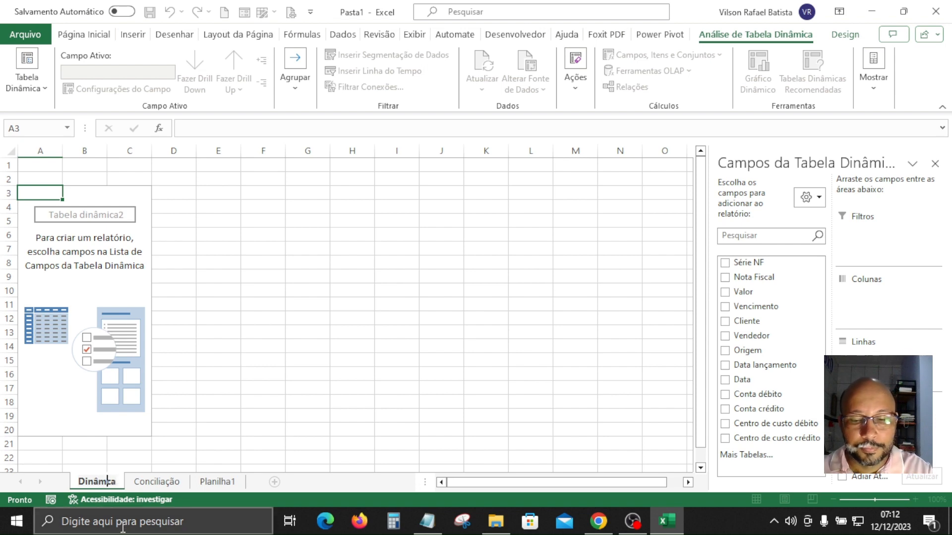
{"action": "key", "text": "Return"}
{"action": "left_click", "coordinate": [257, 414]}
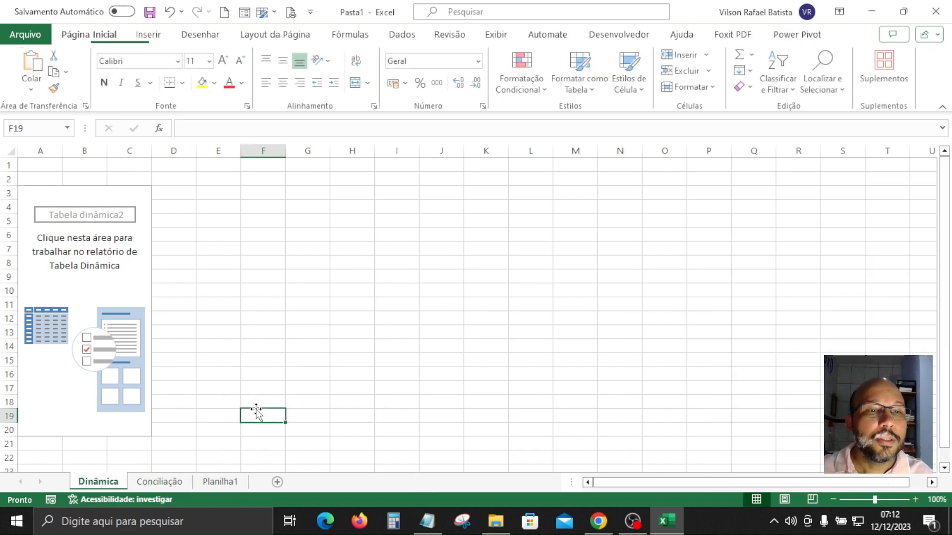
- Add the Nota Fiscal field to the pivot table's rows and look over the listed invoice numbers
{"action": "left_click", "coordinate": [67, 248]}
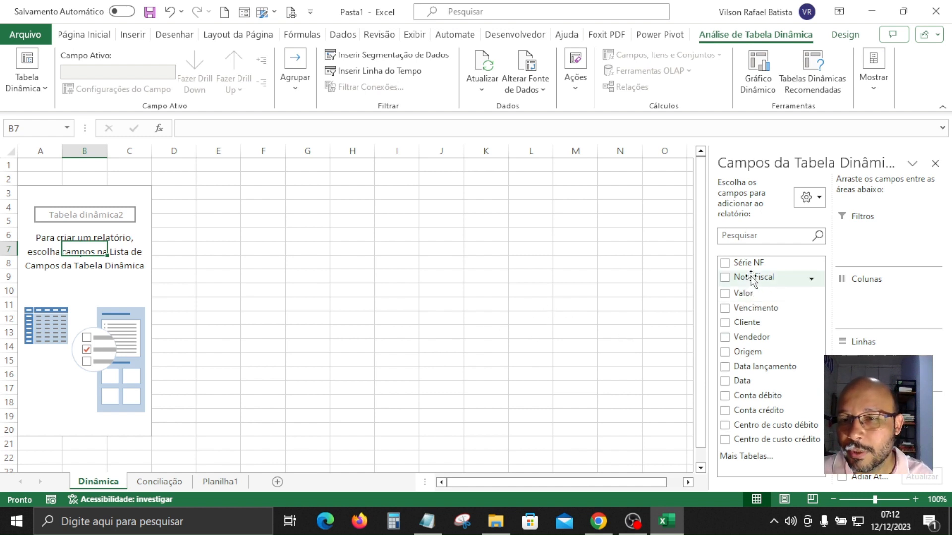
{"action": "mouse_move", "coordinate": [753, 280]}
{"action": "left_mouse_down"}
{"action": "mouse_move", "coordinate": [778, 332]}
{"action": "mouse_move", "coordinate": [873, 358]}
{"action": "left_mouse_up"}
{"action": "left_click", "coordinate": [79, 203]}
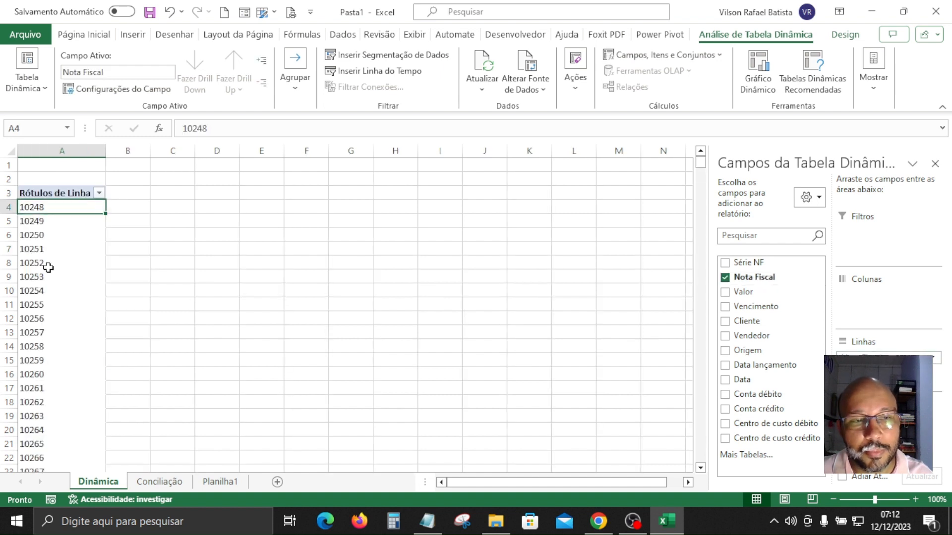
{"action": "left_click", "coordinate": [78, 264]}
{"action": "scroll", "coordinate": [76, 335], "scroll_direction": "down", "scroll_amount": 3}
{"action": "scroll", "coordinate": [80, 335], "scroll_direction": "up", "scroll_amount": 3}
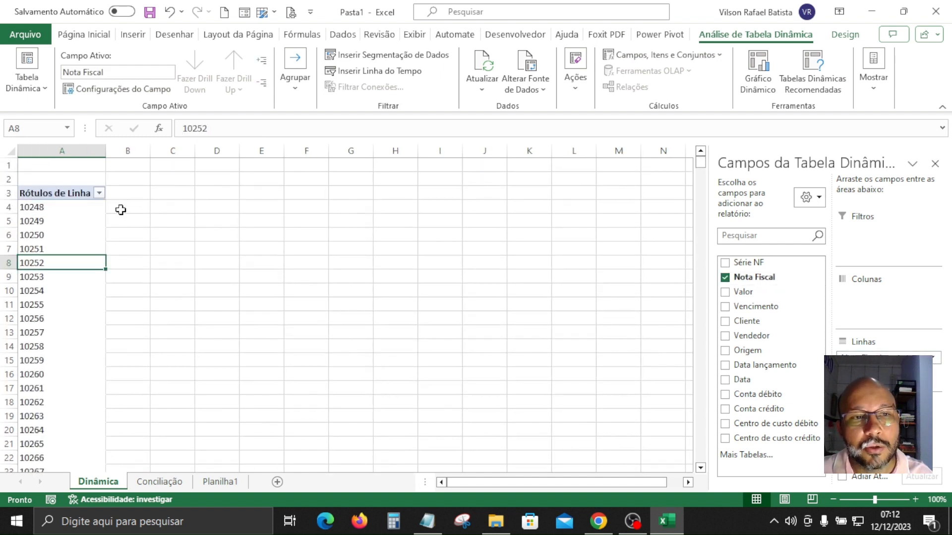
{"action": "left_click_drag", "start_coordinate": [121, 208], "coordinate": [109, 419]}
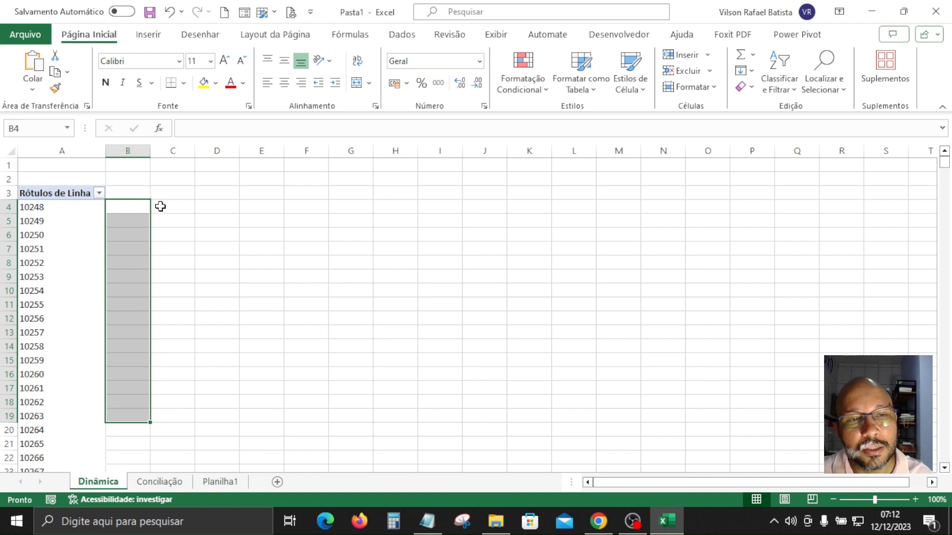
{"action": "left_click_drag", "start_coordinate": [161, 207], "coordinate": [159, 406]}
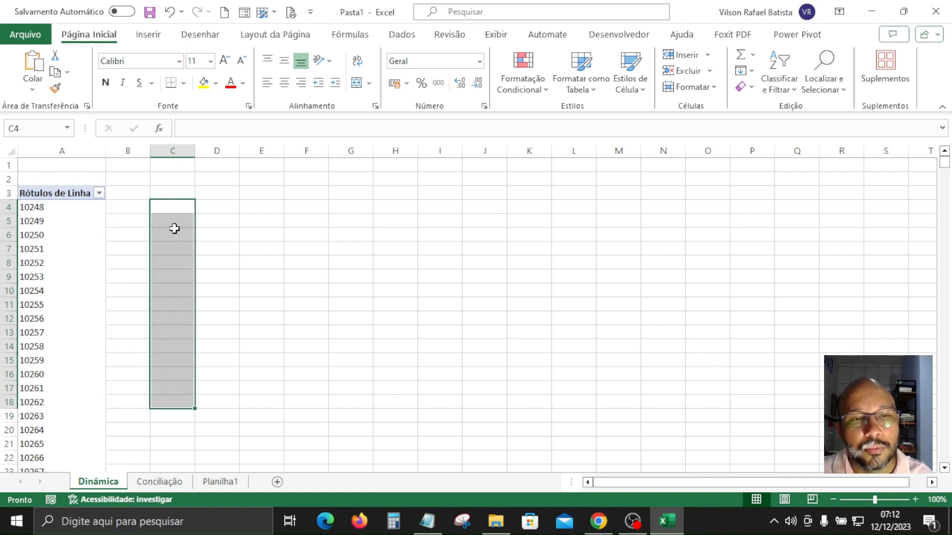
{"action": "left_click_drag", "start_coordinate": [168, 206], "coordinate": [162, 419]}
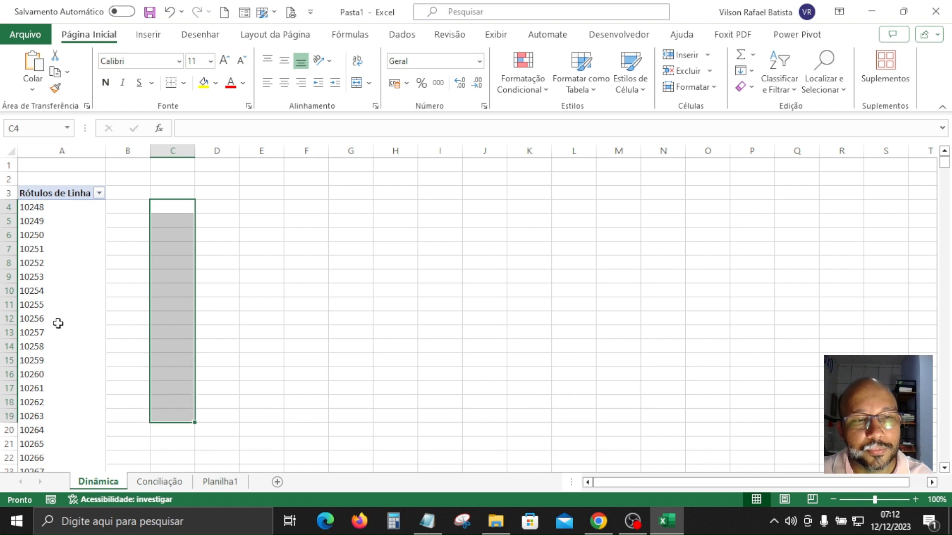
- Place the Origem field in the pivot table's columns and add Valor as the summed value
{"action": "left_click", "coordinate": [58, 323]}
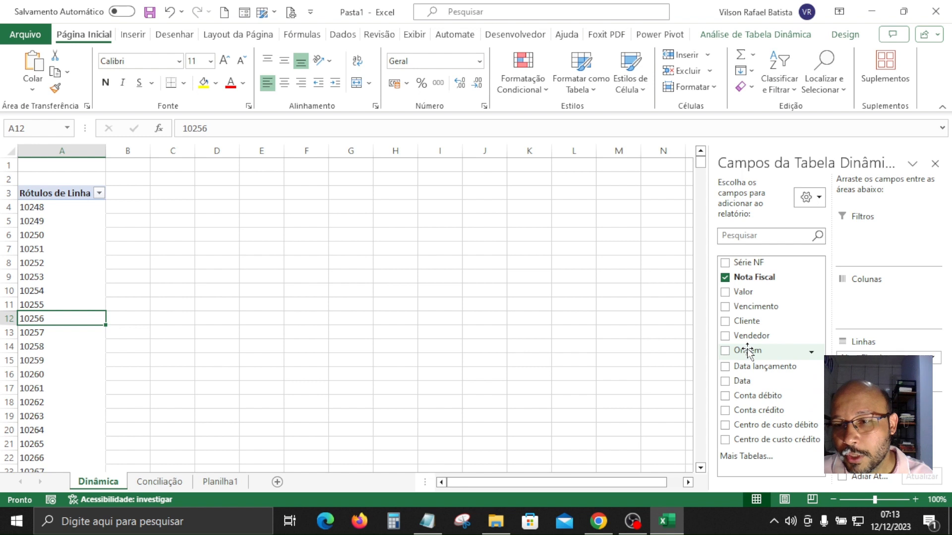
{"action": "left_click_drag", "start_coordinate": [749, 352], "coordinate": [870, 298]}
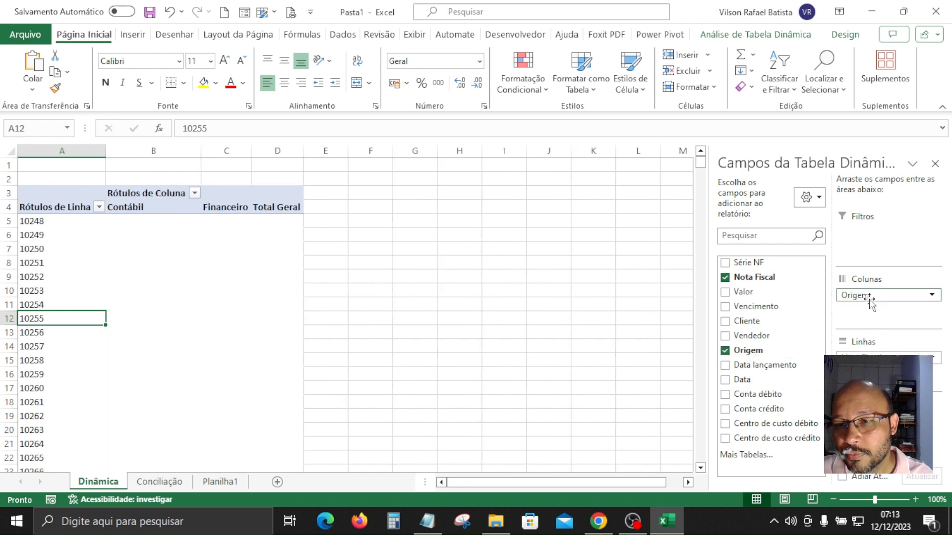
{"action": "left_click", "coordinate": [168, 222]}
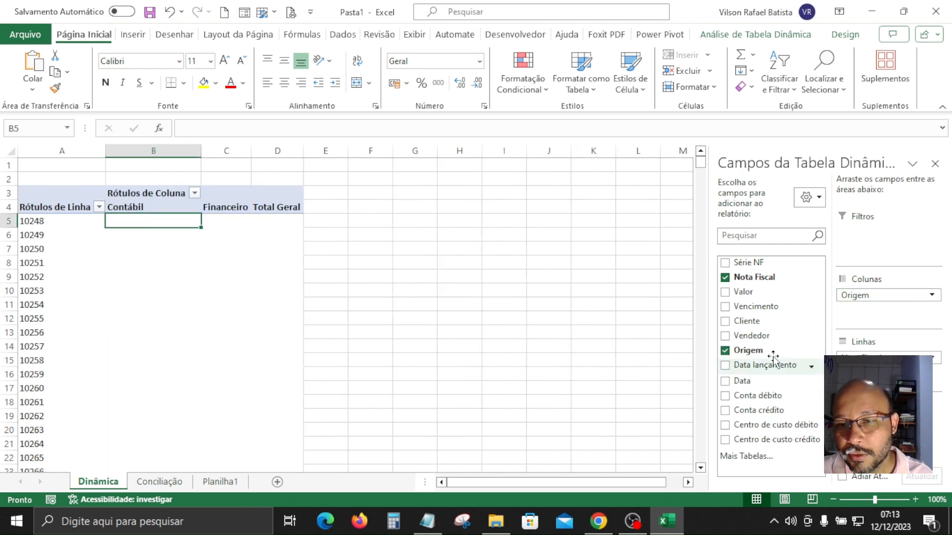
{"action": "left_click", "coordinate": [745, 293]}
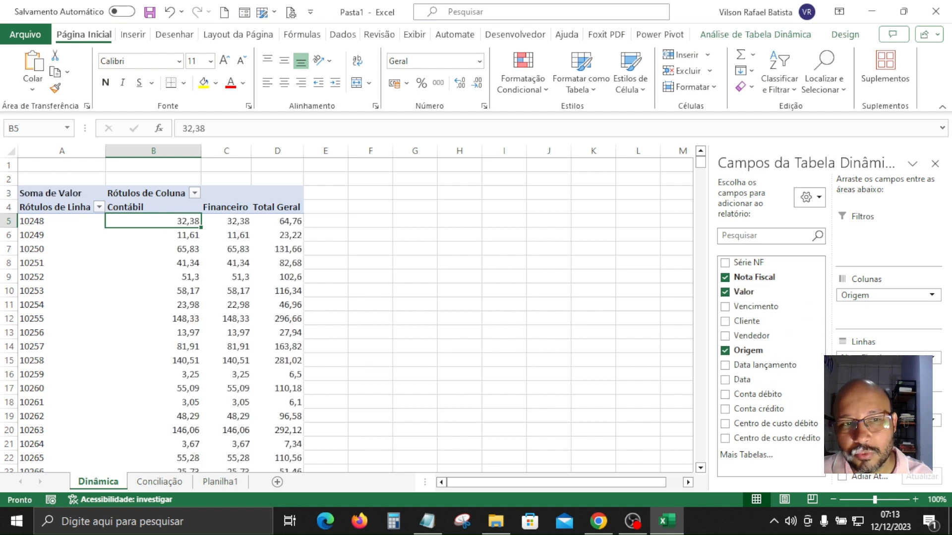
- Compare the Contábil and Financeiro values of each invoice down the rows of the pivot table
{"action": "left_click", "coordinate": [246, 307]}
{"action": "left_click", "coordinate": [284, 226]}
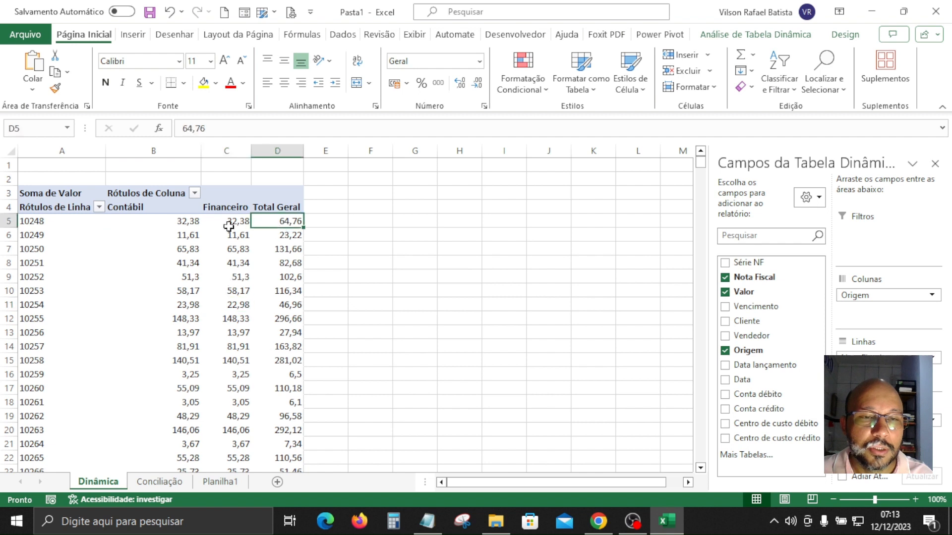
{"action": "left_click", "coordinate": [182, 223]}
{"action": "left_click_drag", "start_coordinate": [145, 219], "coordinate": [124, 435]}
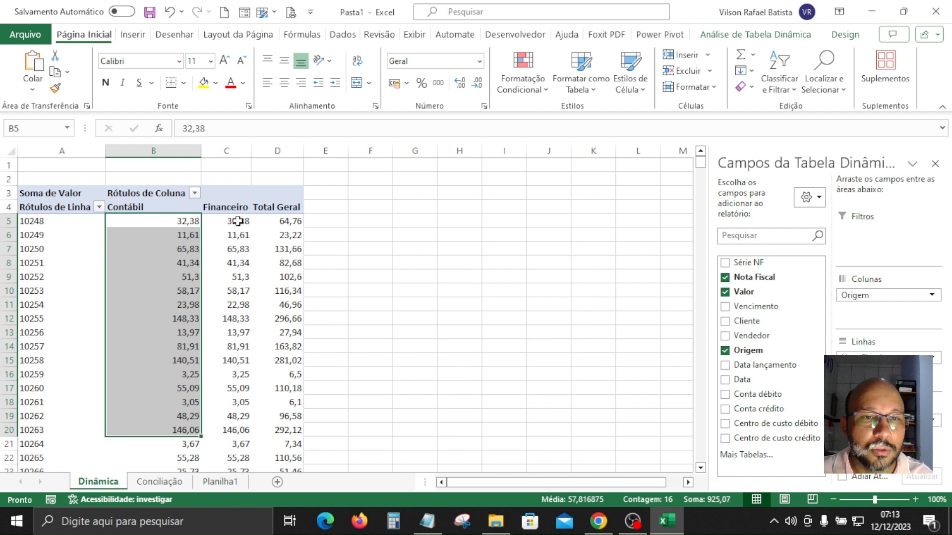
{"action": "left_click_drag", "start_coordinate": [239, 222], "coordinate": [225, 397]}
{"action": "scroll", "coordinate": [223, 391], "scroll_direction": "down", "scroll_amount": 1}
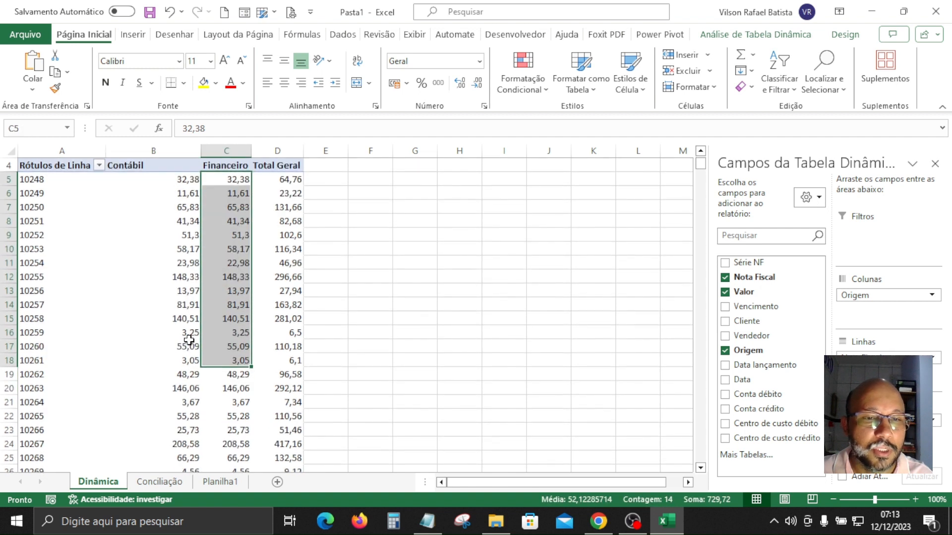
{"action": "left_click_drag", "start_coordinate": [184, 320], "coordinate": [241, 332]}
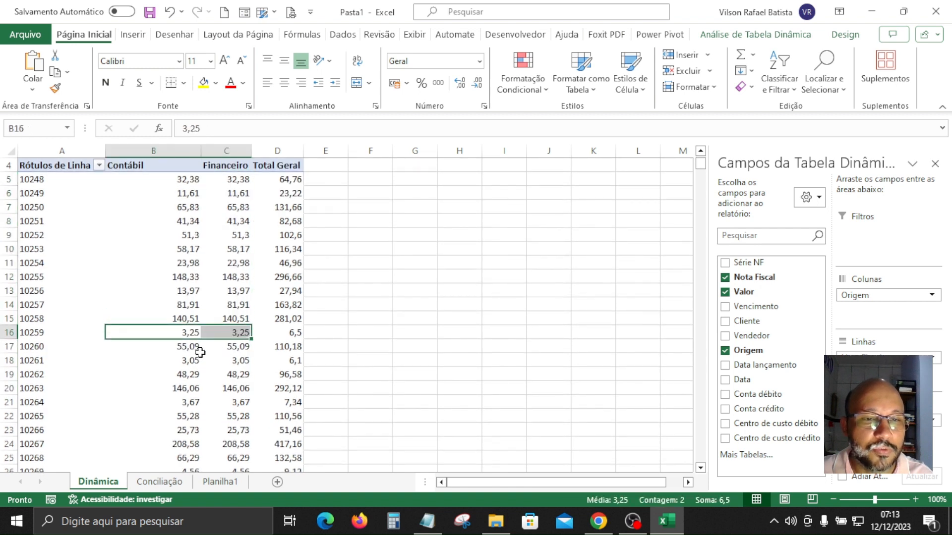
{"action": "left_click_drag", "start_coordinate": [168, 361], "coordinate": [221, 362]}
{"action": "left_click_drag", "start_coordinate": [183, 388], "coordinate": [222, 376]}
{"action": "scroll", "coordinate": [250, 391], "scroll_direction": "down", "scroll_amount": 2}
{"action": "scroll", "coordinate": [229, 440], "scroll_direction": "up", "scroll_amount": 3}
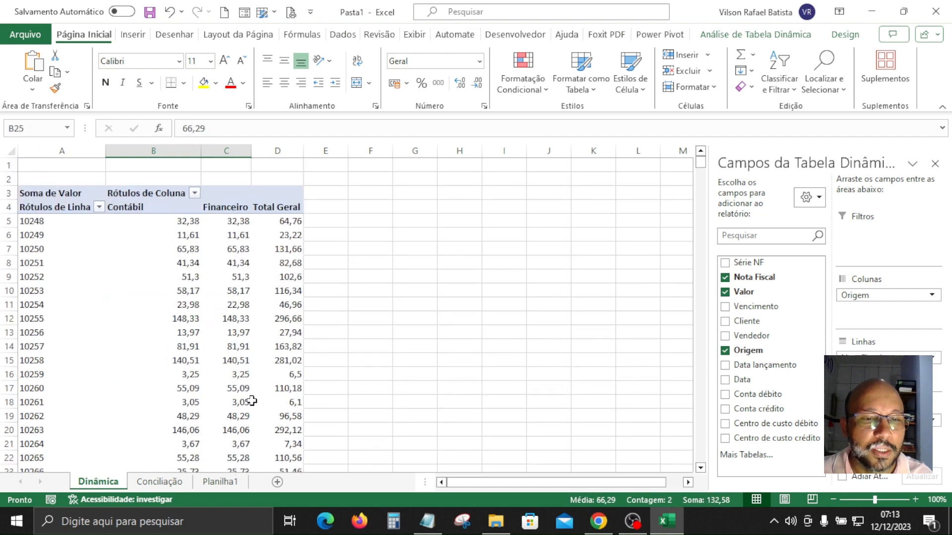
{"action": "scroll", "coordinate": [269, 391], "scroll_direction": "down", "scroll_amount": 2}
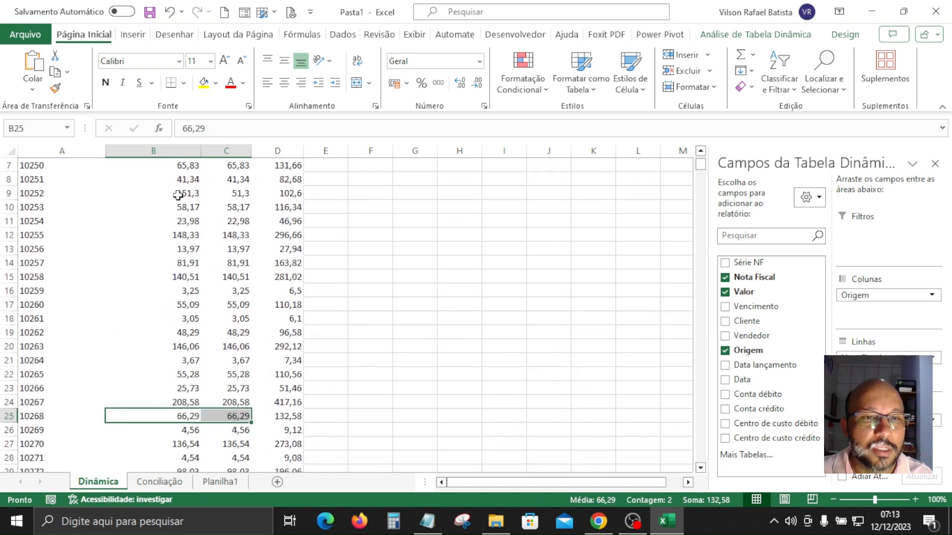
{"action": "scroll", "coordinate": [231, 248], "scroll_direction": "up", "scroll_amount": 2}
{"action": "left_click_drag", "start_coordinate": [183, 221], "coordinate": [231, 231]}
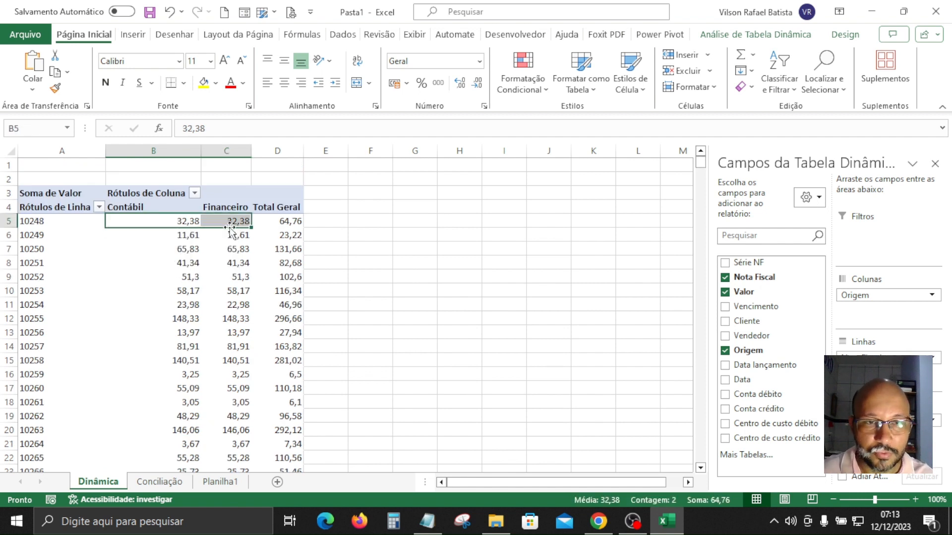
- Disable the pivot table's grand totals for both rows and columns
{"action": "left_click", "coordinate": [282, 221]}
{"action": "left_click", "coordinate": [282, 207]}
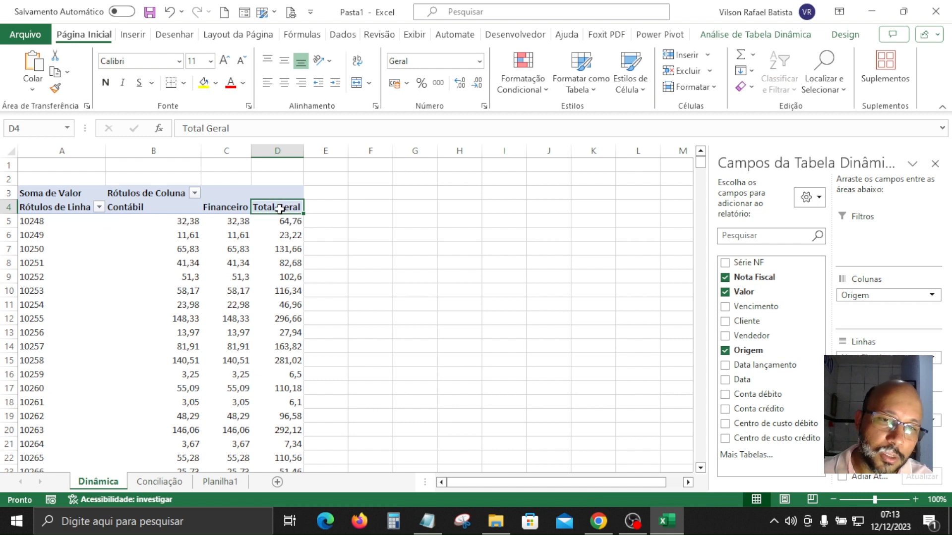
{"action": "left_click", "coordinate": [845, 35]}
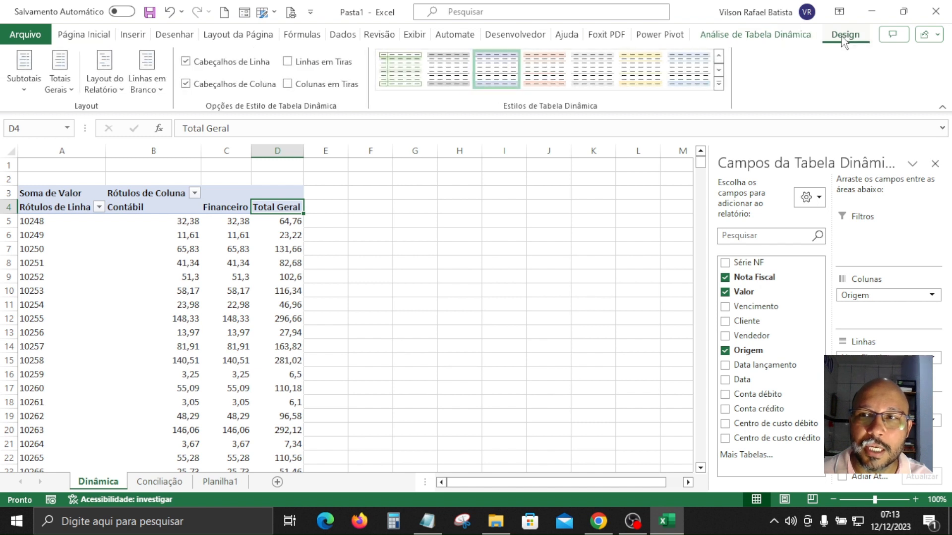
{"action": "left_click", "coordinate": [56, 91]}
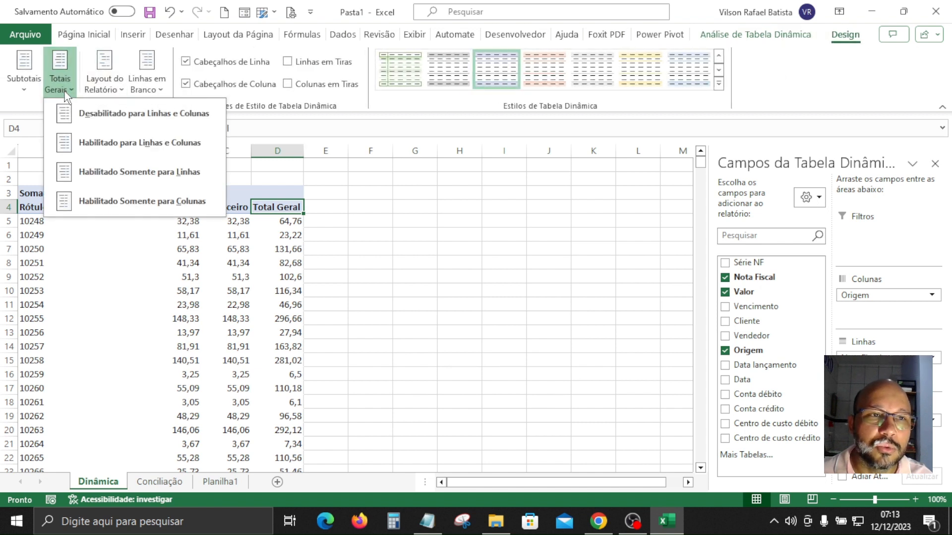
{"action": "left_click", "coordinate": [149, 119]}
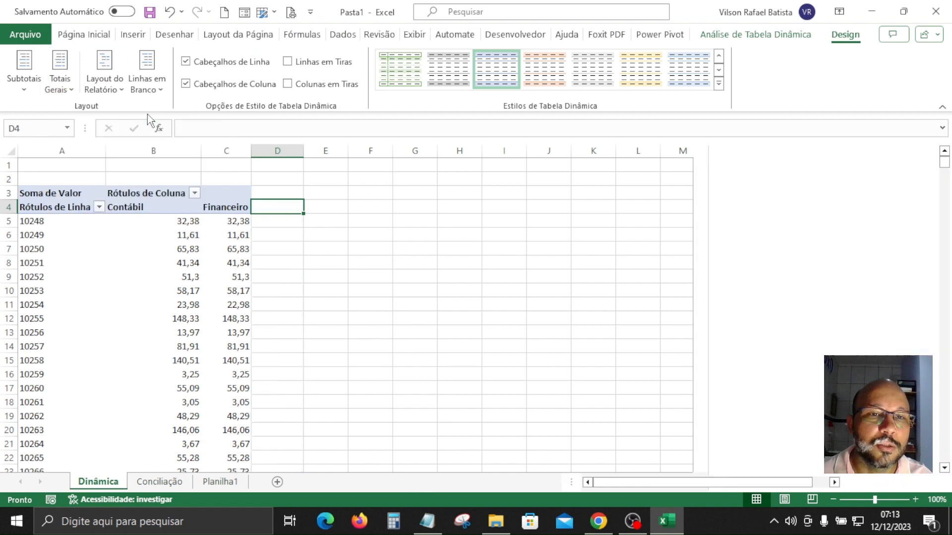
{"action": "left_click", "coordinate": [240, 249]}
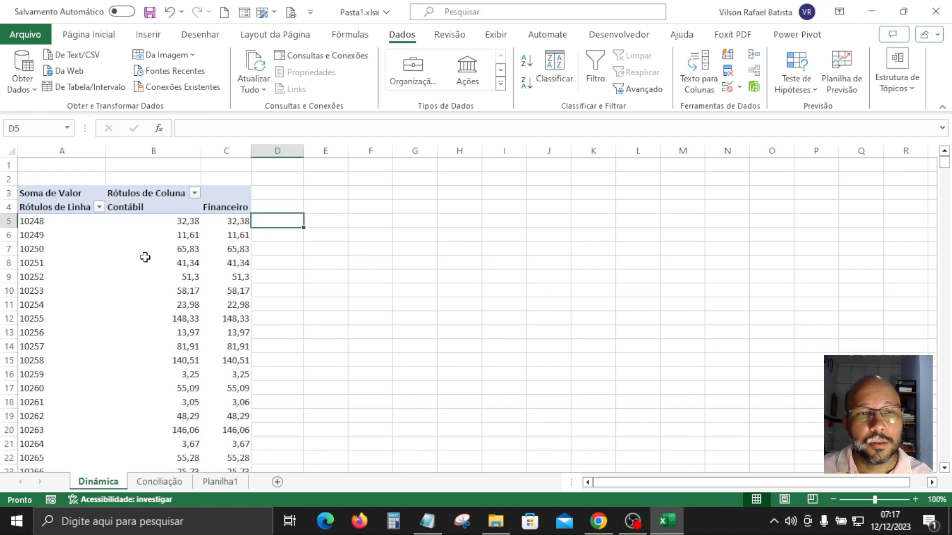
{"action": "left_click", "coordinate": [229, 251]}
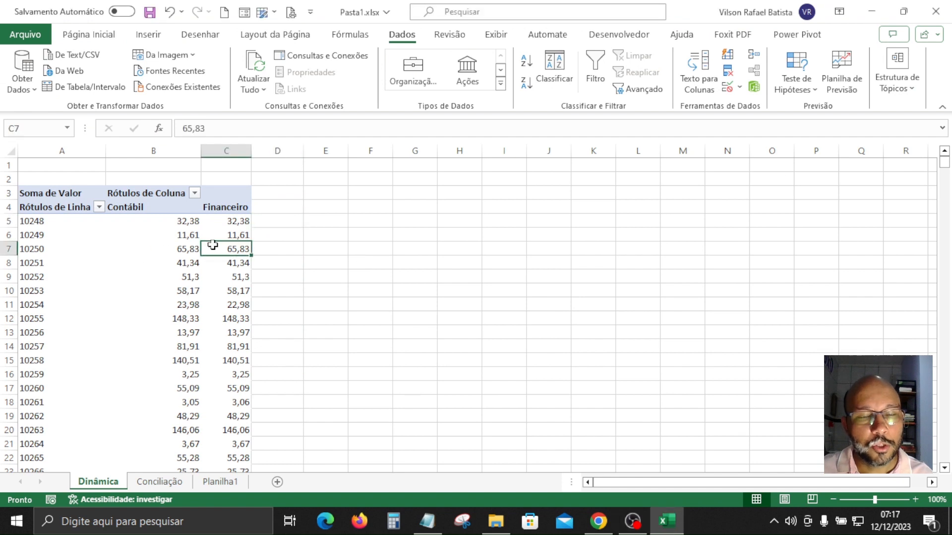
{"action": "left_click", "coordinate": [222, 222]}
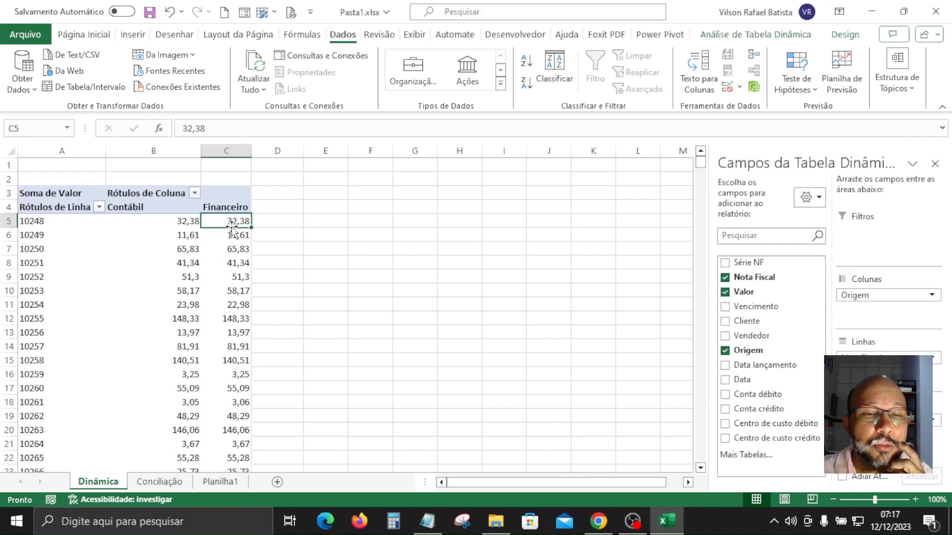
- Enter =SE(B5=C5;"Igual";"Diferente") in D5 and fill it down beside all of the pivot table's invoice rows
{"action": "left_click", "coordinate": [271, 224]}
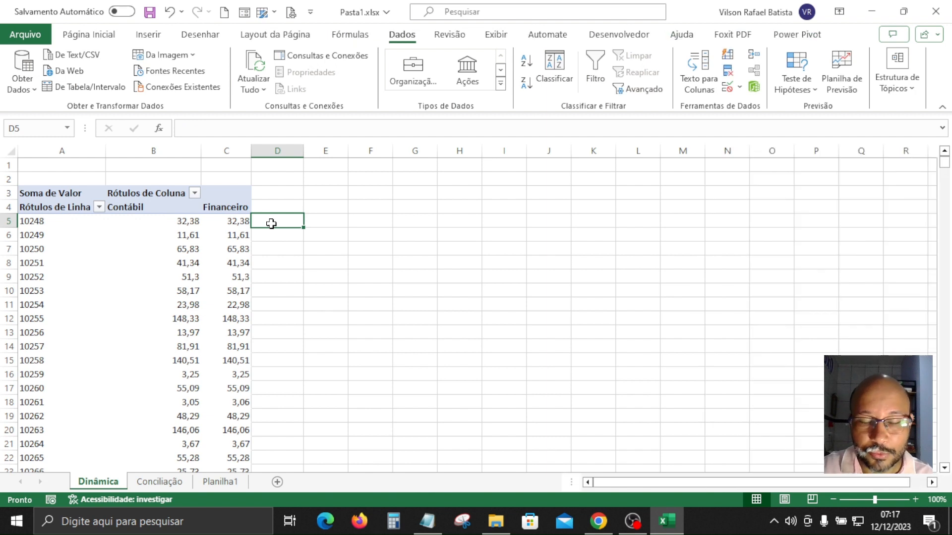
{"action": "type", "text": "="}
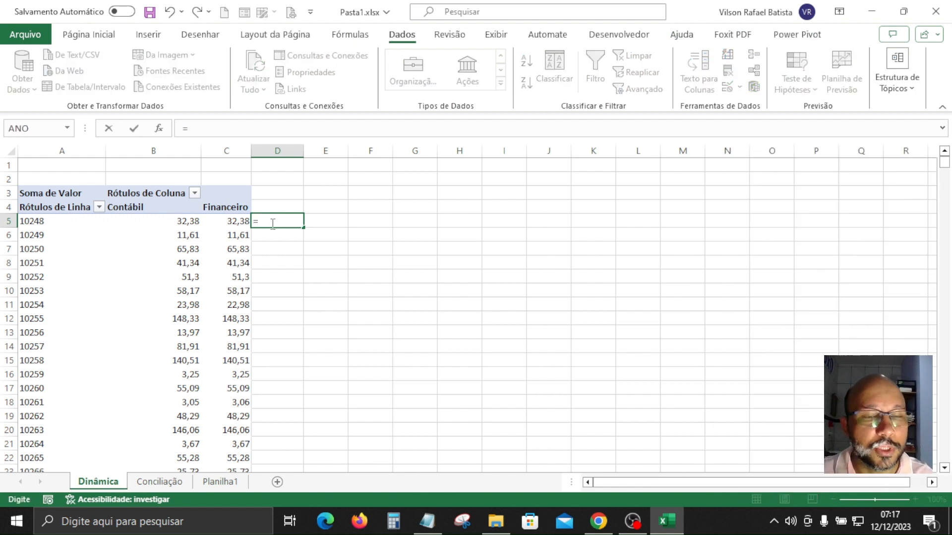
{"action": "type", "text": "SE"}
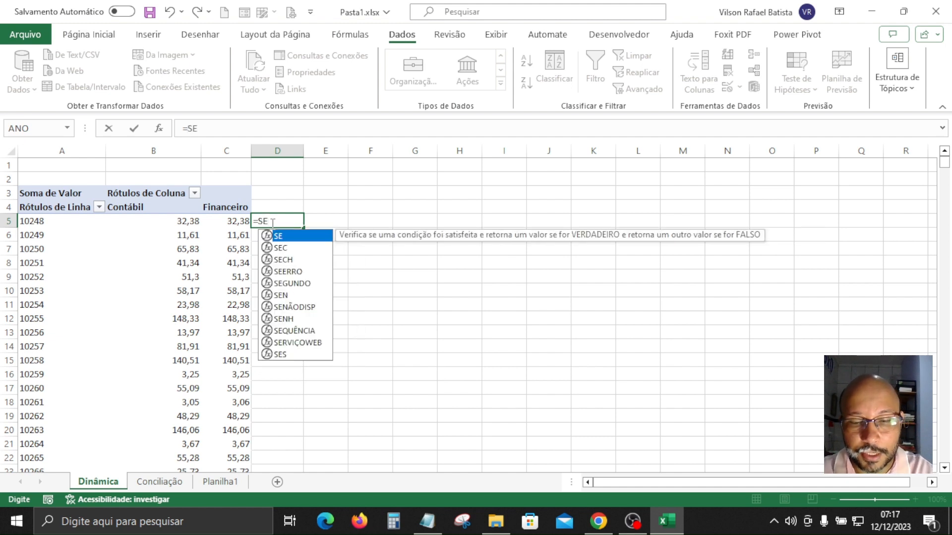
{"action": "type", "text": "("}
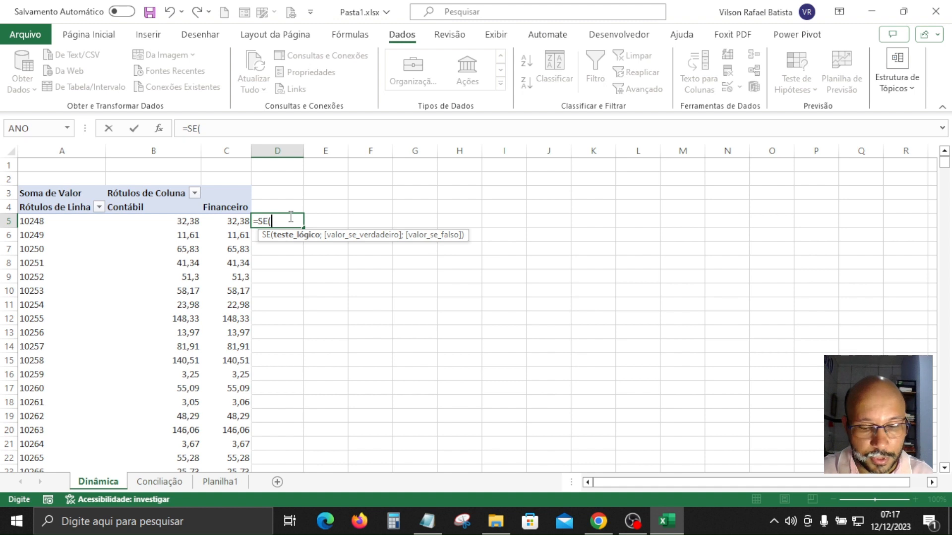
{"action": "type", "text": "b5"}
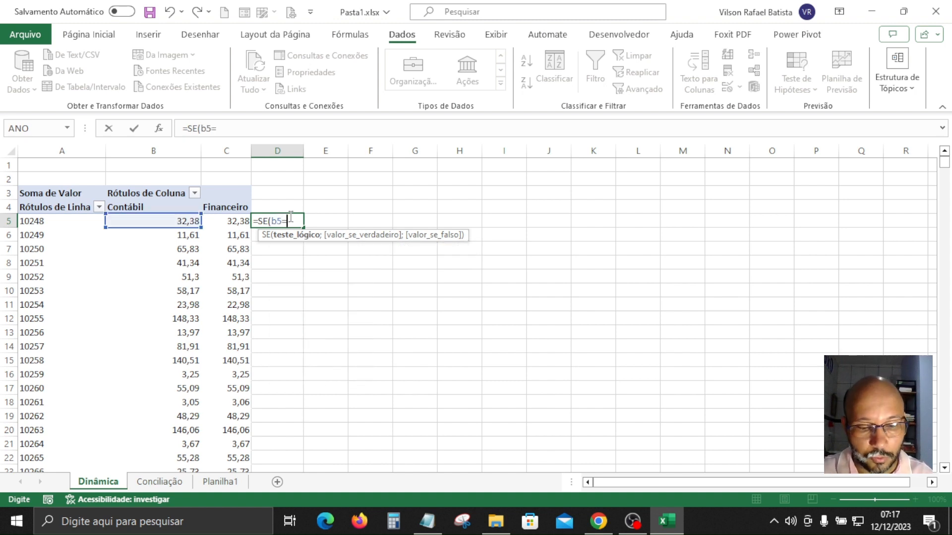
{"action": "type", "text": "=c5"}
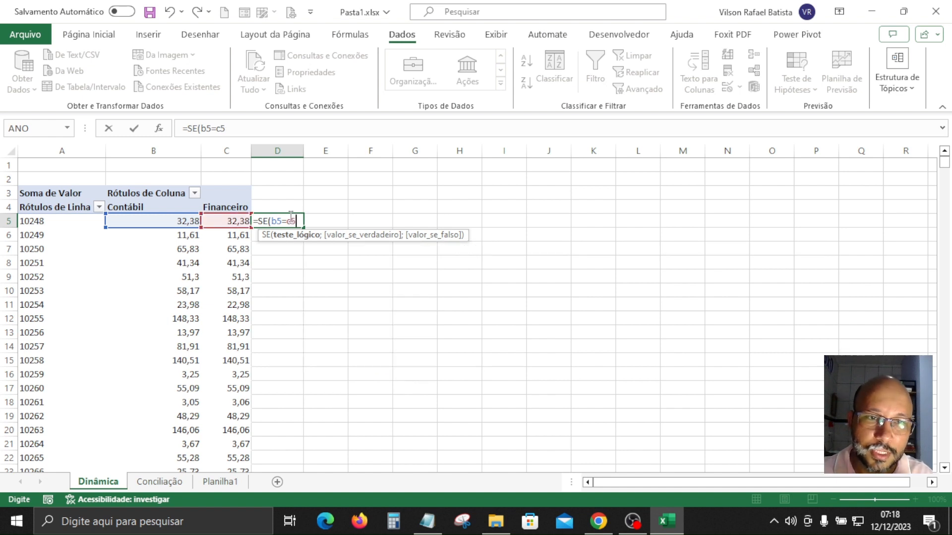
{"action": "type", "text": ";\"Igual"}
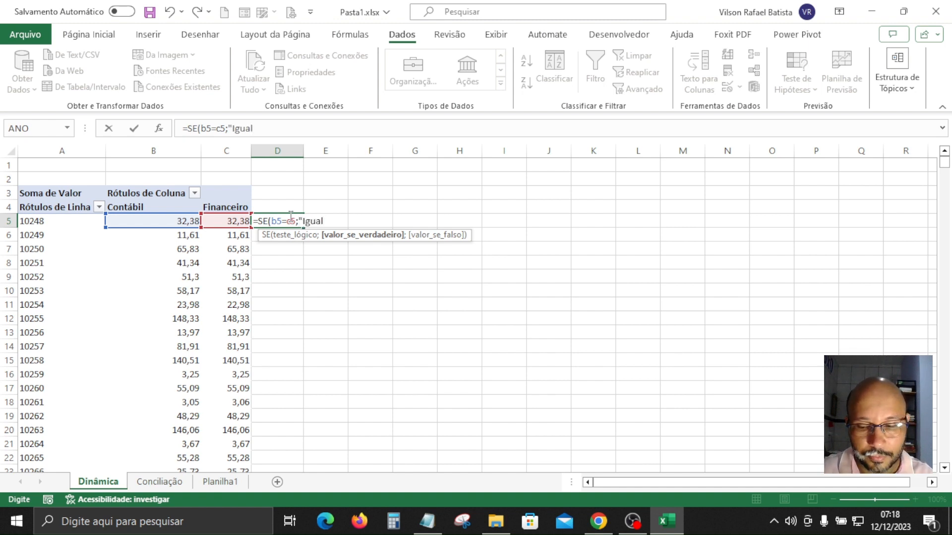
{"action": "type", "text": "\";"}
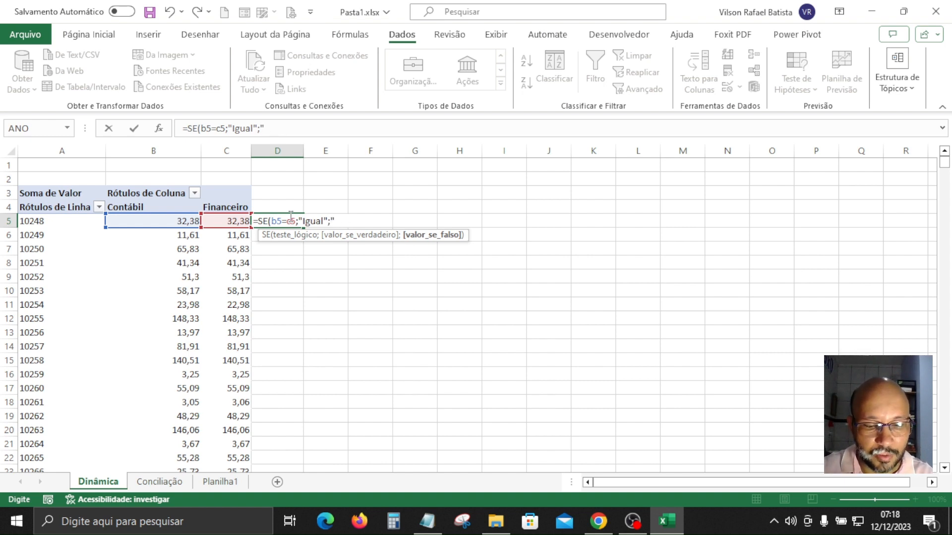
{"action": "type", "text": "\"Diferente"}
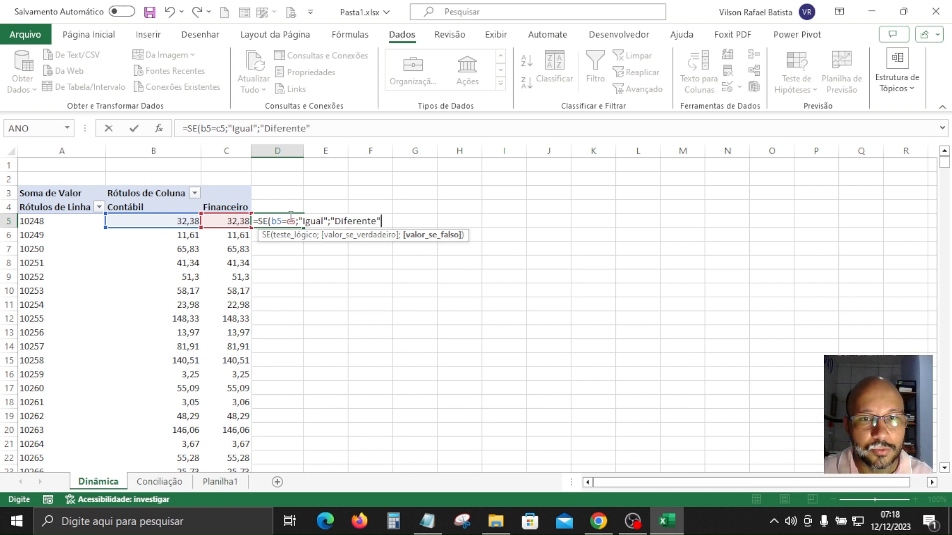
{"action": "type", "text": ")"}
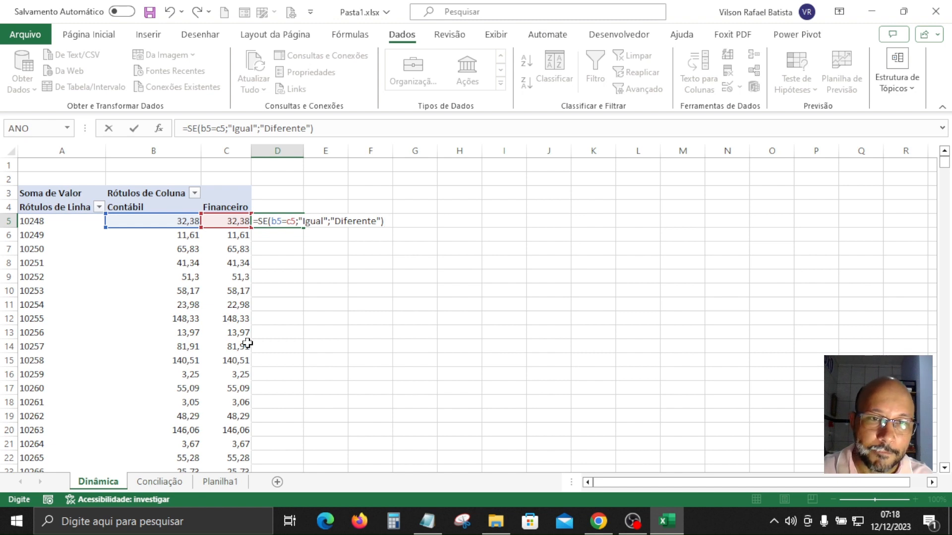
{"action": "key", "text": "Return"}
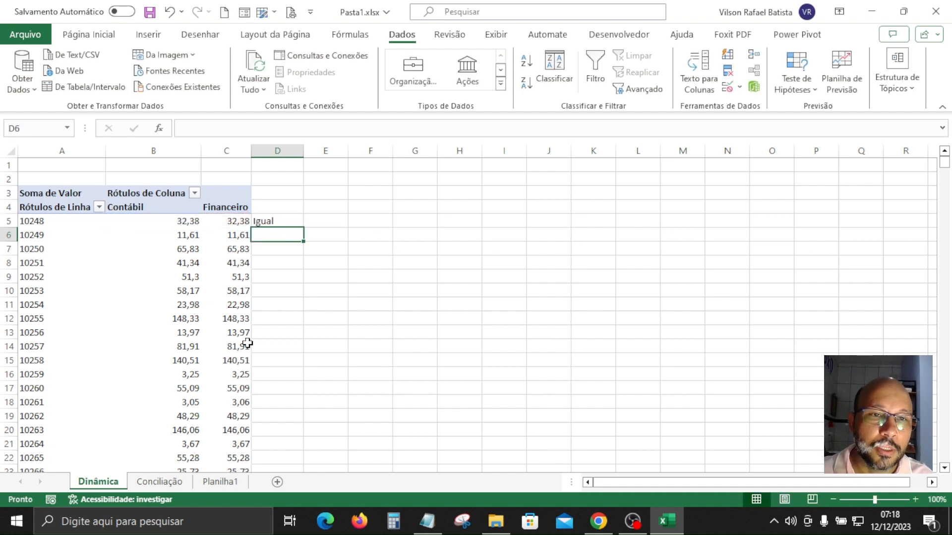
{"action": "left_click", "coordinate": [273, 223]}
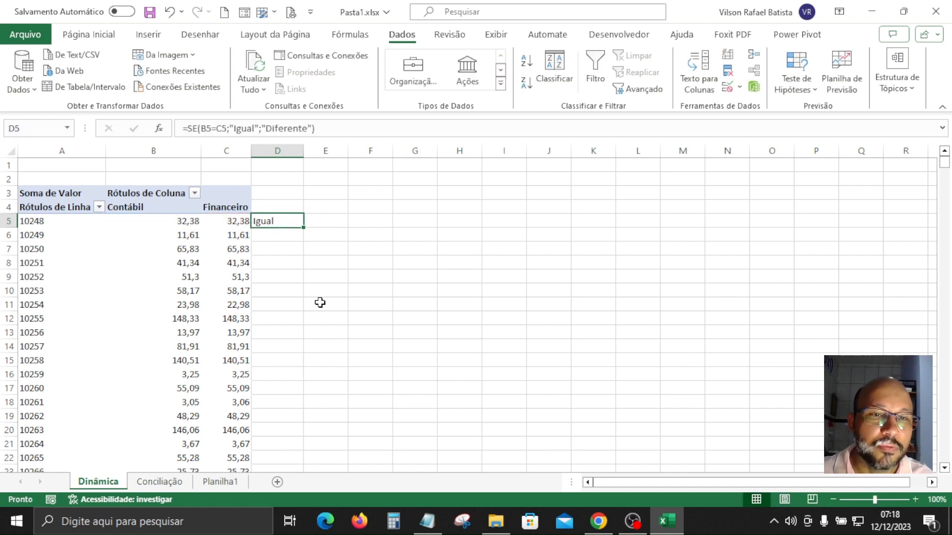
{"action": "double_click", "coordinate": [303, 228]}
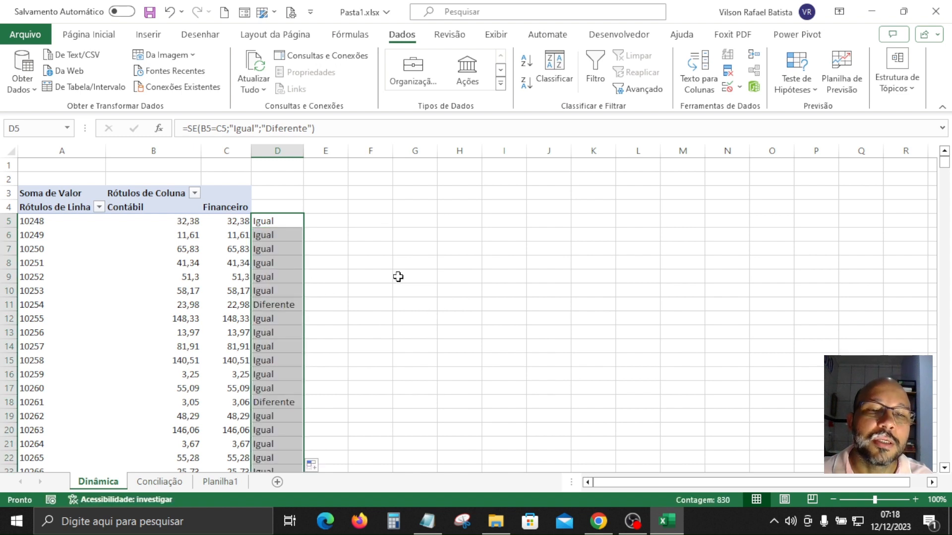
- Inspect the Contábil and Financeiro values of the invoices marked Diferente, and close the pivot table's field list
{"action": "scroll", "coordinate": [430, 304], "scroll_direction": "down", "scroll_amount": 1}
{"action": "left_click", "coordinate": [278, 262]}
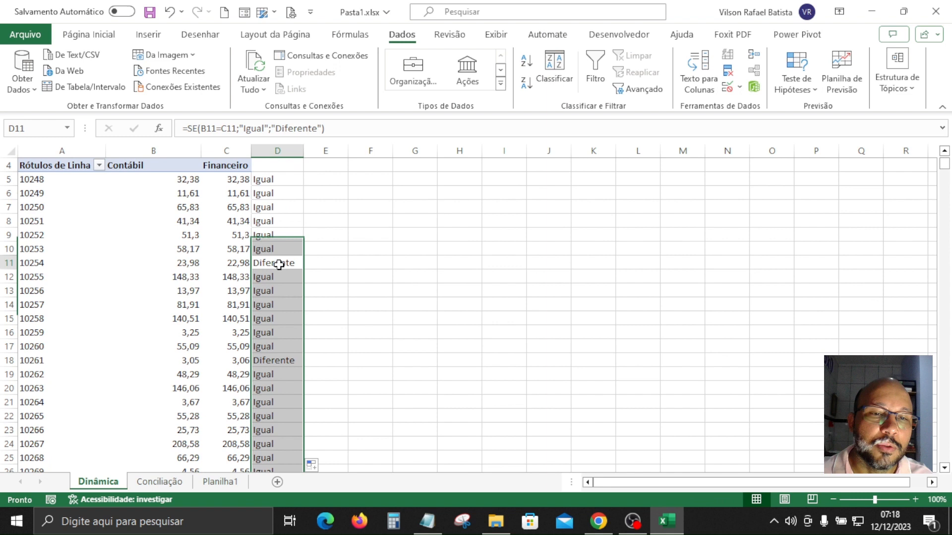
{"action": "left_click", "coordinate": [292, 362]}
{"action": "left_click", "coordinate": [287, 263]}
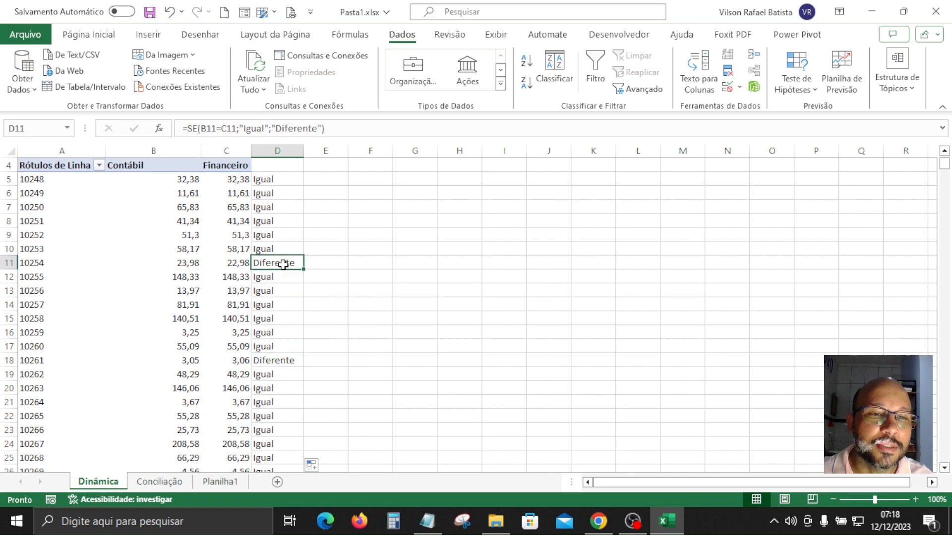
{"action": "left_click", "coordinate": [199, 269]}
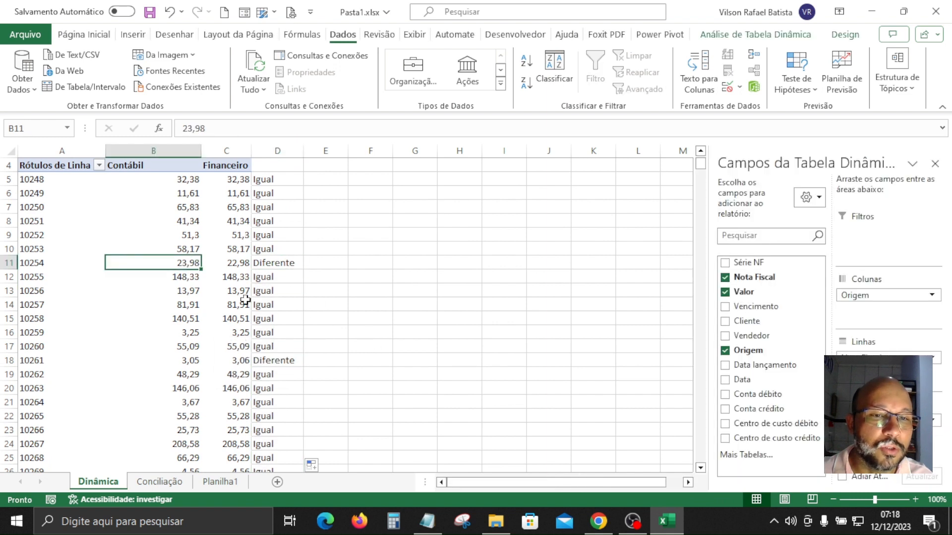
{"action": "left_click", "coordinate": [242, 265]}
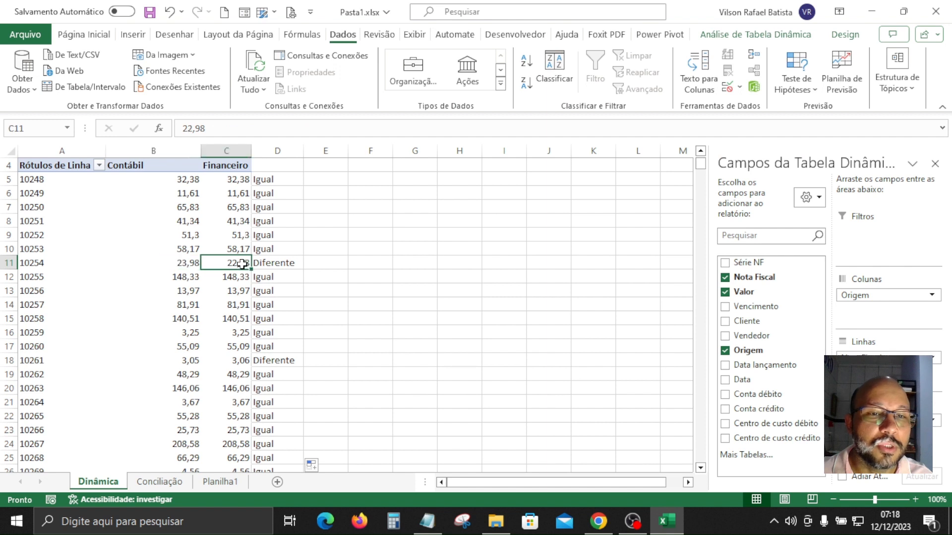
{"action": "scroll", "coordinate": [287, 349], "scroll_direction": "down", "scroll_amount": 1}
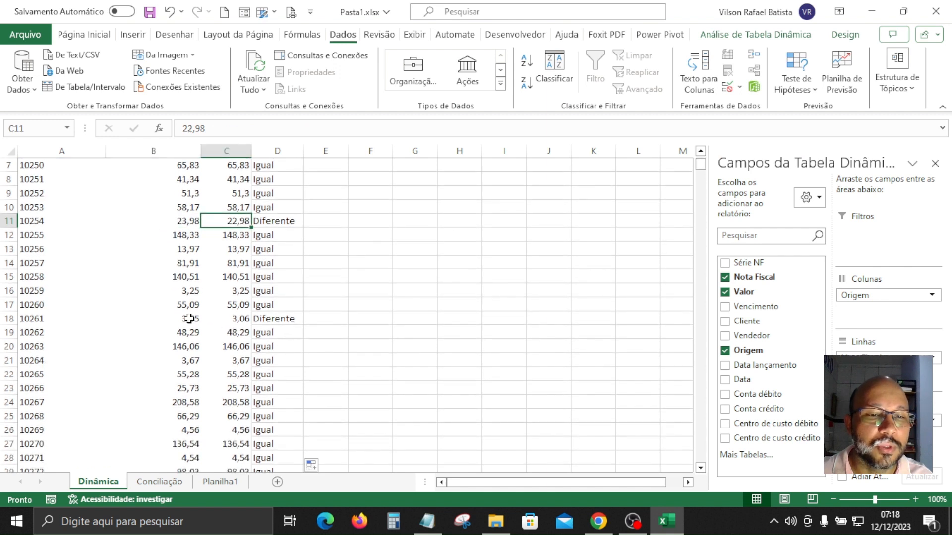
{"action": "left_click", "coordinate": [188, 319]}
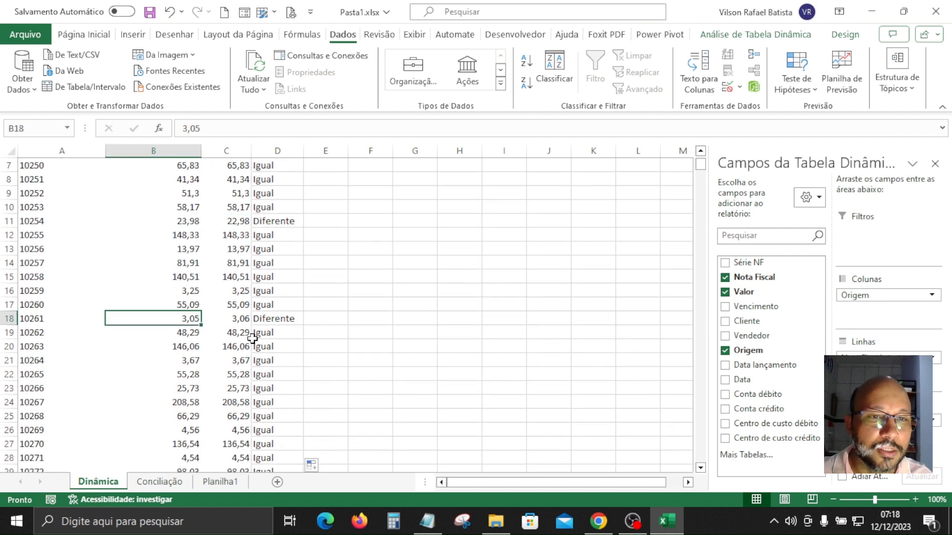
{"action": "scroll", "coordinate": [253, 339], "scroll_direction": "up", "scroll_amount": 2}
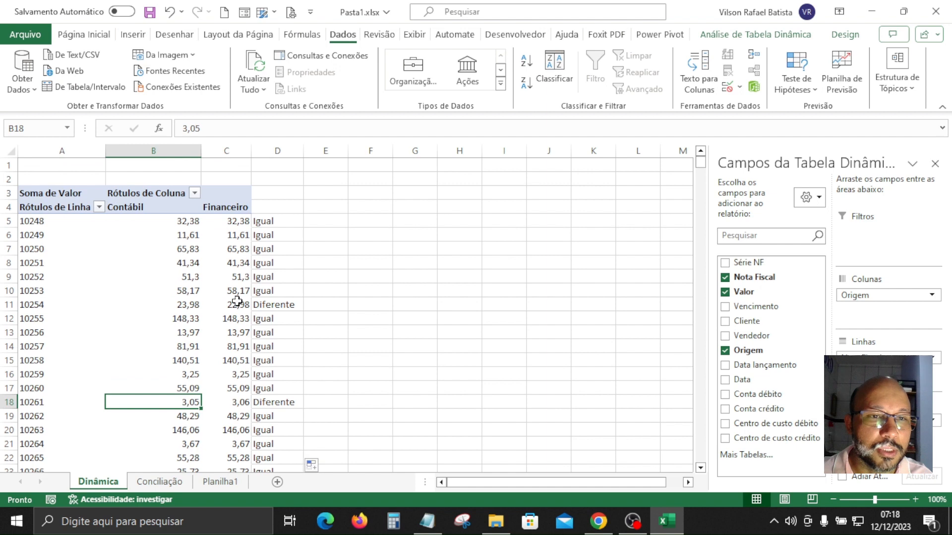
{"action": "left_click", "coordinate": [240, 400]}
{"action": "scroll", "coordinate": [357, 410], "scroll_direction": "down", "scroll_amount": 2}
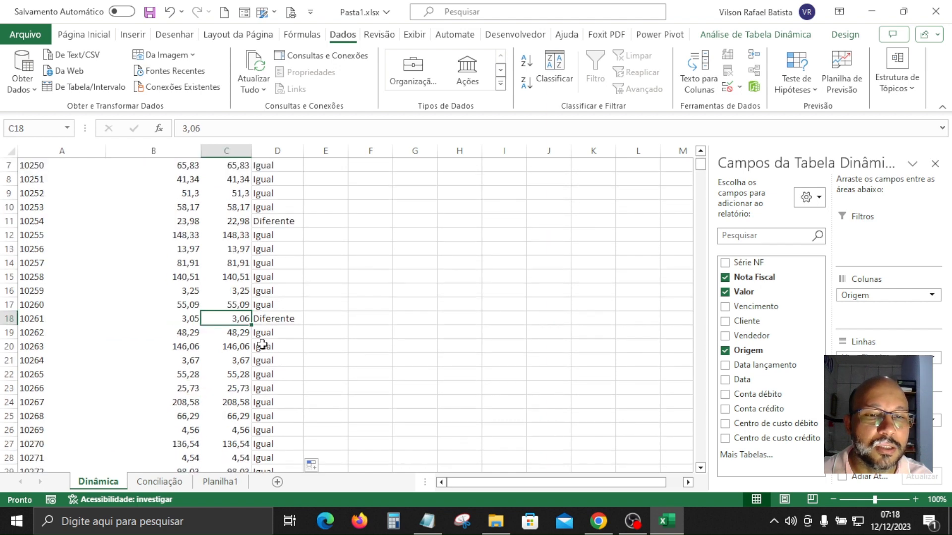
{"action": "scroll", "coordinate": [353, 365], "scroll_direction": "down", "scroll_amount": 7}
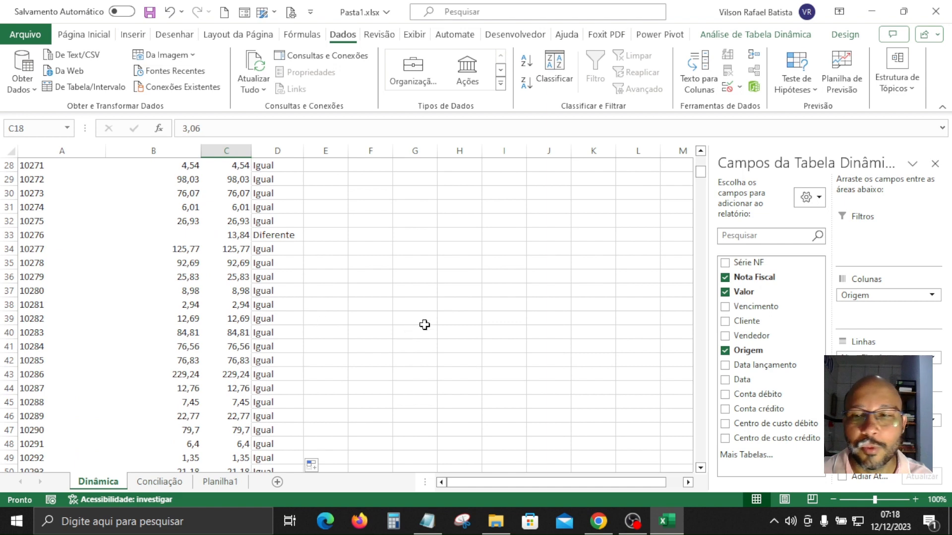
{"action": "left_click", "coordinate": [935, 164]}
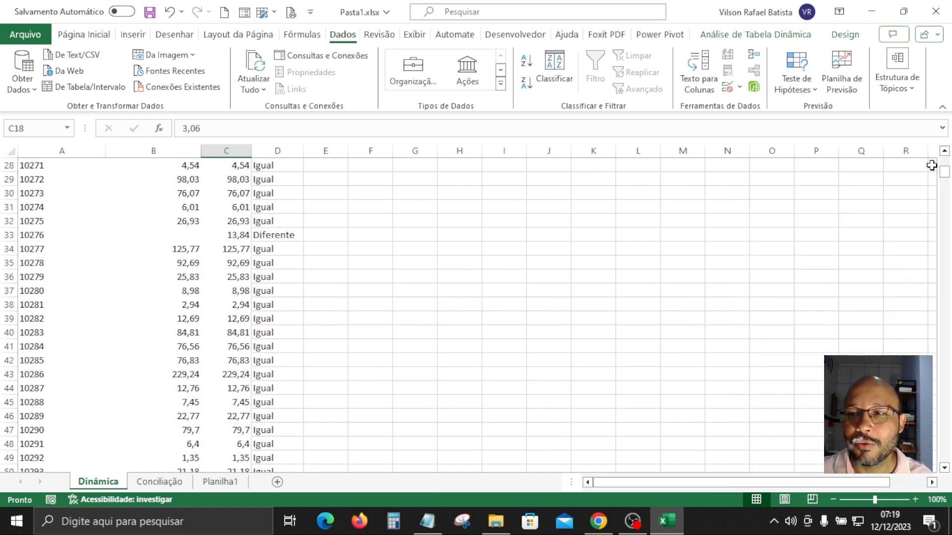
- Review the Contábil and Financeiro values of the first invoices against the comparison formula in column D
{"action": "scroll", "coordinate": [418, 279], "scroll_direction": "up", "scroll_amount": 9}
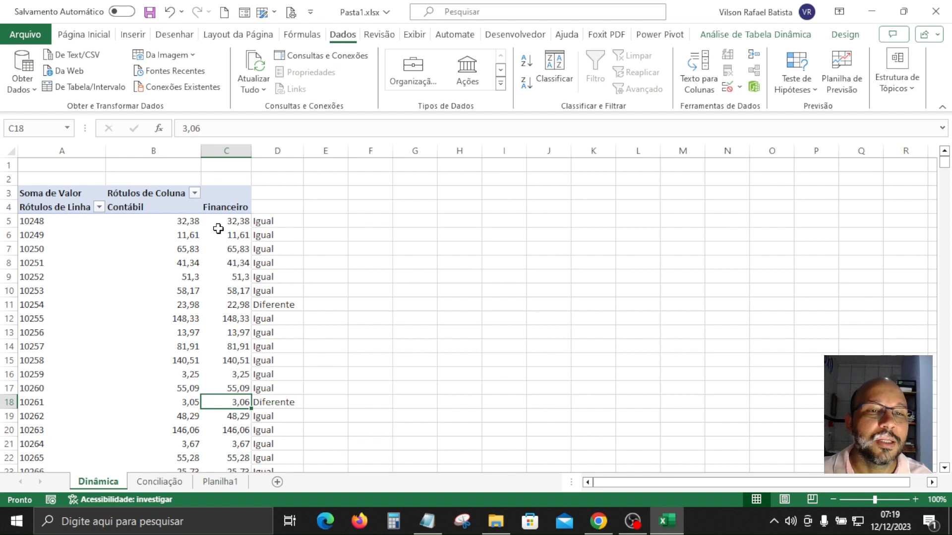
{"action": "left_click", "coordinate": [193, 223]}
{"action": "left_click", "coordinate": [237, 226]}
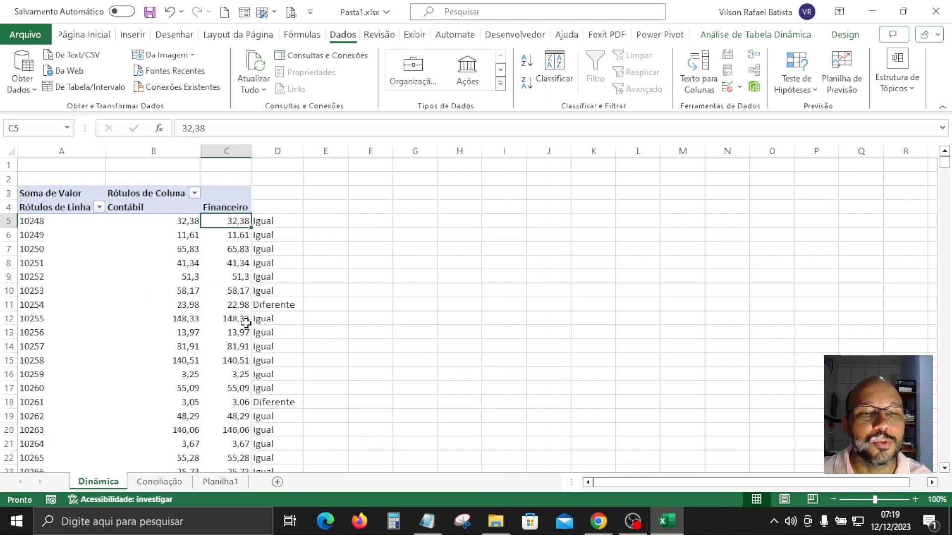
{"action": "scroll", "coordinate": [263, 362], "scroll_direction": "down", "scroll_amount": 1}
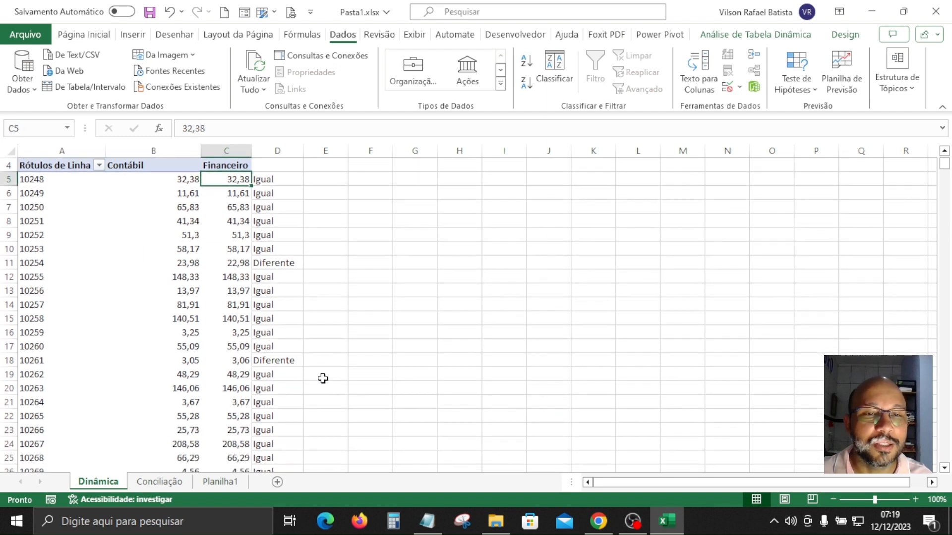
{"action": "scroll", "coordinate": [332, 376], "scroll_direction": "up", "scroll_amount": 1}
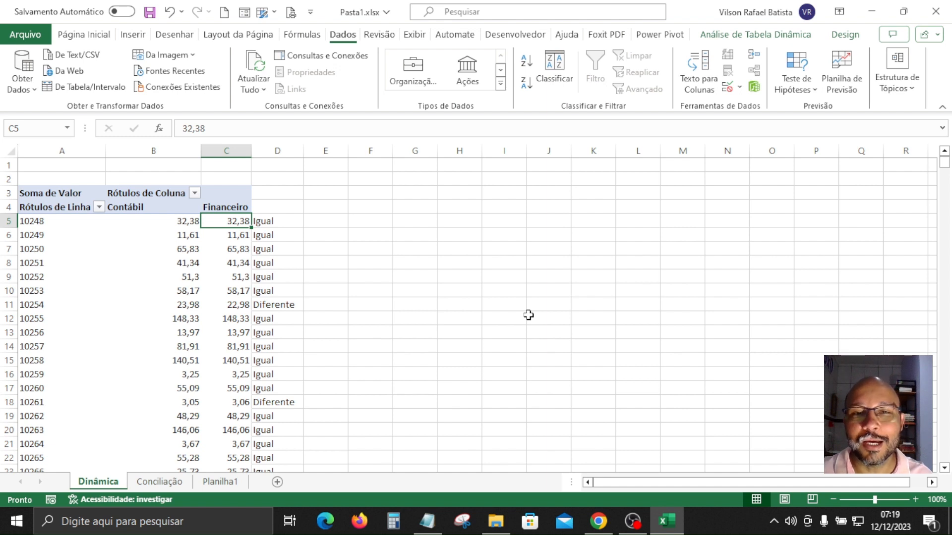
{"action": "left_click", "coordinate": [135, 288]}
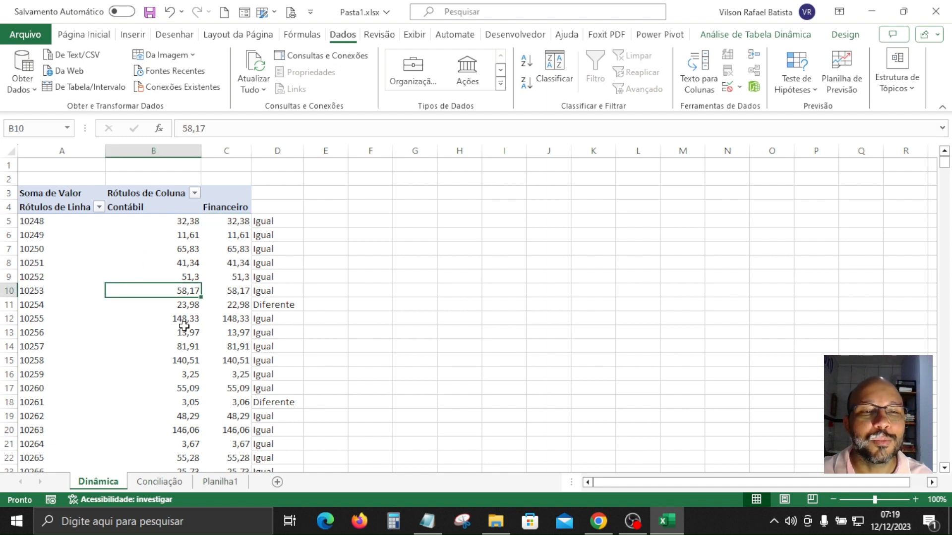
{"action": "left_click", "coordinate": [270, 221]}
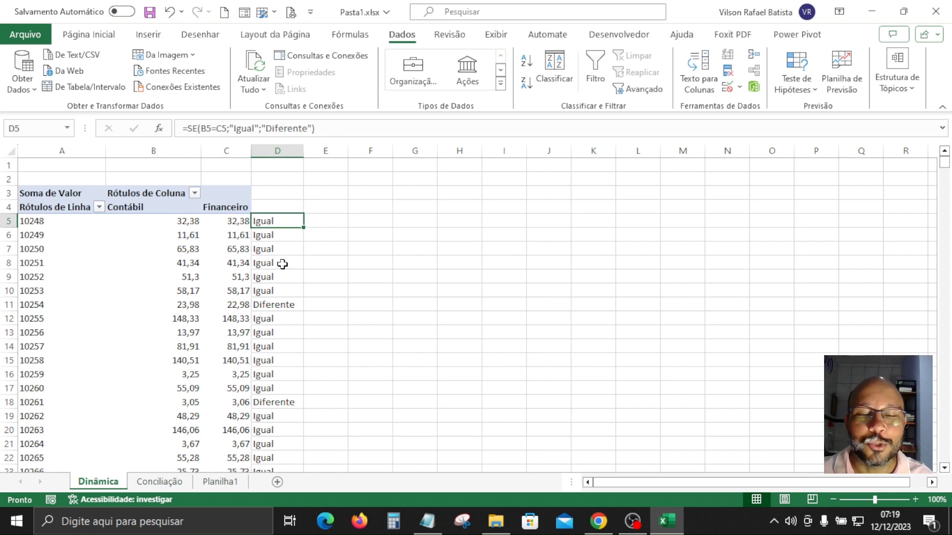
{"action": "left_click", "coordinate": [184, 221]}
{"action": "left_click", "coordinate": [230, 220]}
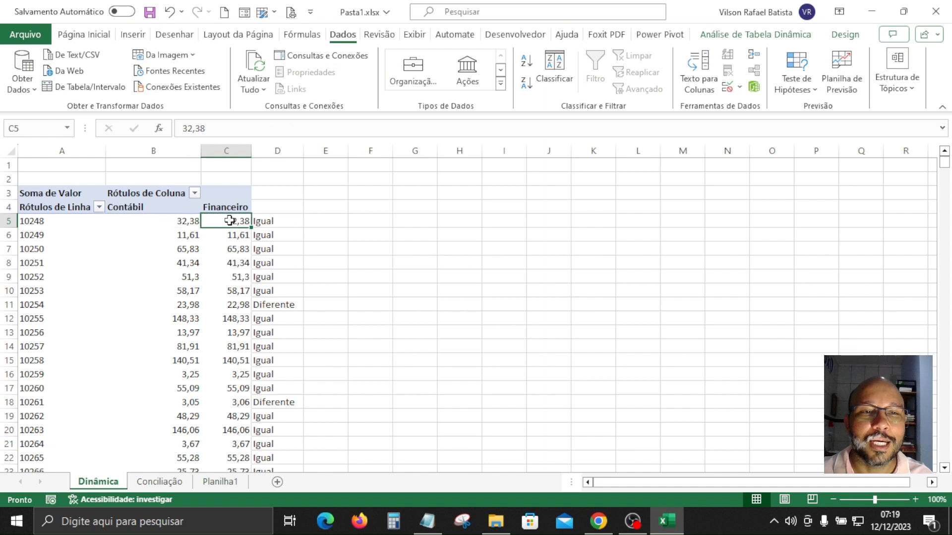
{"action": "left_click", "coordinate": [180, 221]}
{"action": "left_click", "coordinate": [238, 235]}
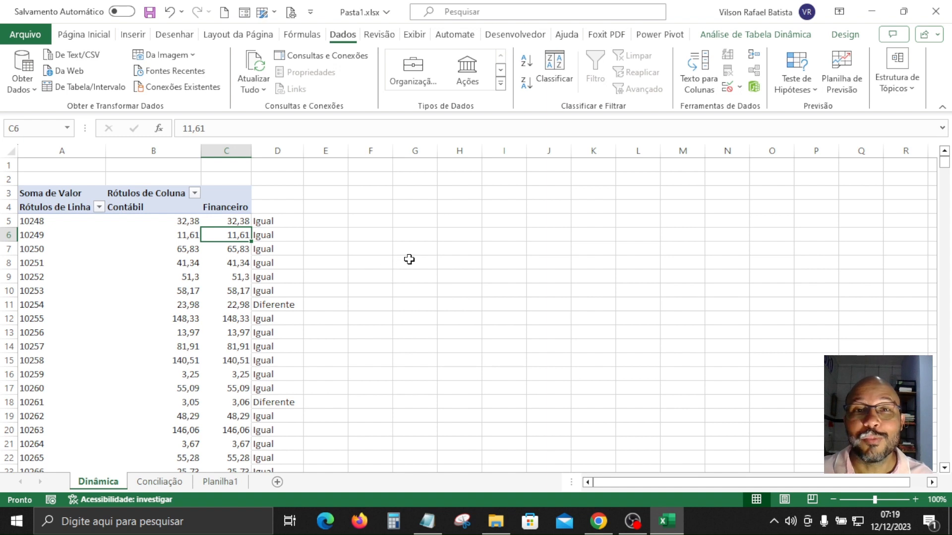
{"action": "left_click", "coordinate": [235, 222]}
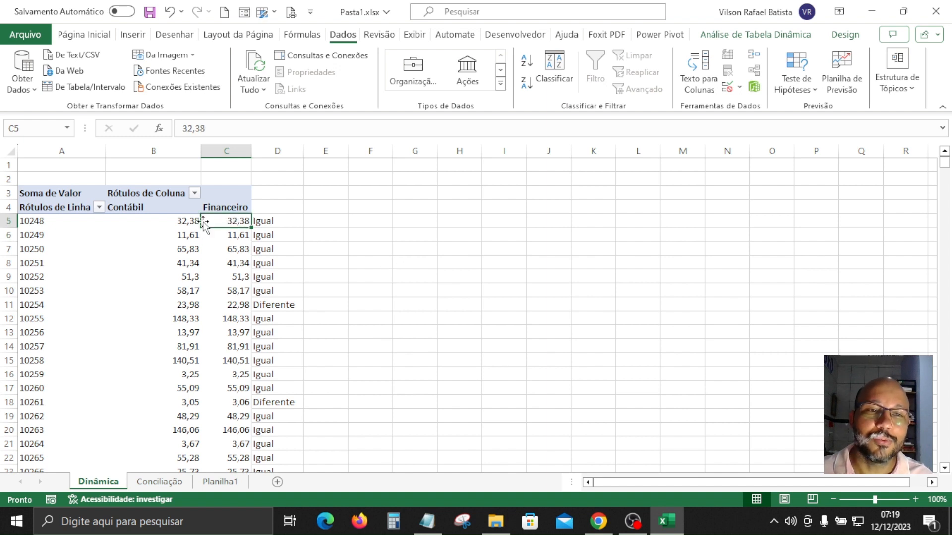
- Compare the Contábil and Financeiro values row by row for invoices 10248 through 10257 in the pivot table
{"action": "left_click", "coordinate": [180, 224]}
{"action": "left_click", "coordinate": [230, 235]}
{"action": "left_click", "coordinate": [181, 235]}
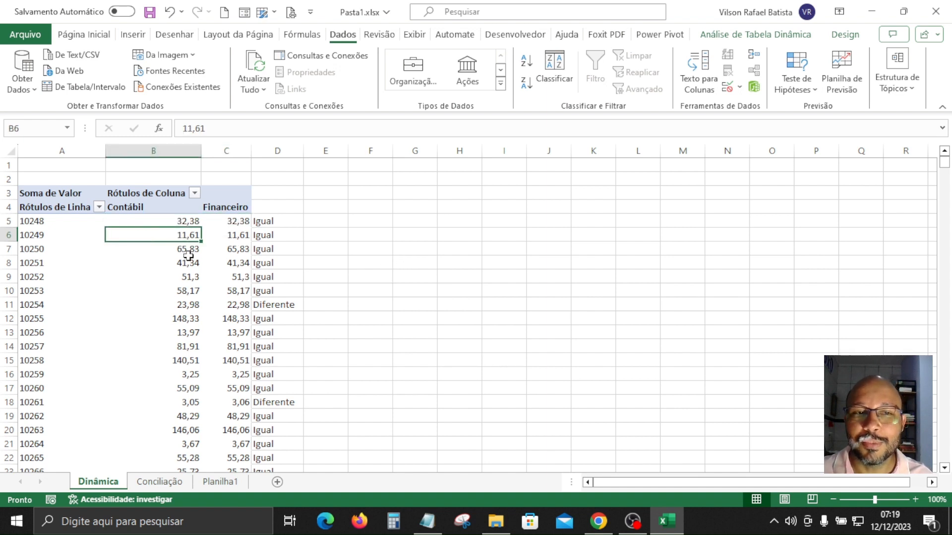
{"action": "left_click", "coordinate": [186, 249]}
{"action": "left_click", "coordinate": [231, 250]}
{"action": "left_click", "coordinate": [235, 264]}
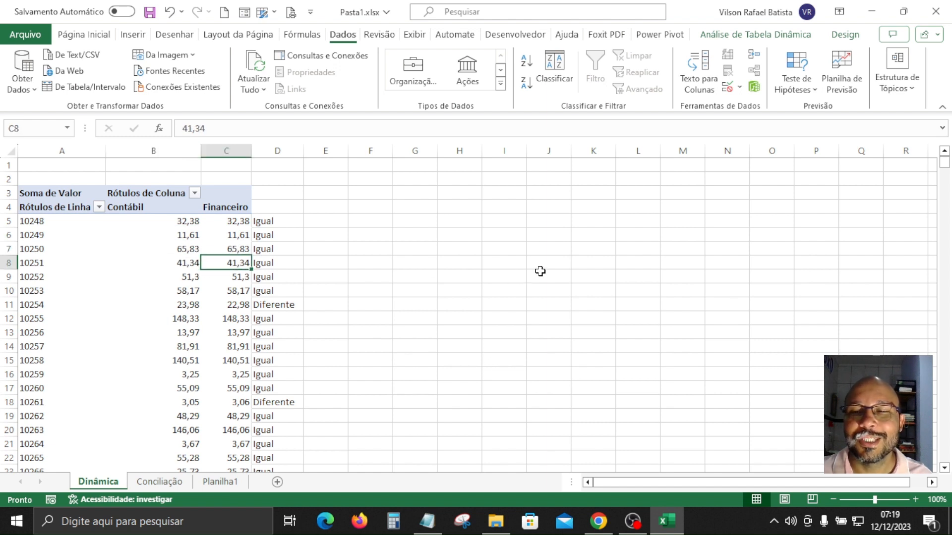
{"action": "left_click", "coordinate": [238, 280]}
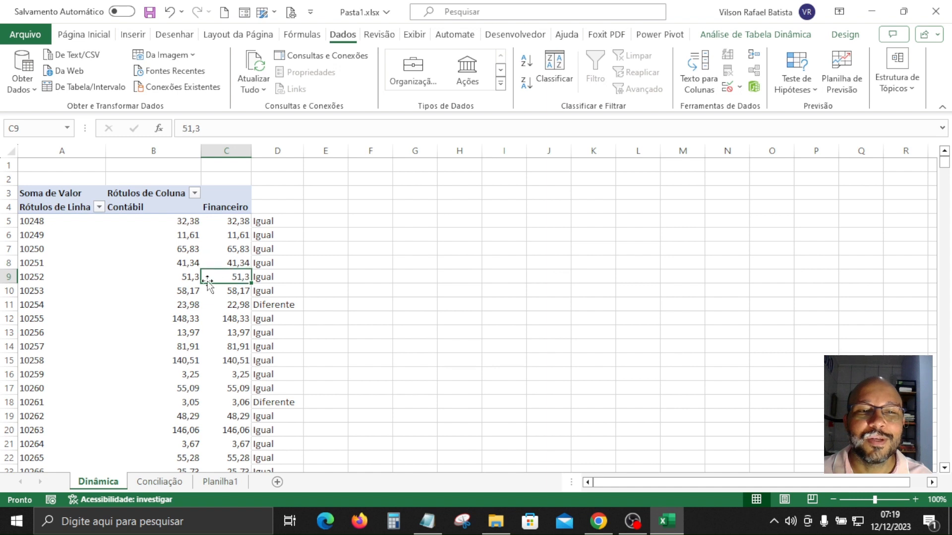
{"action": "left_click", "coordinate": [243, 292]}
{"action": "left_click", "coordinate": [195, 289]}
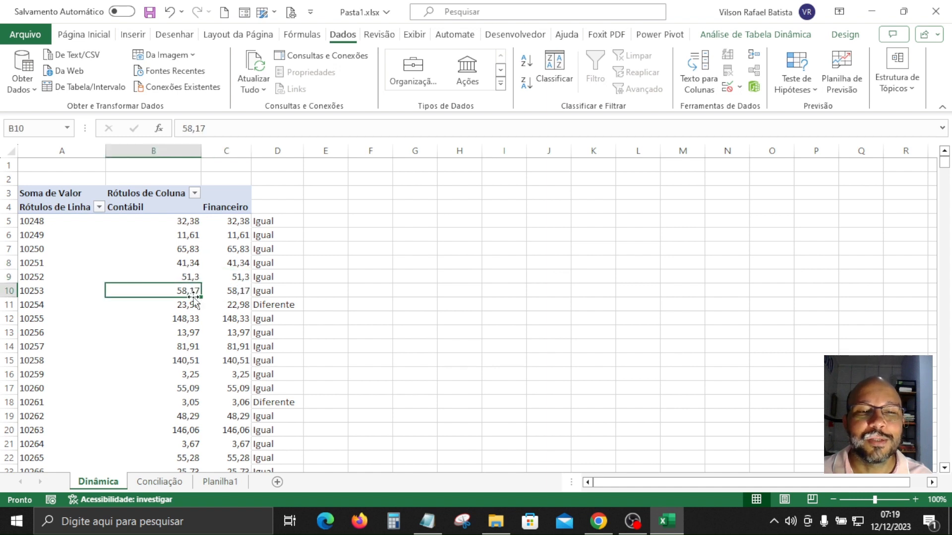
{"action": "left_click", "coordinate": [238, 305]}
{"action": "left_click", "coordinate": [187, 306]}
{"action": "left_click", "coordinate": [234, 322]}
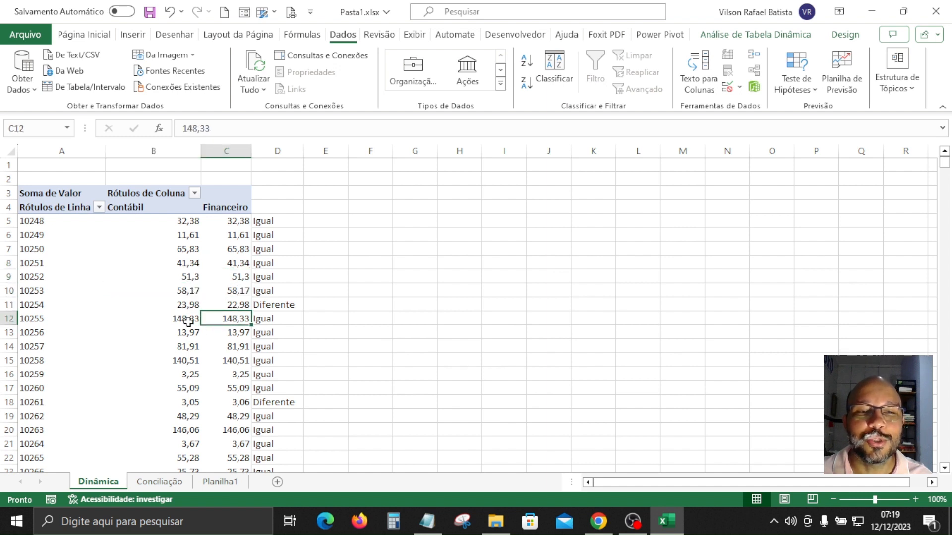
{"action": "left_click", "coordinate": [183, 321]}
{"action": "left_click", "coordinate": [231, 338]}
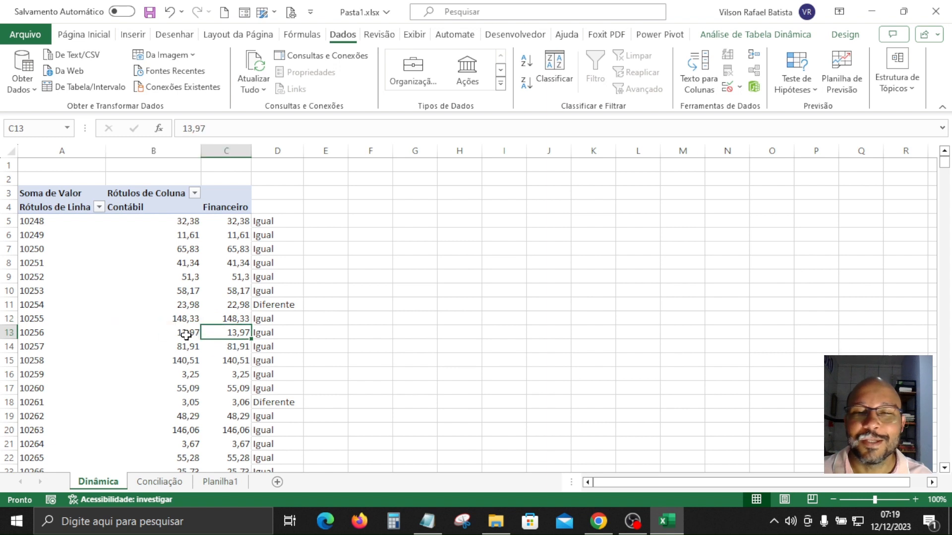
{"action": "left_click", "coordinate": [234, 347]}
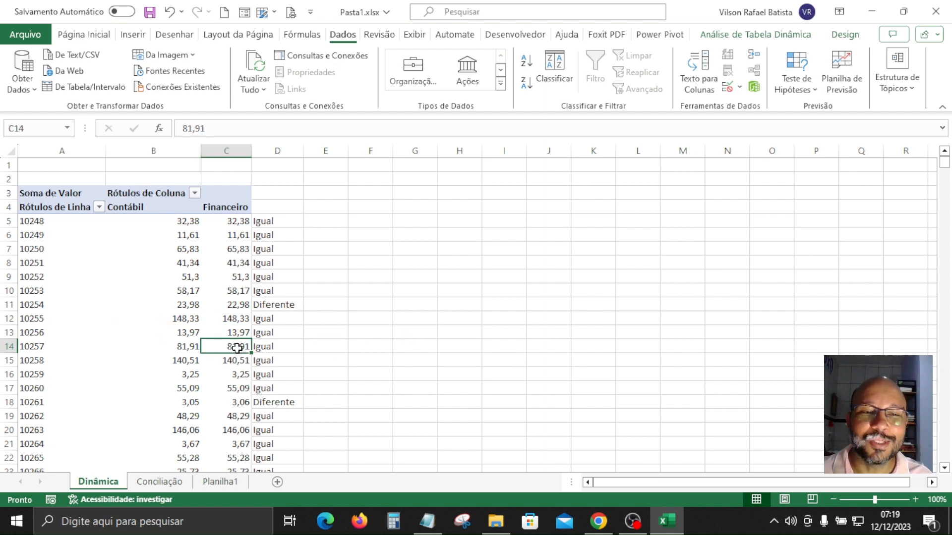
{"action": "left_click", "coordinate": [187, 347]}
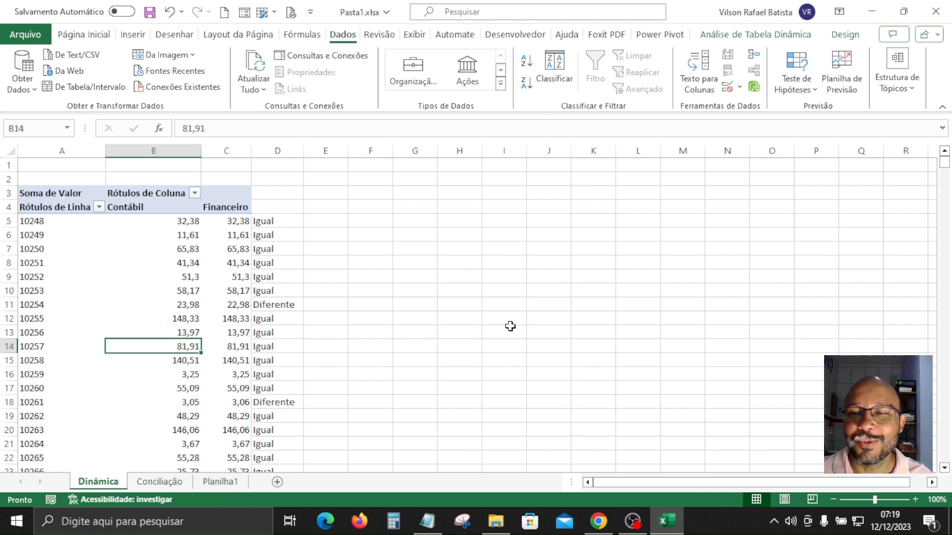